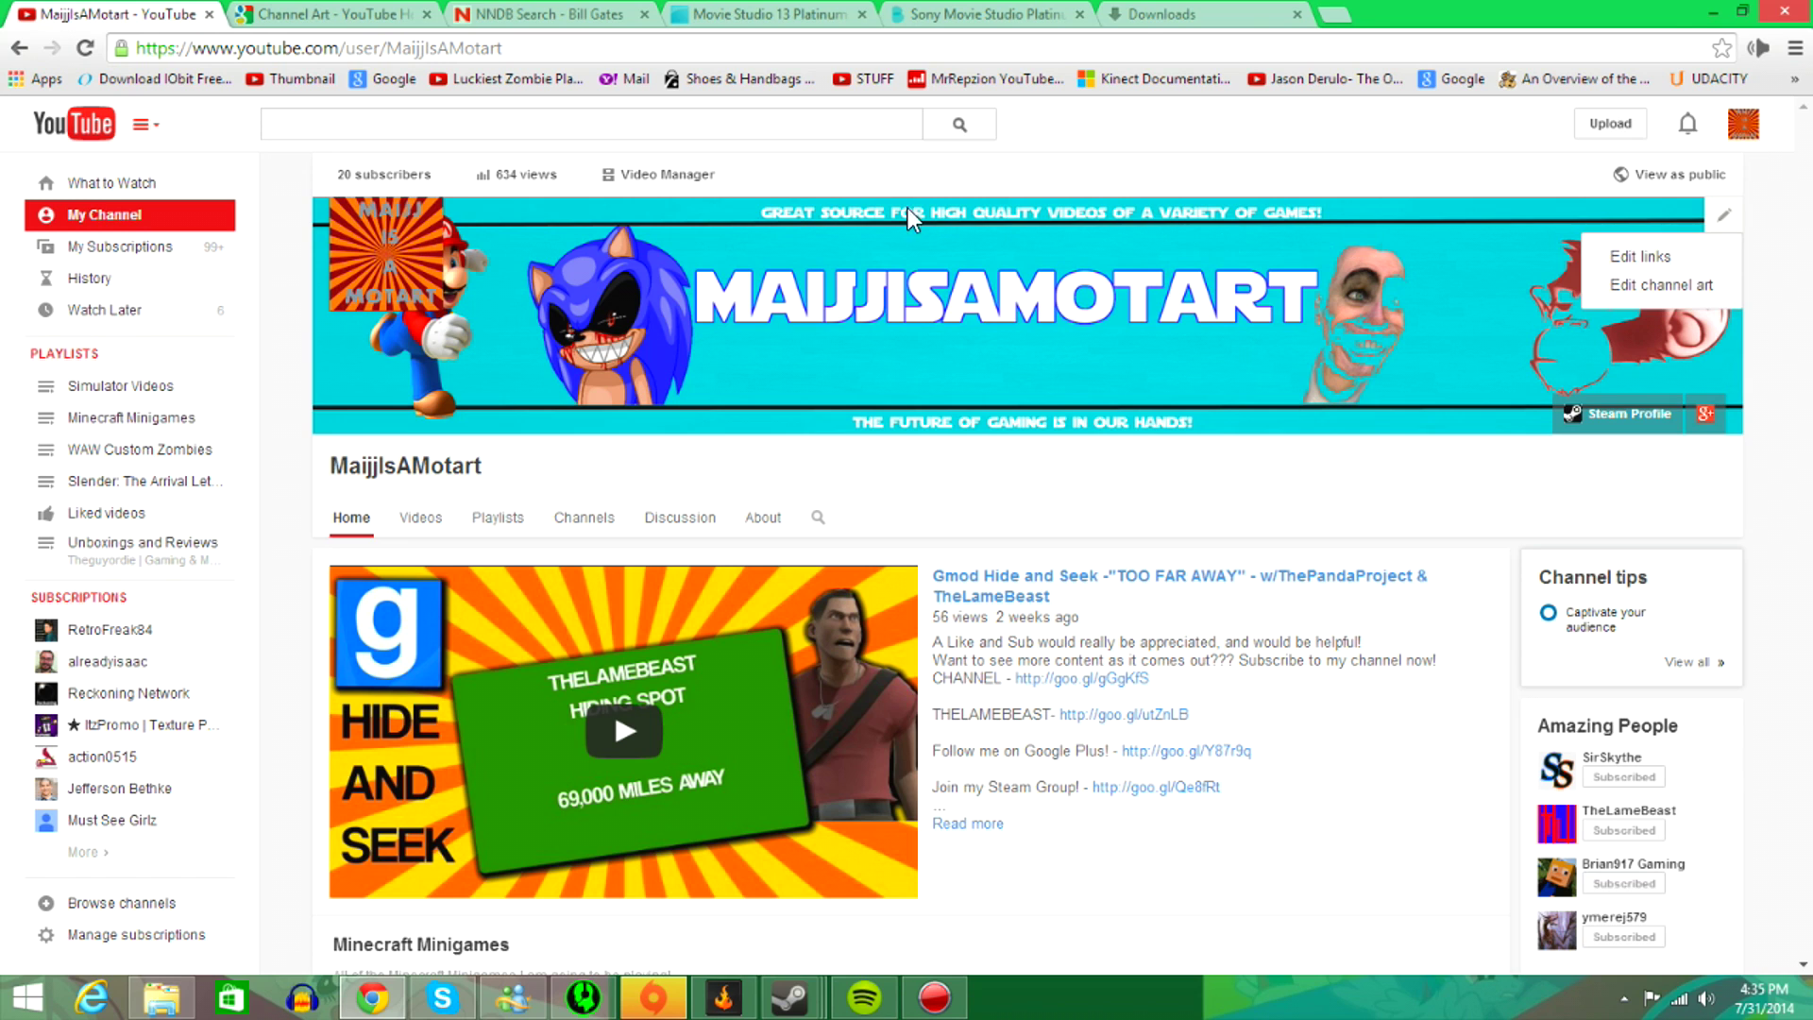
- Open the help page on how to create channel art from the channel art upload dialog, closing the duplicate help page
click(1690, 288)
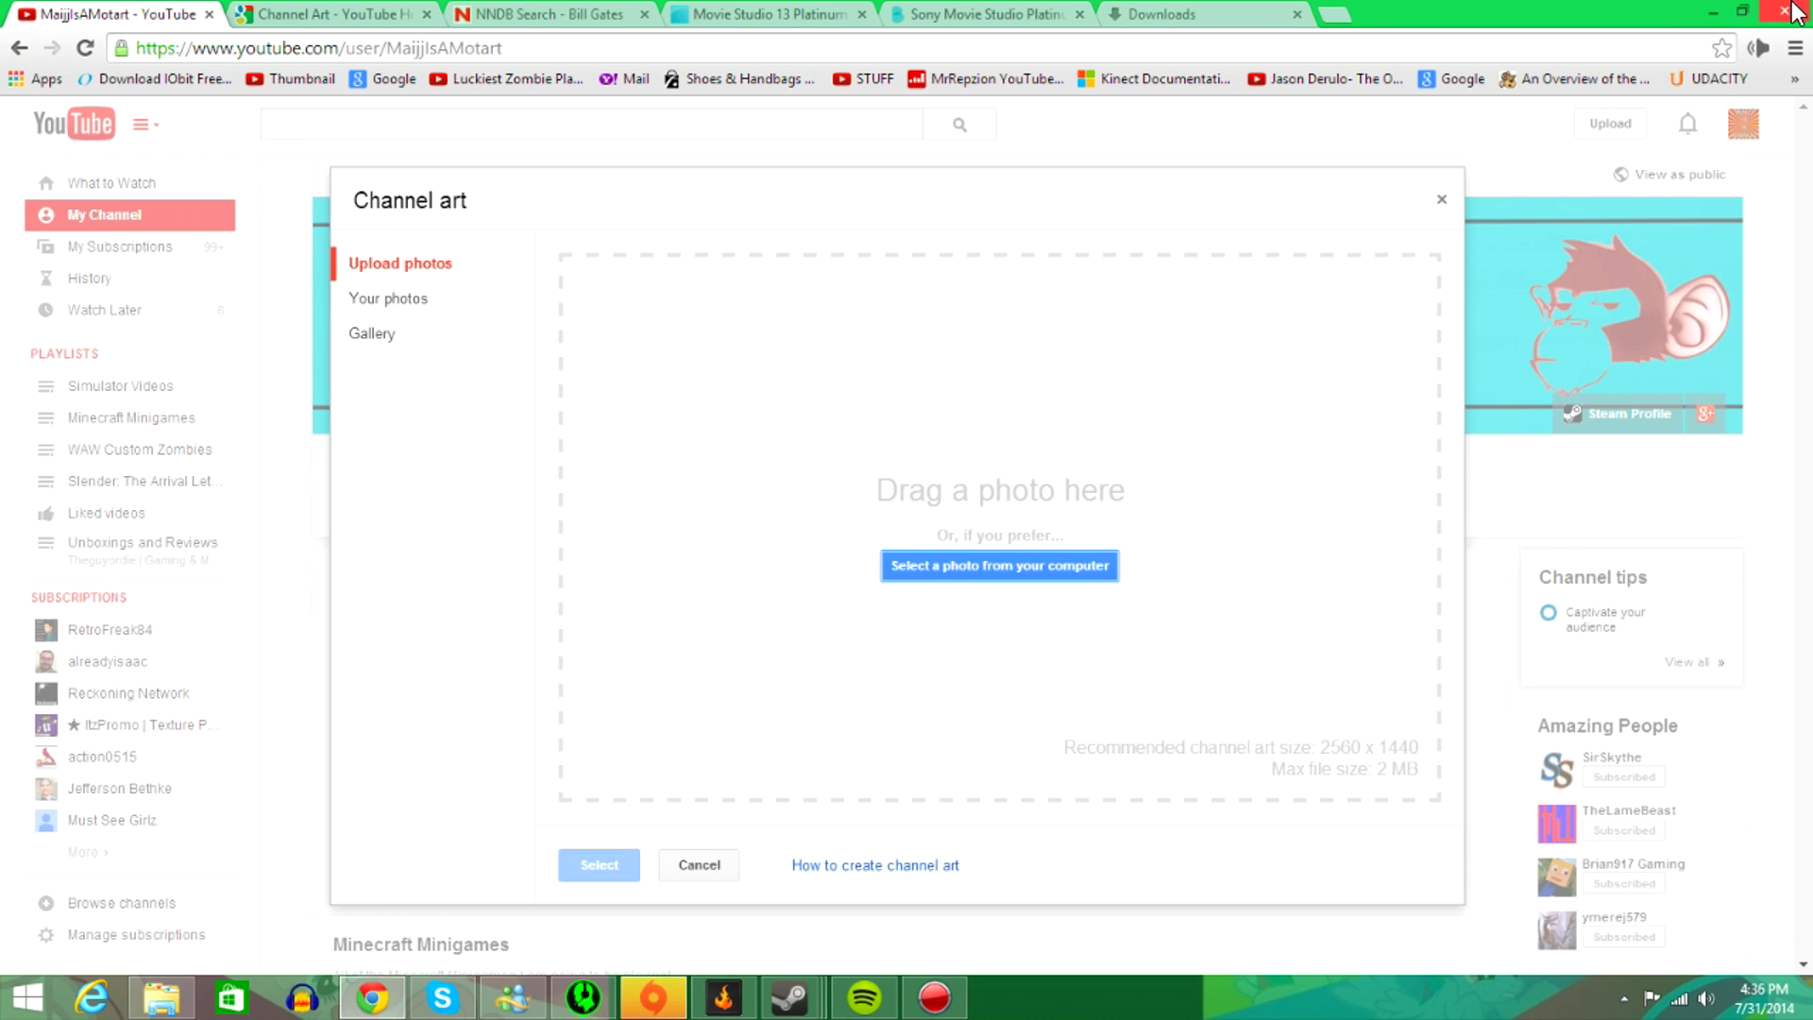
click(937, 868)
click(645, 15)
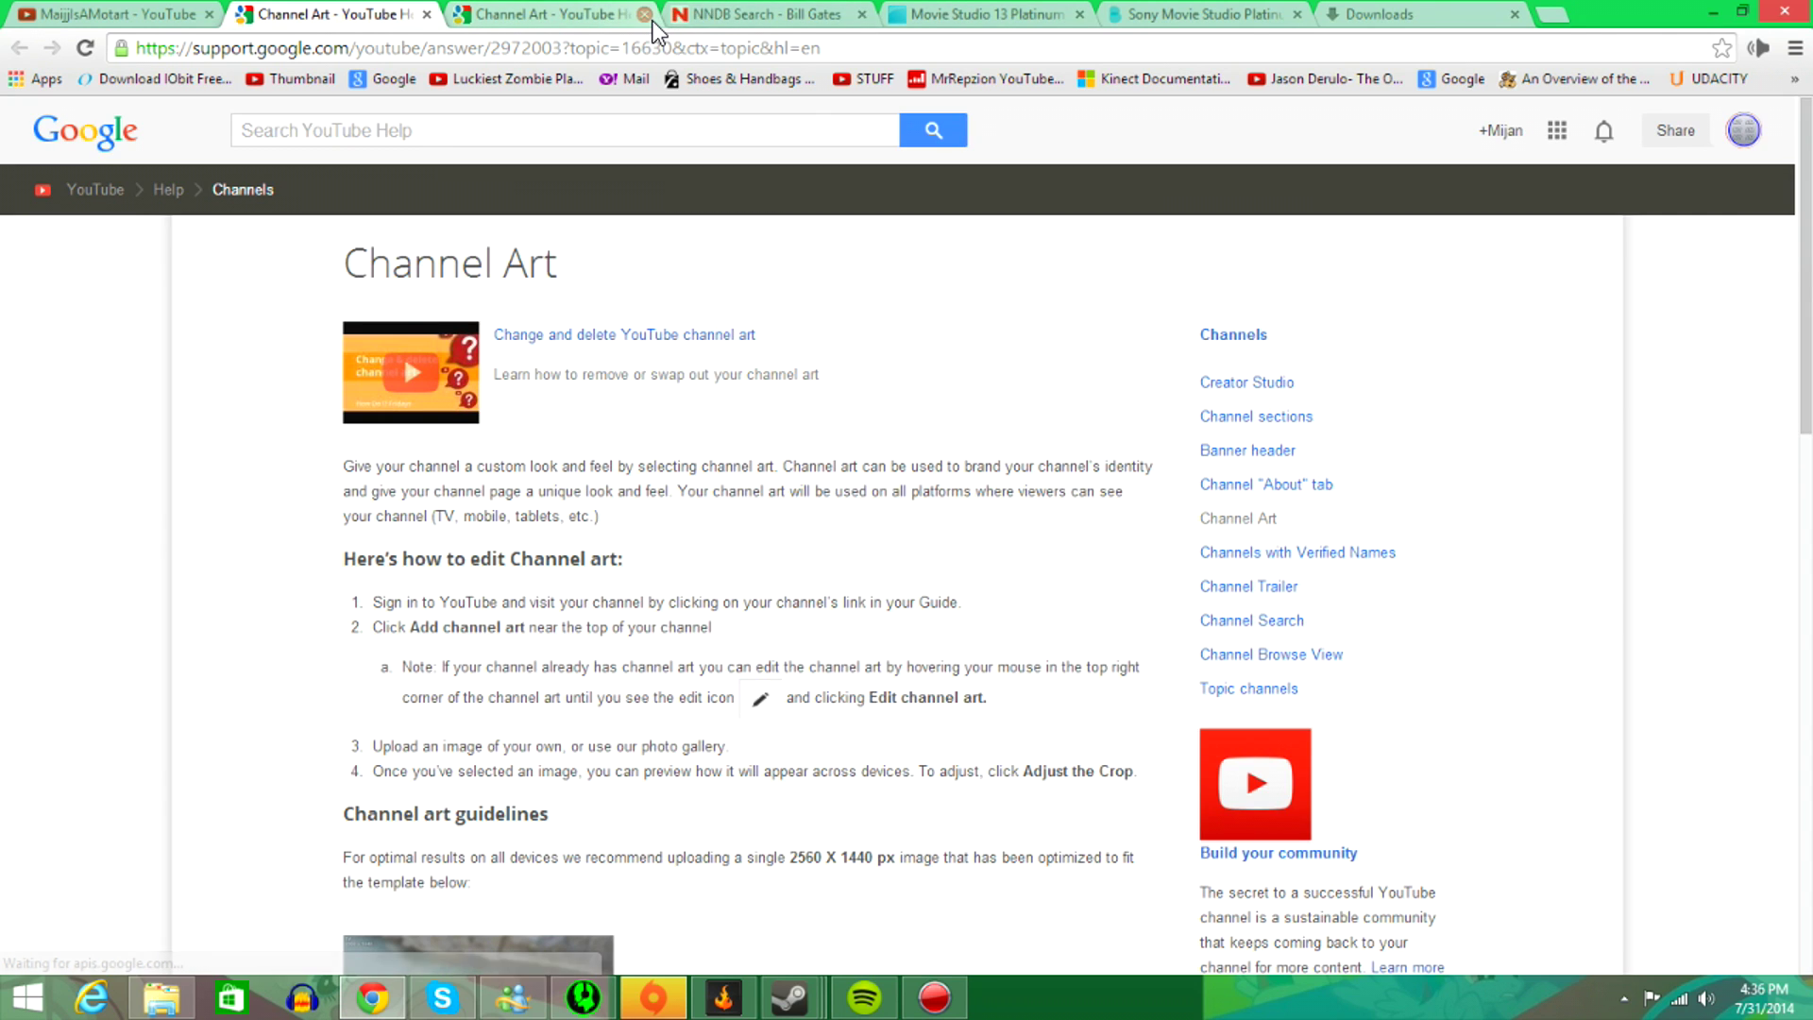
- Download the Channel Art Template (Fireworks) from the channel art guidelines
scroll(453, 604, down, 5)
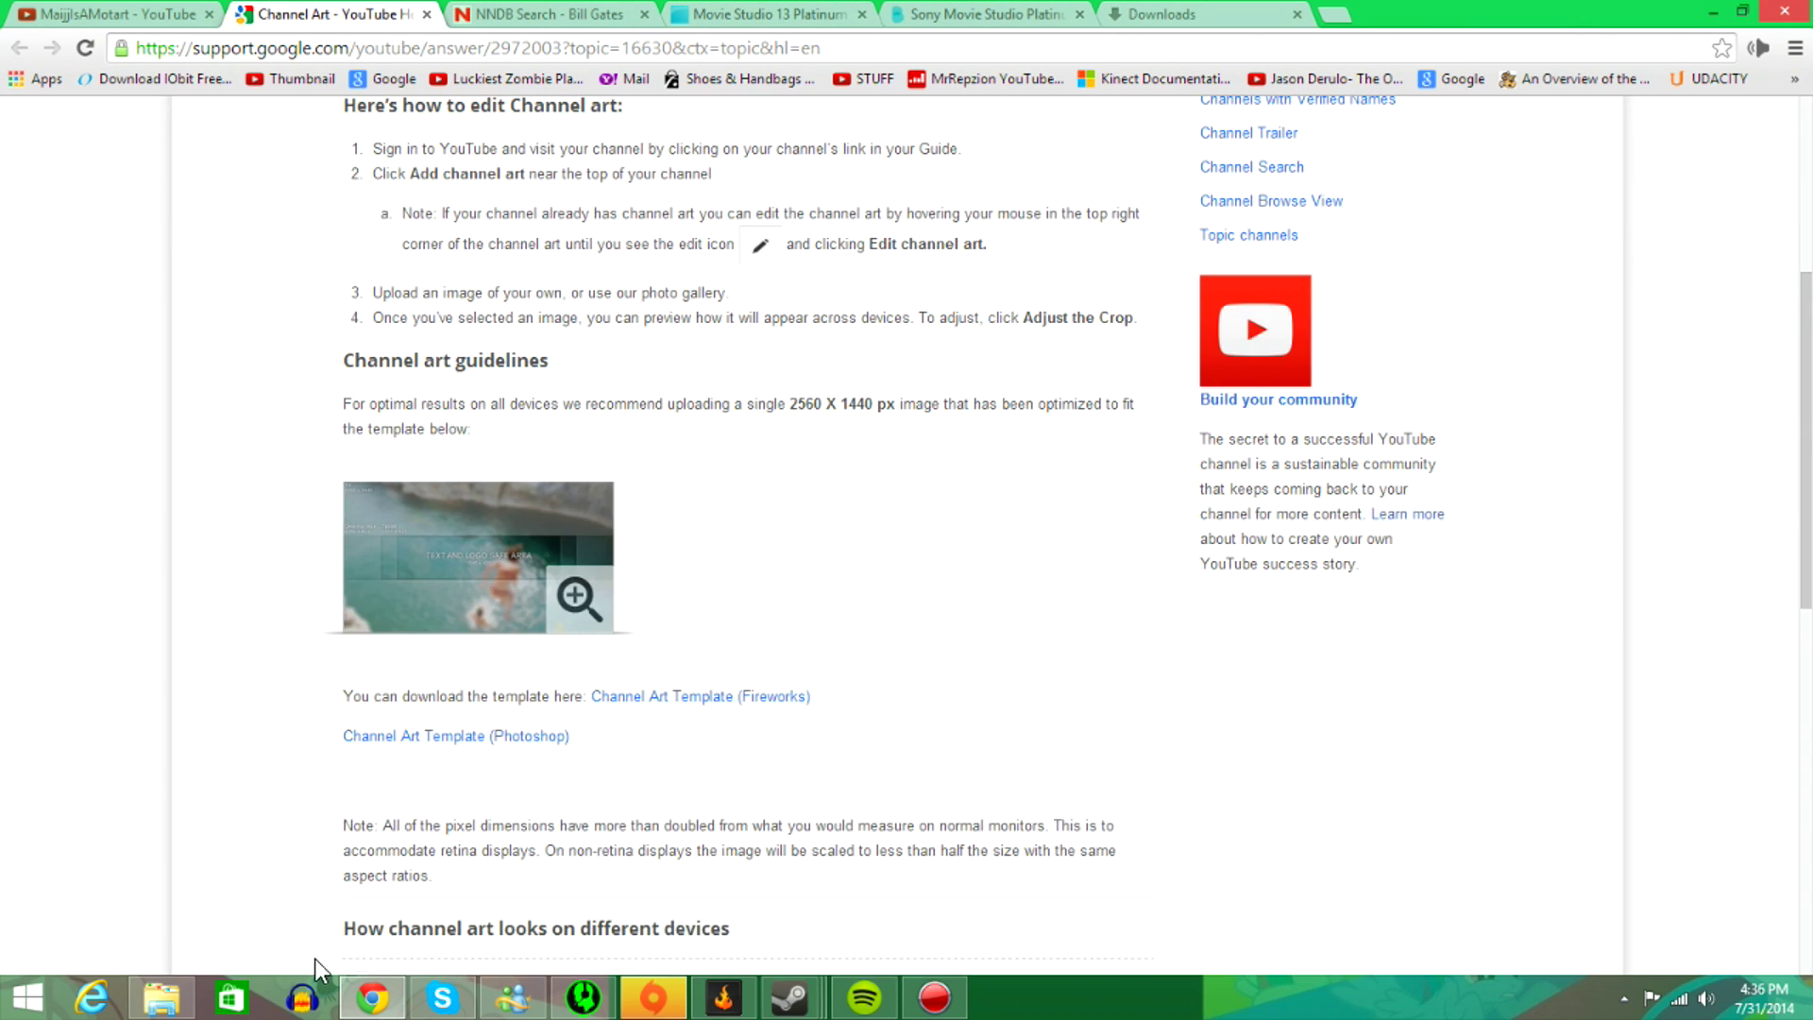
scroll(607, 579, down, 2)
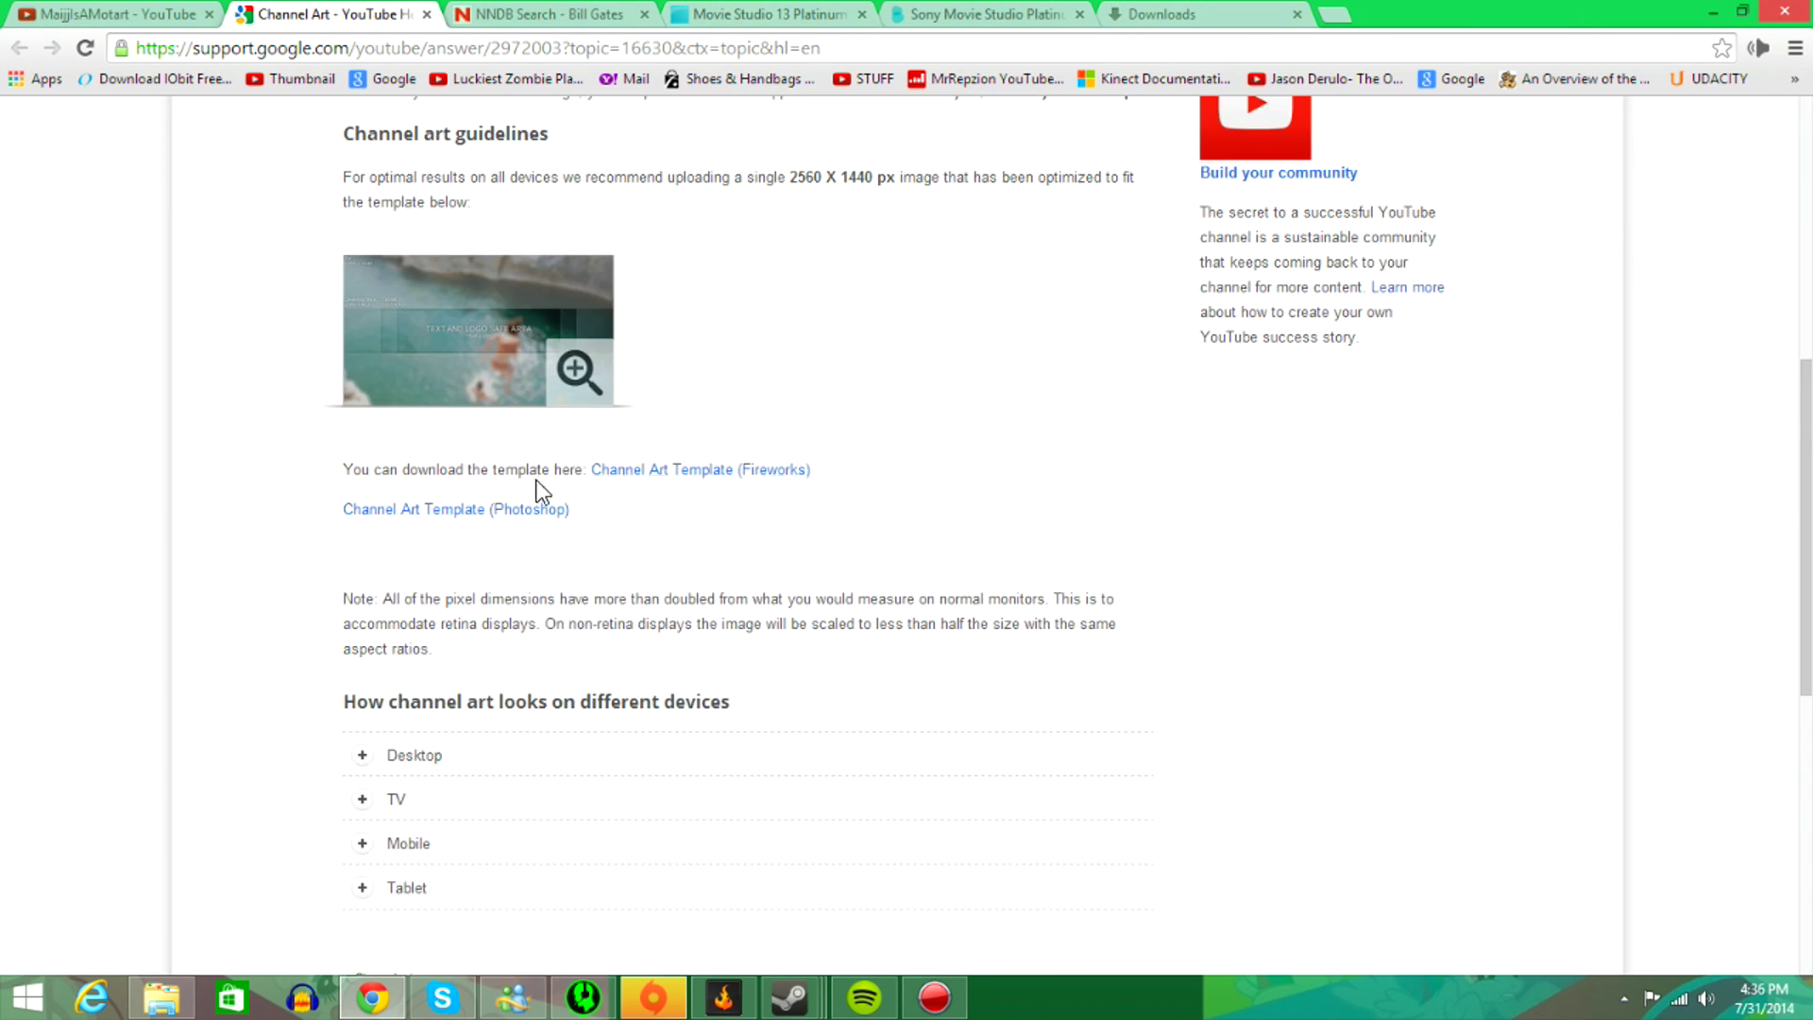
click(752, 472)
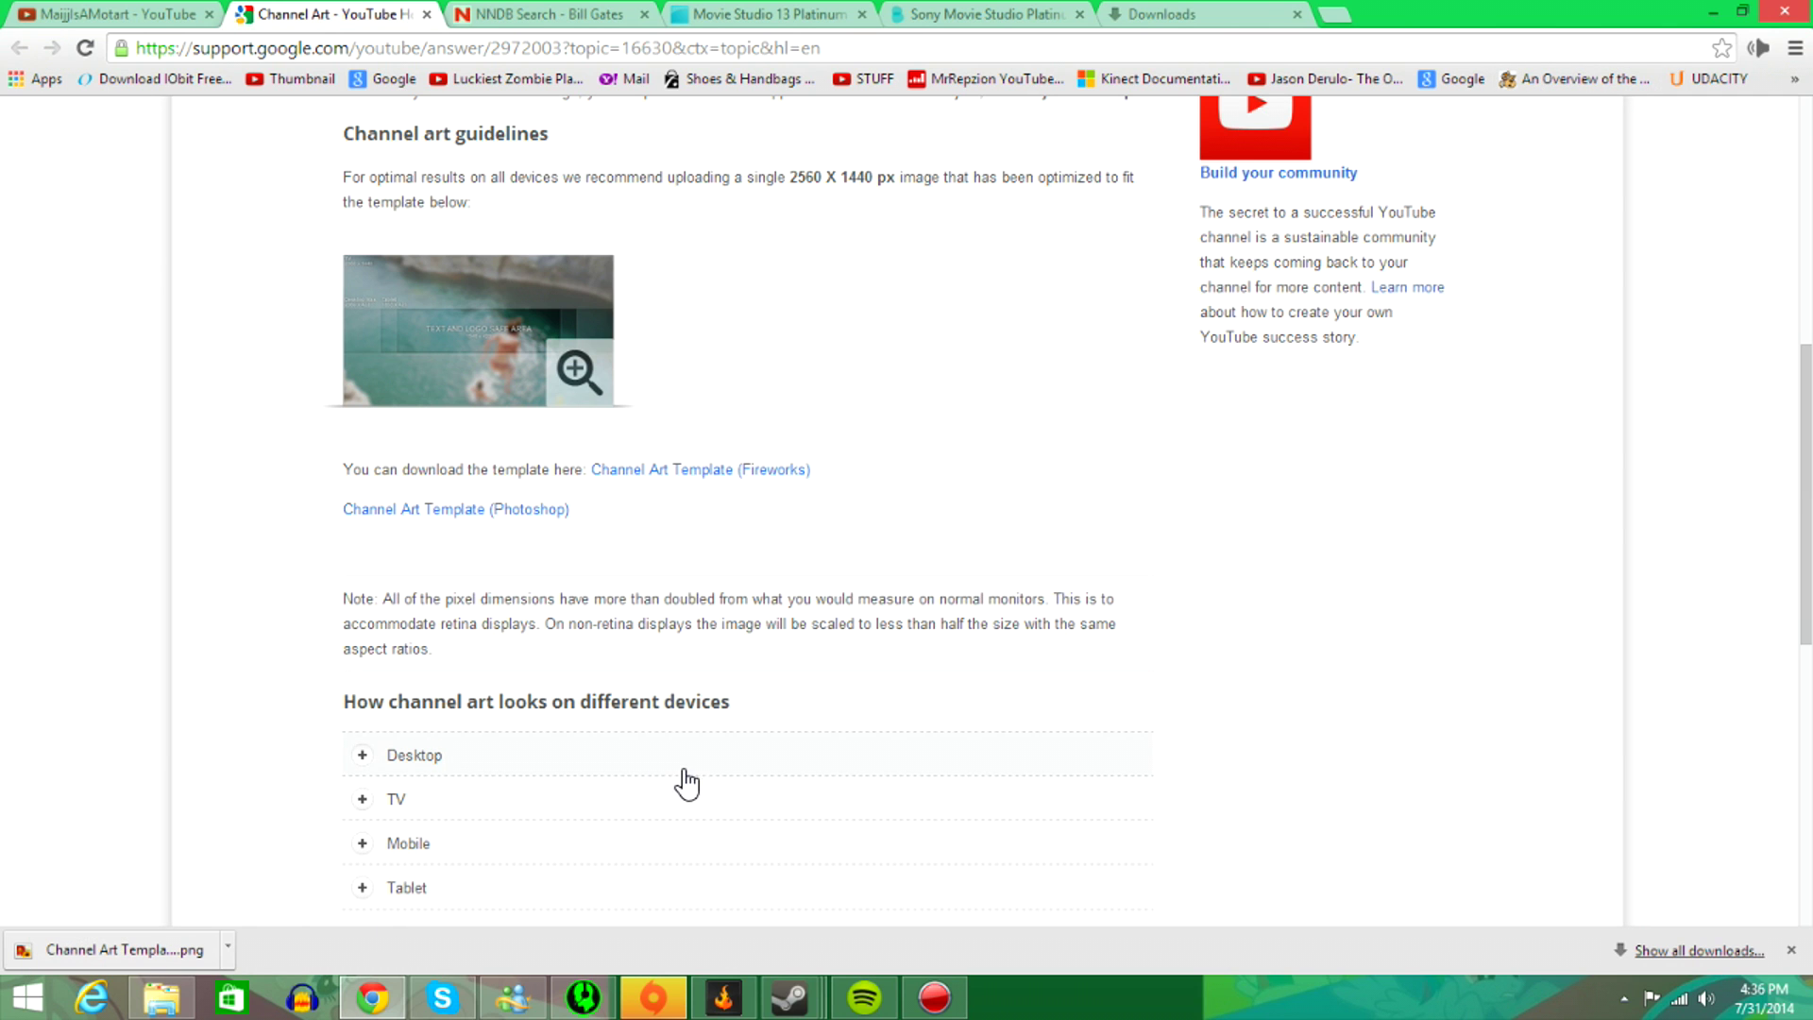
- Copy the downloaded channel art template to the desktop, replacing the existing file, and minimize the browser
click(1740, 11)
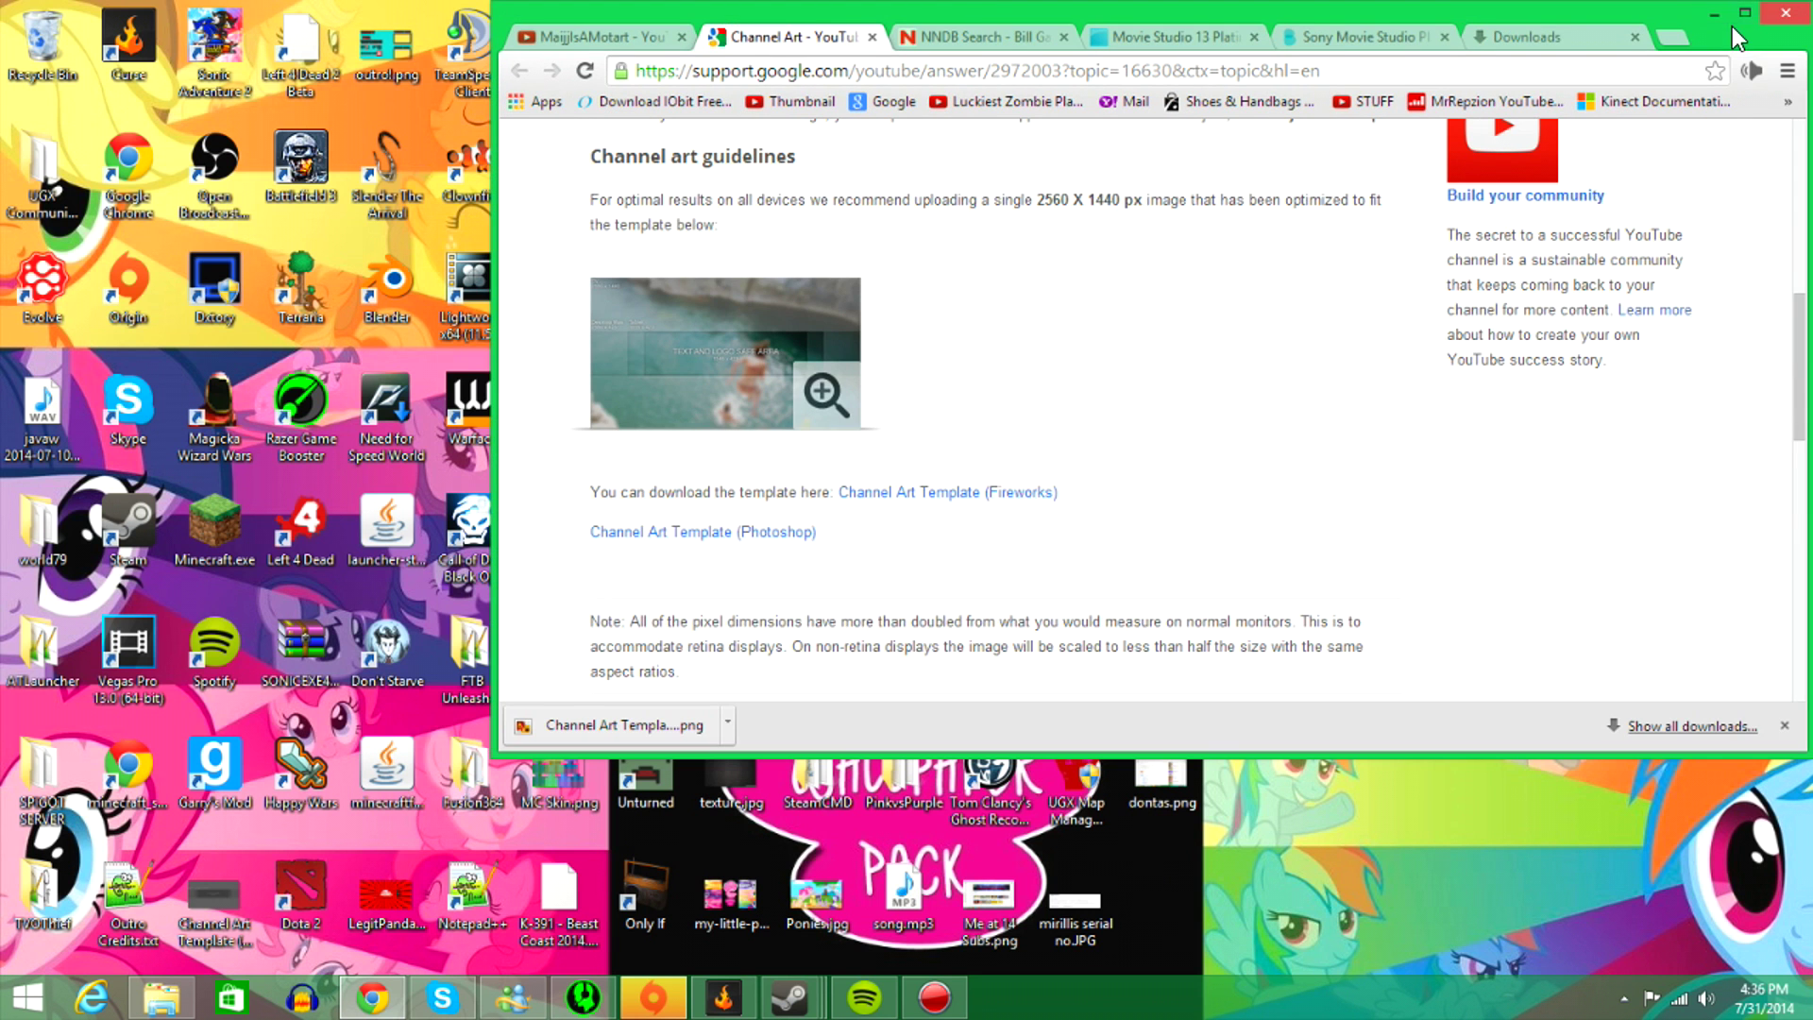
drag(1734, 38, 1062, 49)
drag(16, 735, 1058, 920)
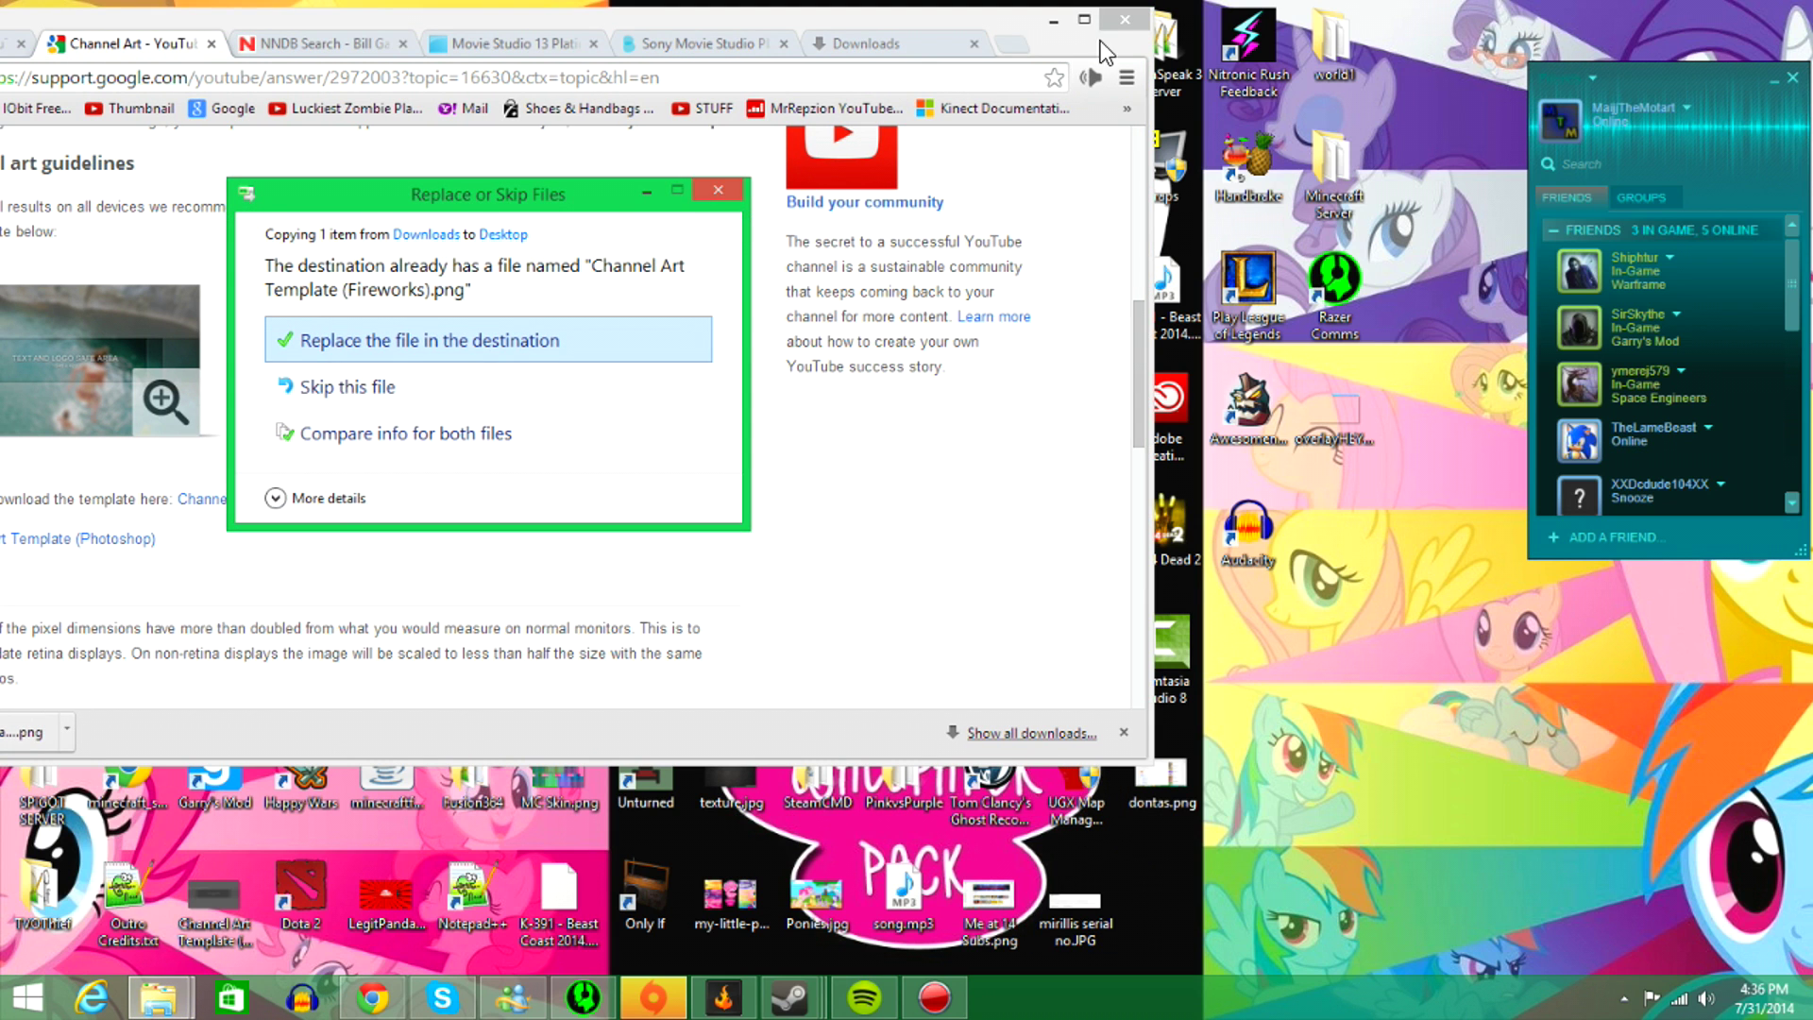
key(Return)
click(1053, 21)
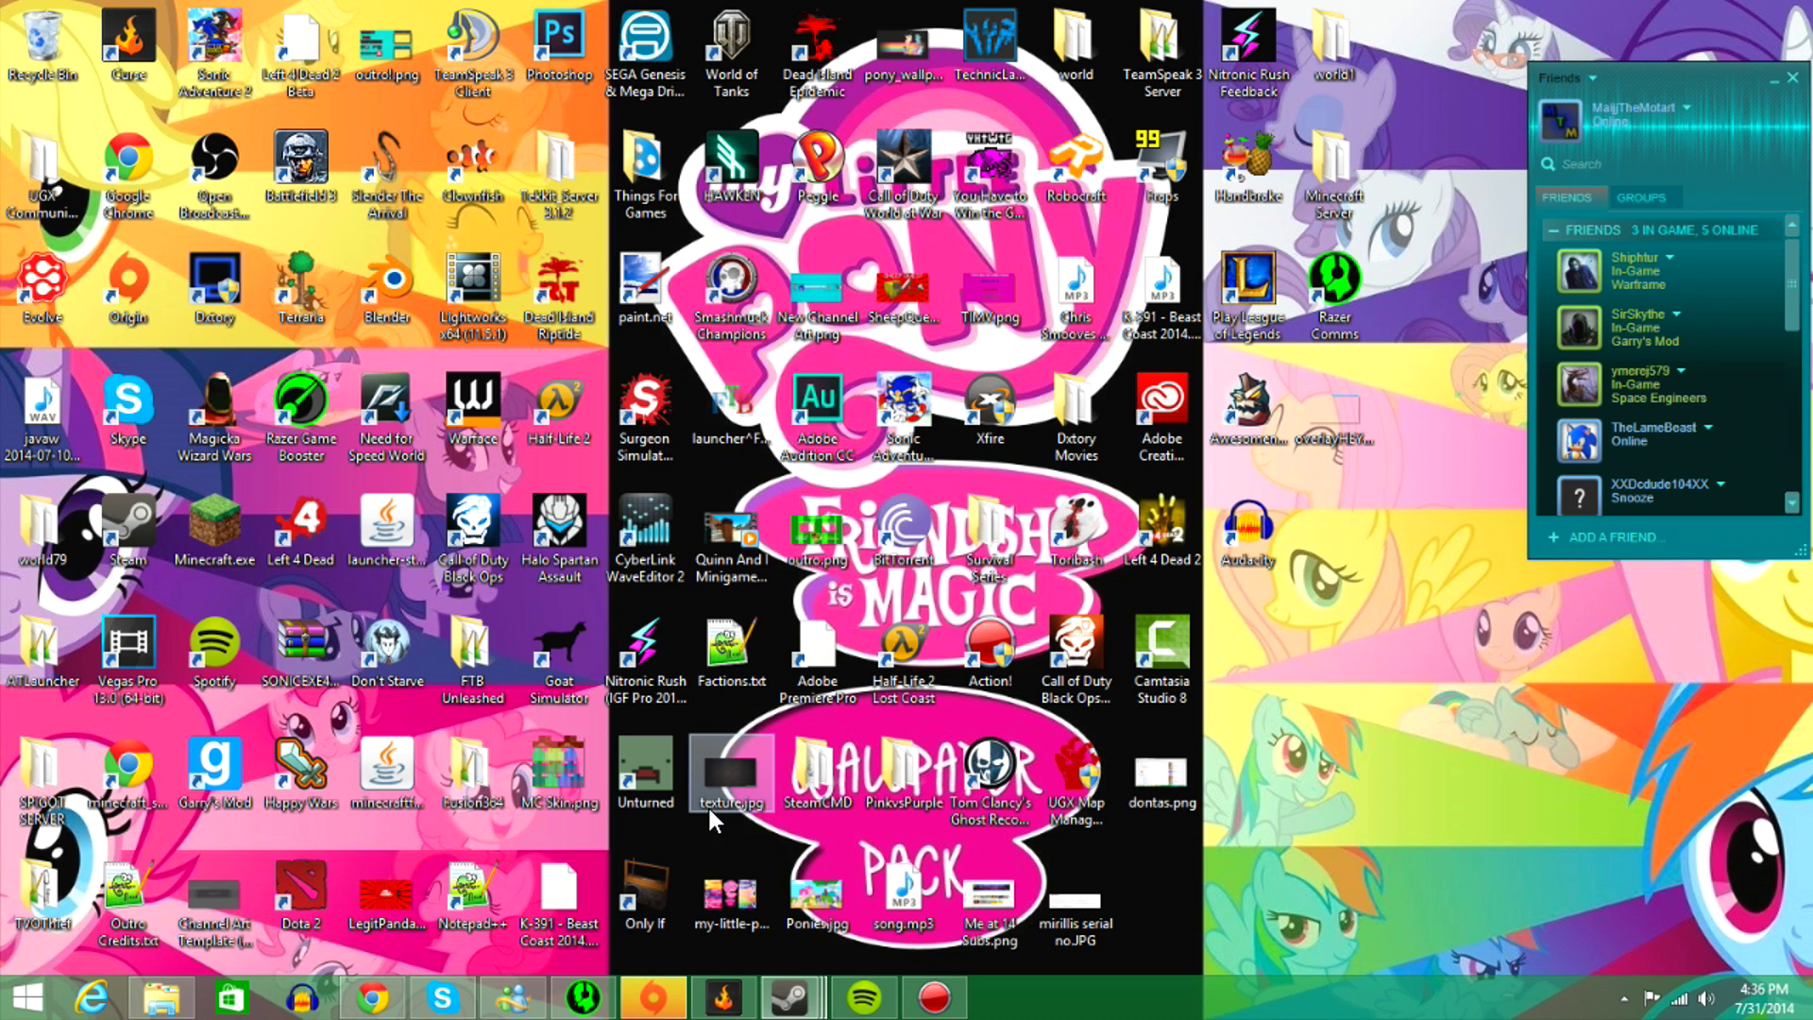
- Open the Channel Art Template (Fireworks) file from the desktop in paint.net
right_click(231, 912)
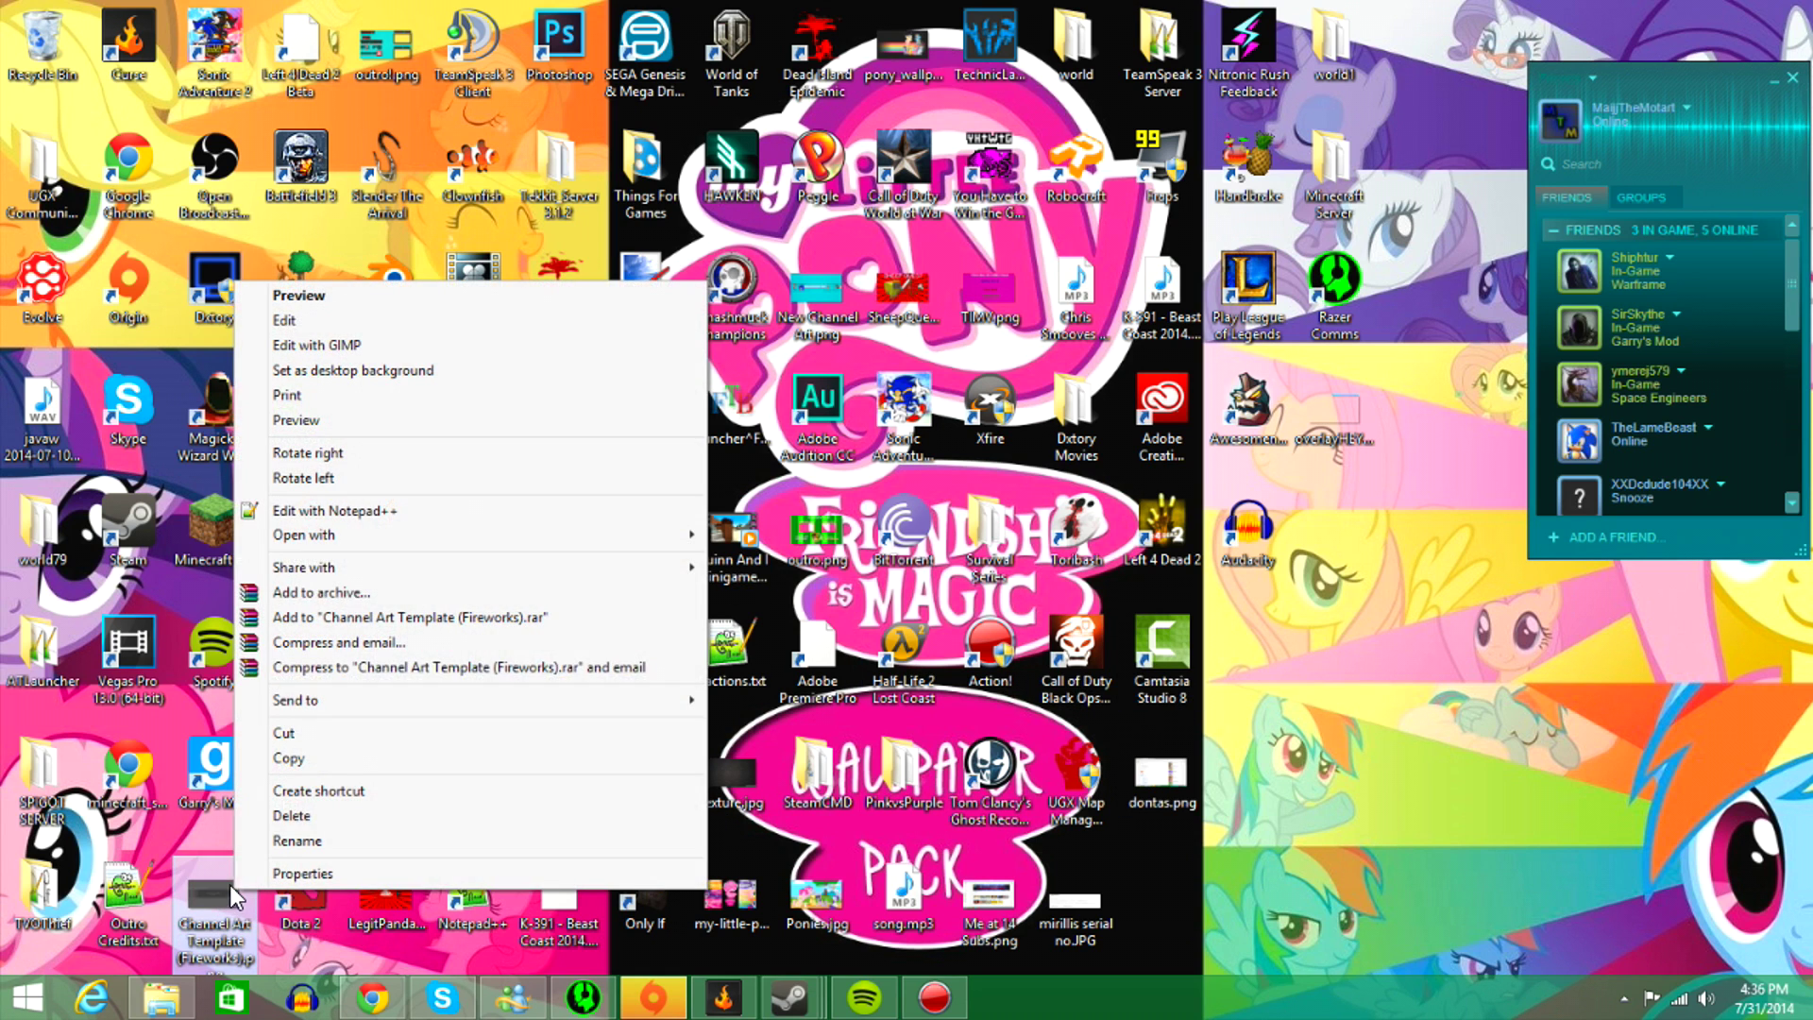
mouse_move(381, 536)
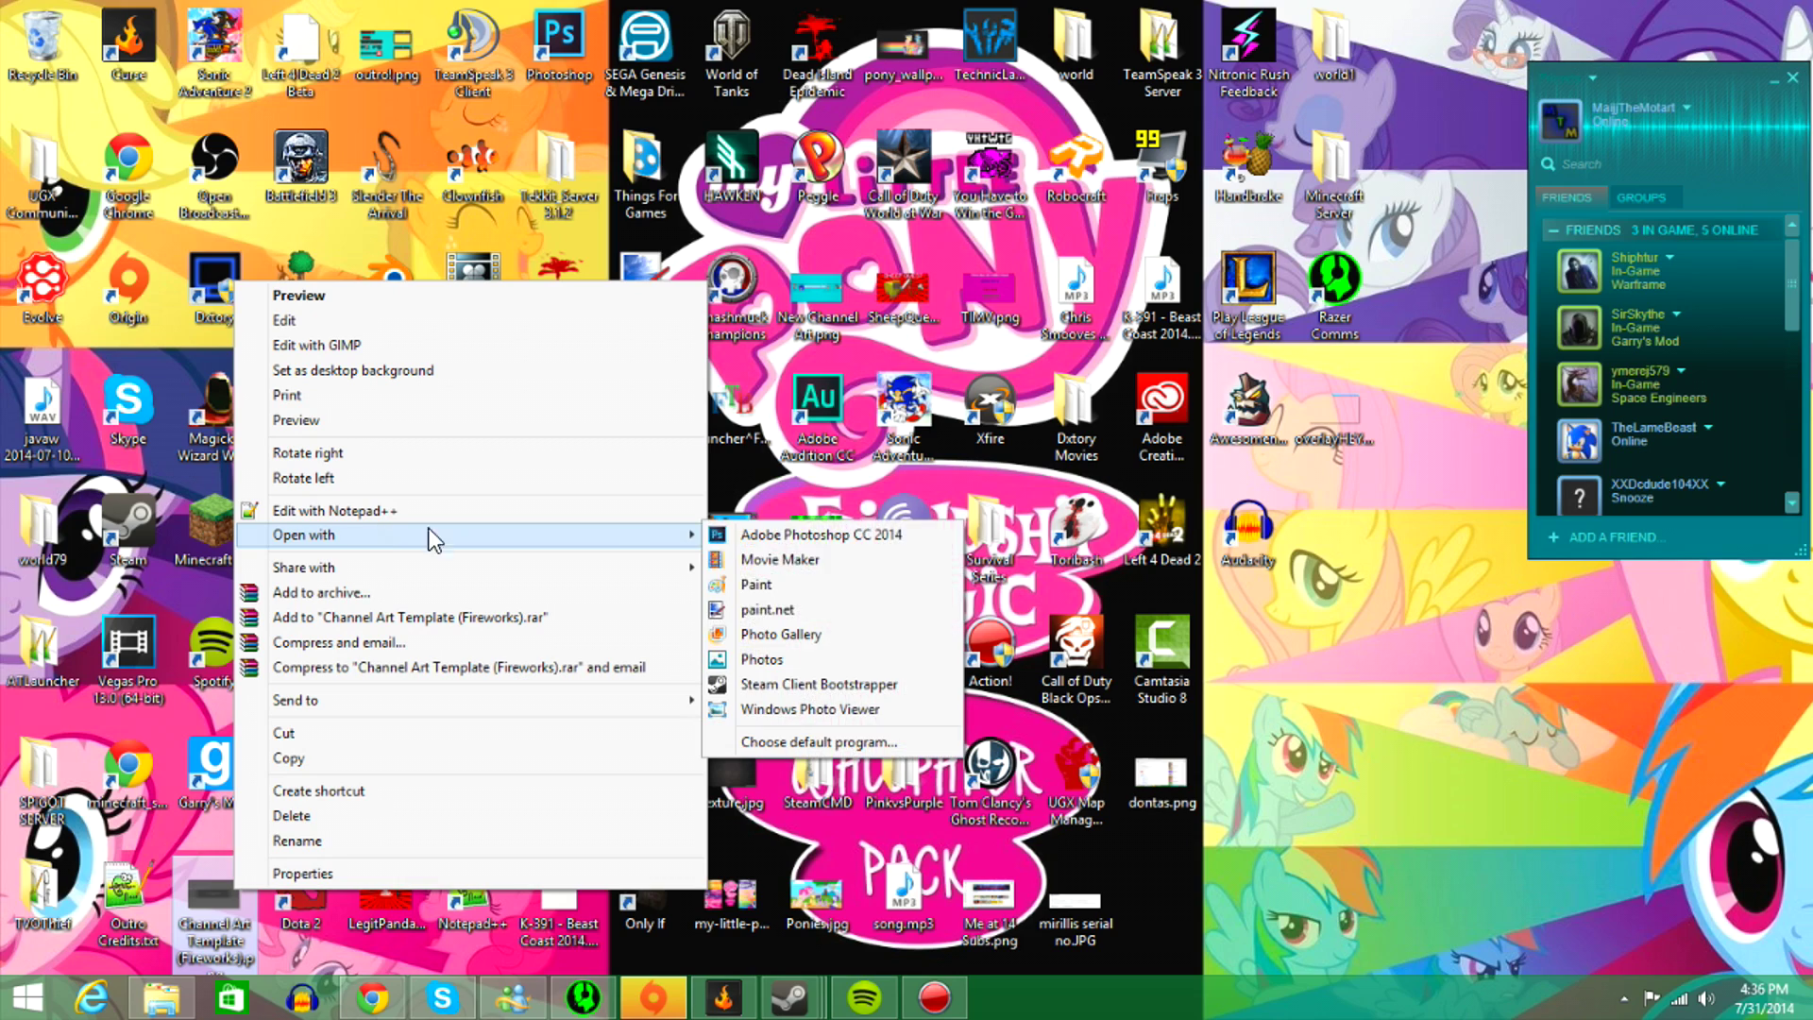
click(746, 585)
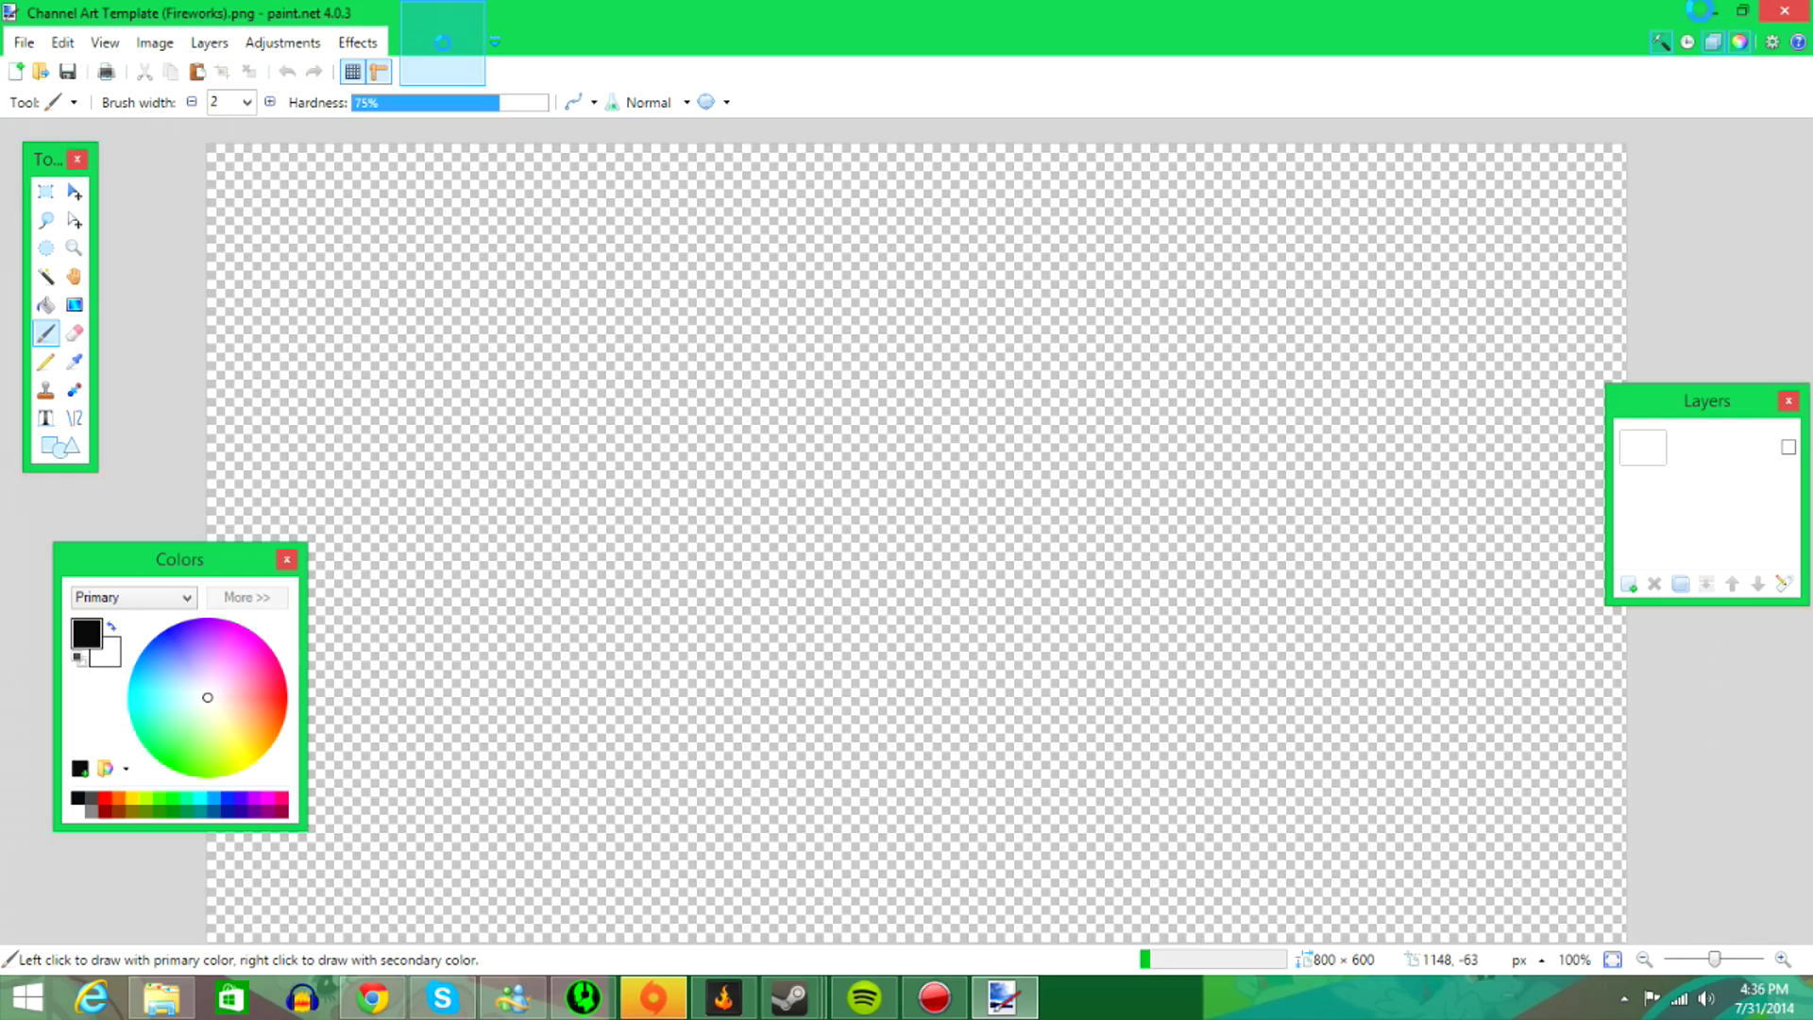
click(1713, 12)
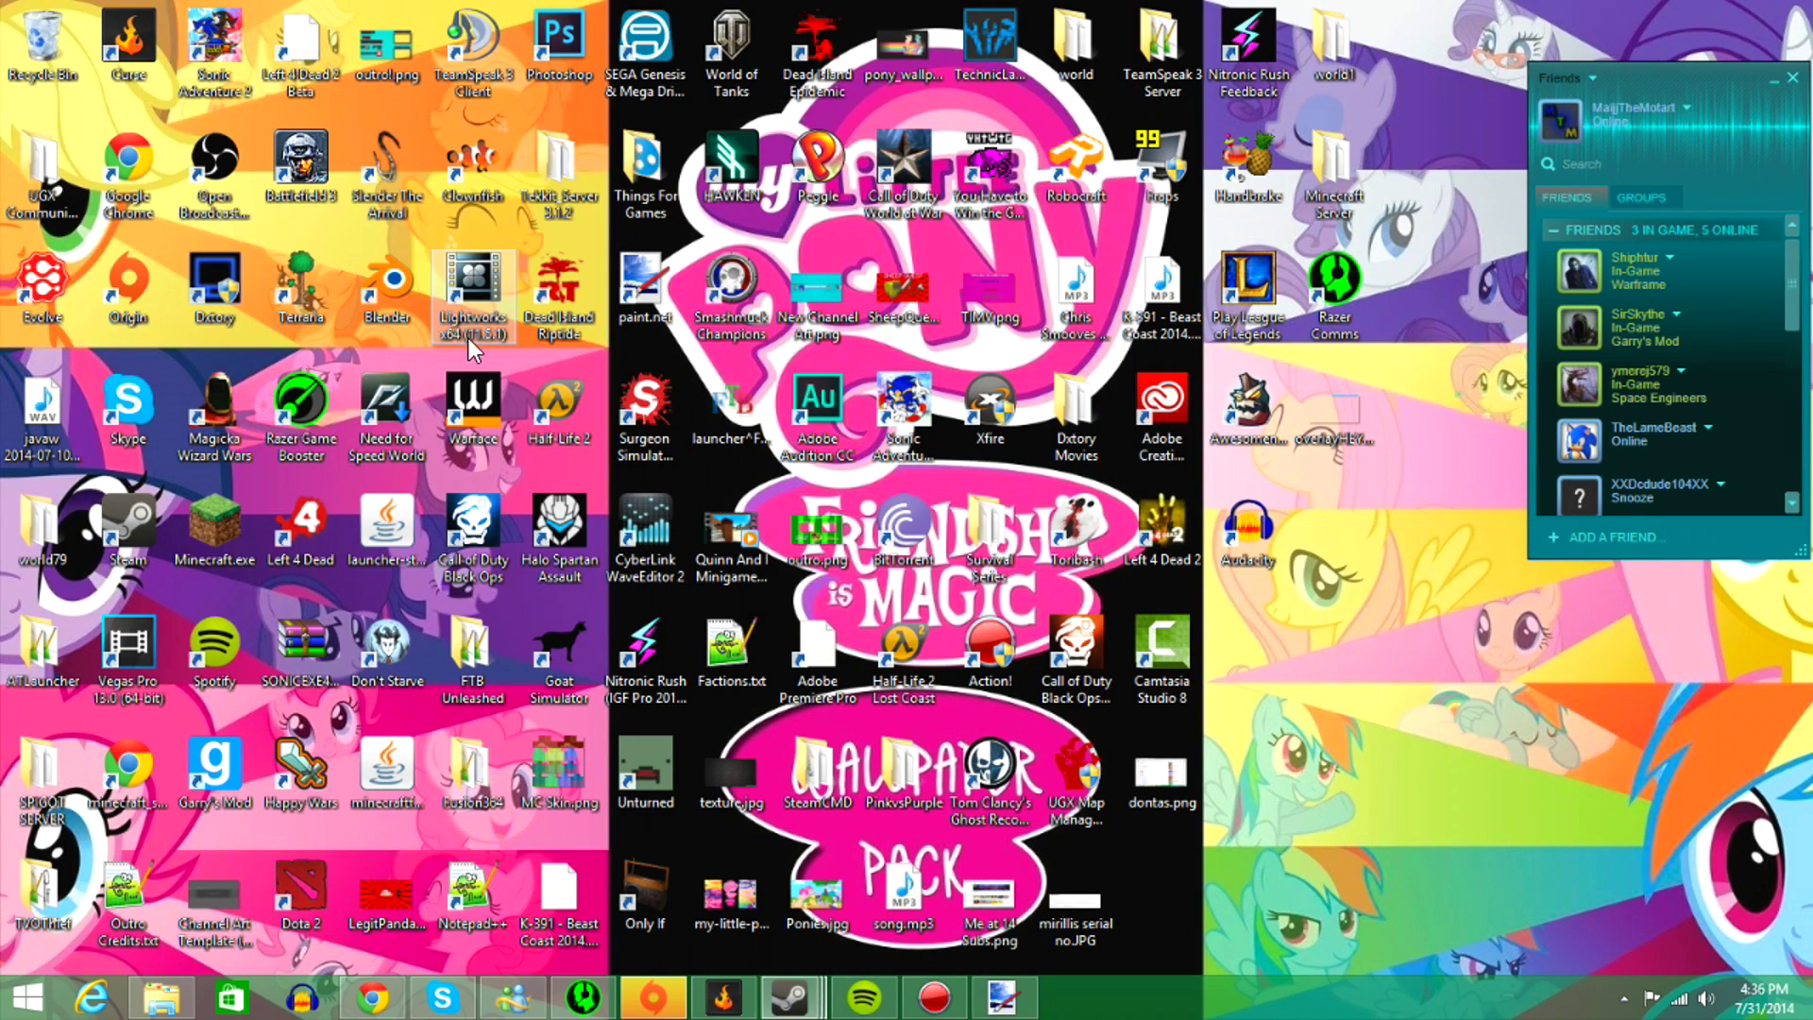
drag(673, 300, 647, 283)
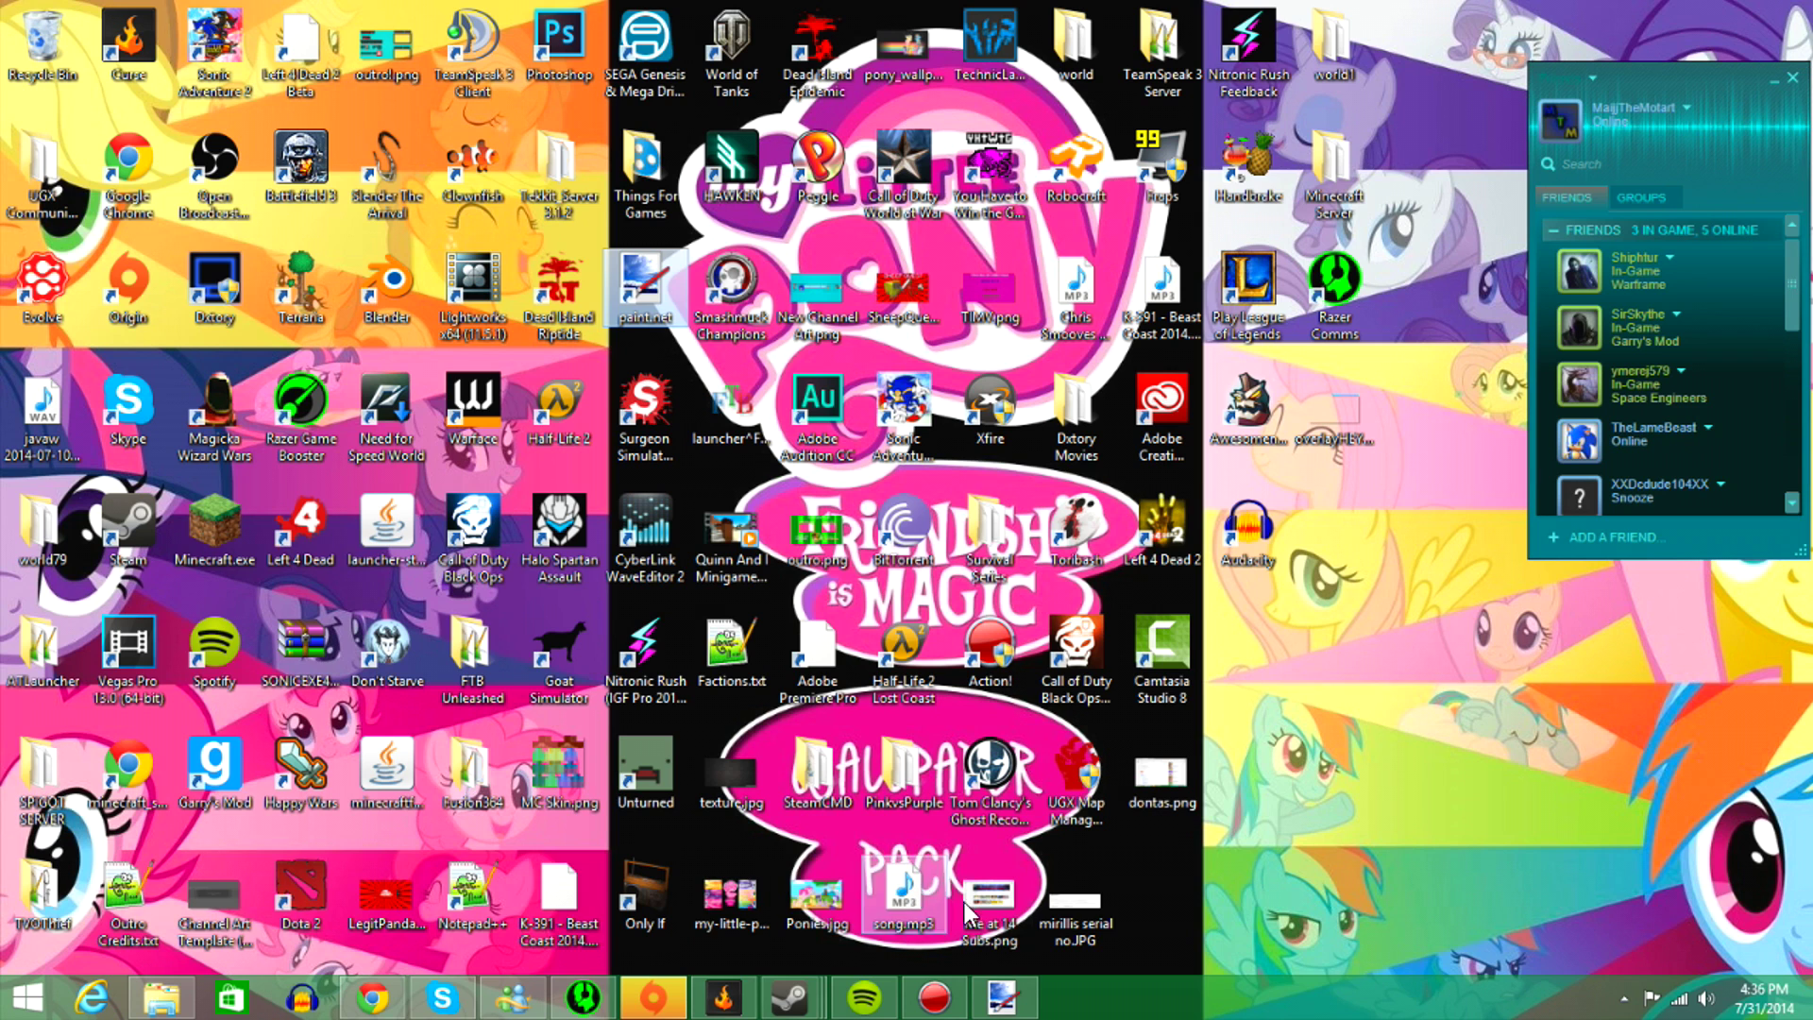
click(1003, 996)
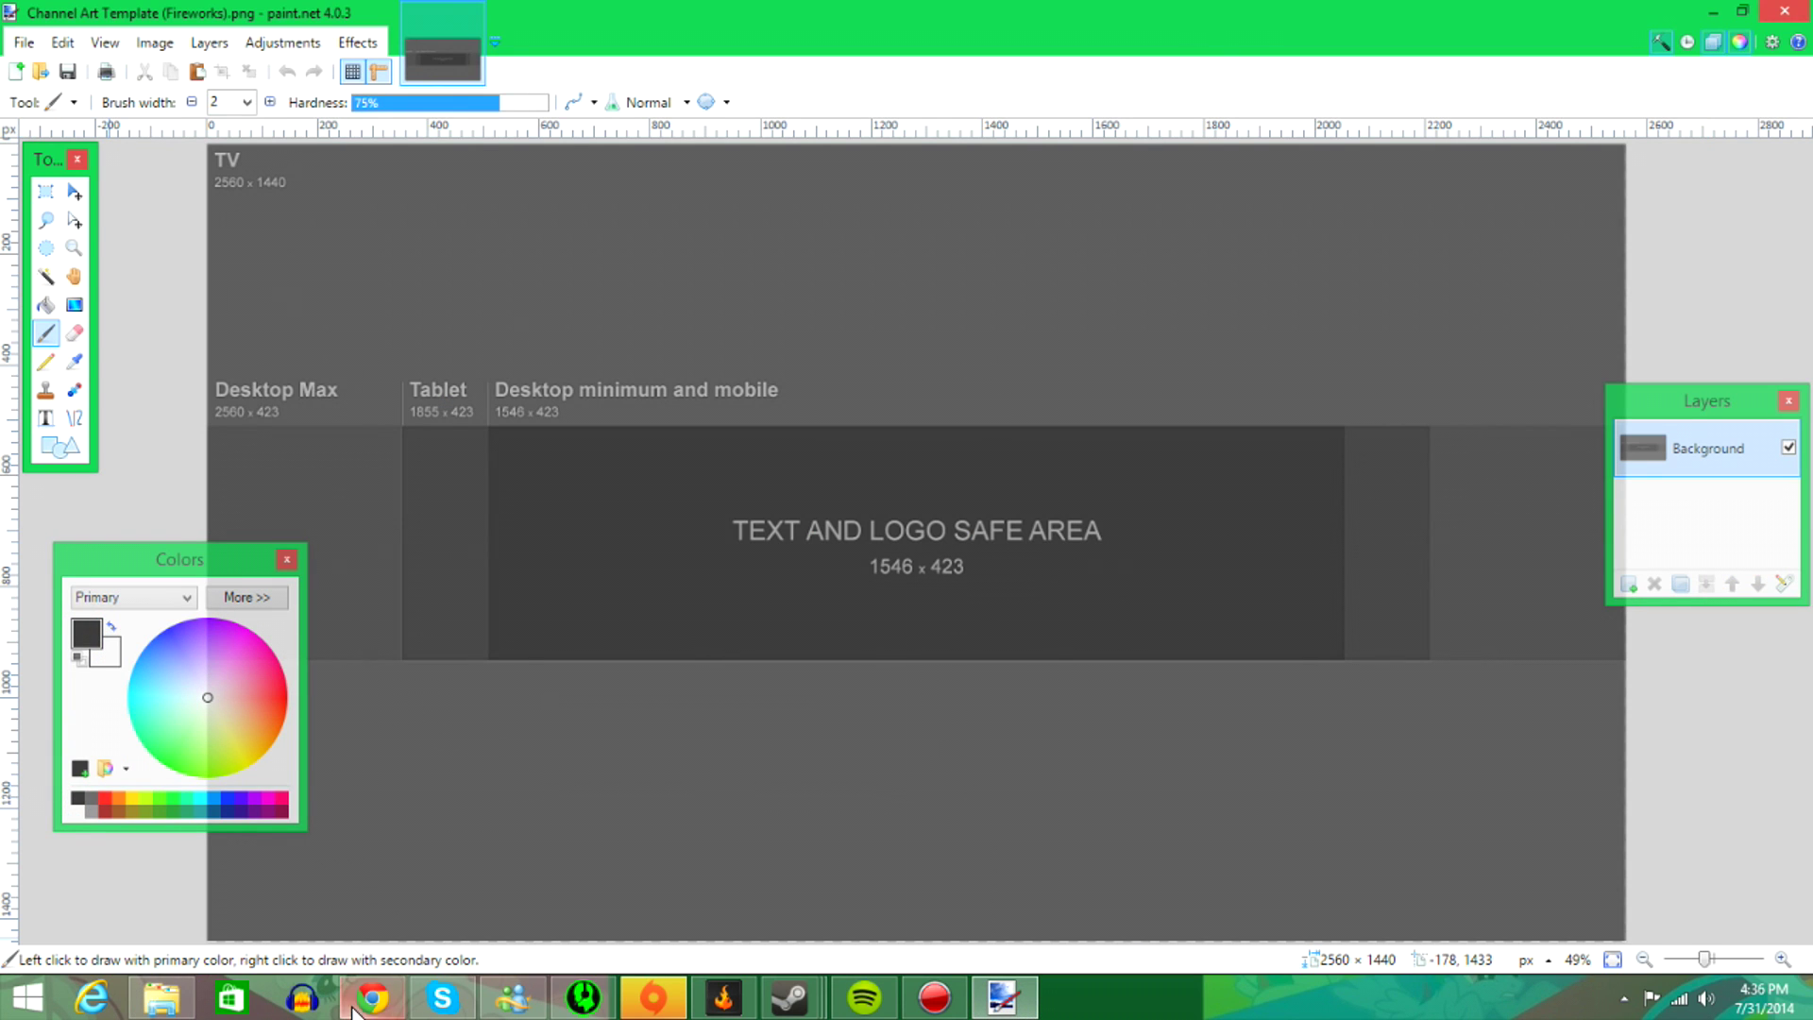
click(353, 1006)
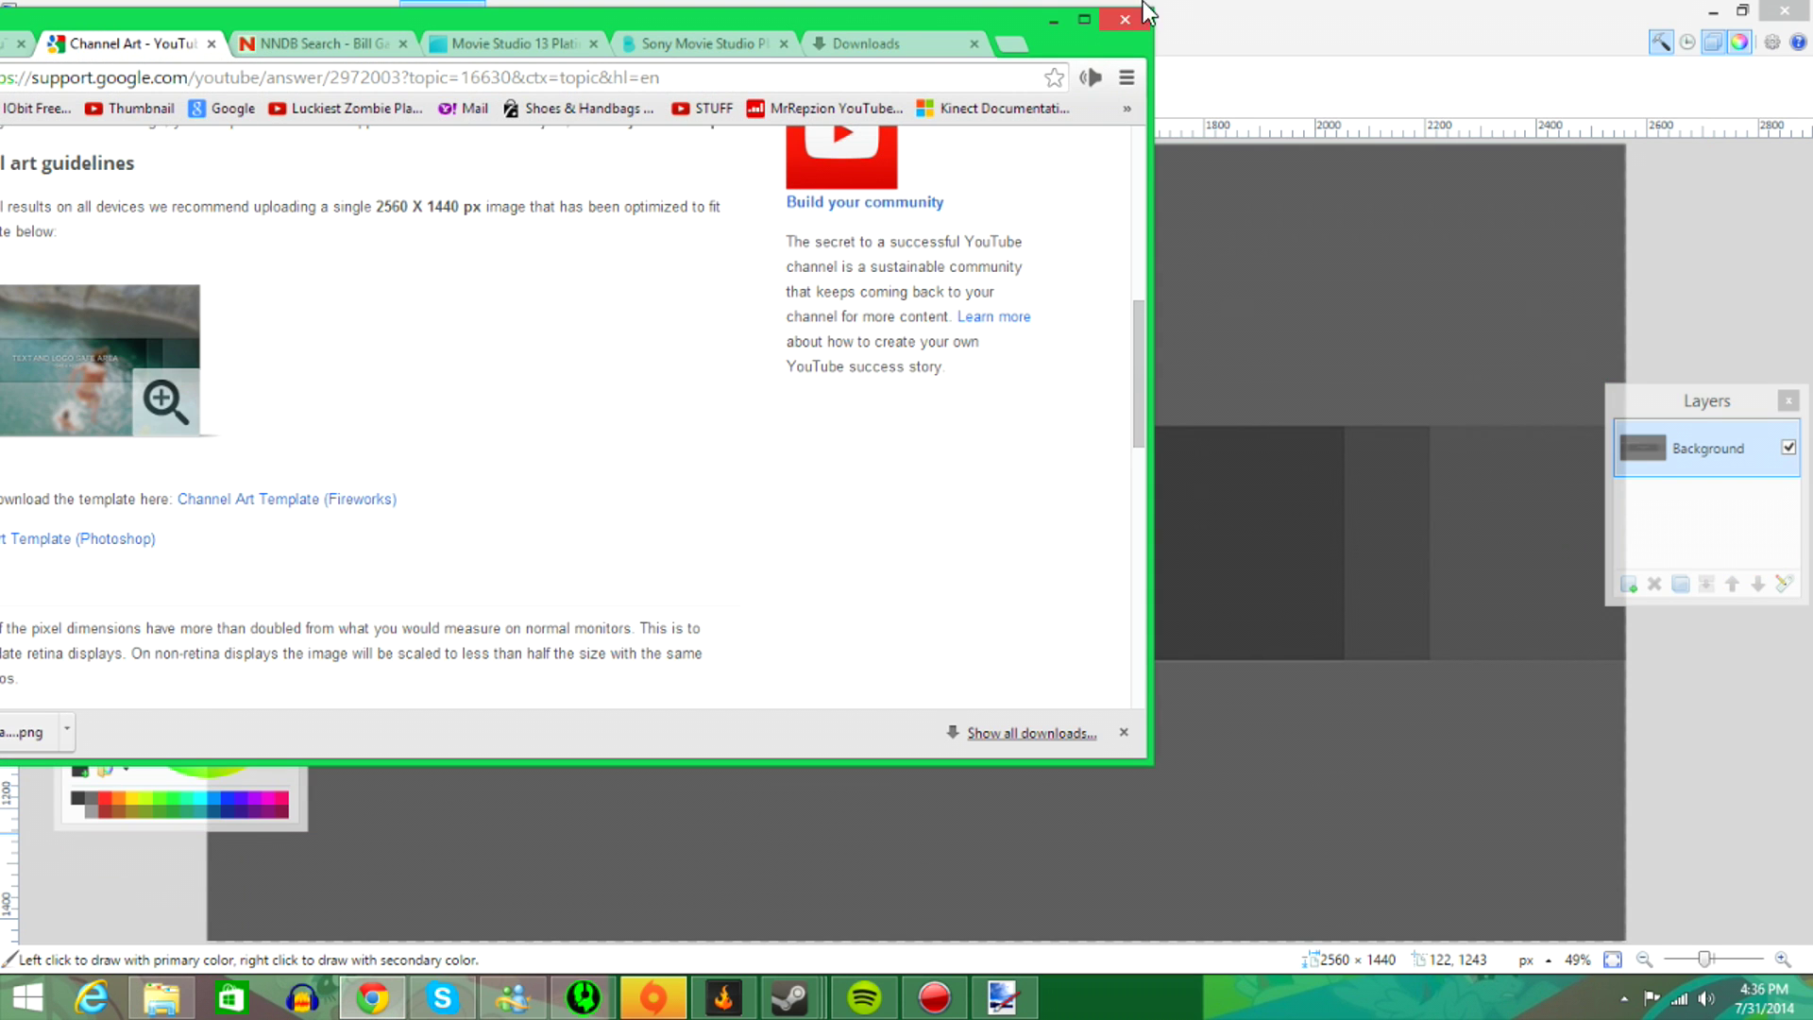
click(1053, 19)
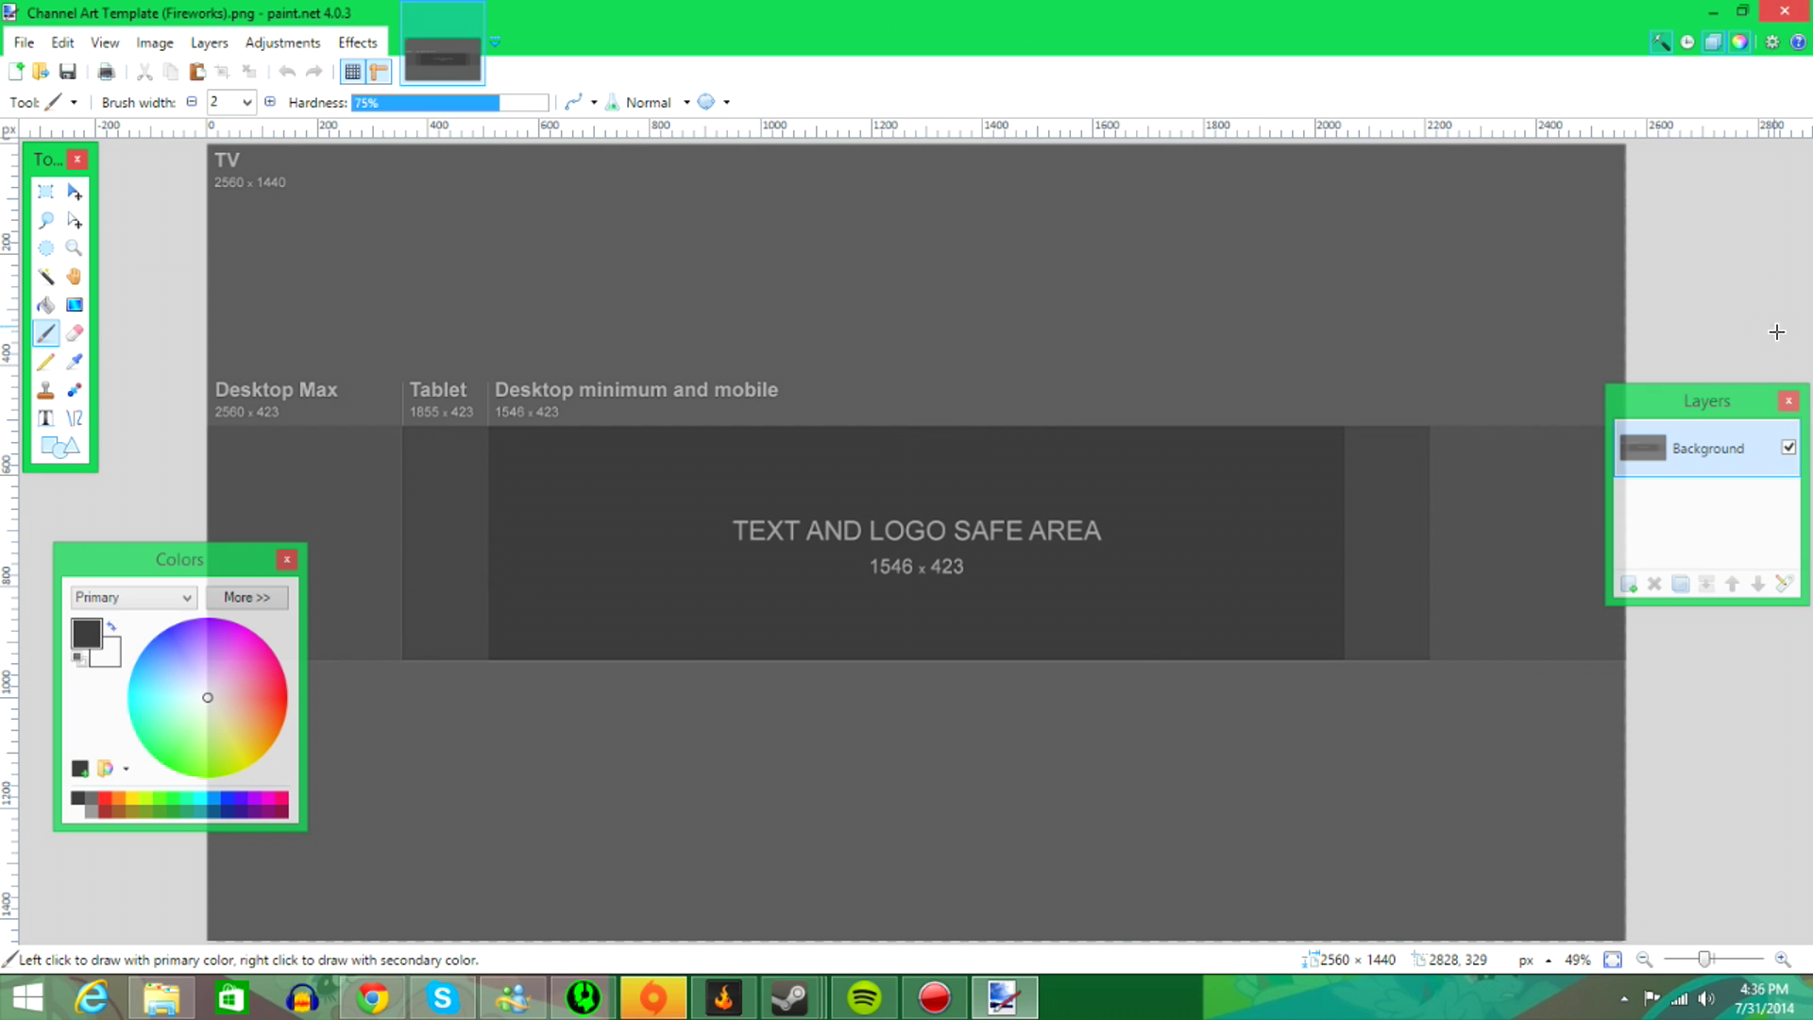
- Add a new layer above the template's Background layer
drag(1690, 406, 1703, 355)
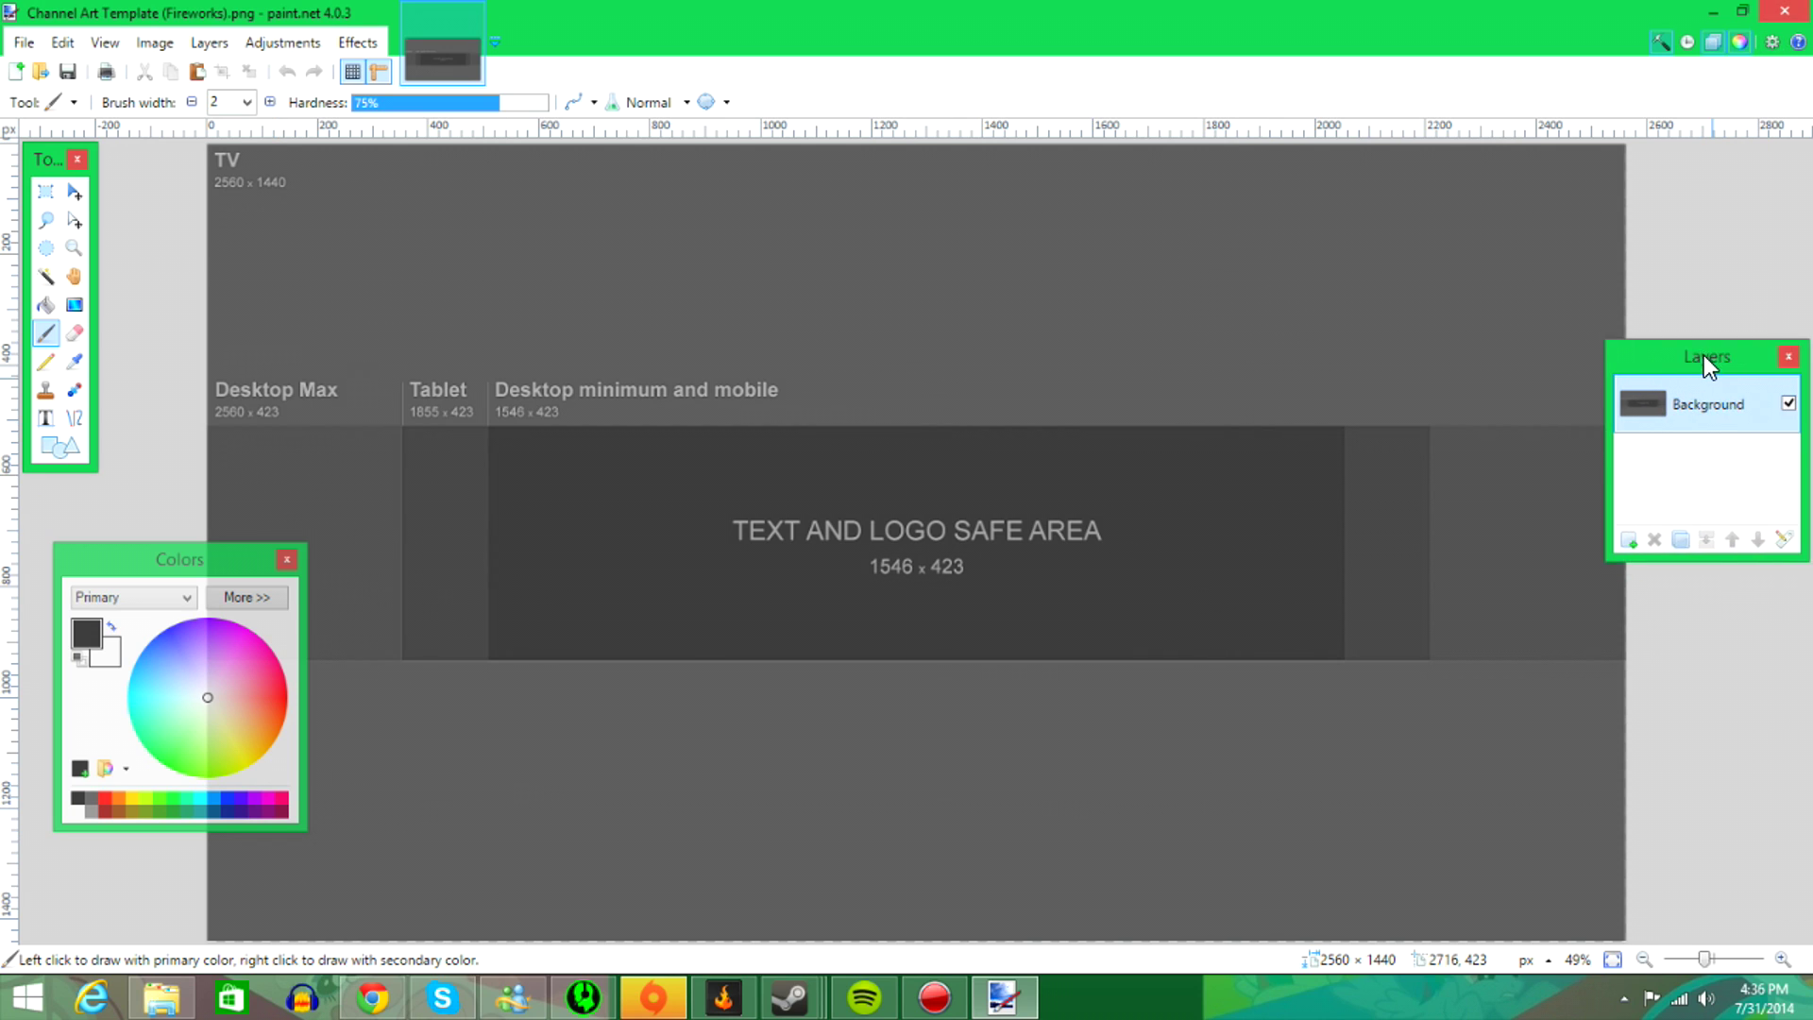
click(1629, 537)
drag(1668, 355, 1690, 355)
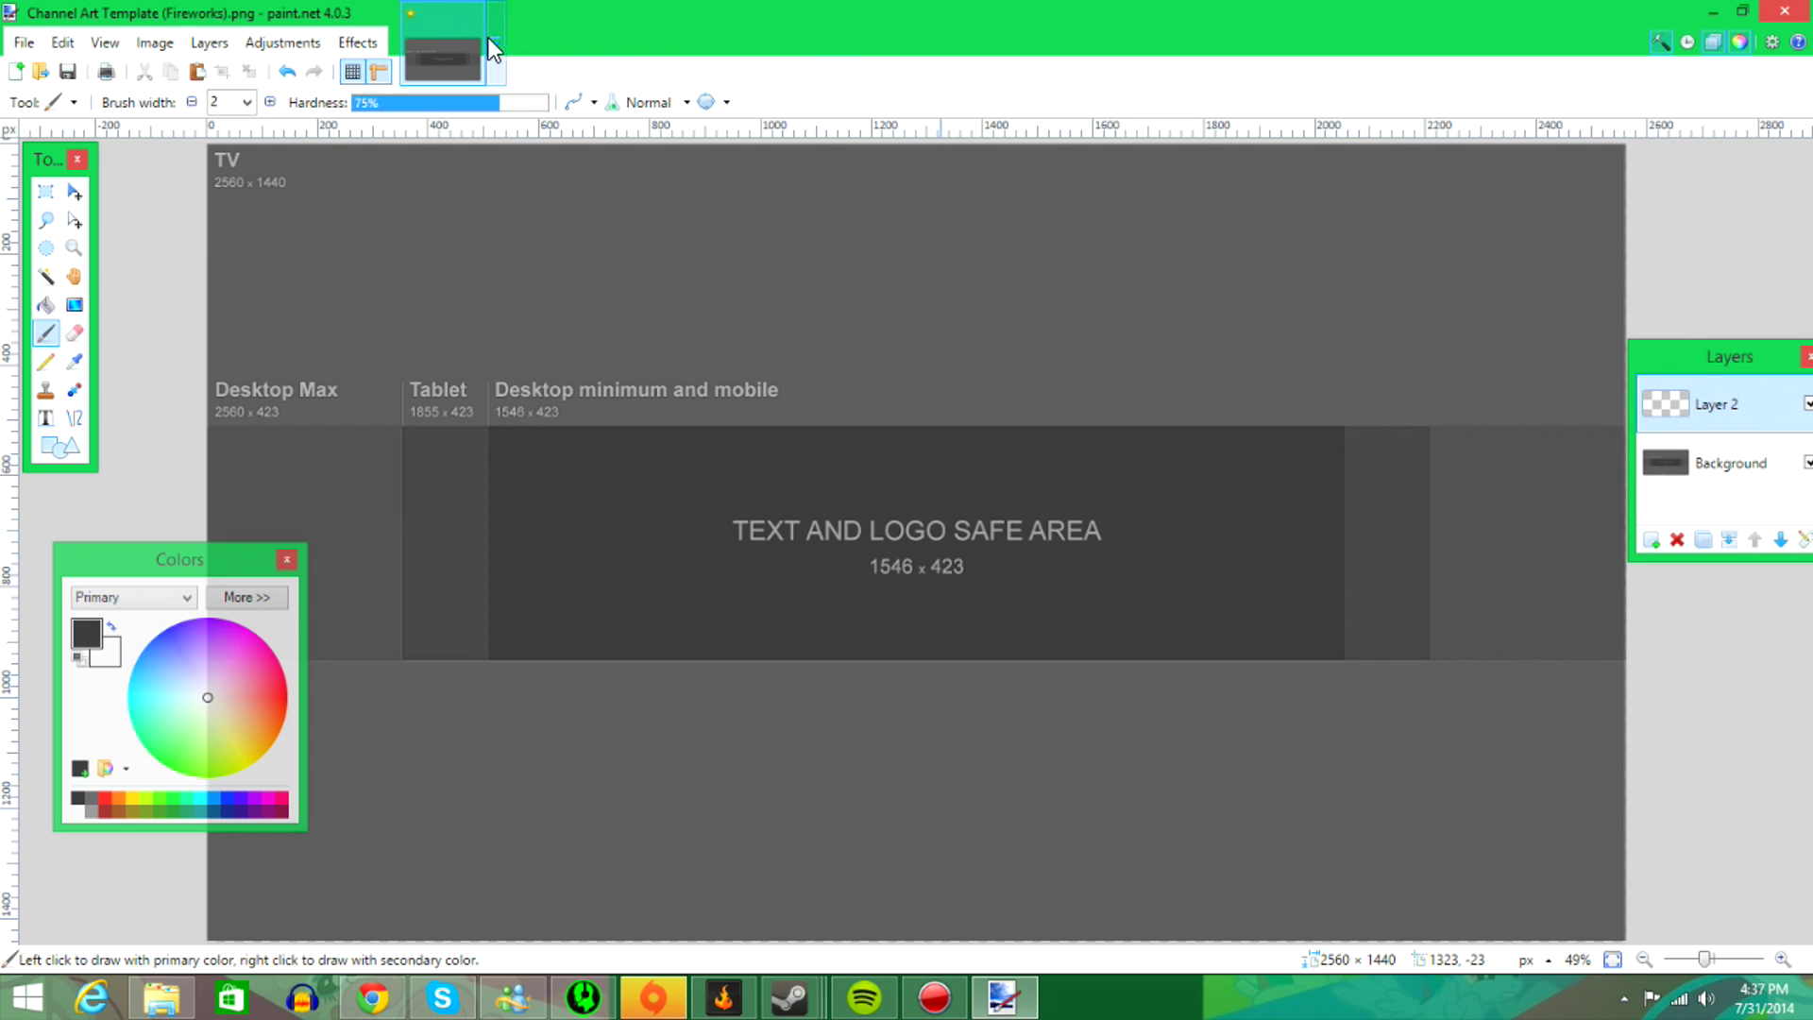
click(363, 44)
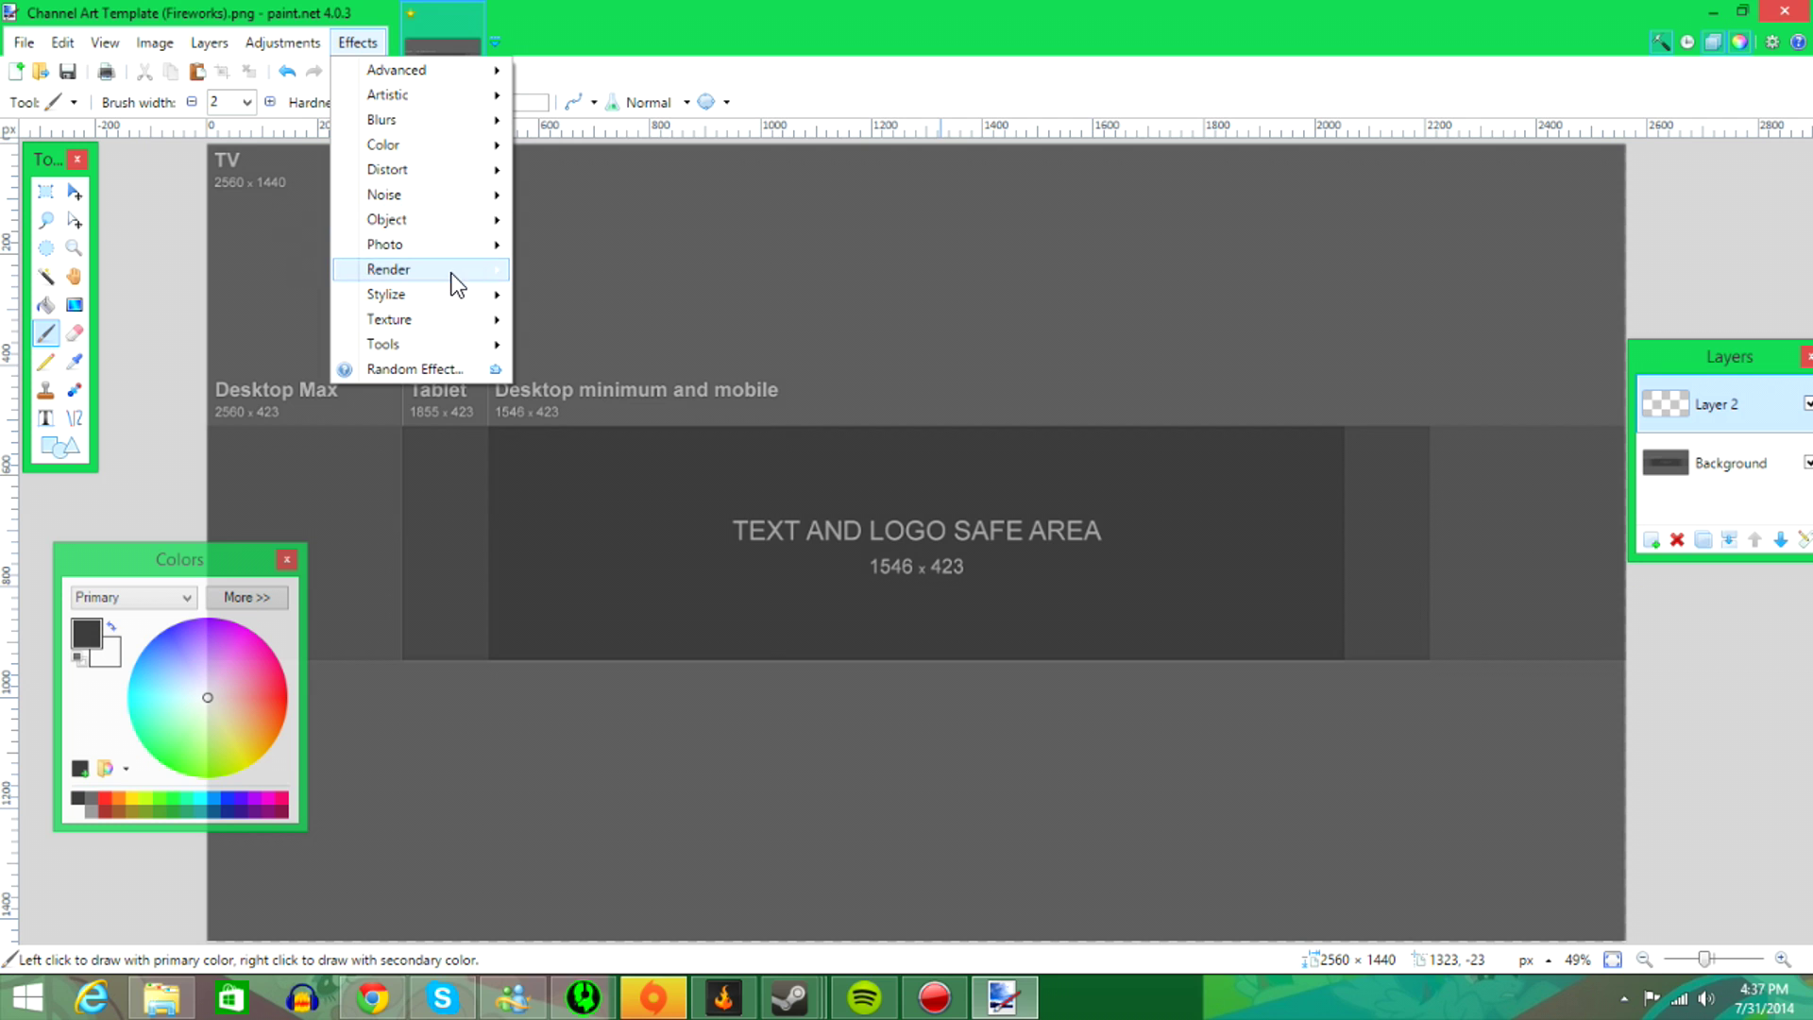
mouse_move(466, 271)
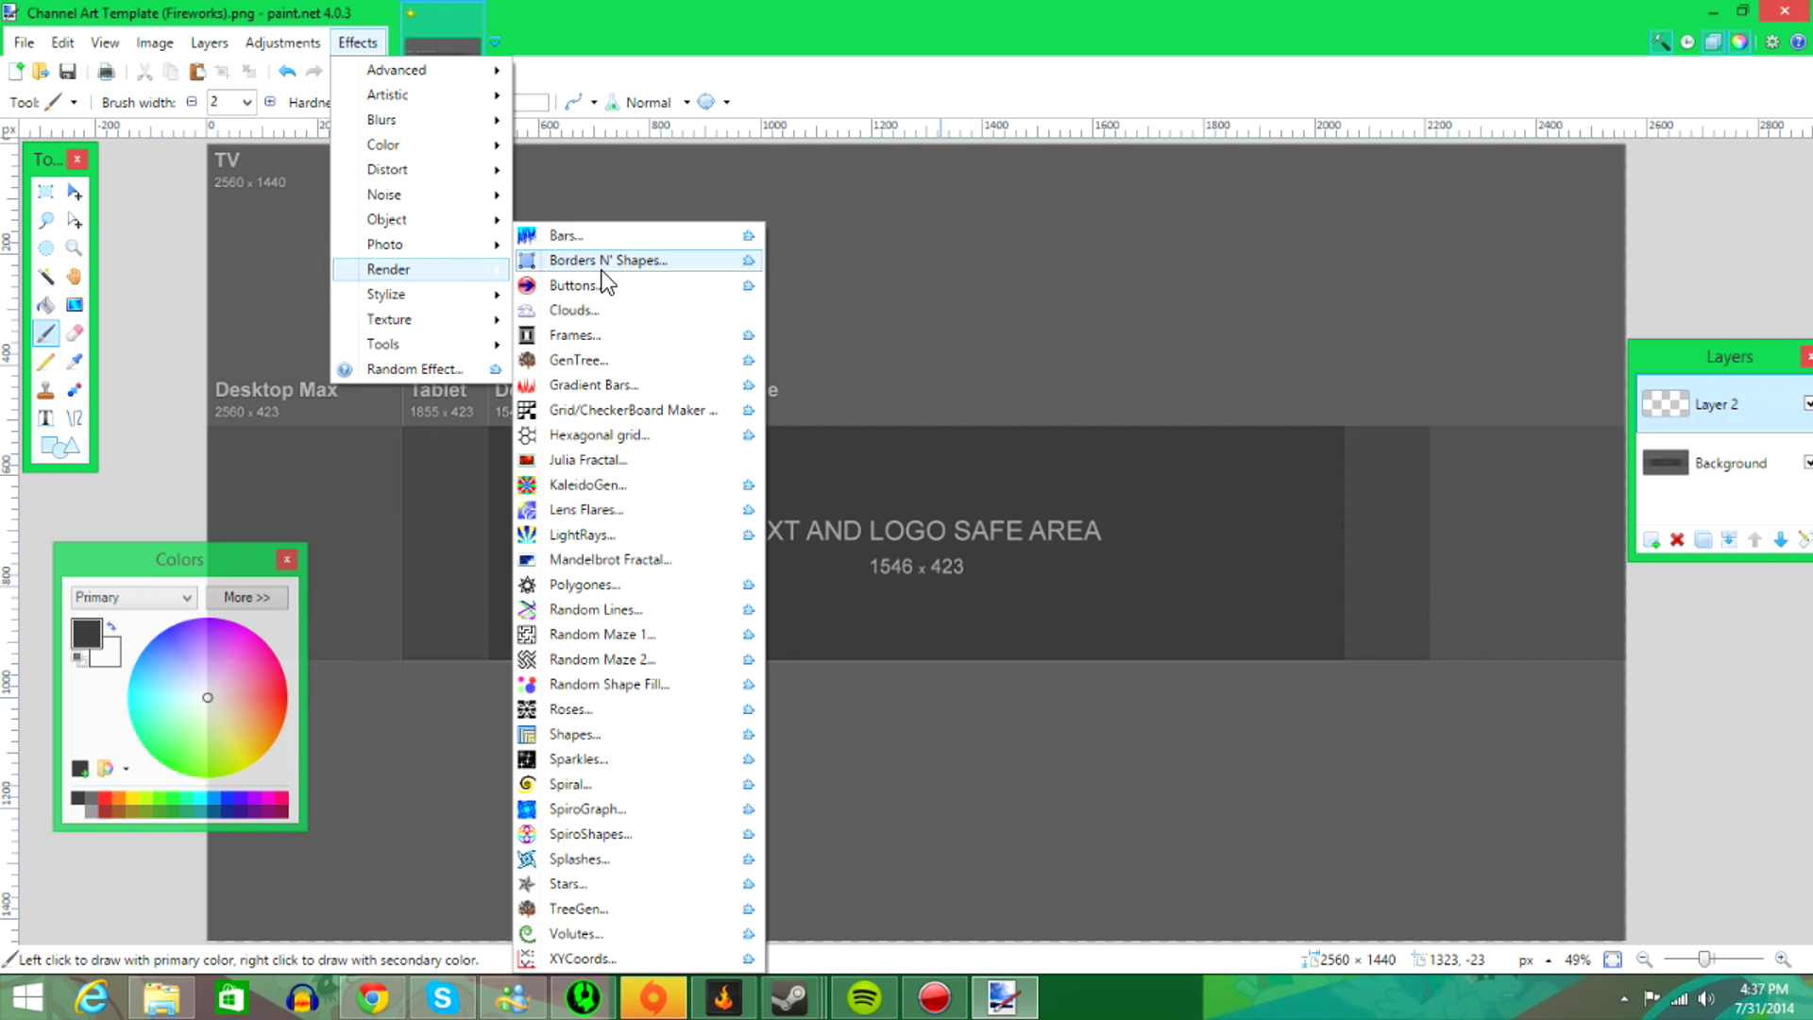
click(630, 534)
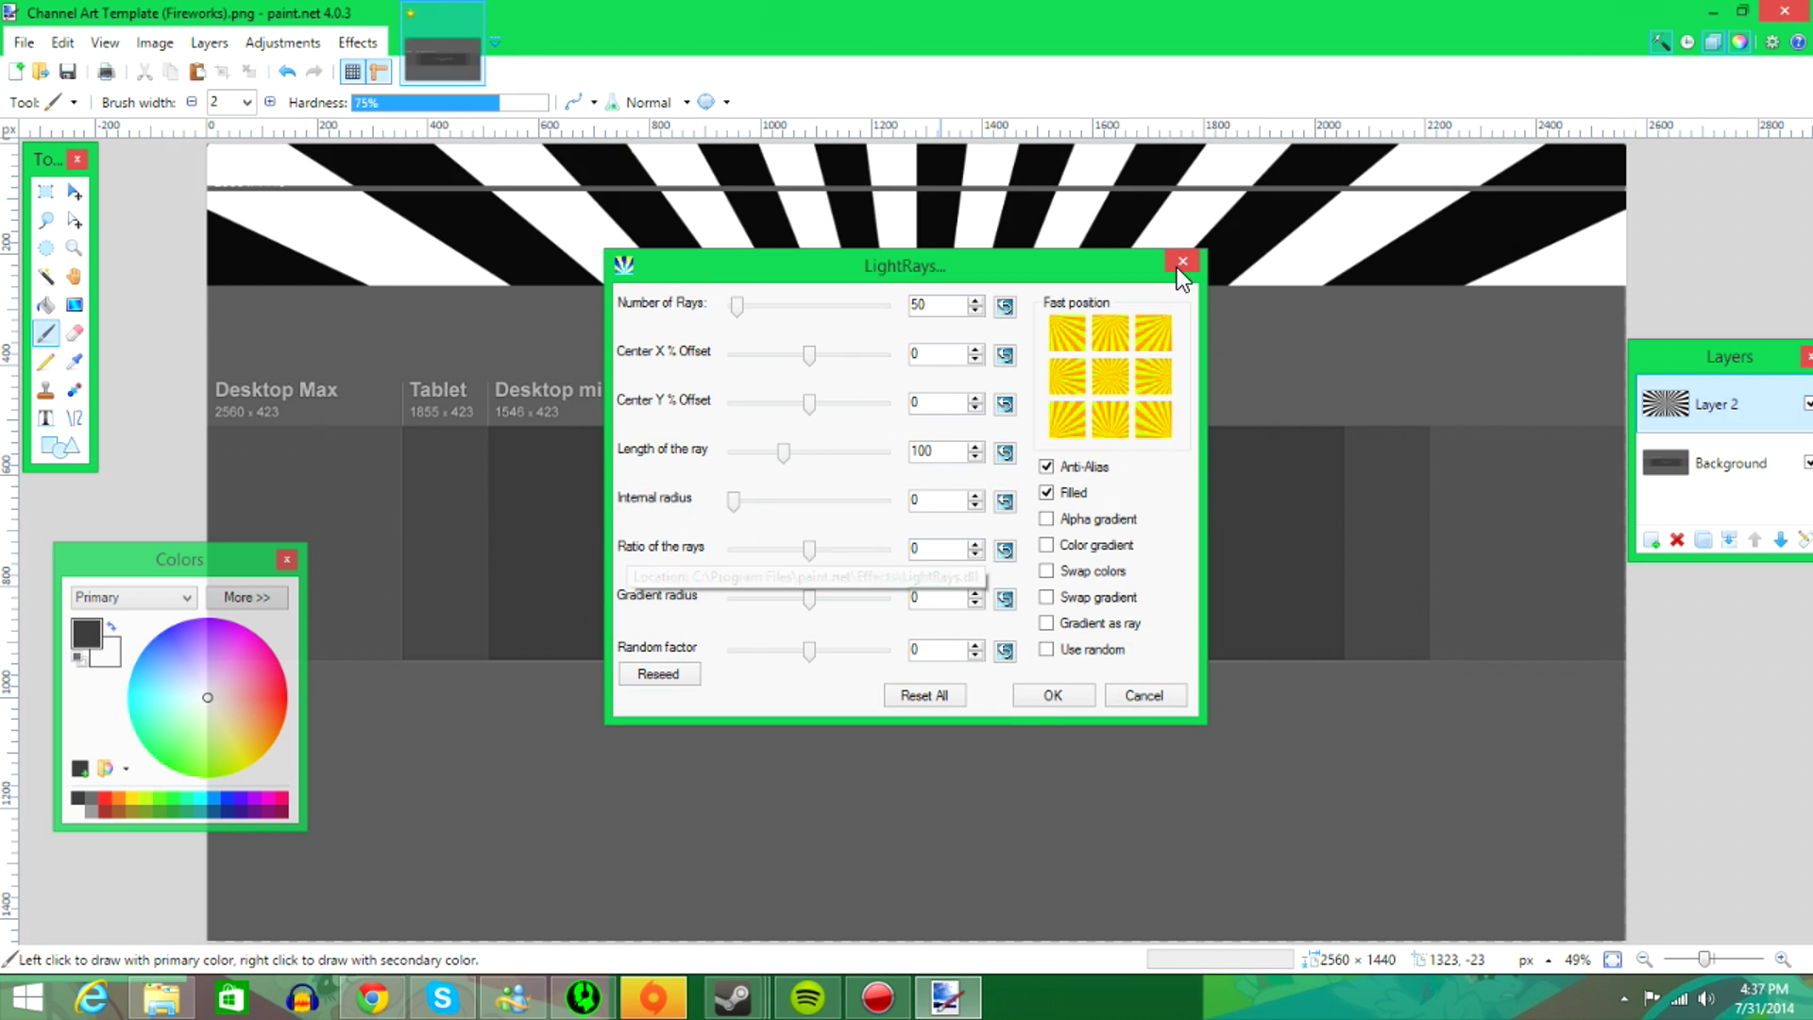
click(1138, 697)
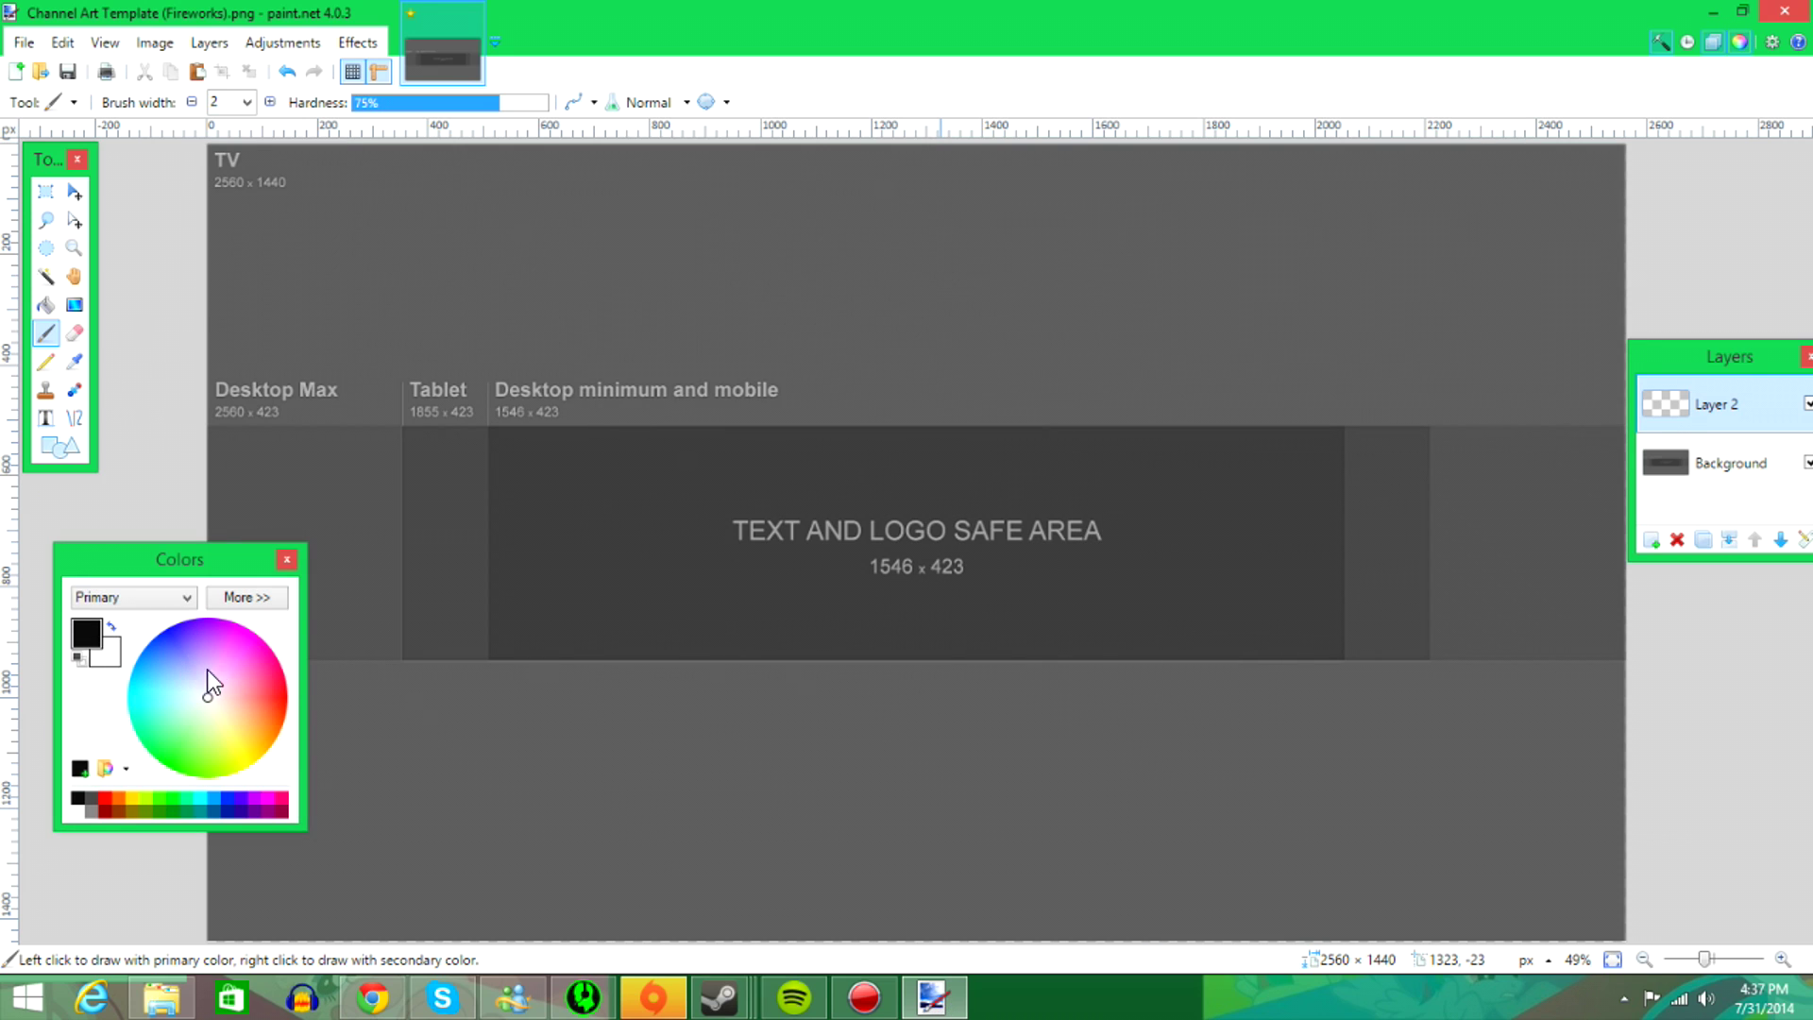
- Set light blue as primary and dark blue as secondary colour, and render LightRays with 50 rays on Layer 2
mouse_move(224, 679)
mouse_down()
mouse_move(168, 686)
mouse_move(103, 657)
mouse_up()
click(356, 42)
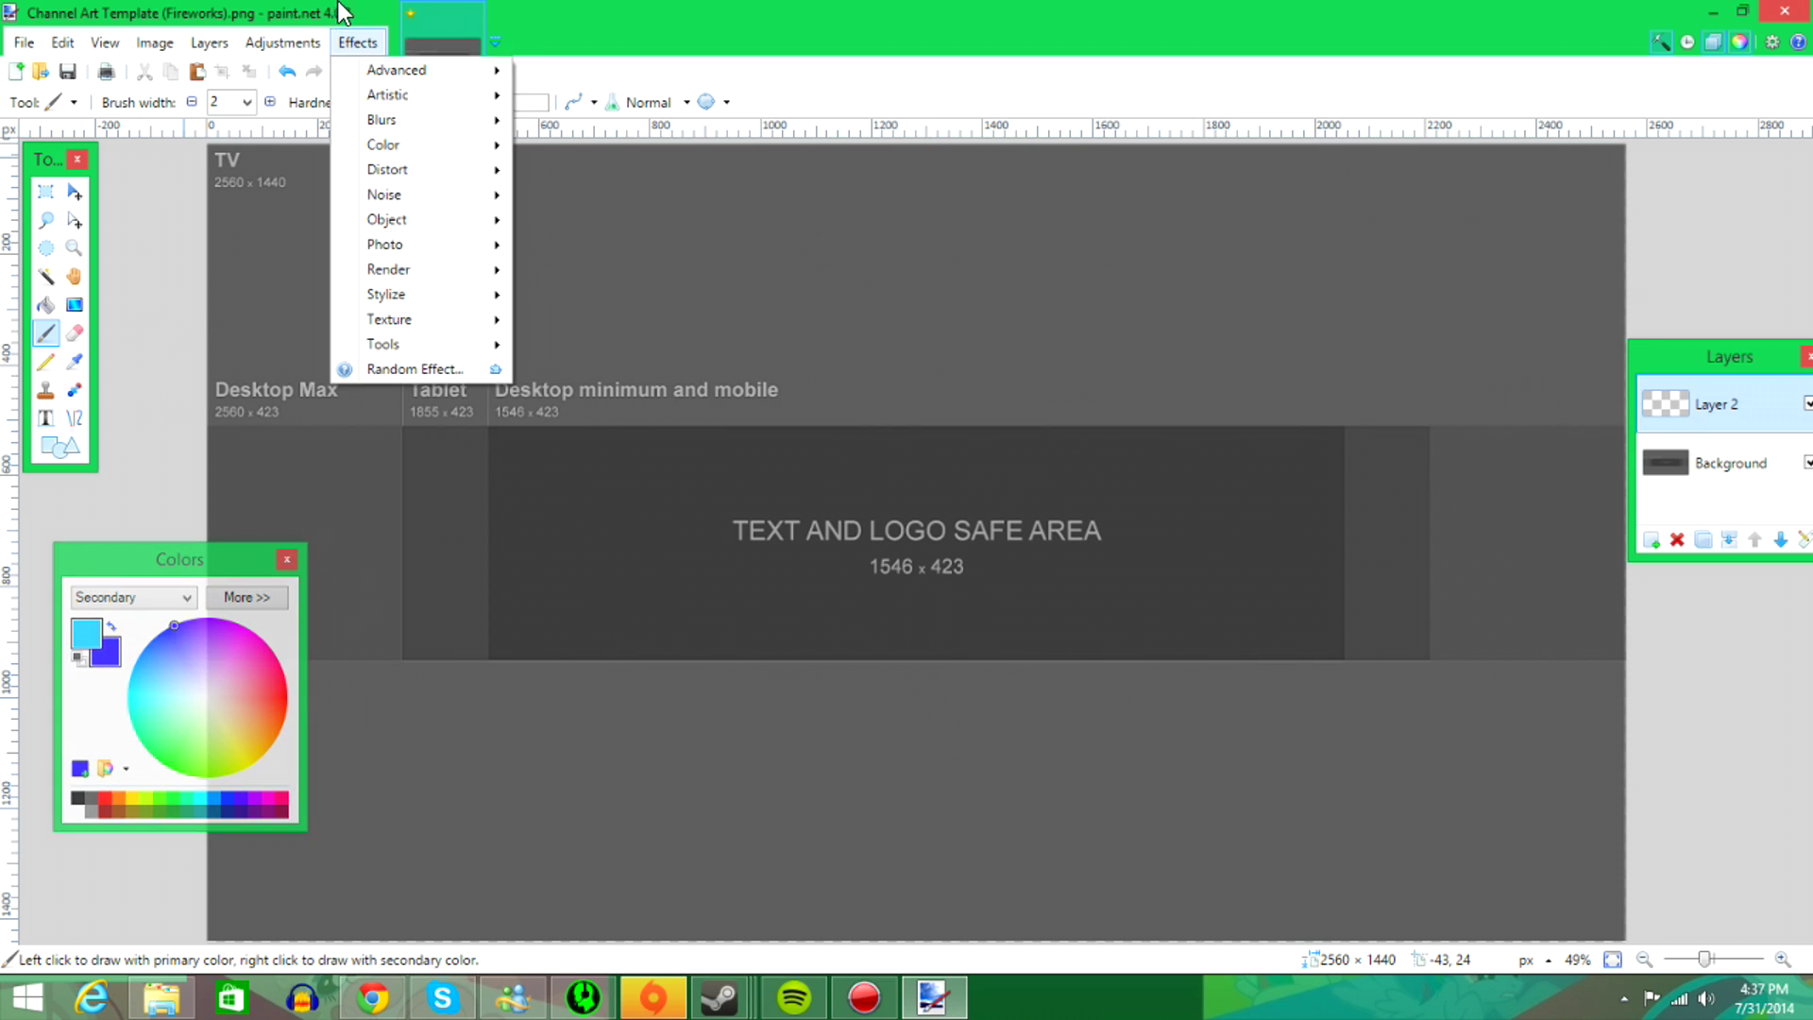
mouse_move(394, 269)
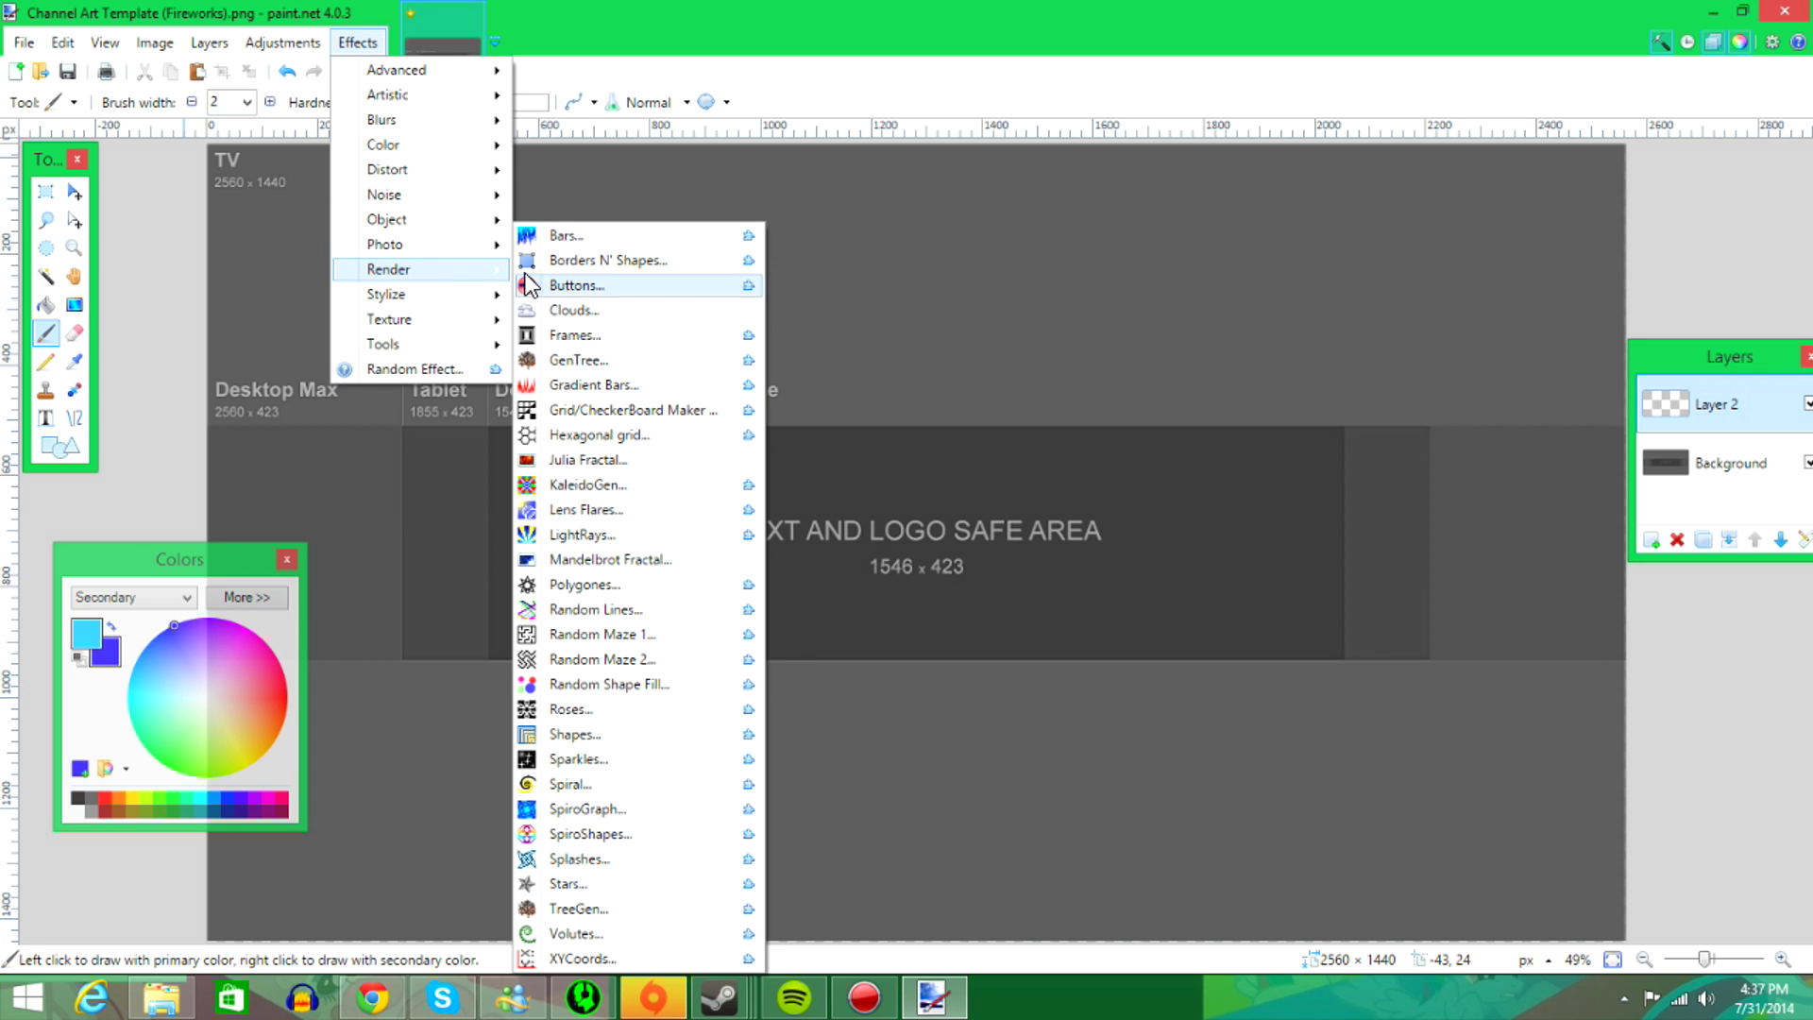
click(567, 535)
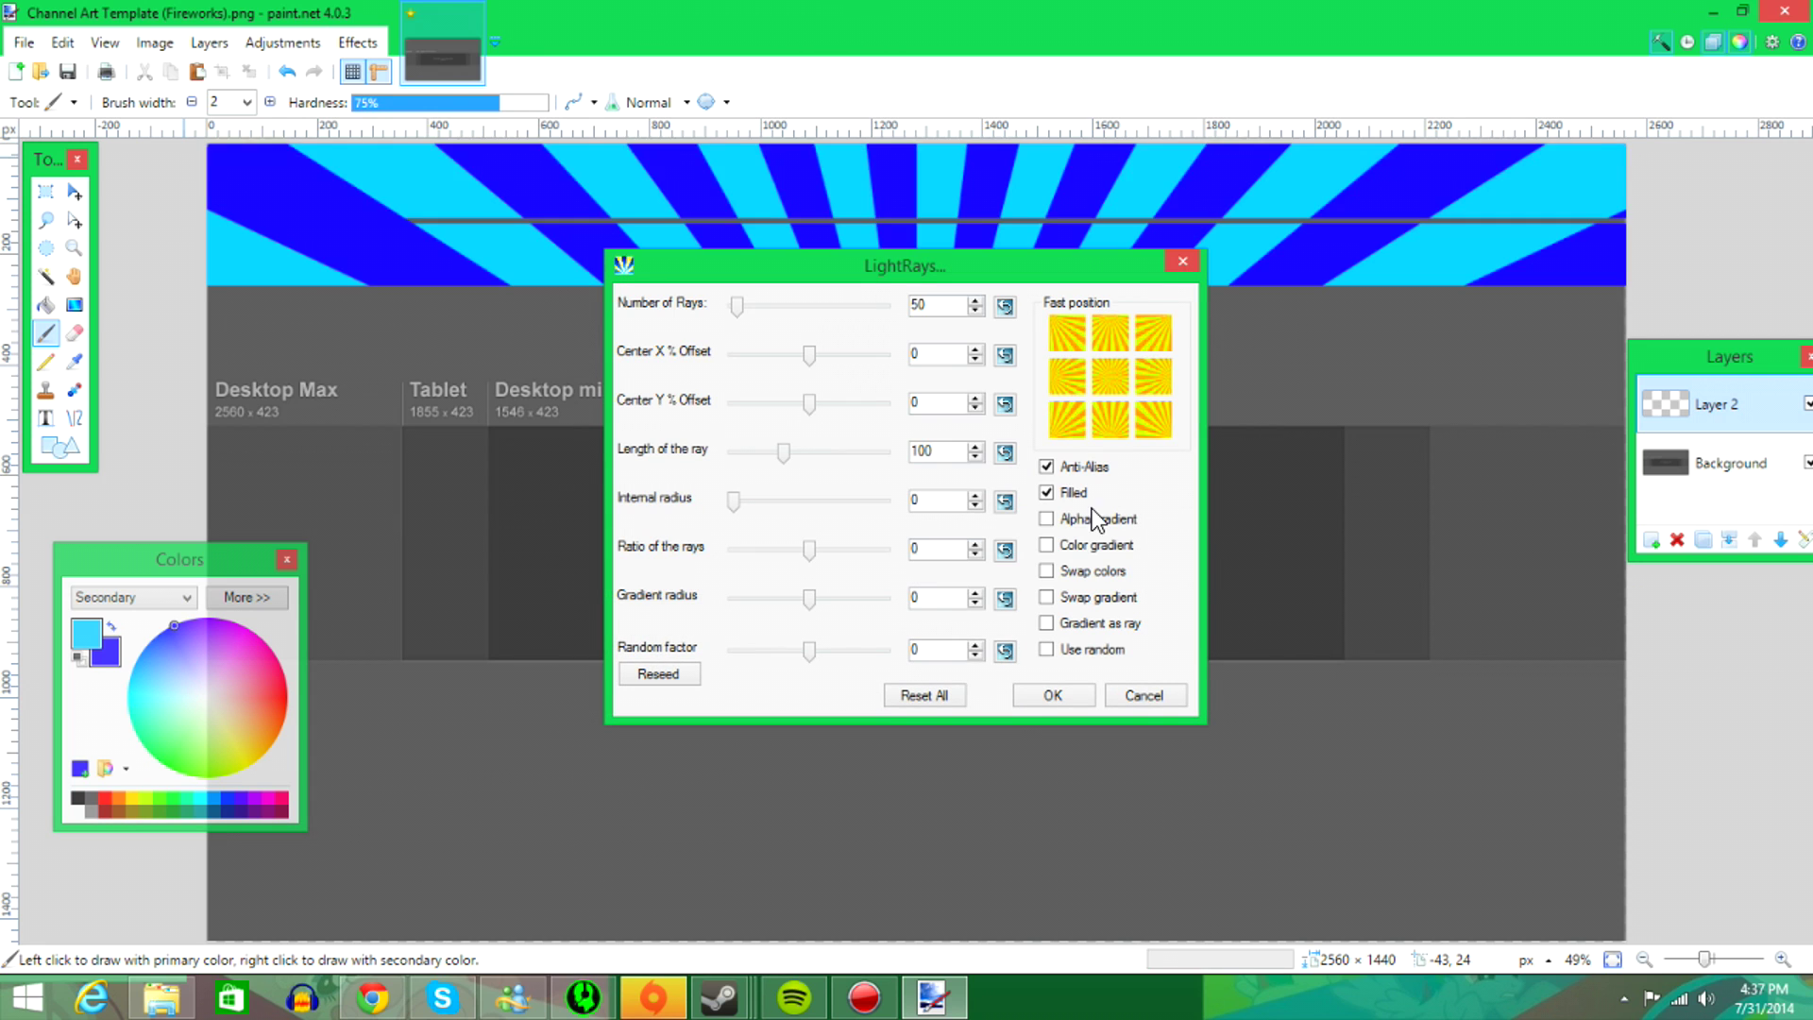
click(1045, 695)
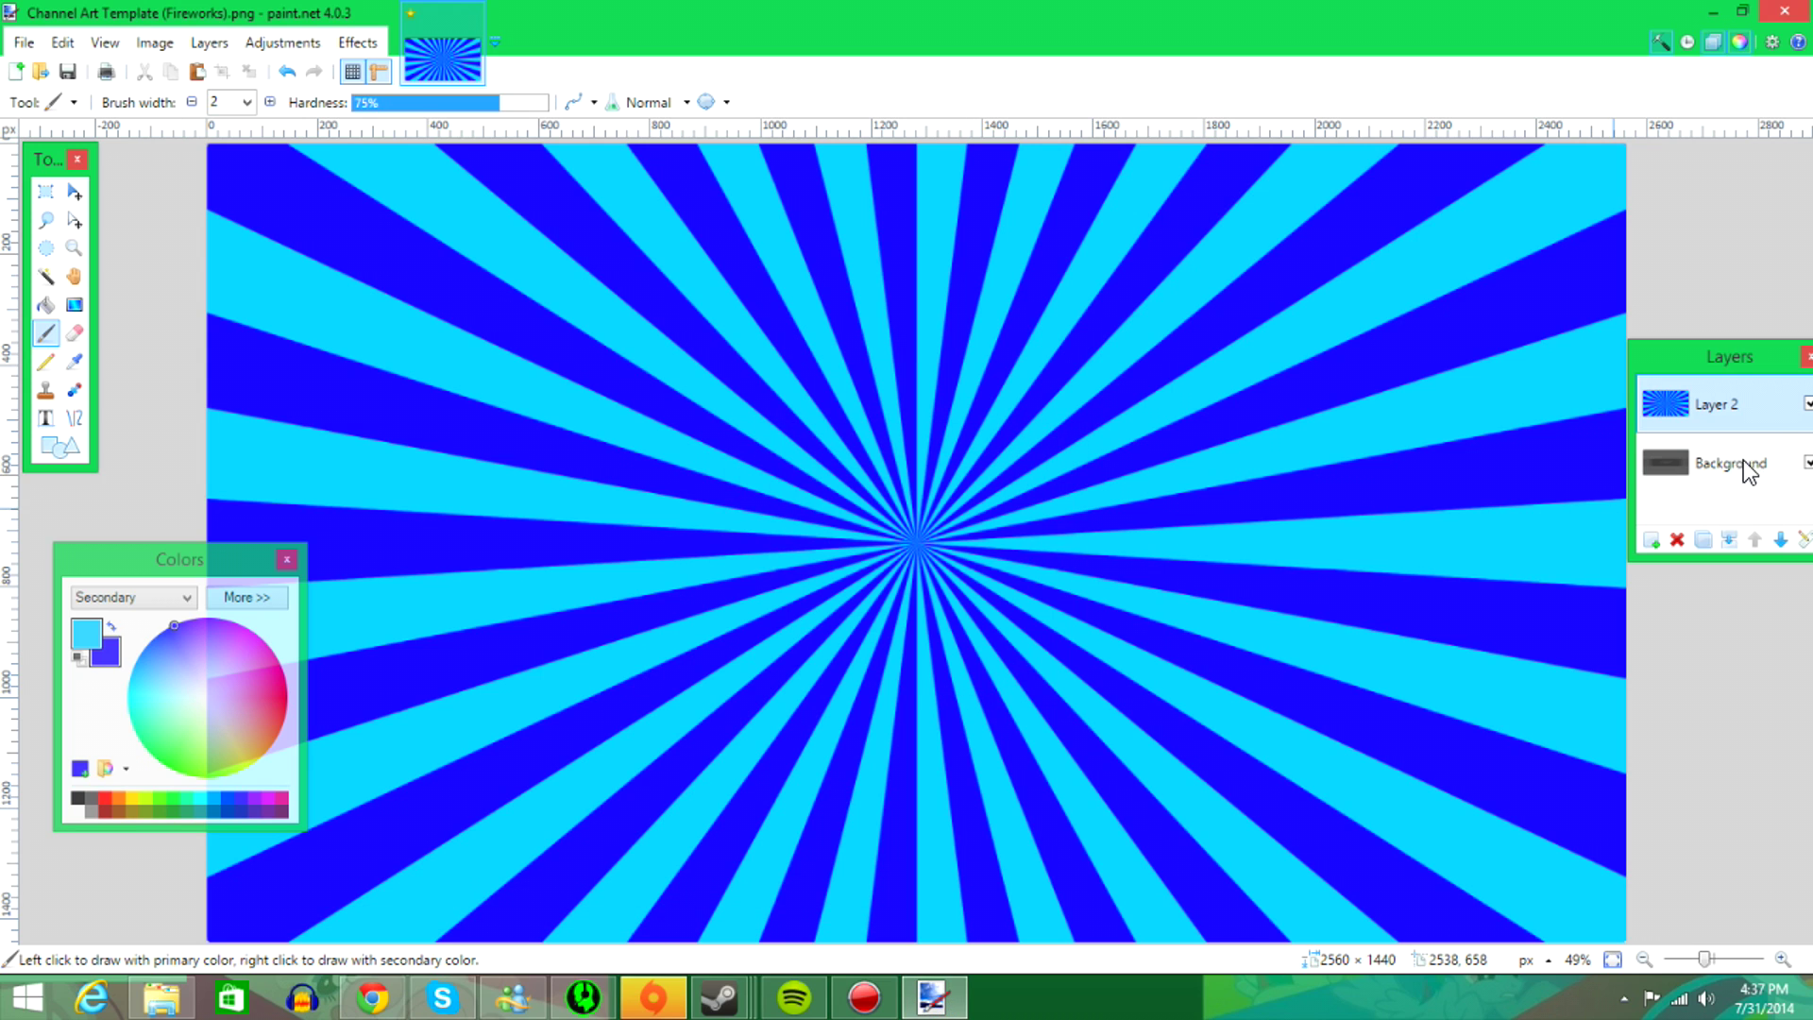
- Set the opacity of Layer 2 to 63 in its layer properties
drag(1686, 350, 1630, 347)
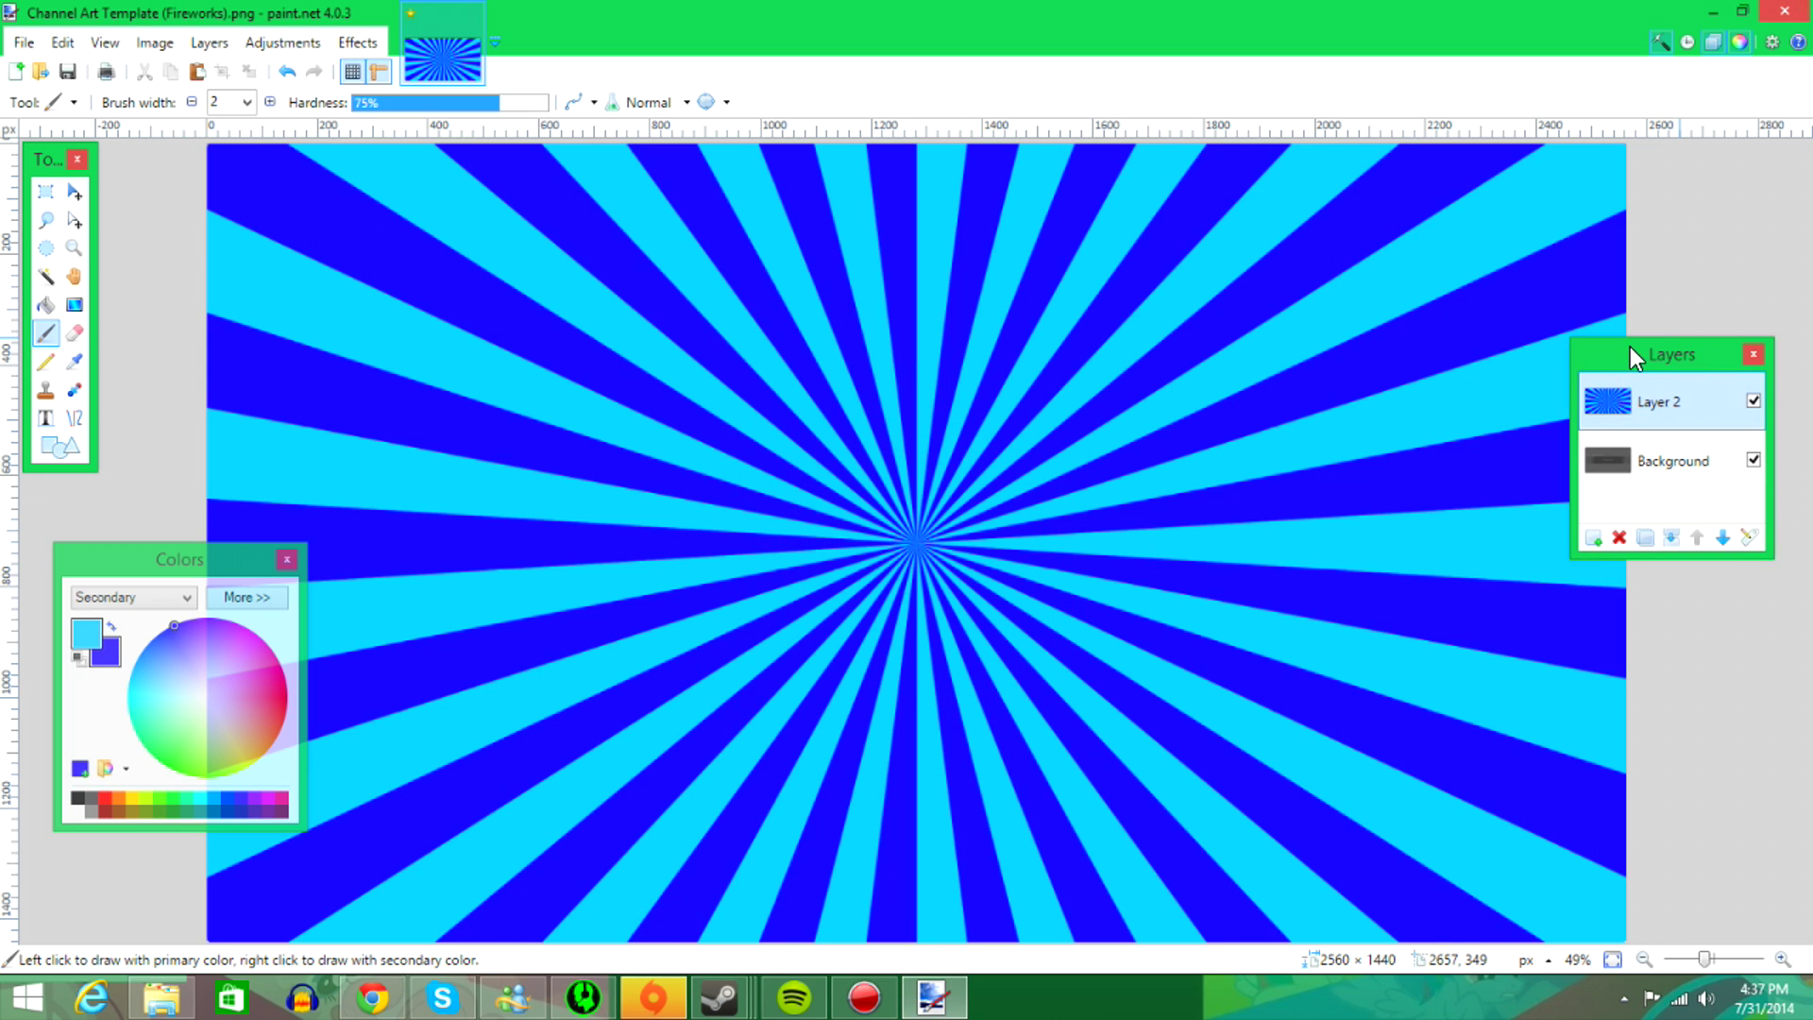
double_click(1624, 398)
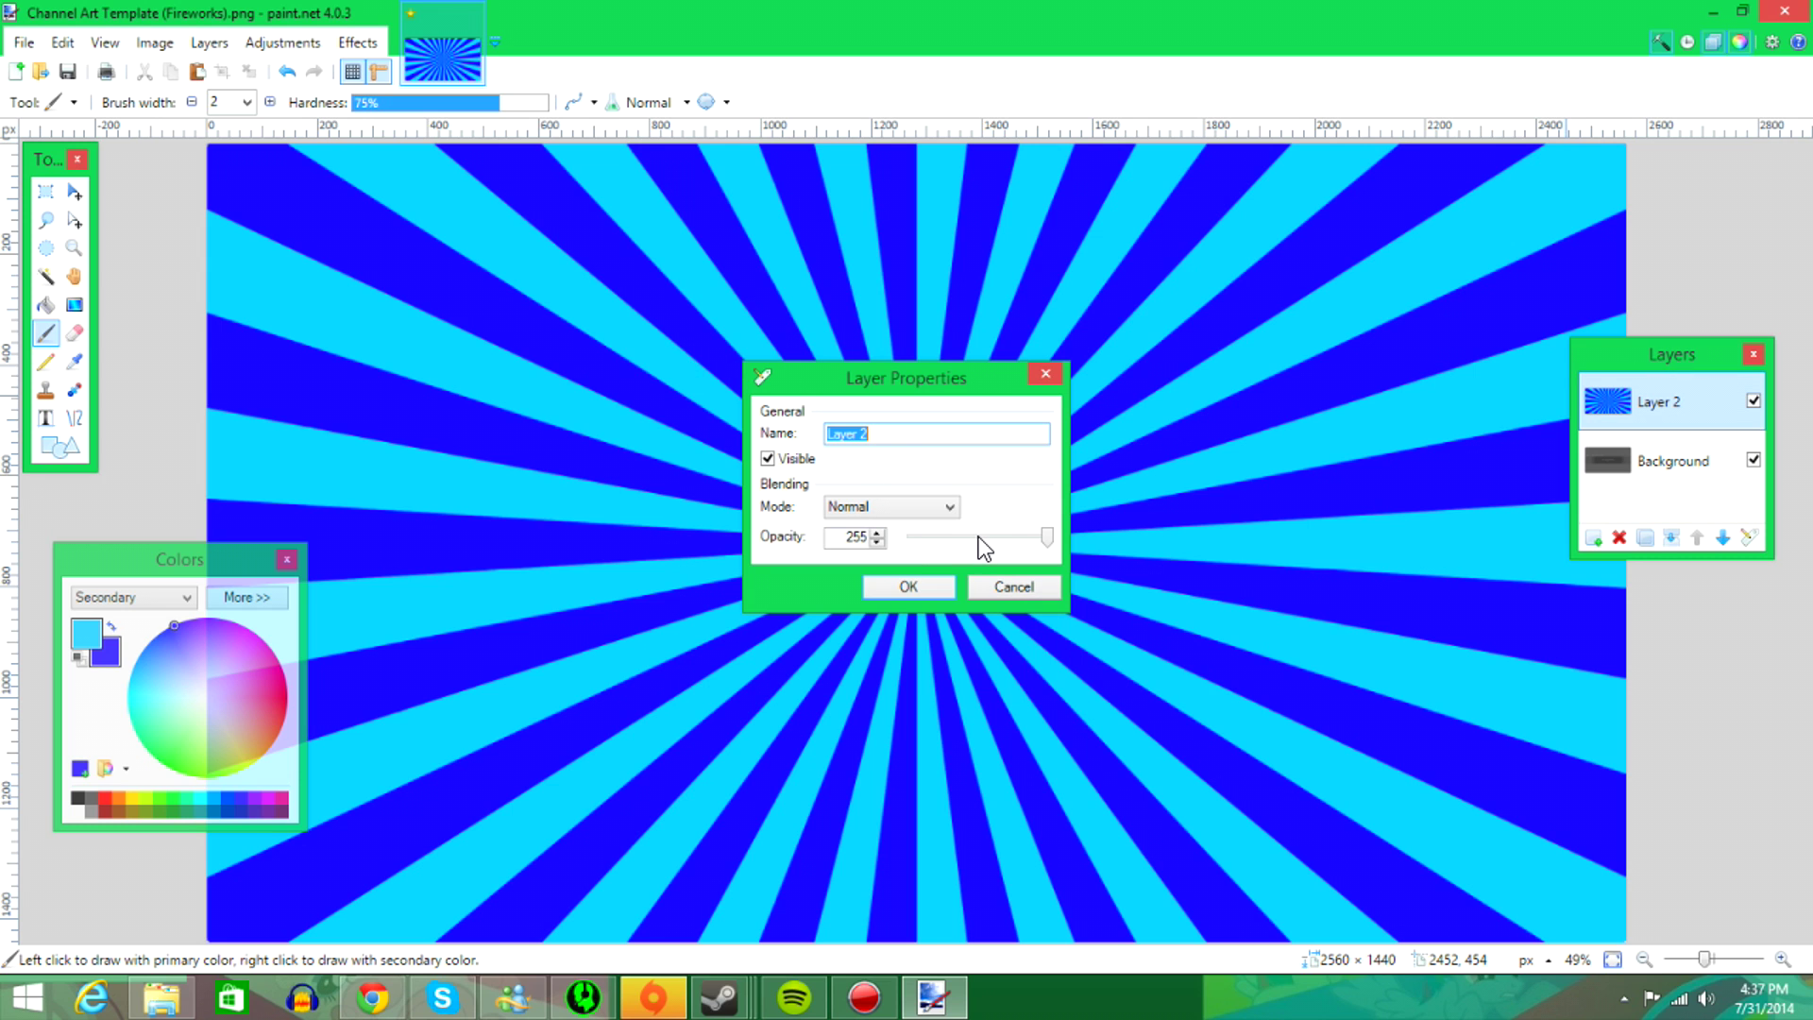
drag(979, 536, 954, 536)
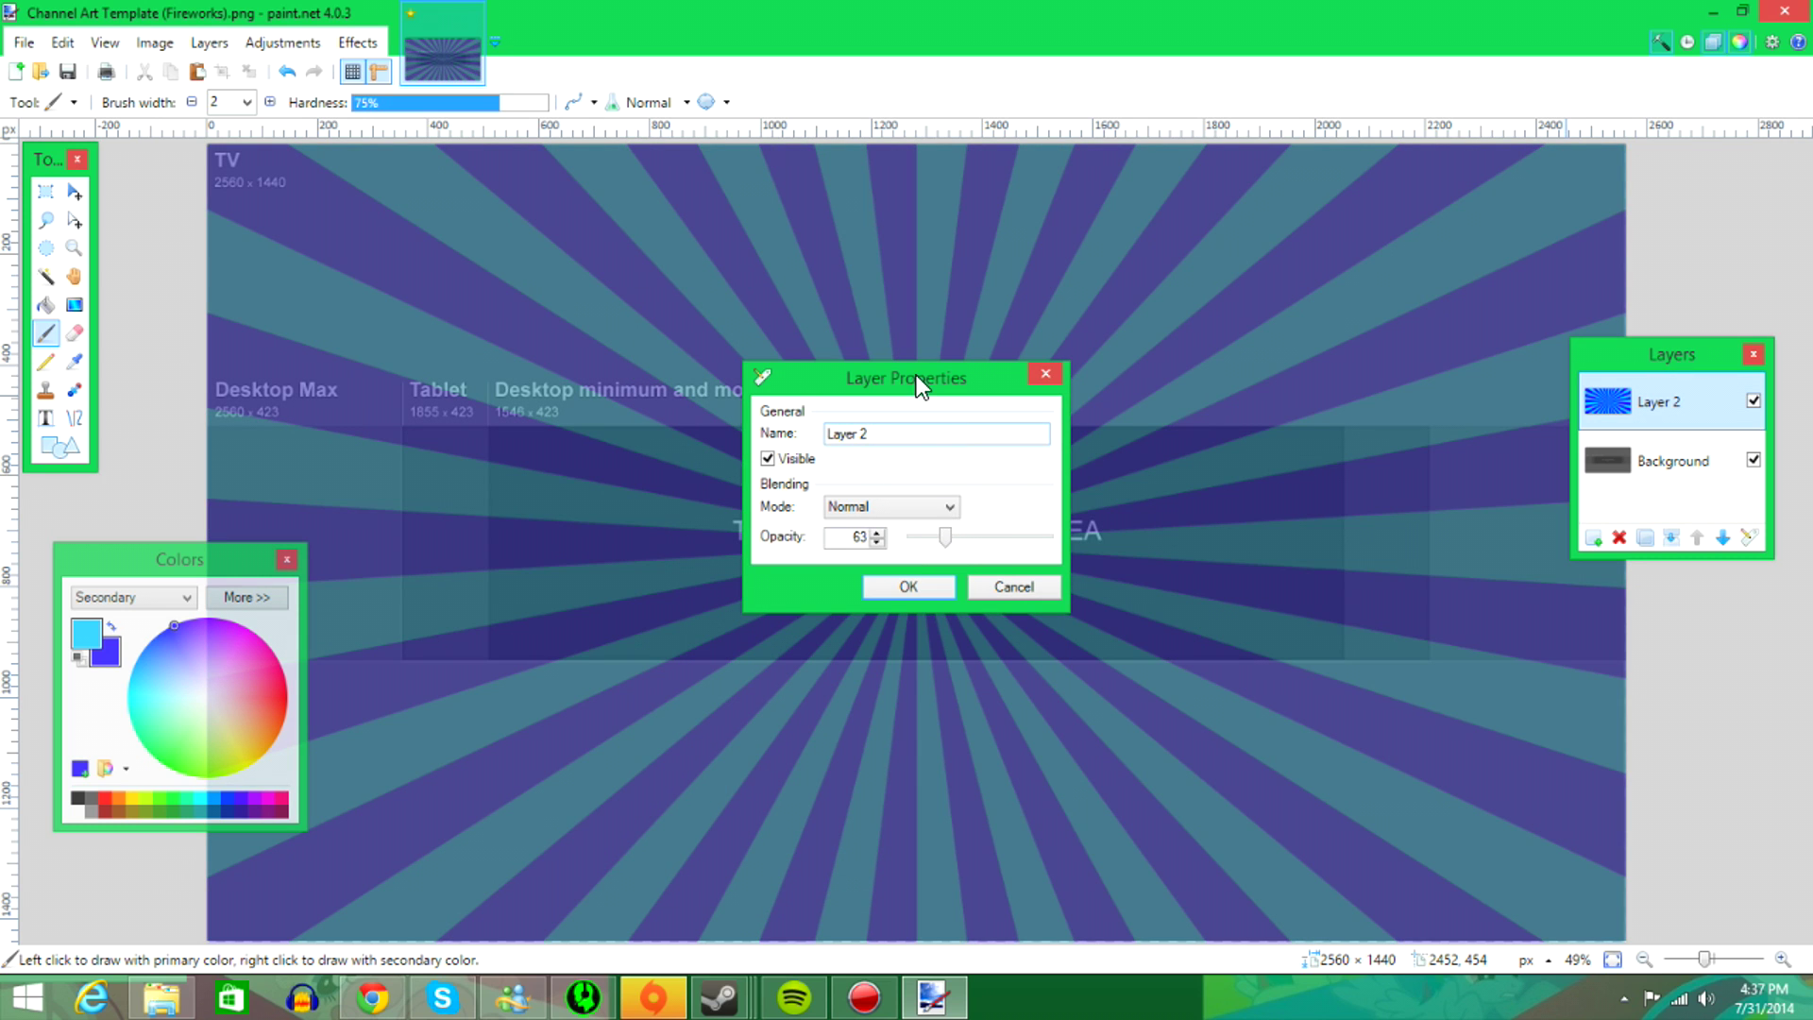
drag(916, 376, 1273, 410)
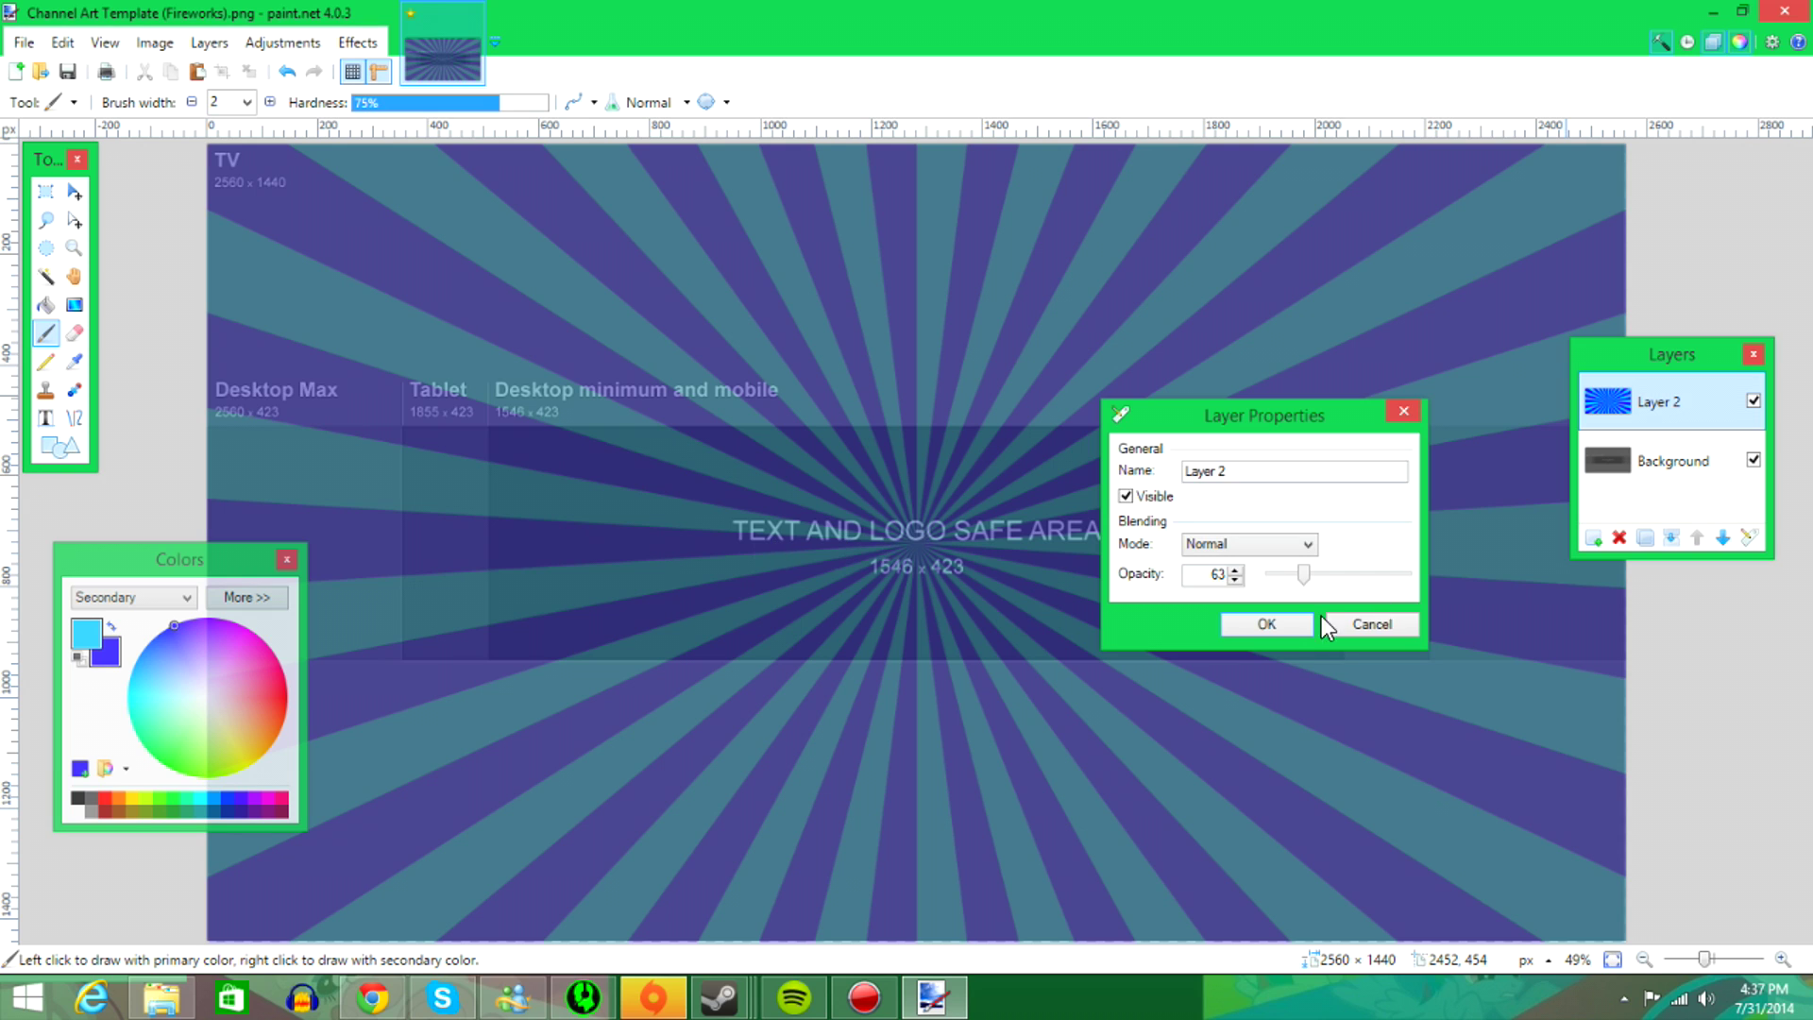
key(Return)
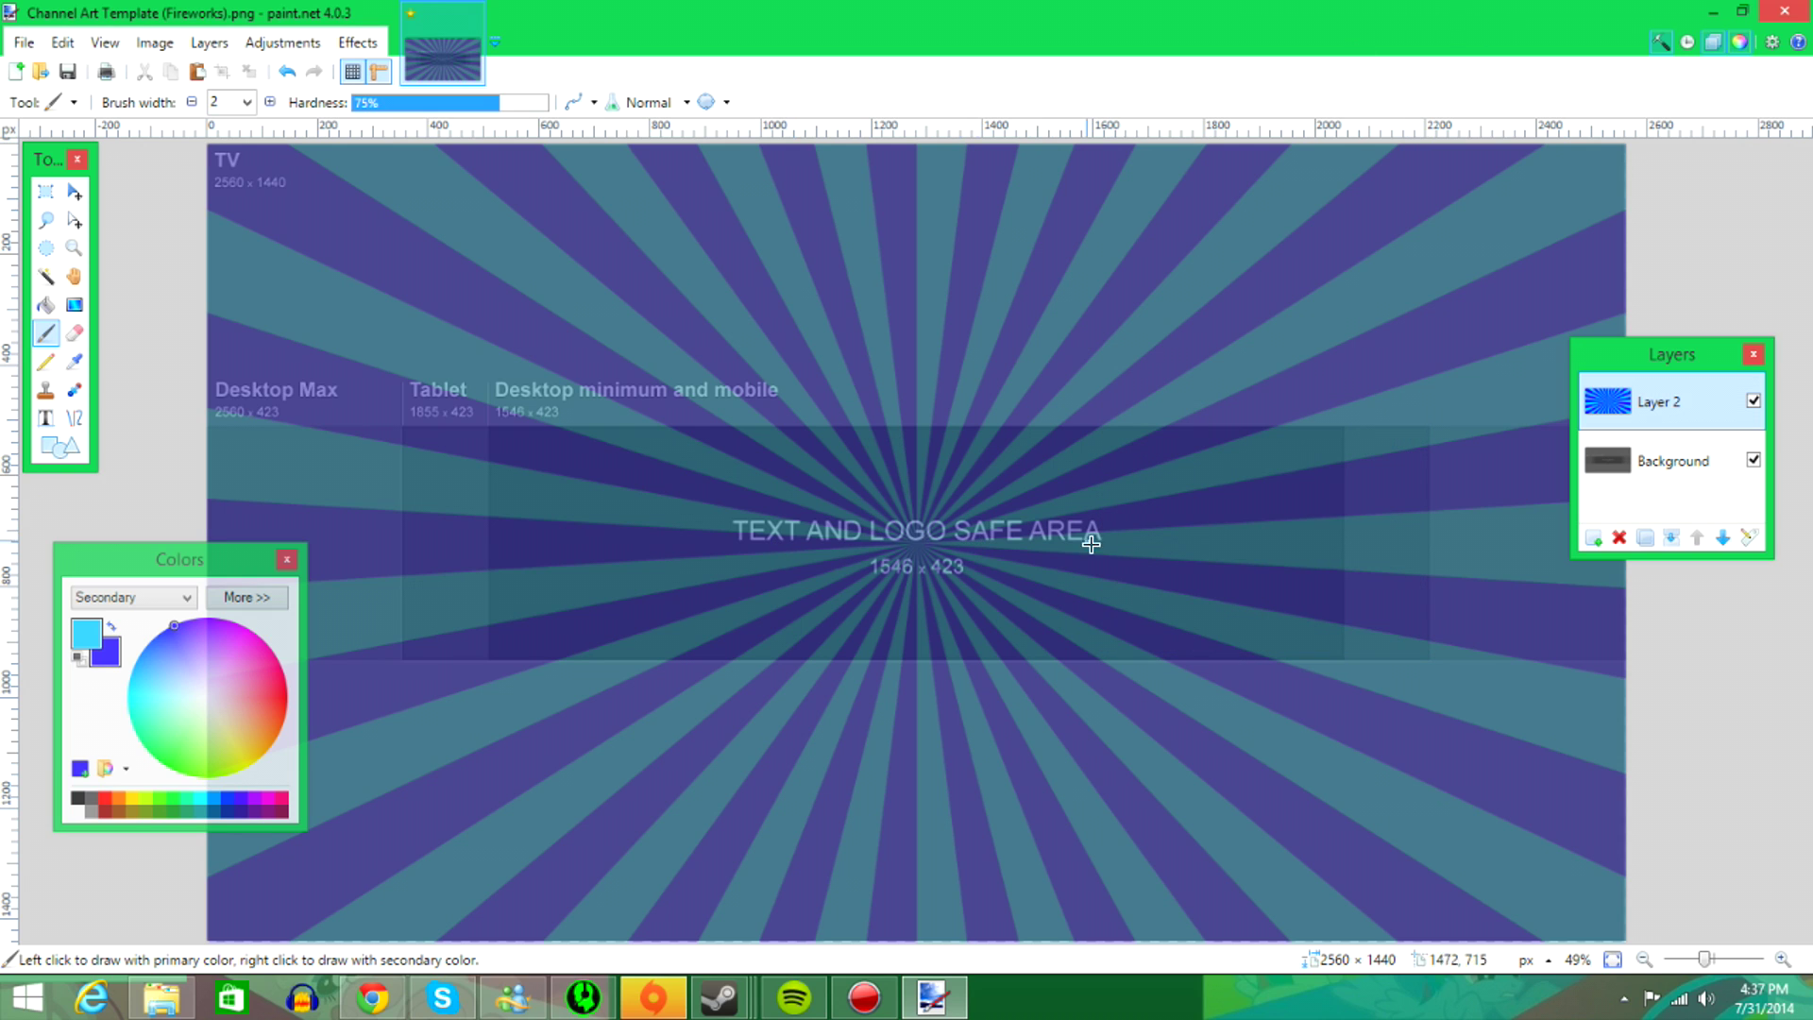
drag(1667, 359, 1703, 371)
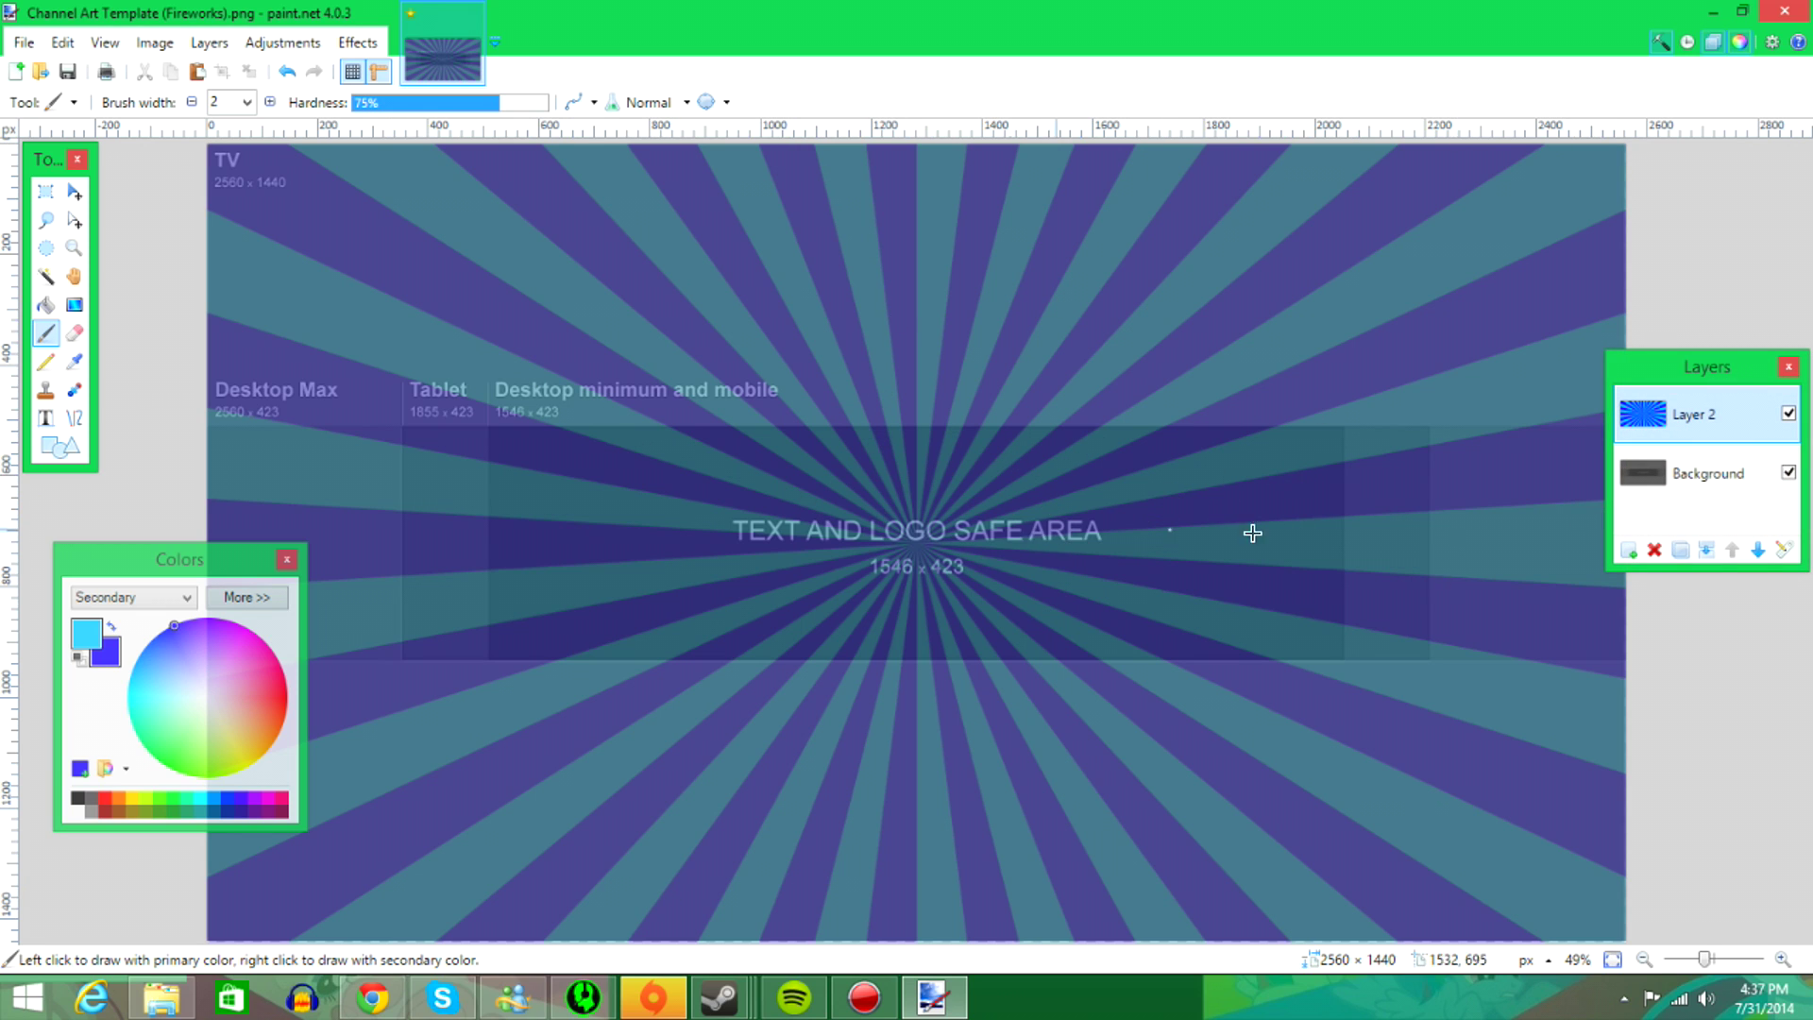
drag(1667, 364, 1724, 362)
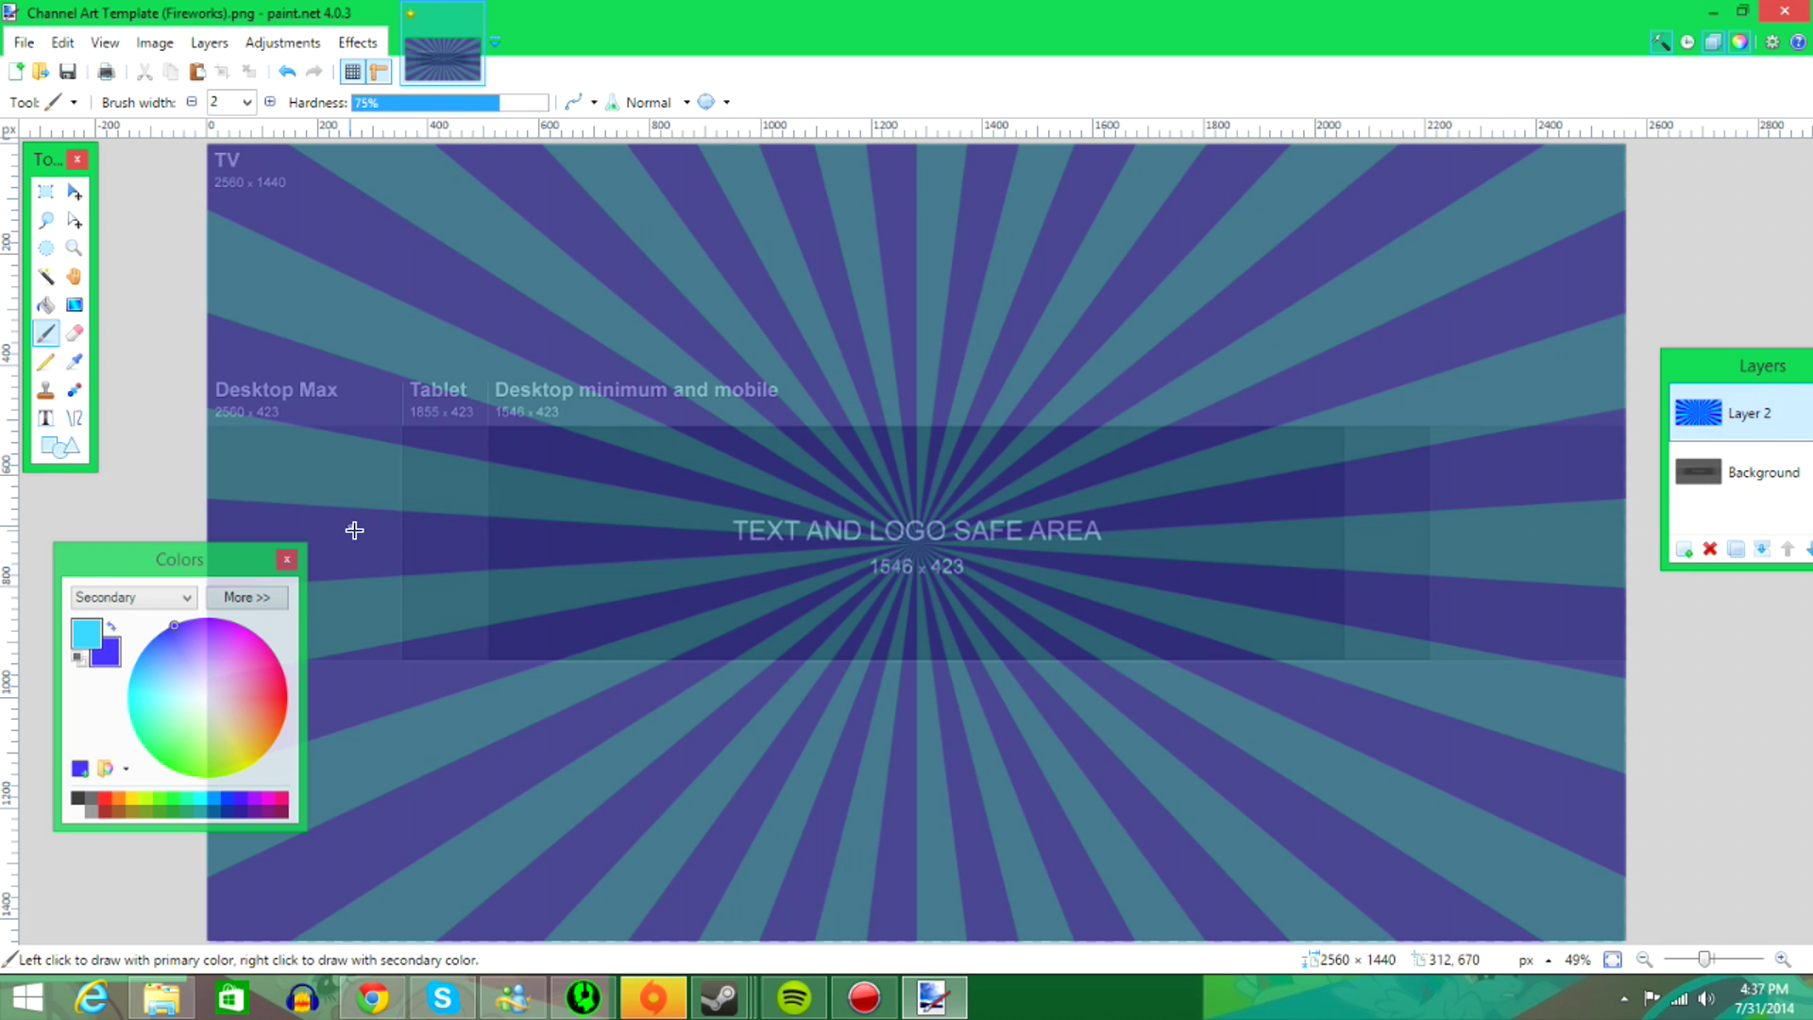
drag(229, 558, 138, 546)
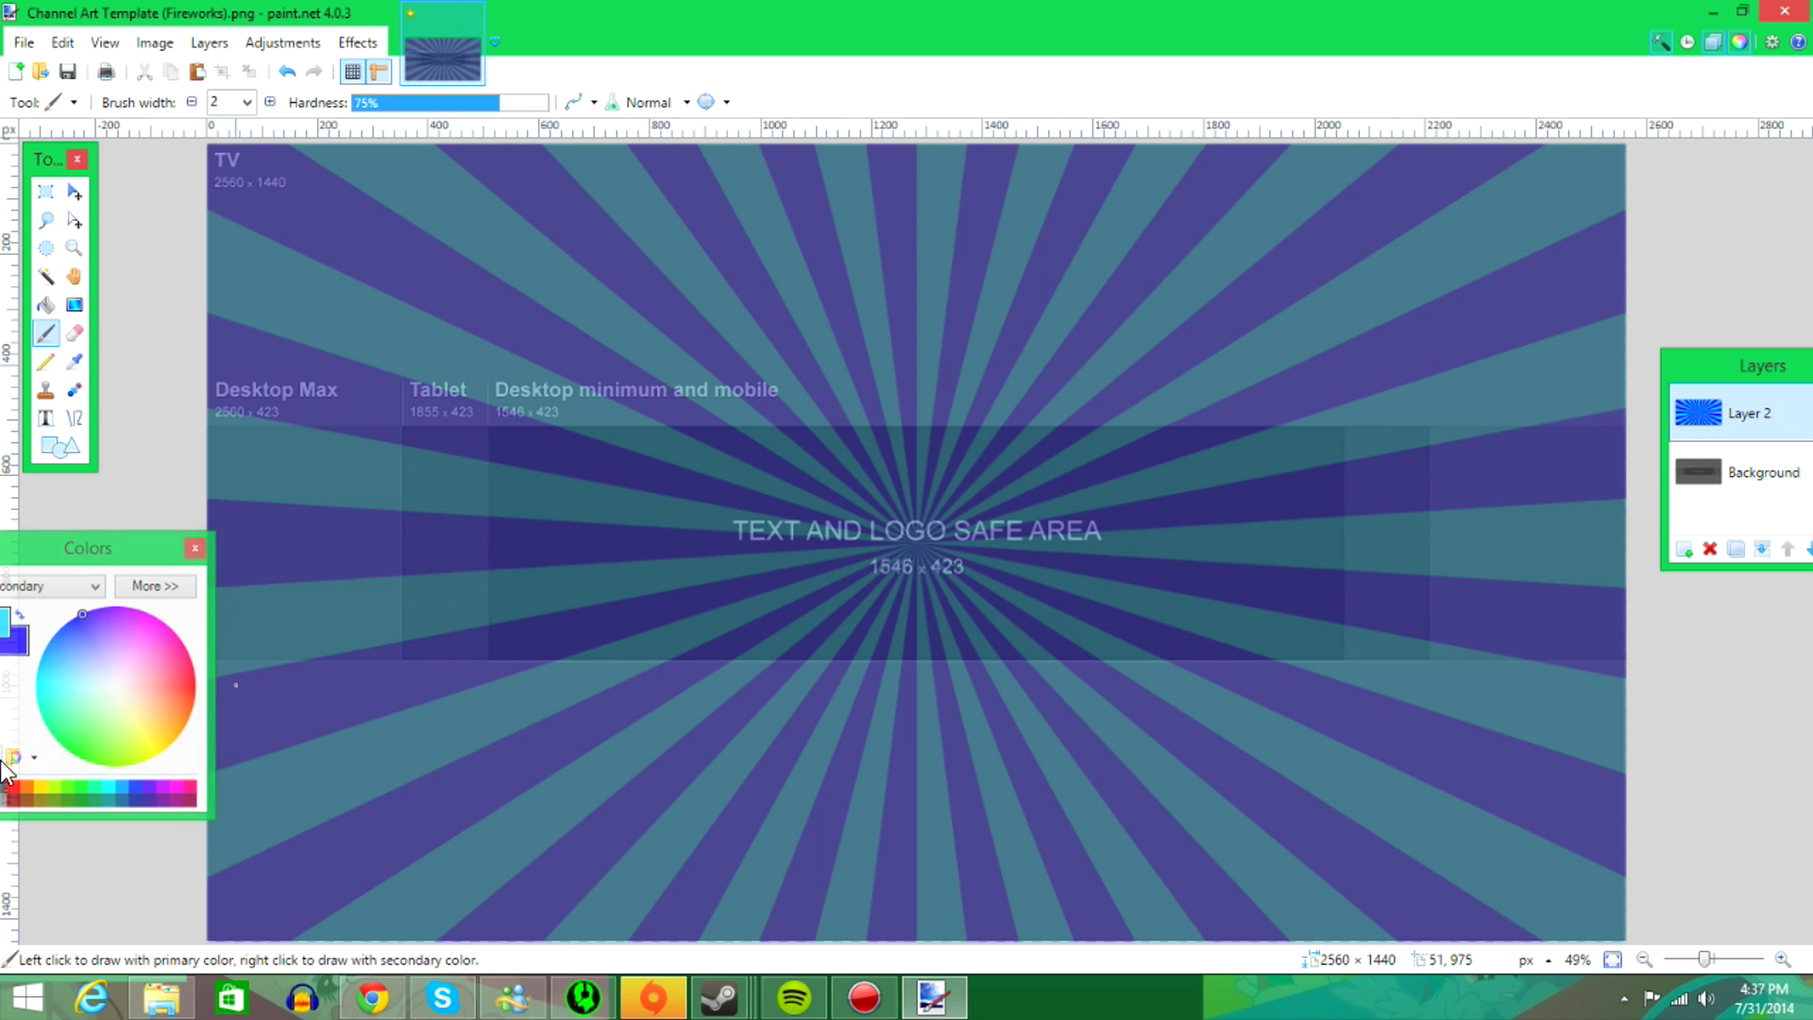
drag(103, 547, 194, 532)
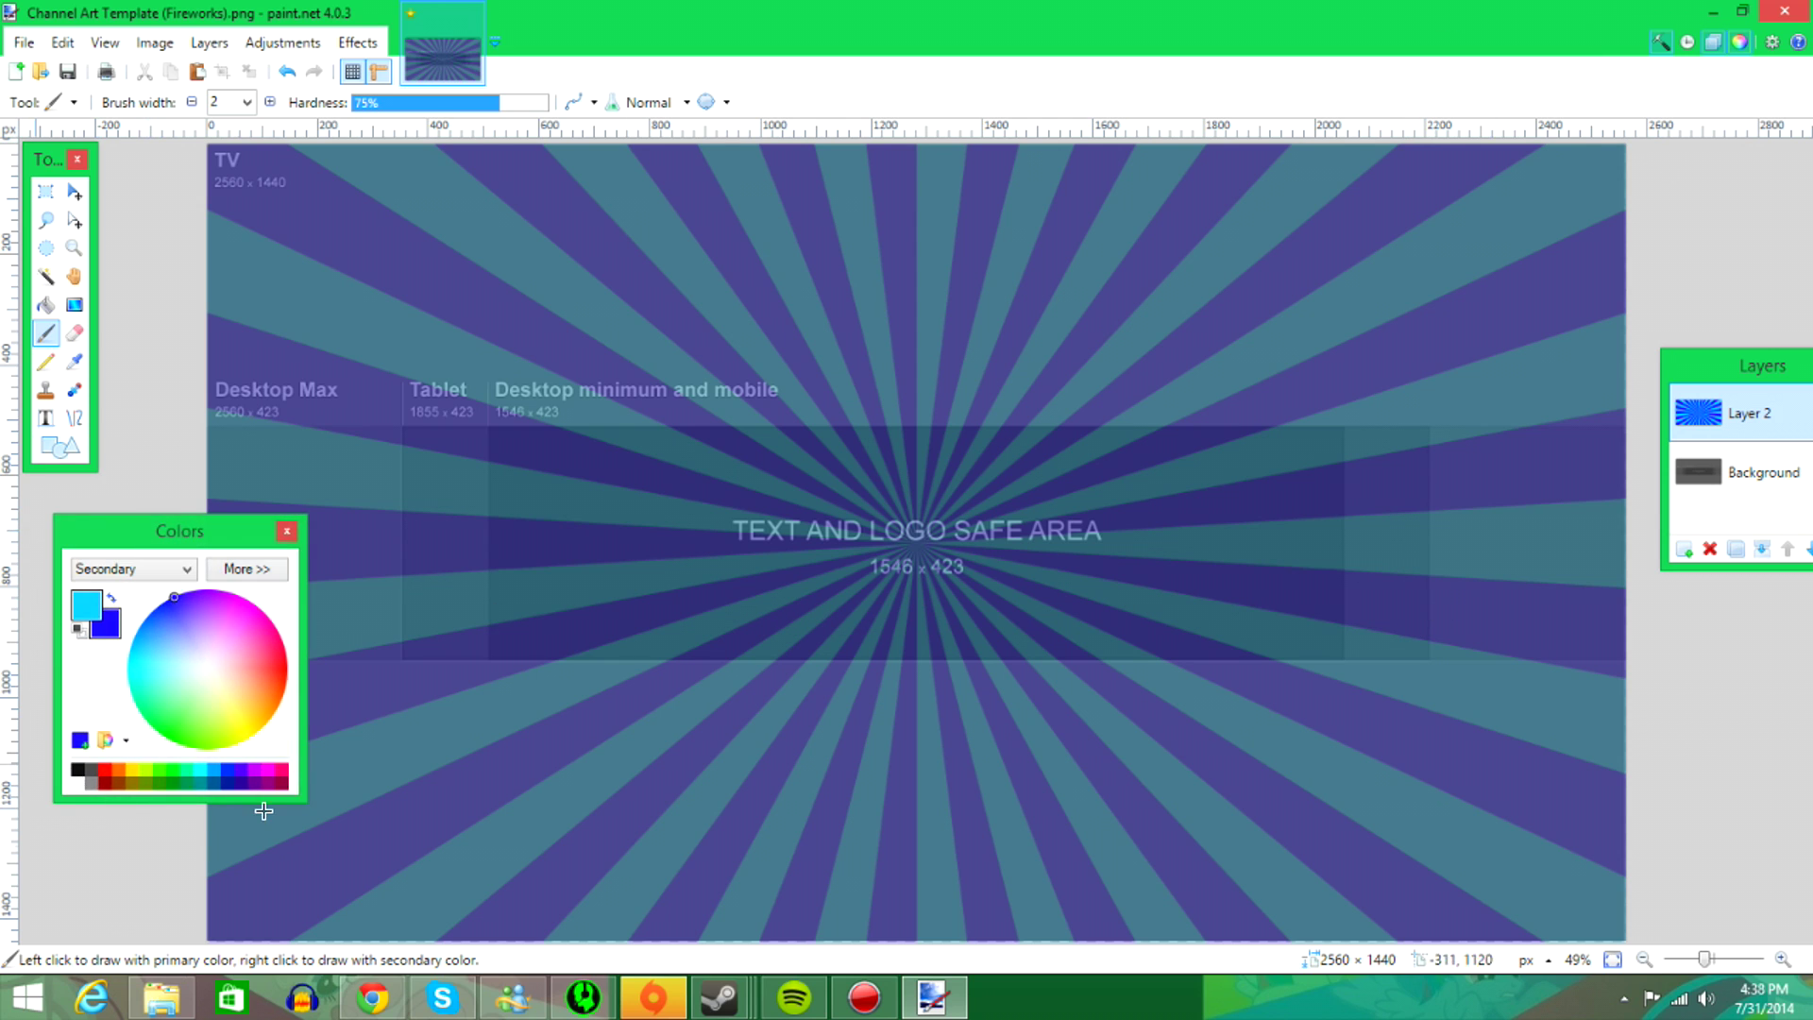
- Add a new layer above Layer 2 and activate the Text tool
click(373, 997)
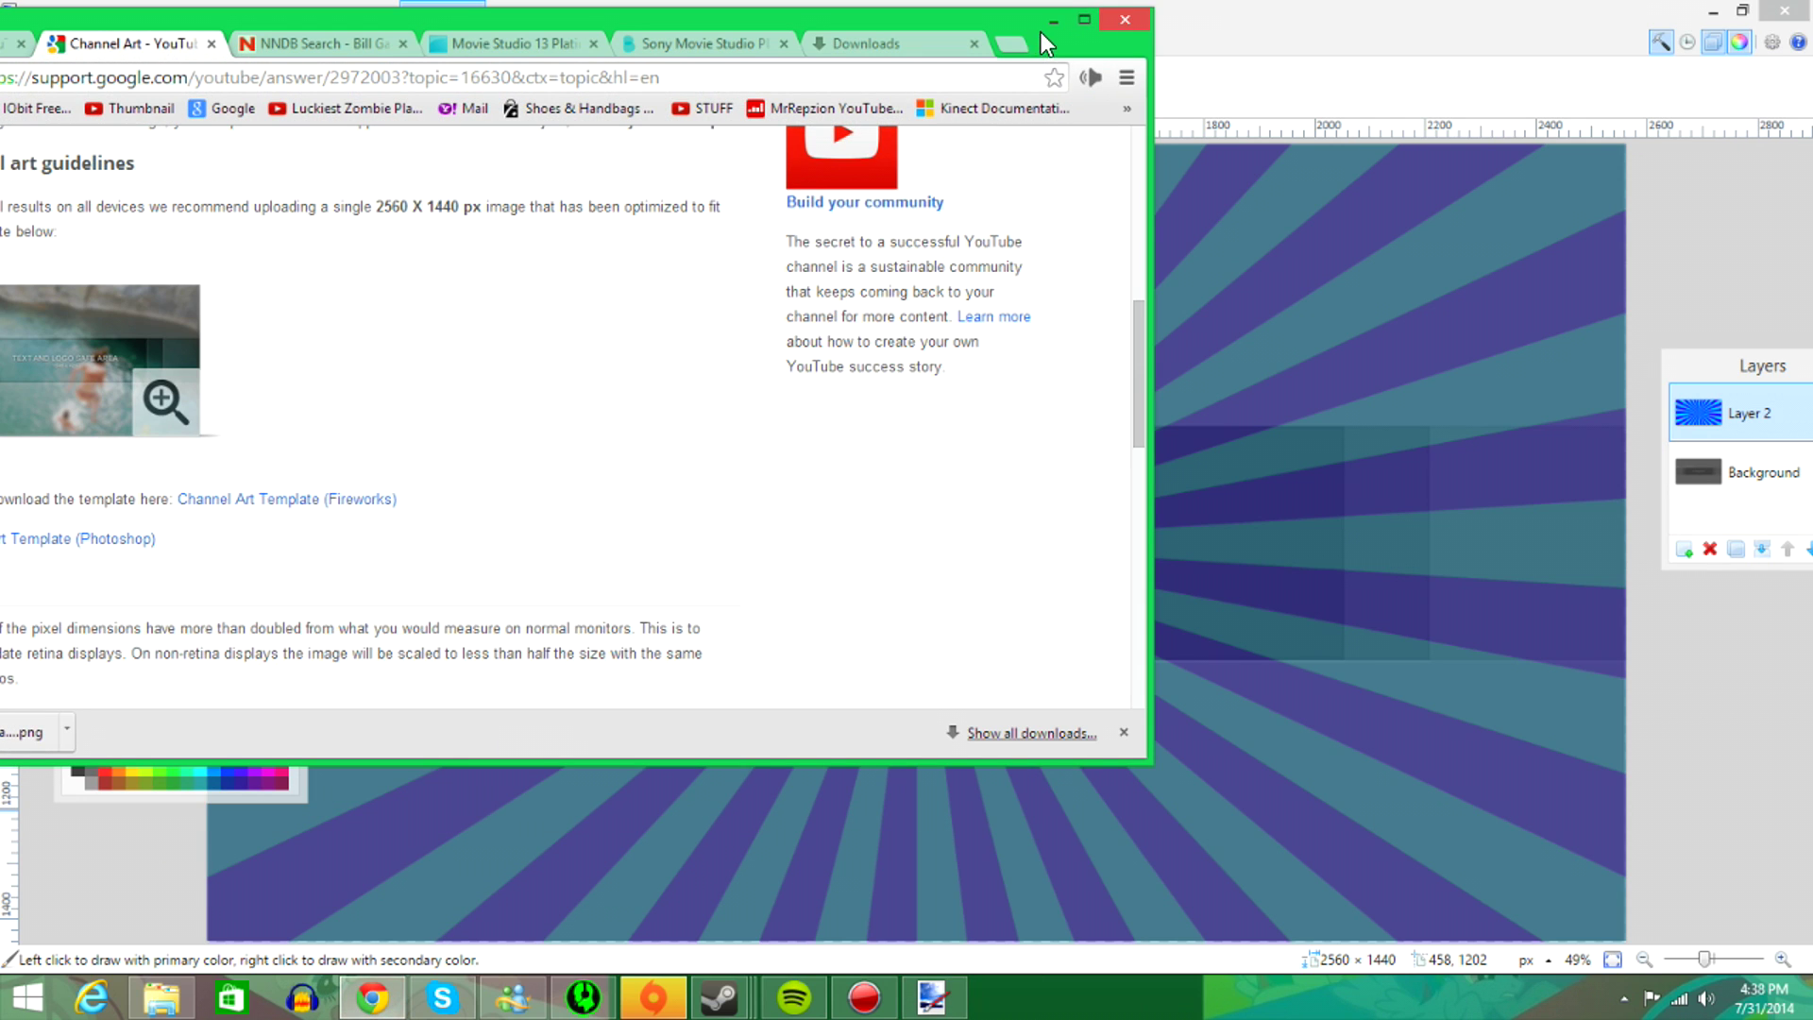
click(1051, 21)
click(1684, 548)
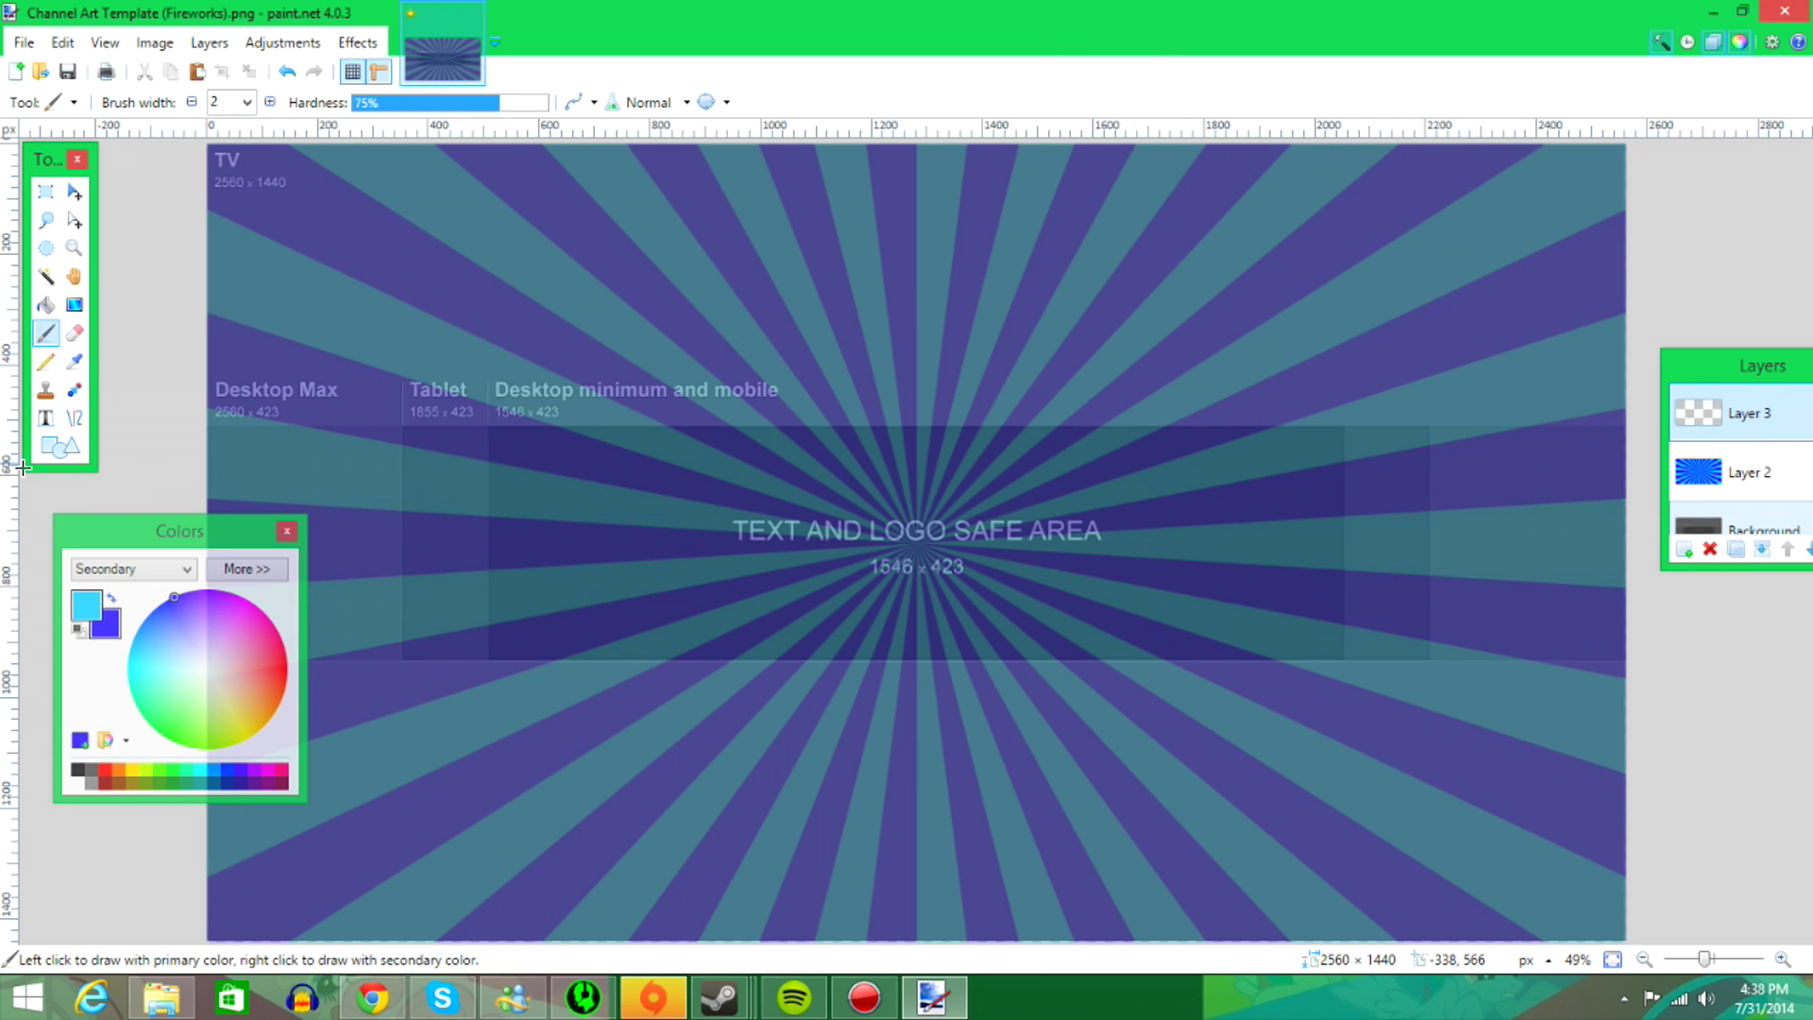
click(49, 422)
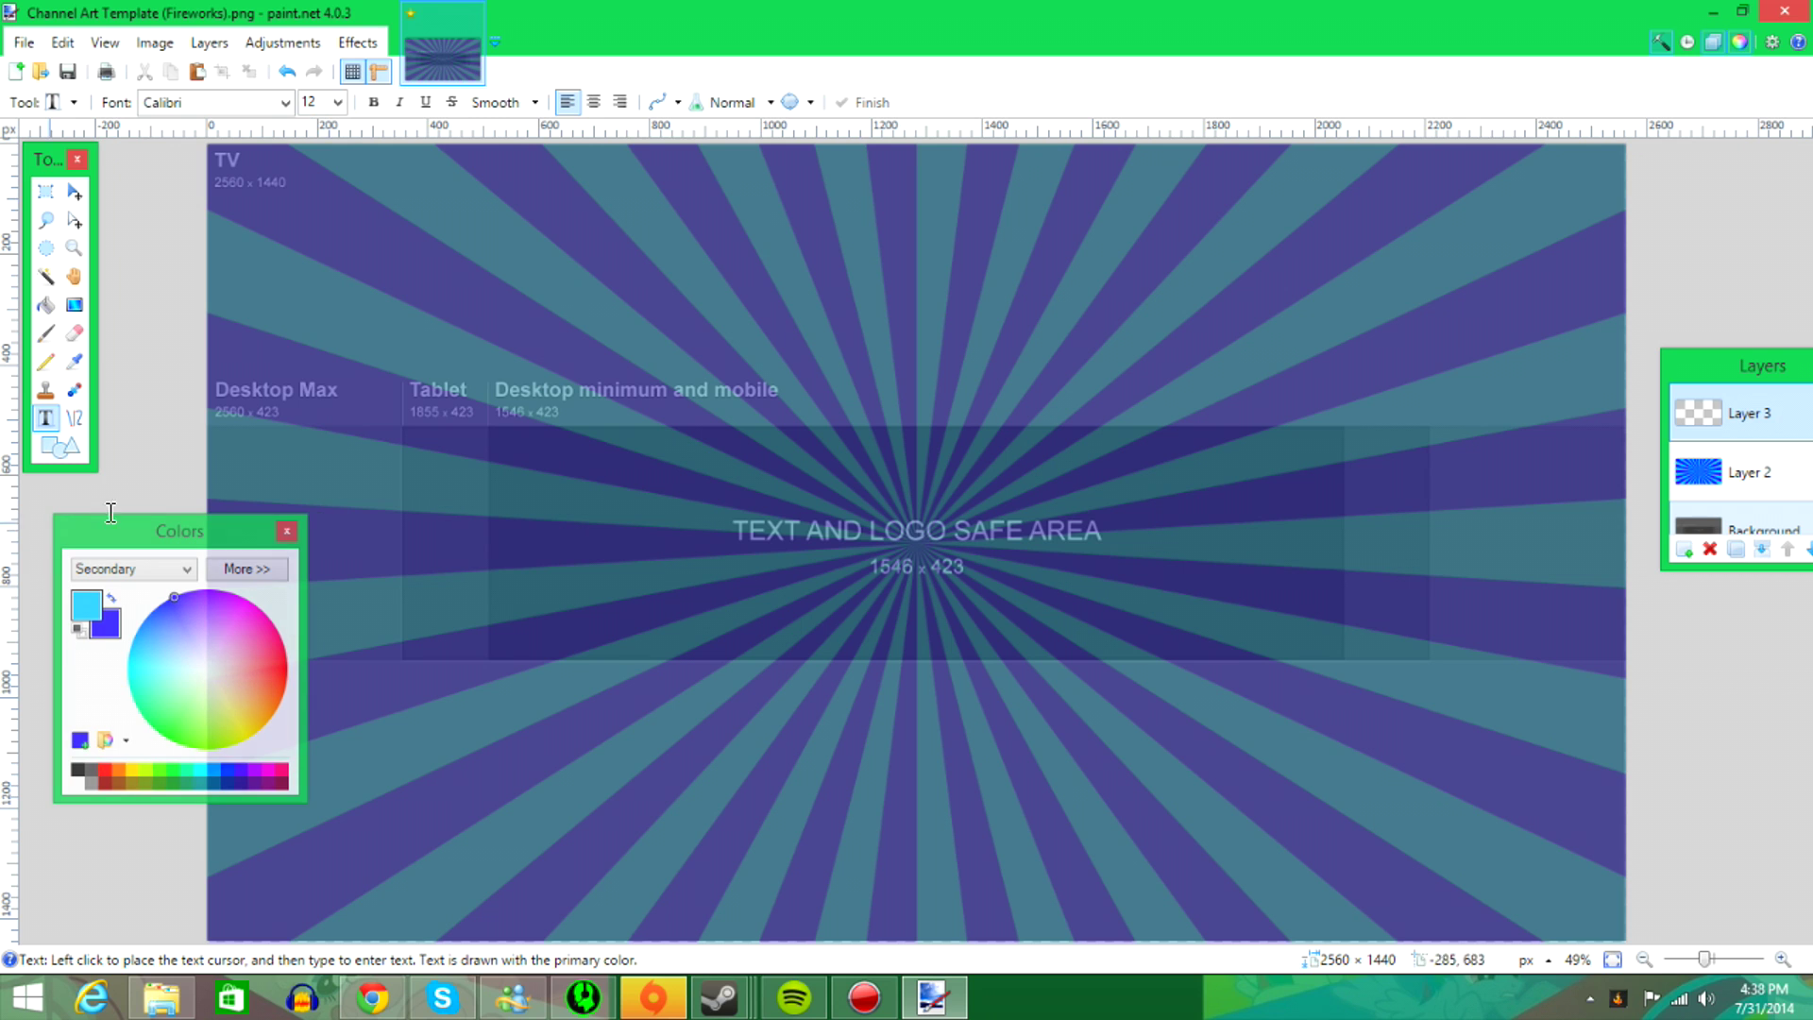
click(283, 102)
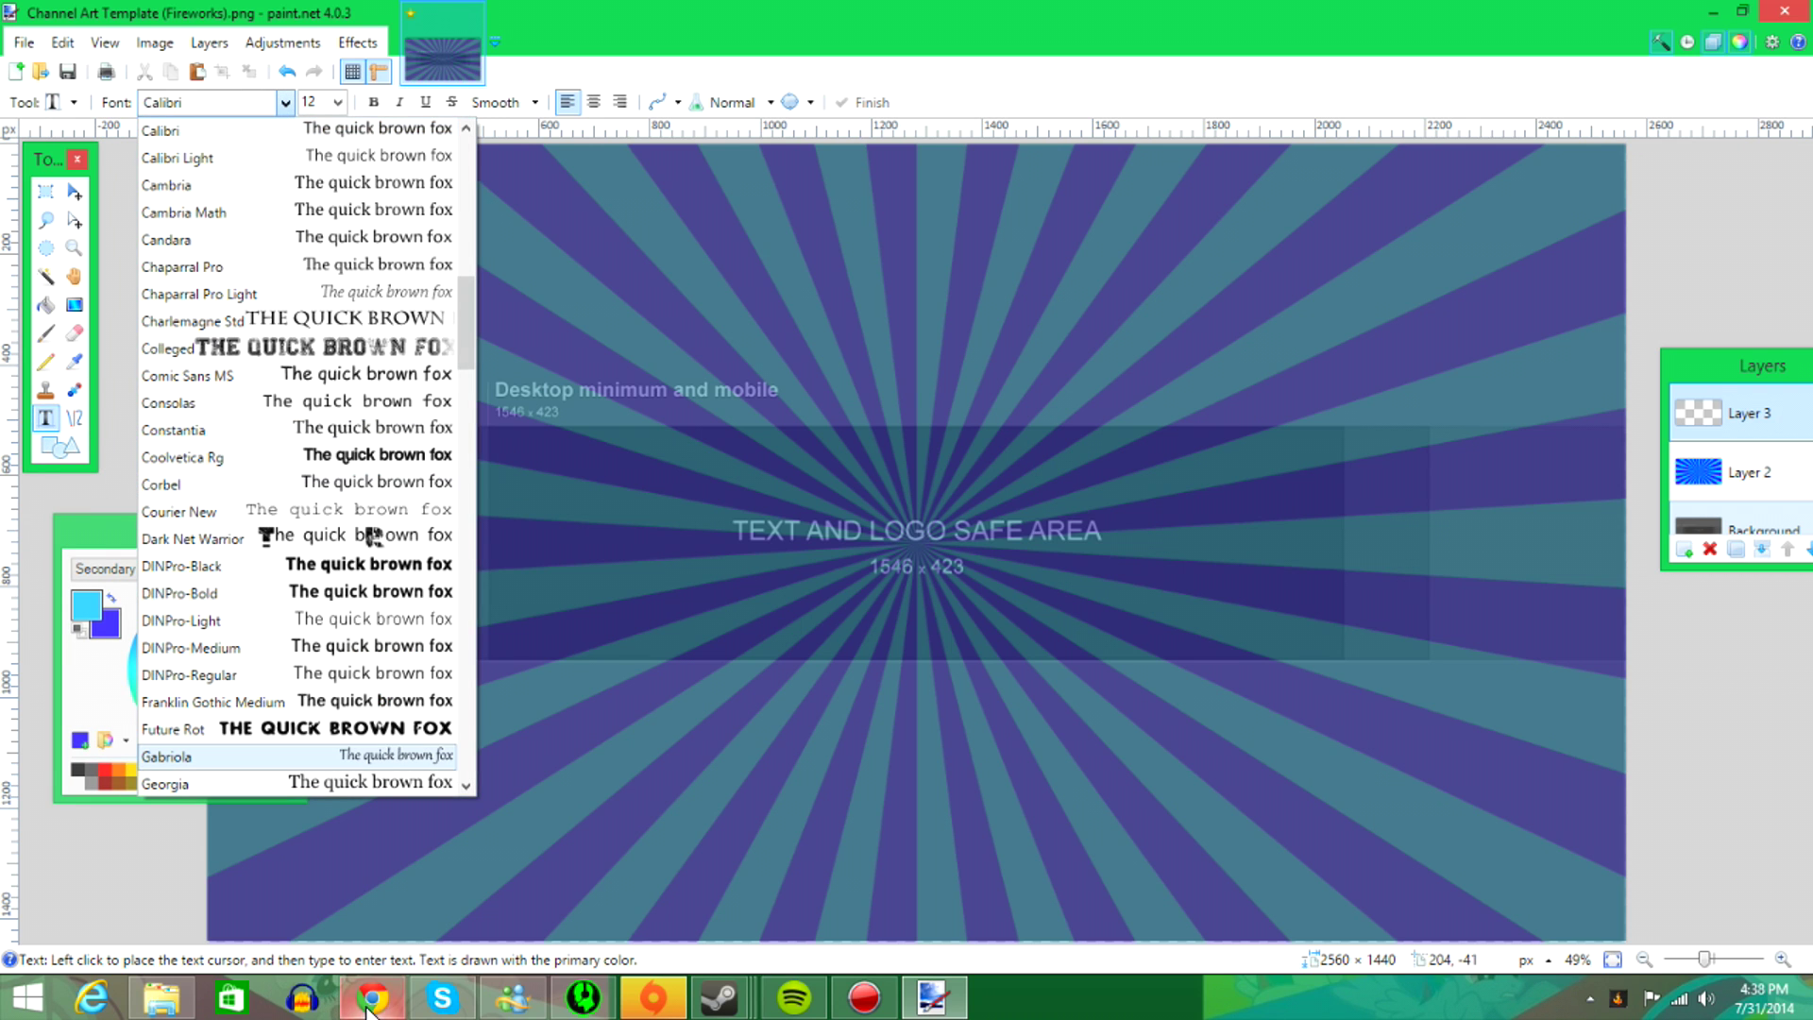
- Switch to Chrome and open dafont.com in a new tab
click(369, 1007)
click(1007, 41)
text(font)
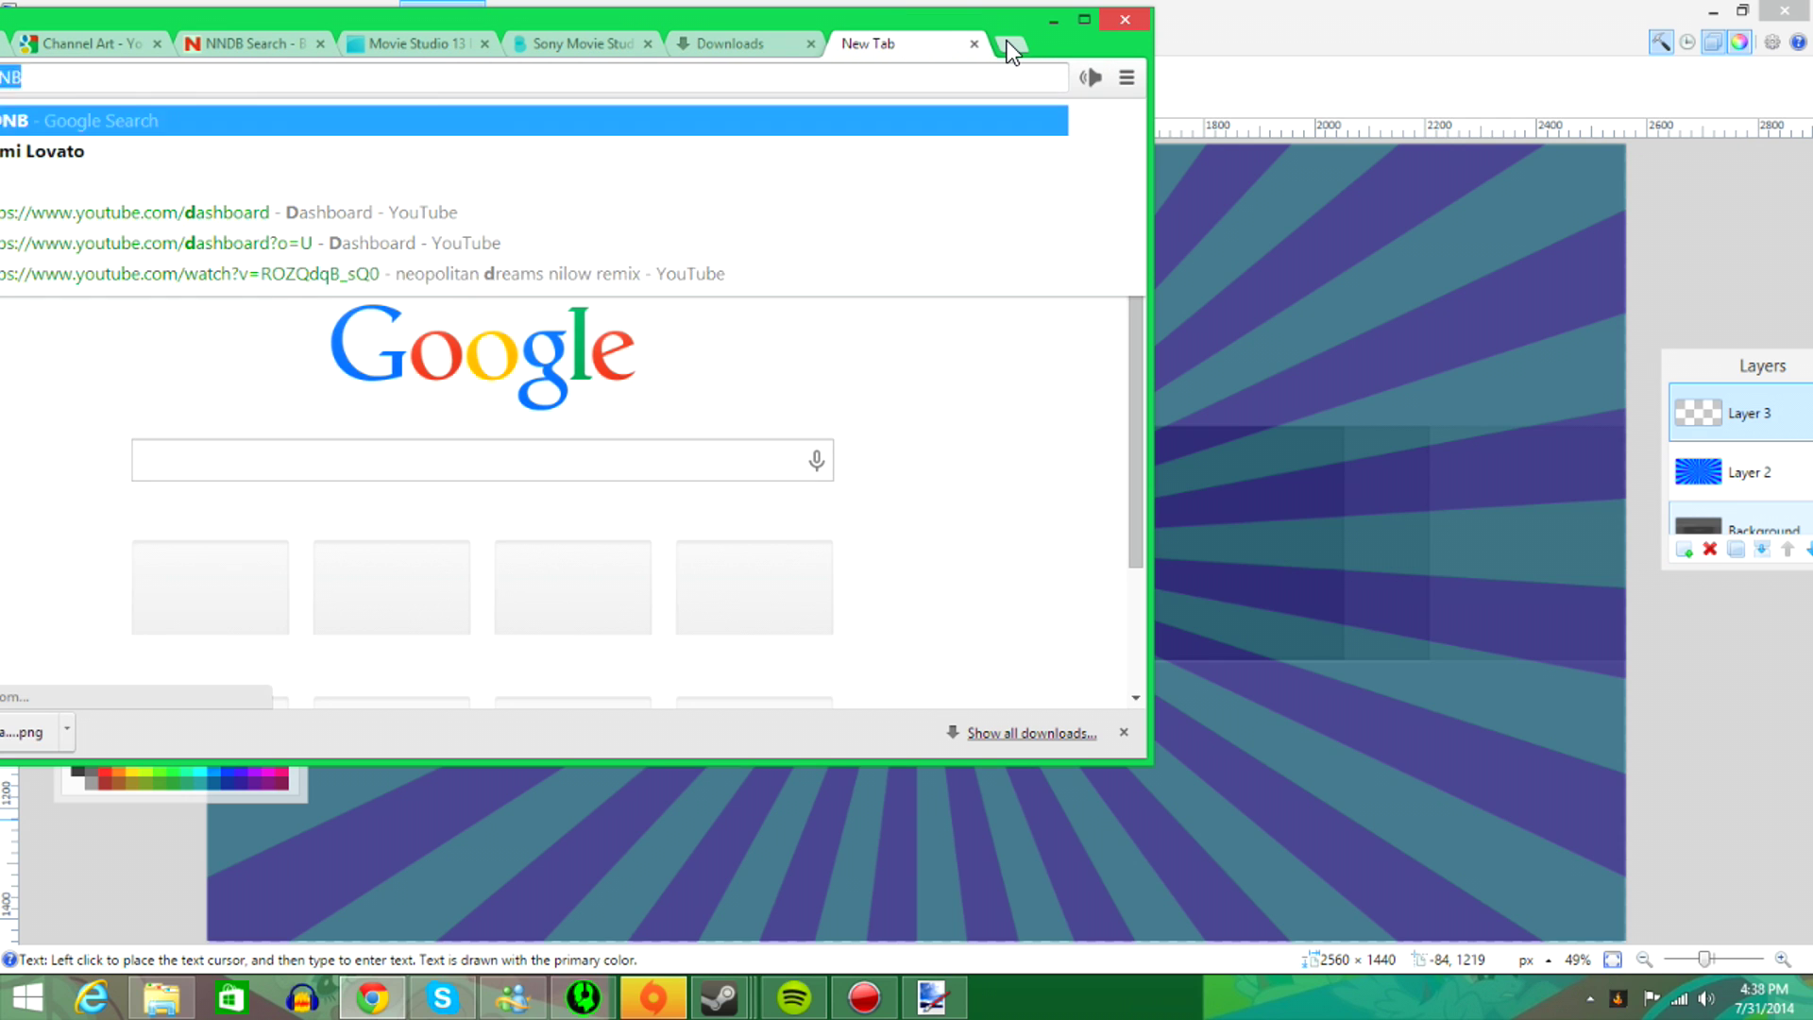
text(.com)
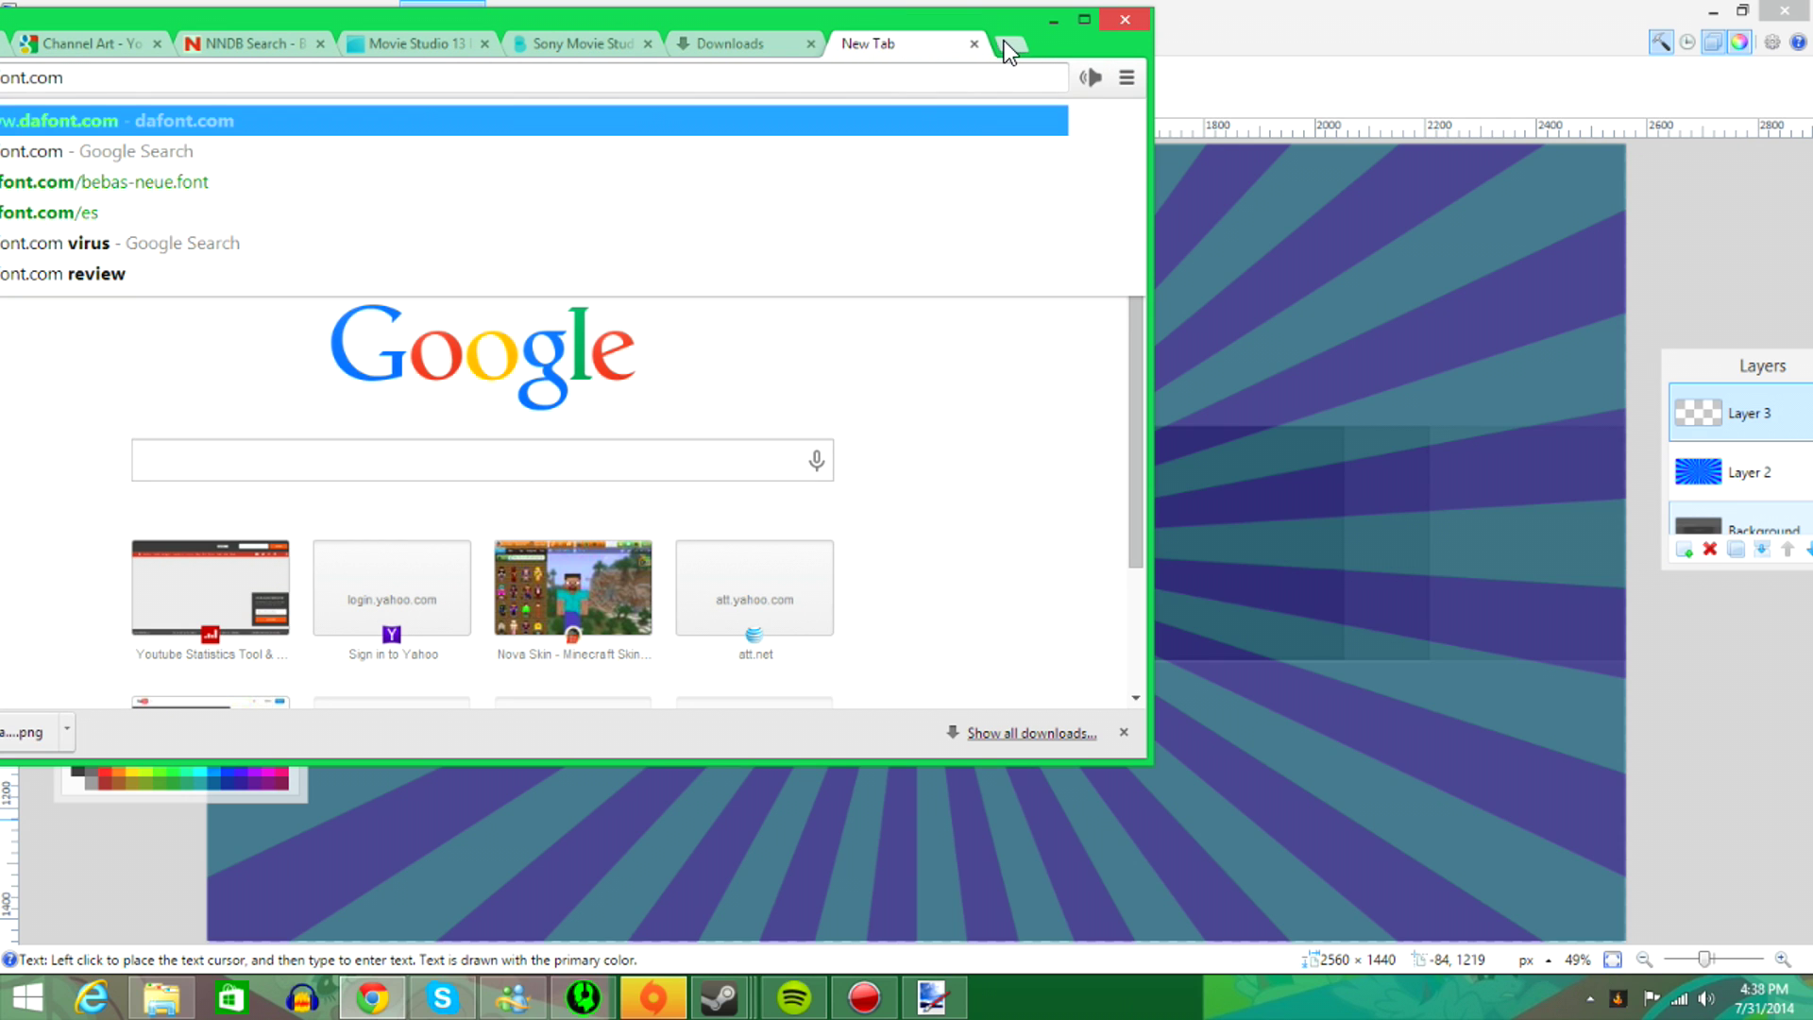
drag(1005, 41, 1289, 54)
key(Return)
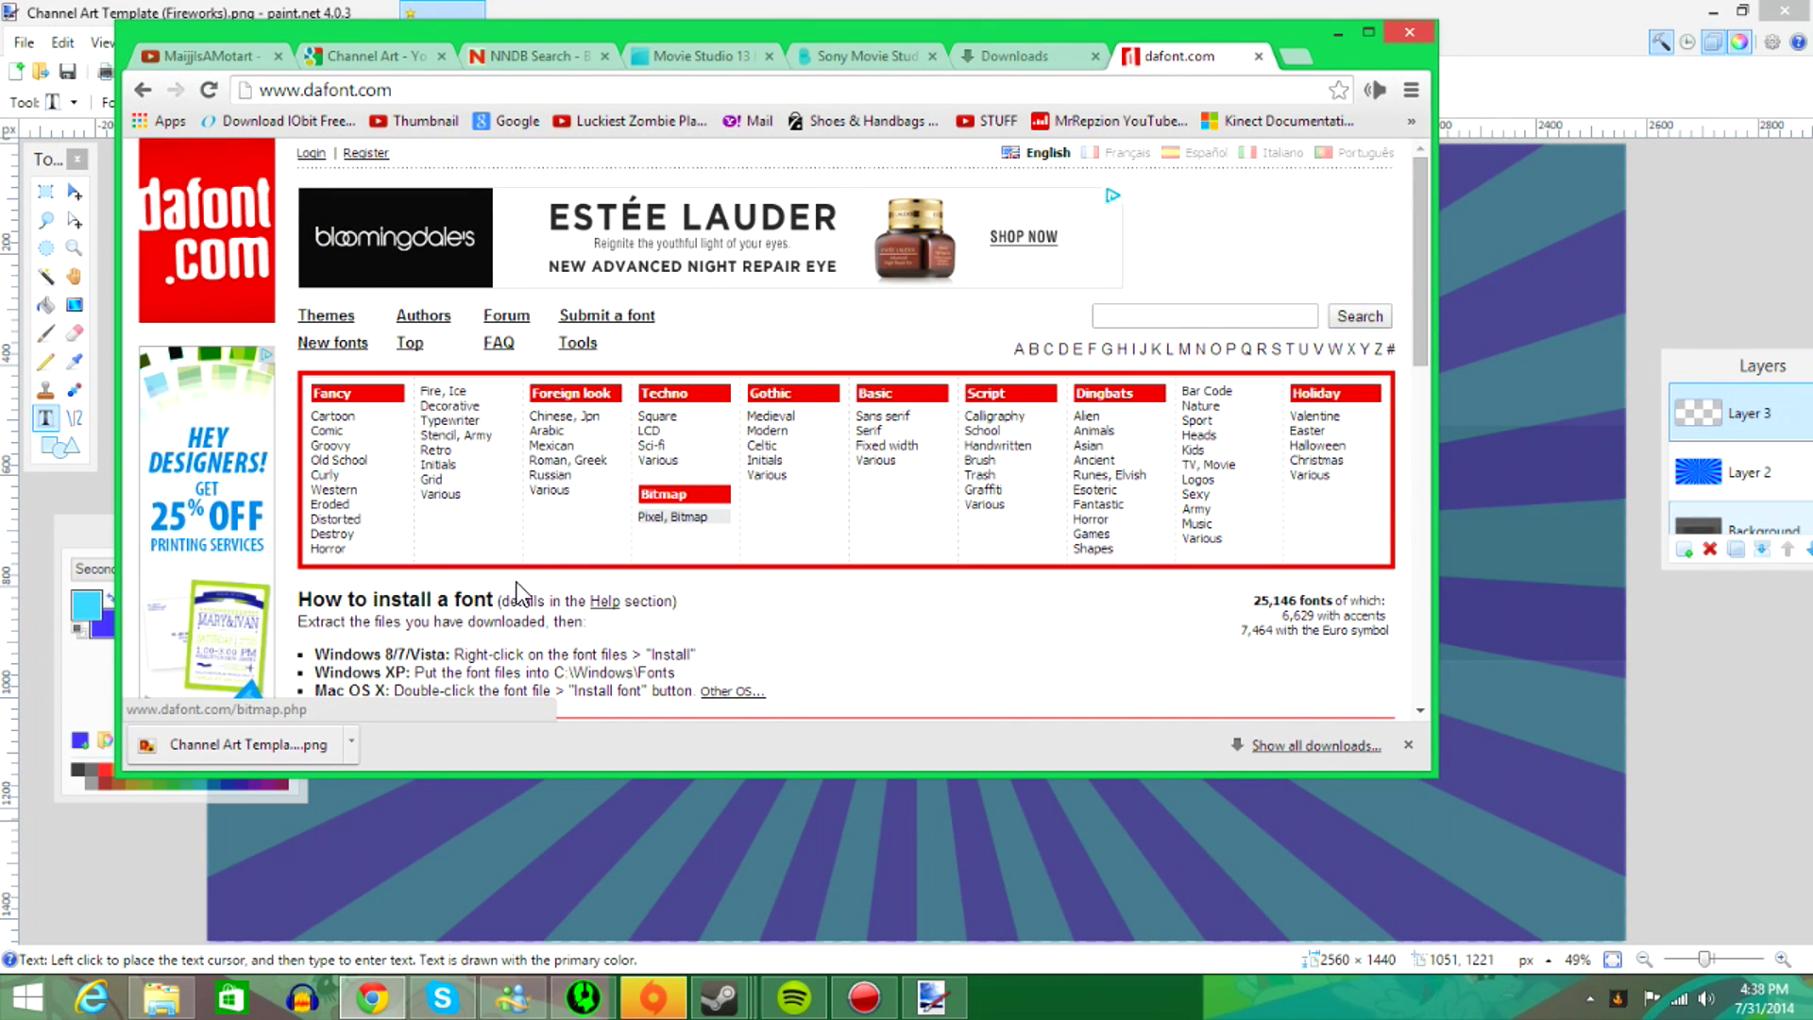
- Browse the Fancy > Cartoon category and download the Chicken Butt font
scroll(356, 324, down, 3)
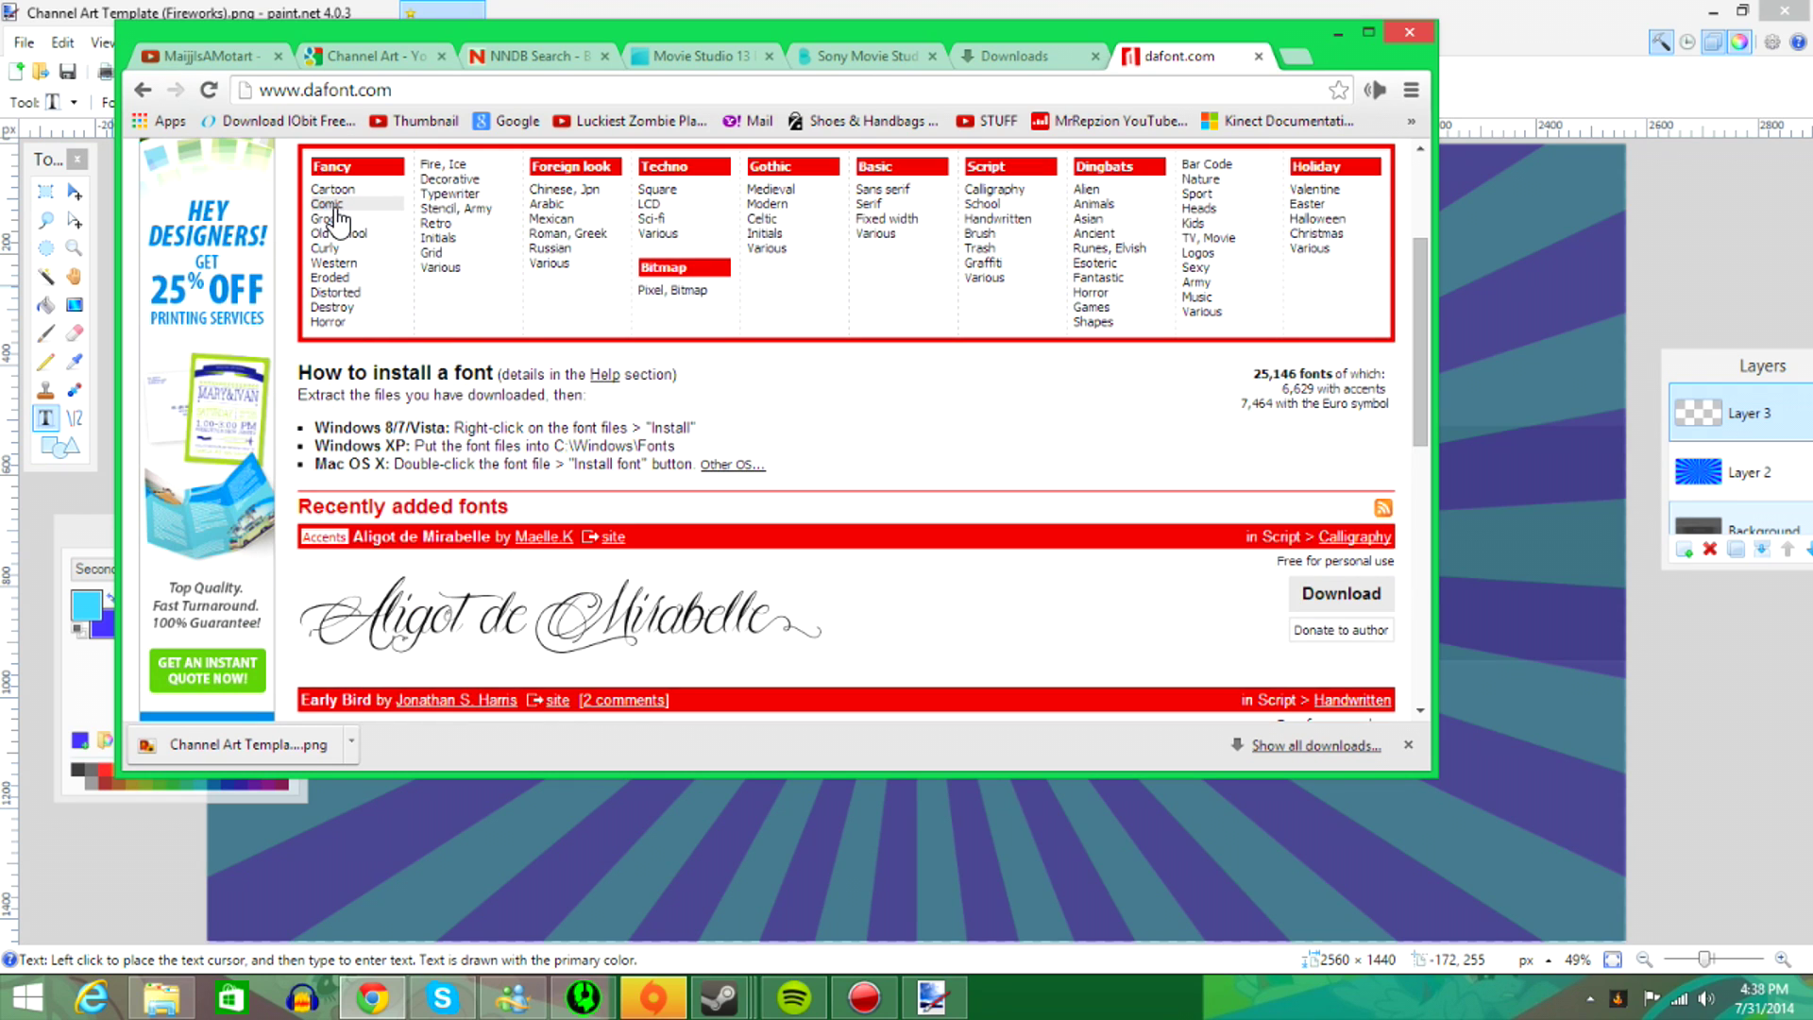
click(333, 189)
scroll(574, 599, down, 10)
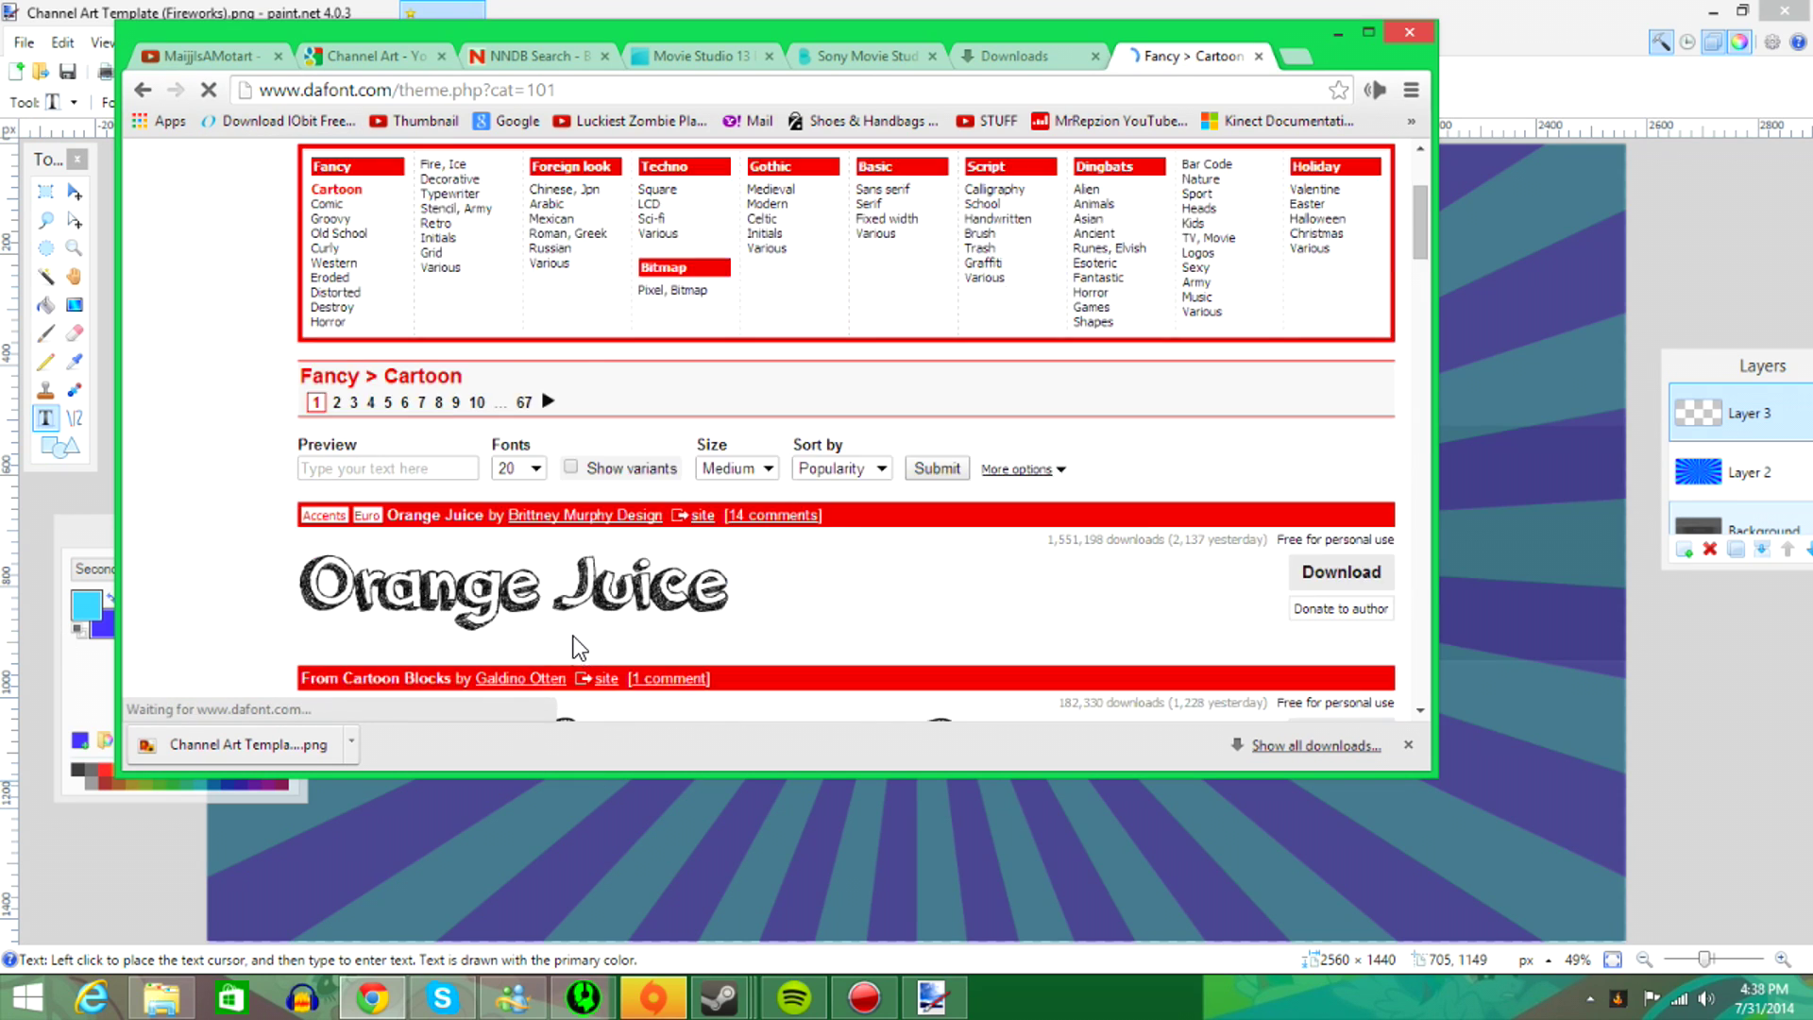
scroll(583, 597, down, 4)
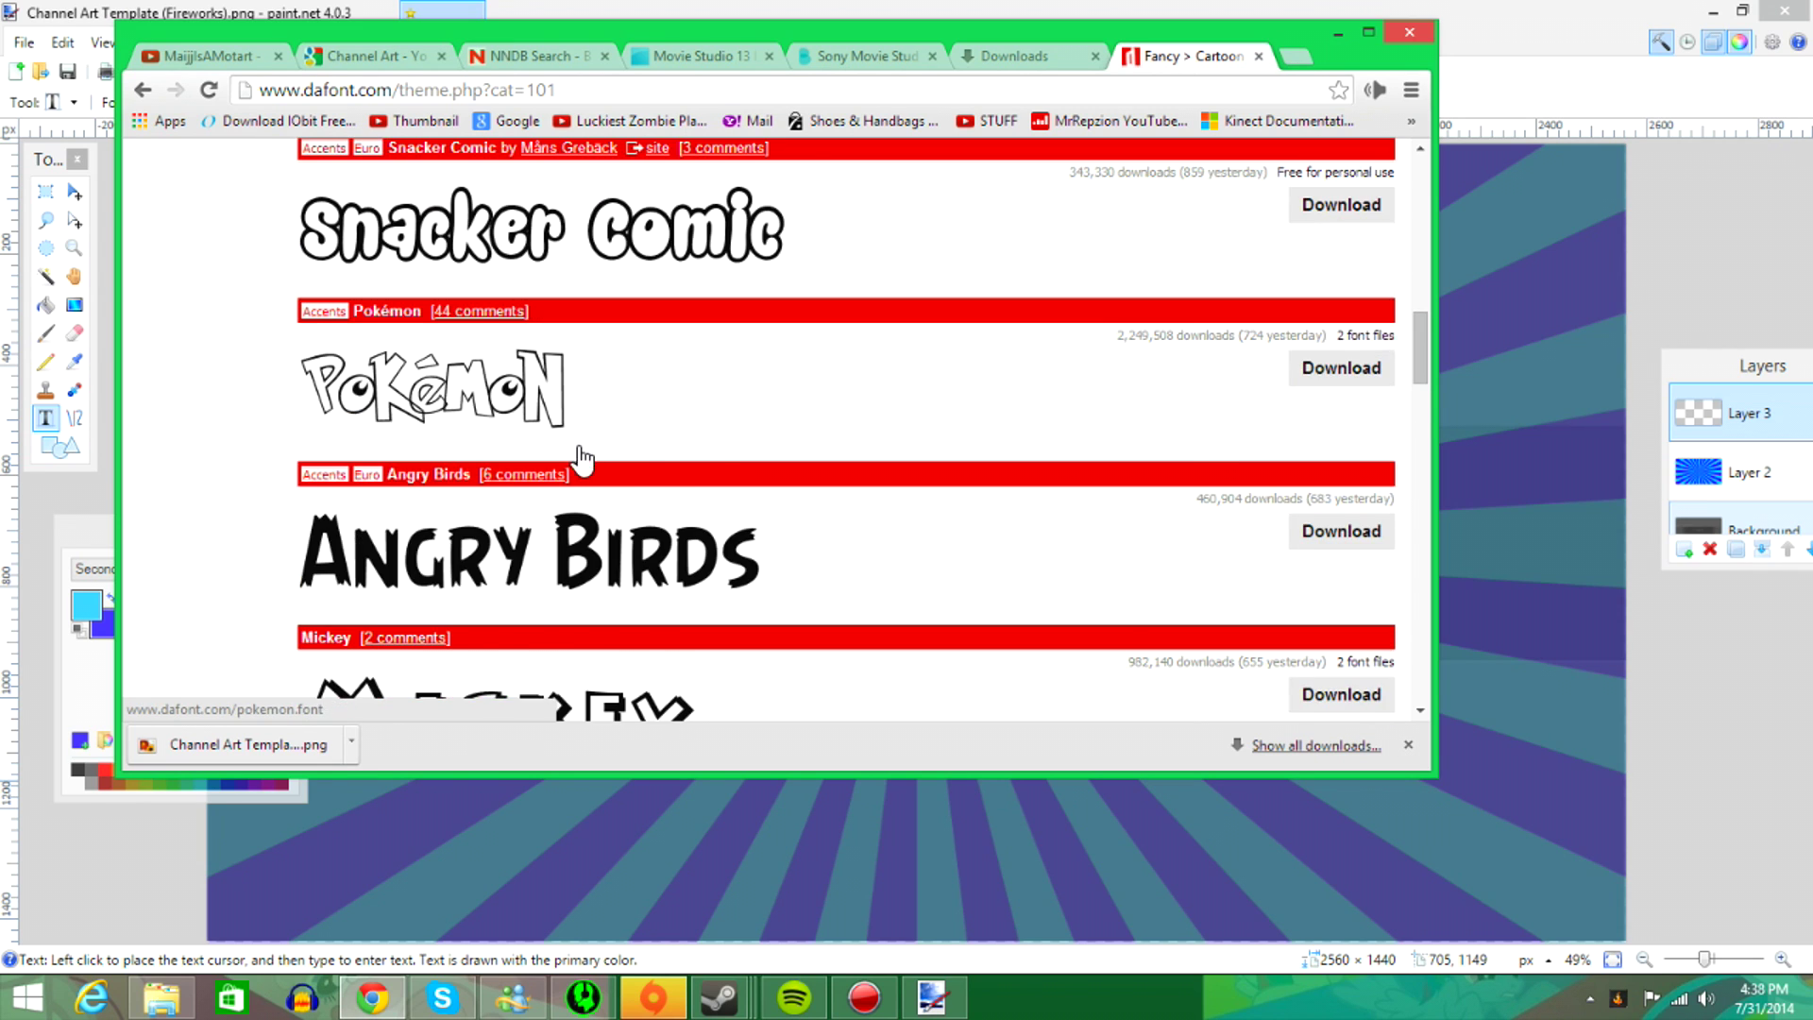
scroll(570, 484, down, 12)
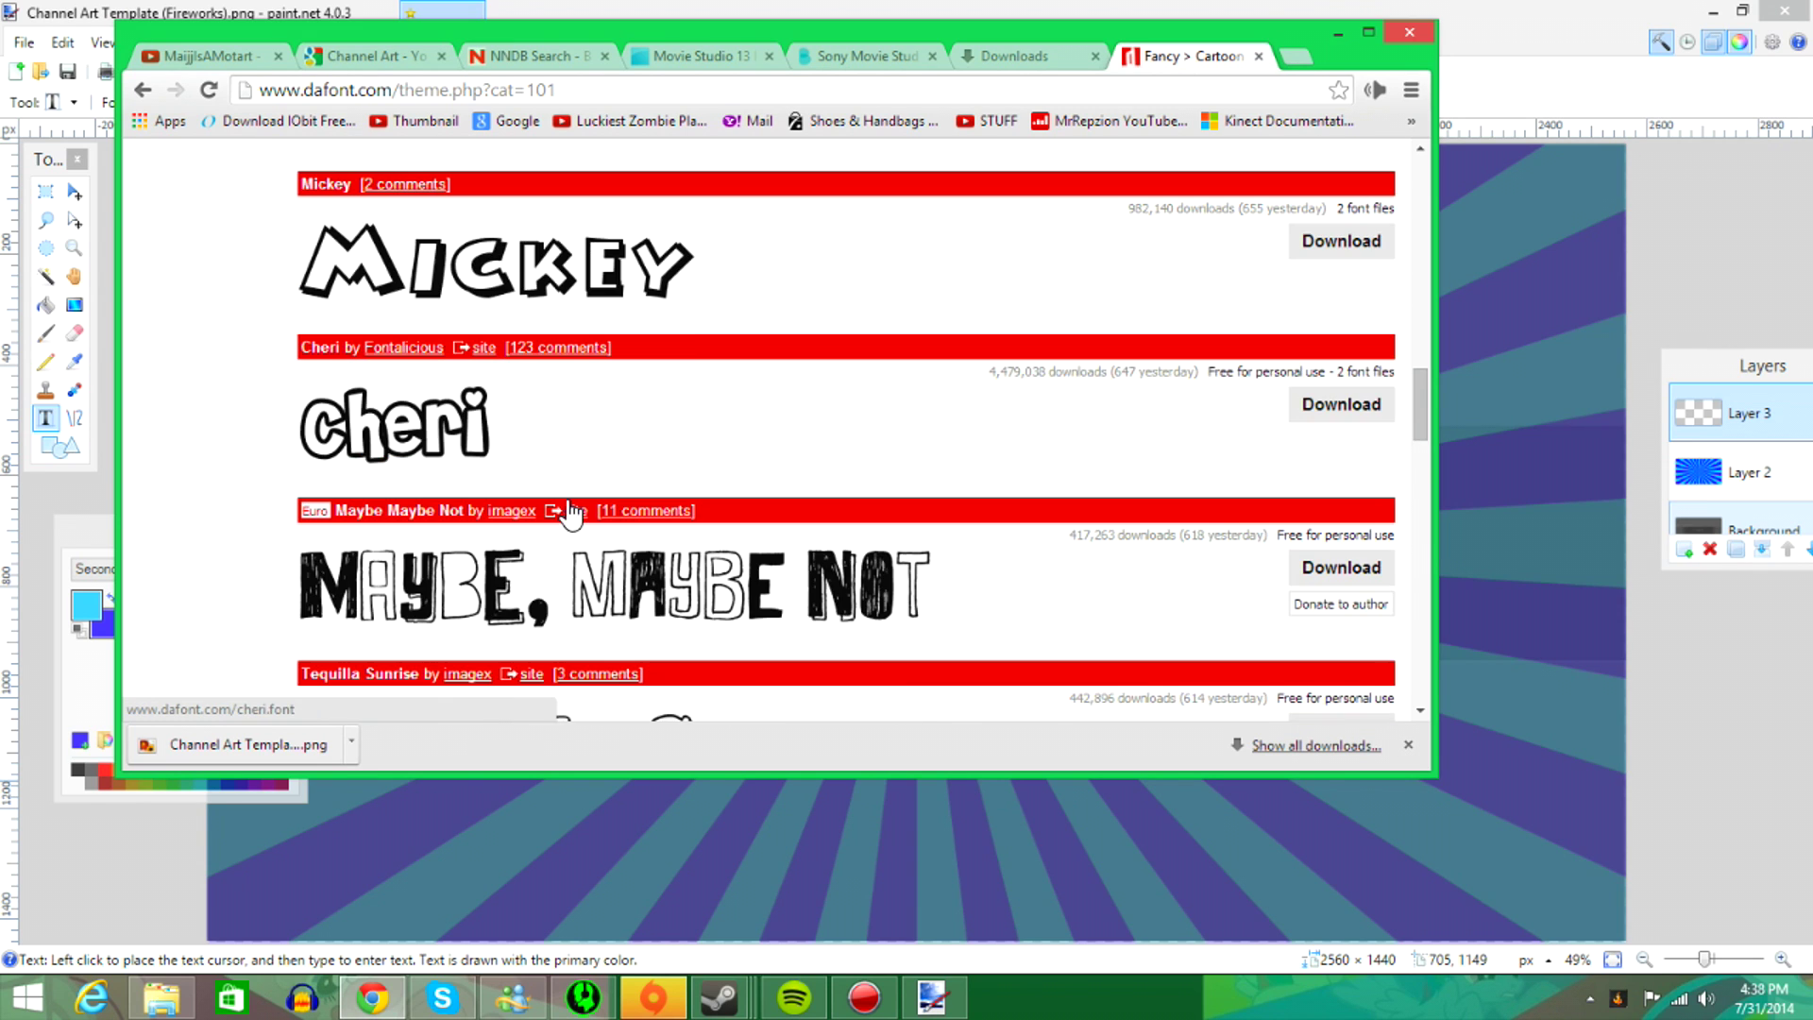
scroll(557, 506, down, 1)
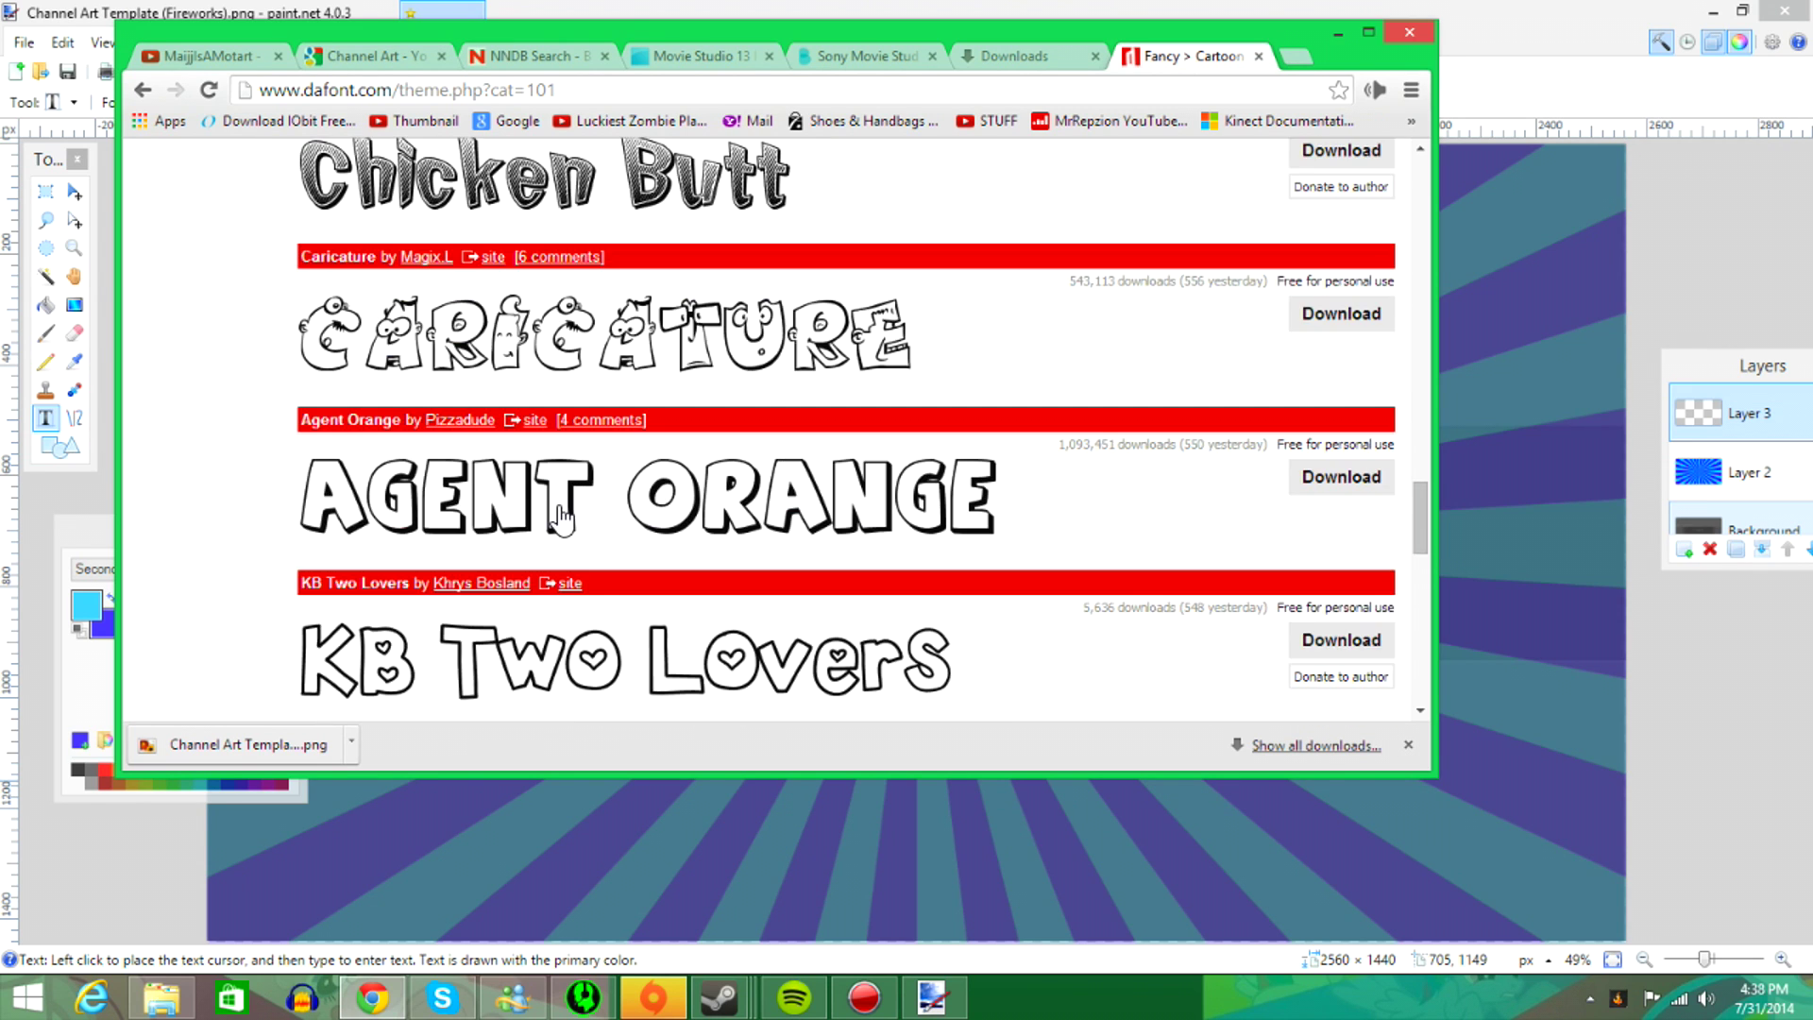
scroll(546, 446, up, 1)
click(507, 326)
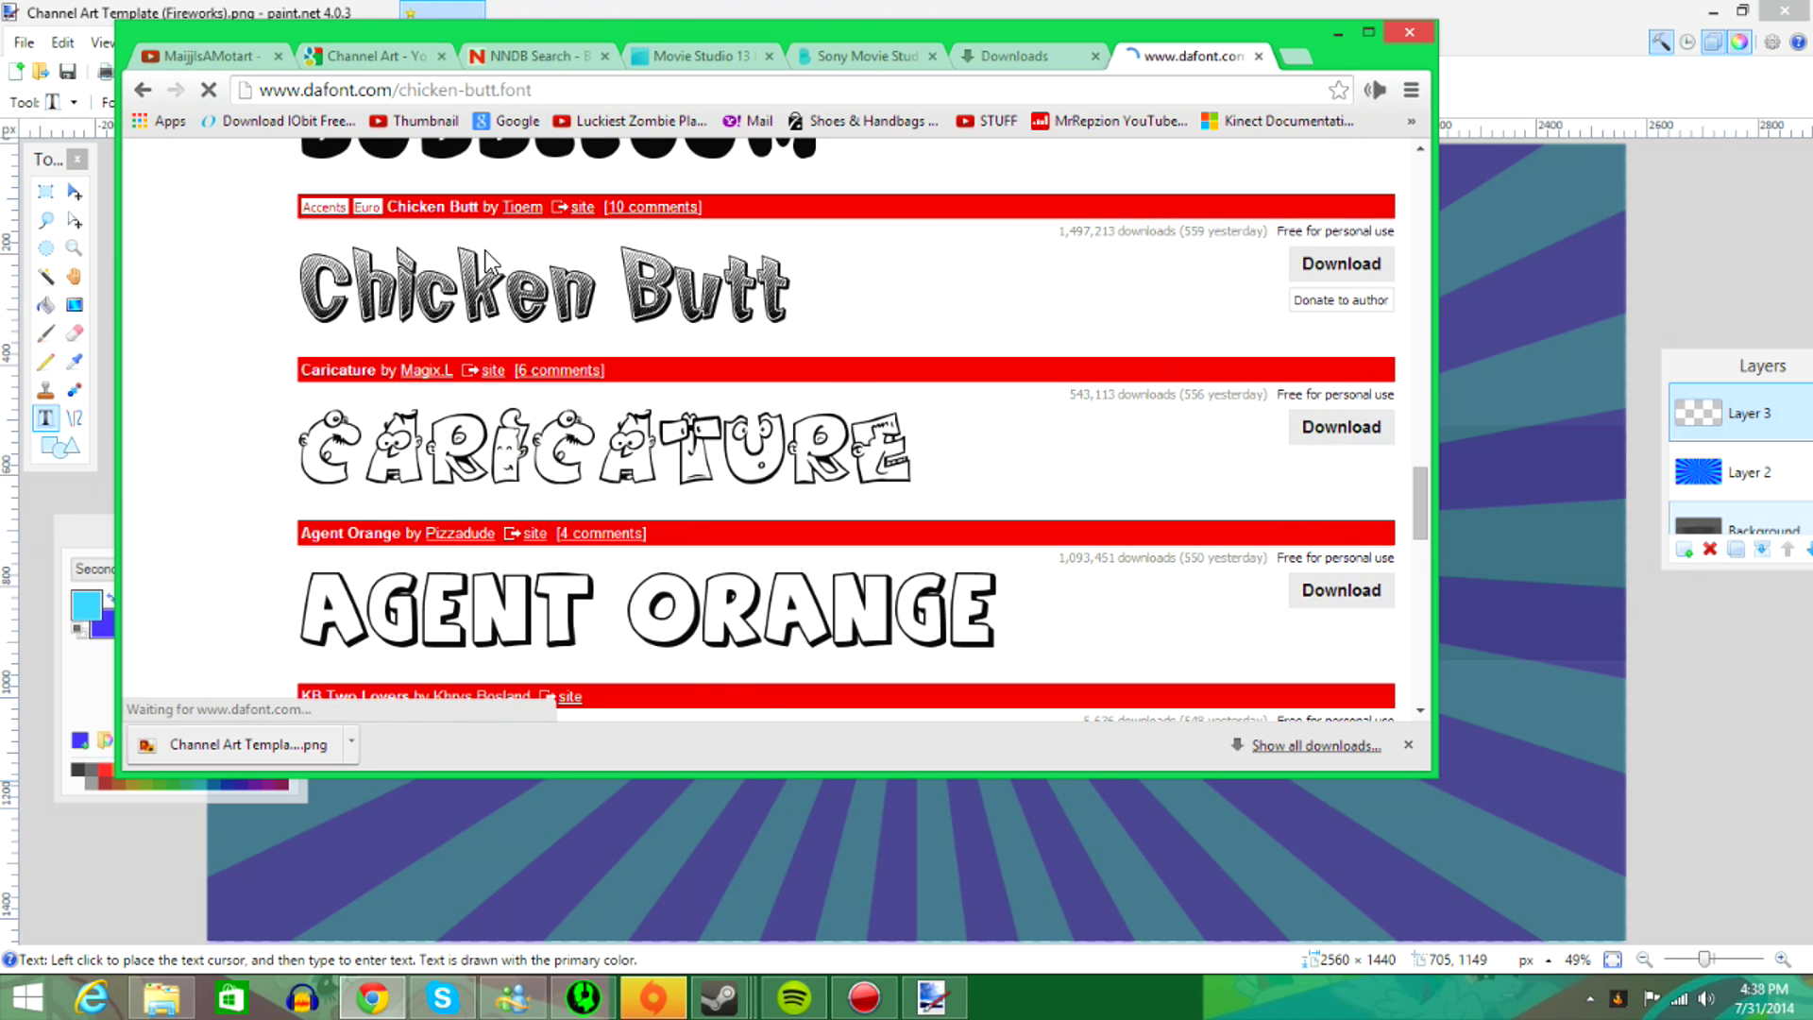
click(1363, 342)
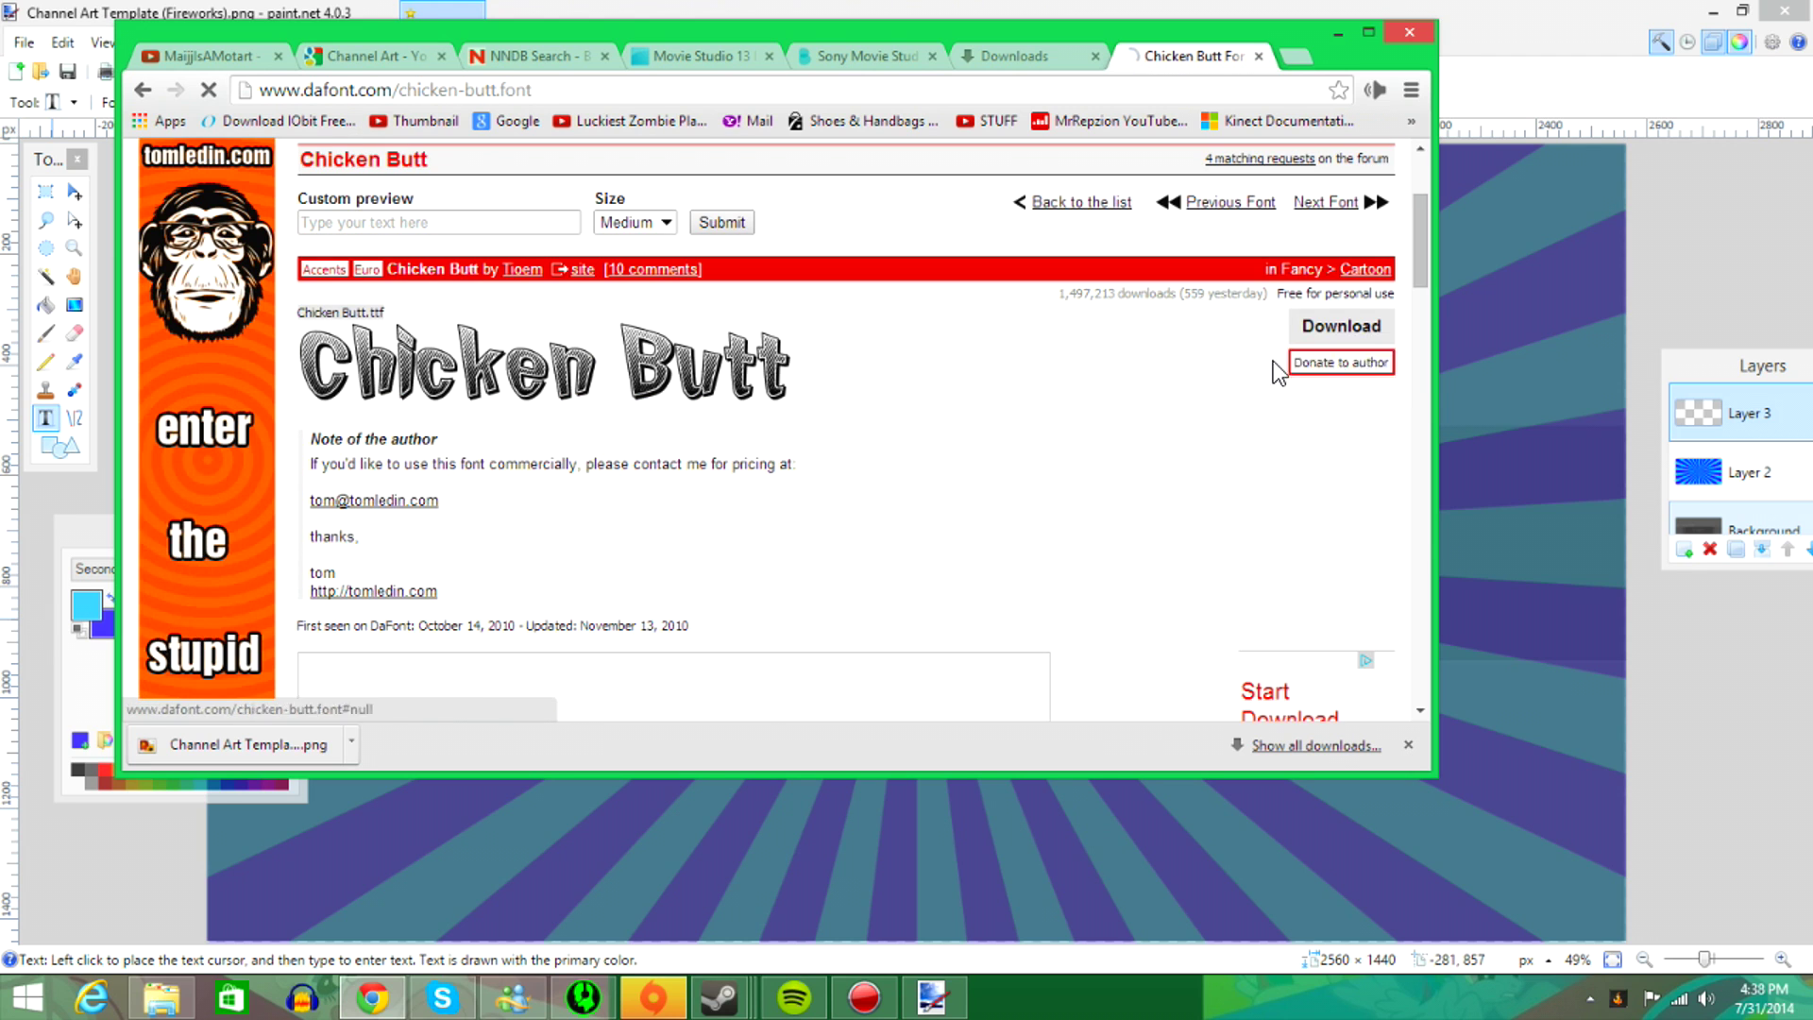
- Copy the downloaded chicken_butt.zip onto the desktop and clear the browser out of the way
click(1712, 12)
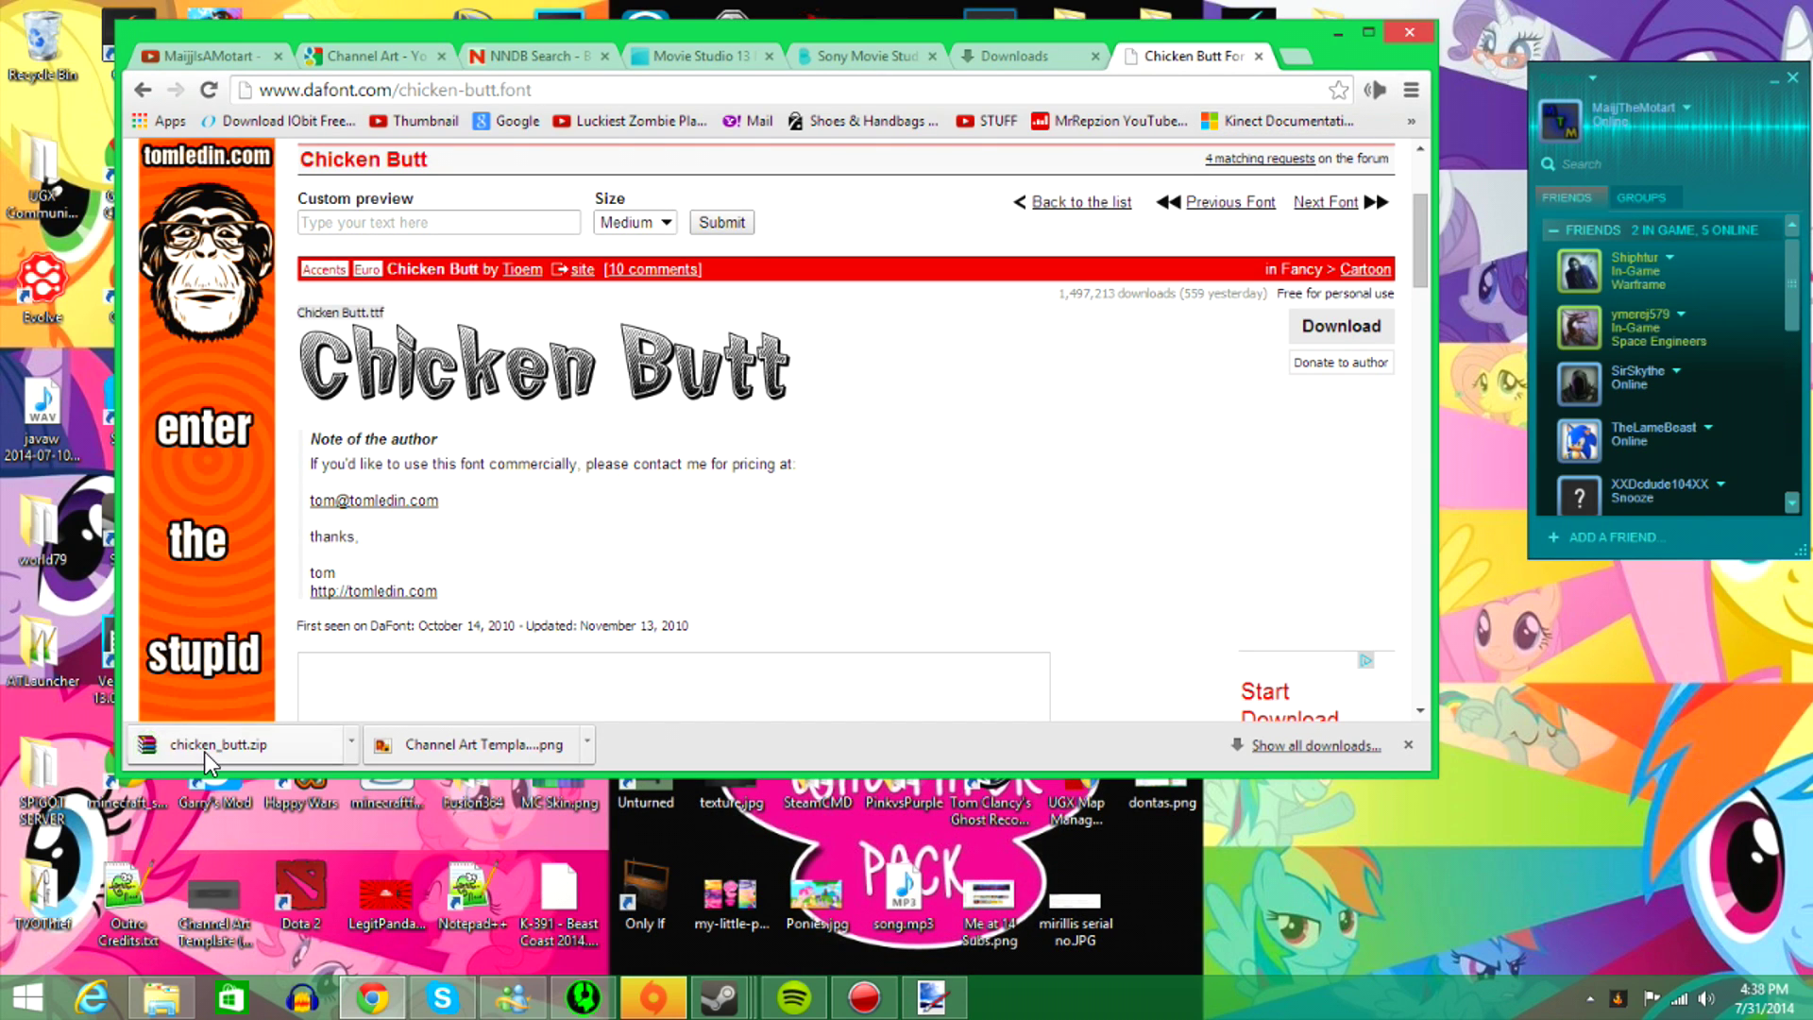
drag(189, 744, 1180, 911)
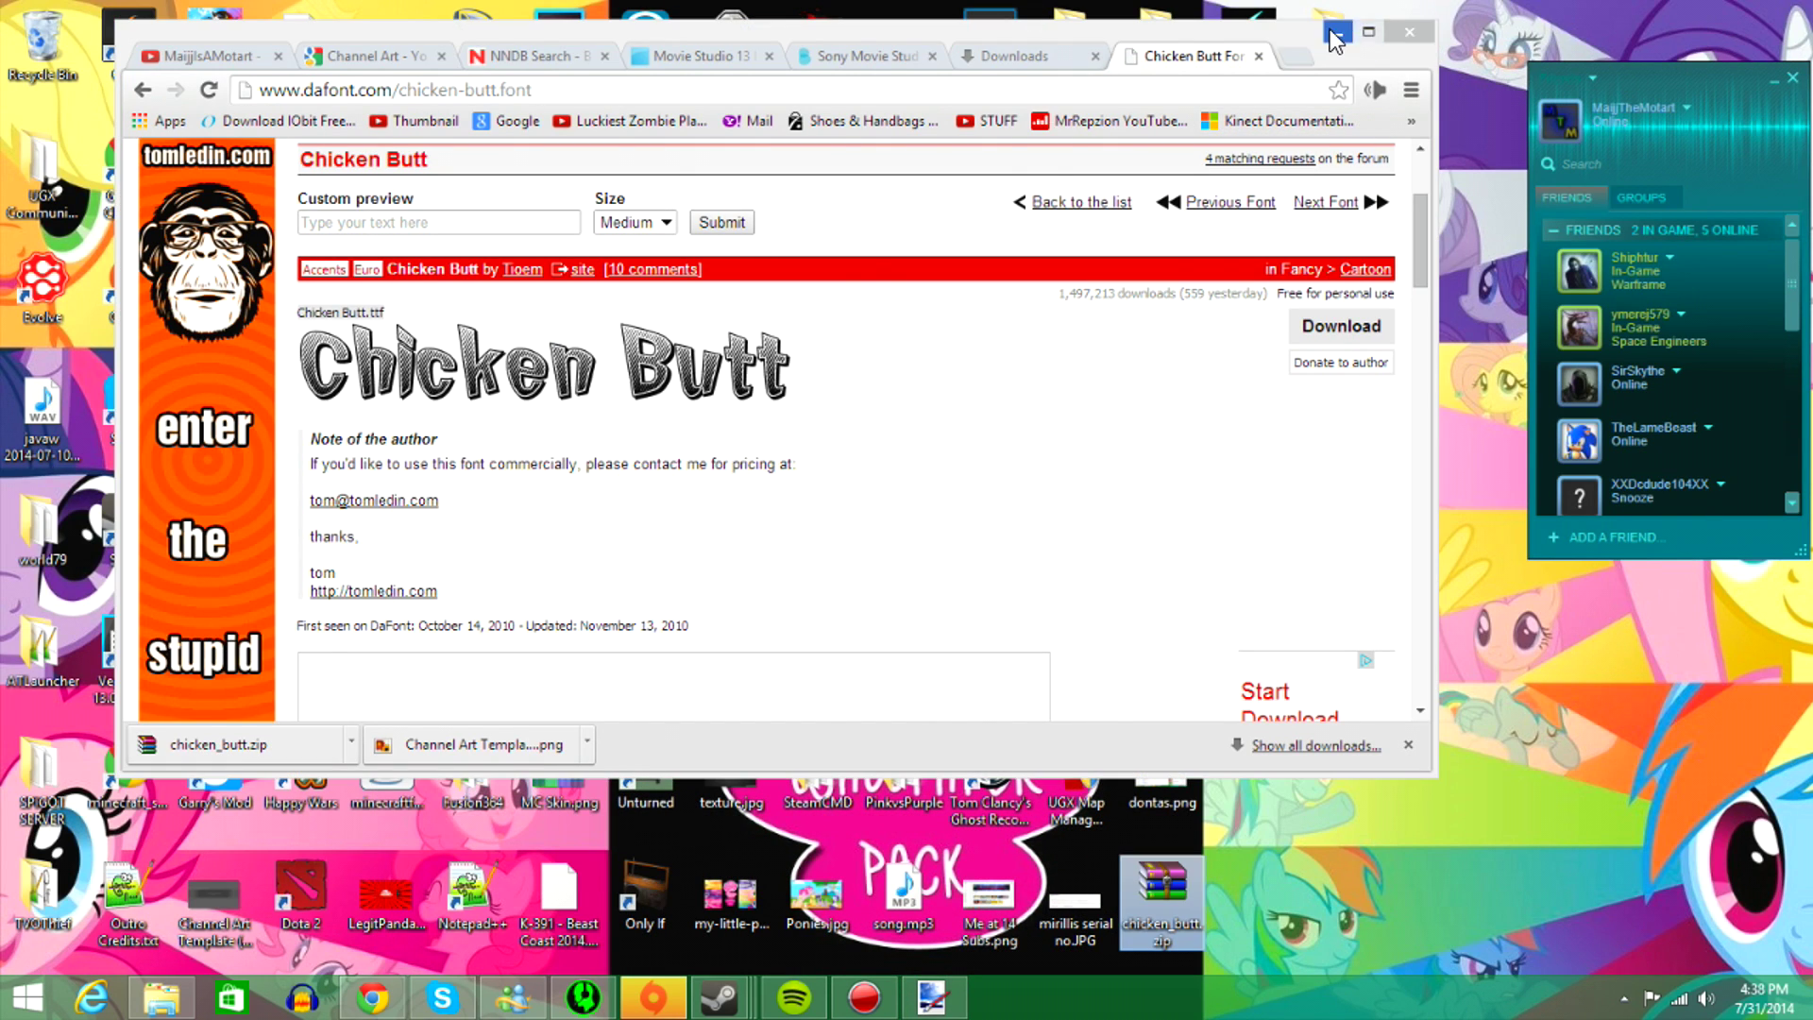
click(1338, 33)
- Open chicken_butt.zip from the desktop in WinRAR, dismiss the licence notice and select Chicken Butt.ttf
double_click(1162, 892)
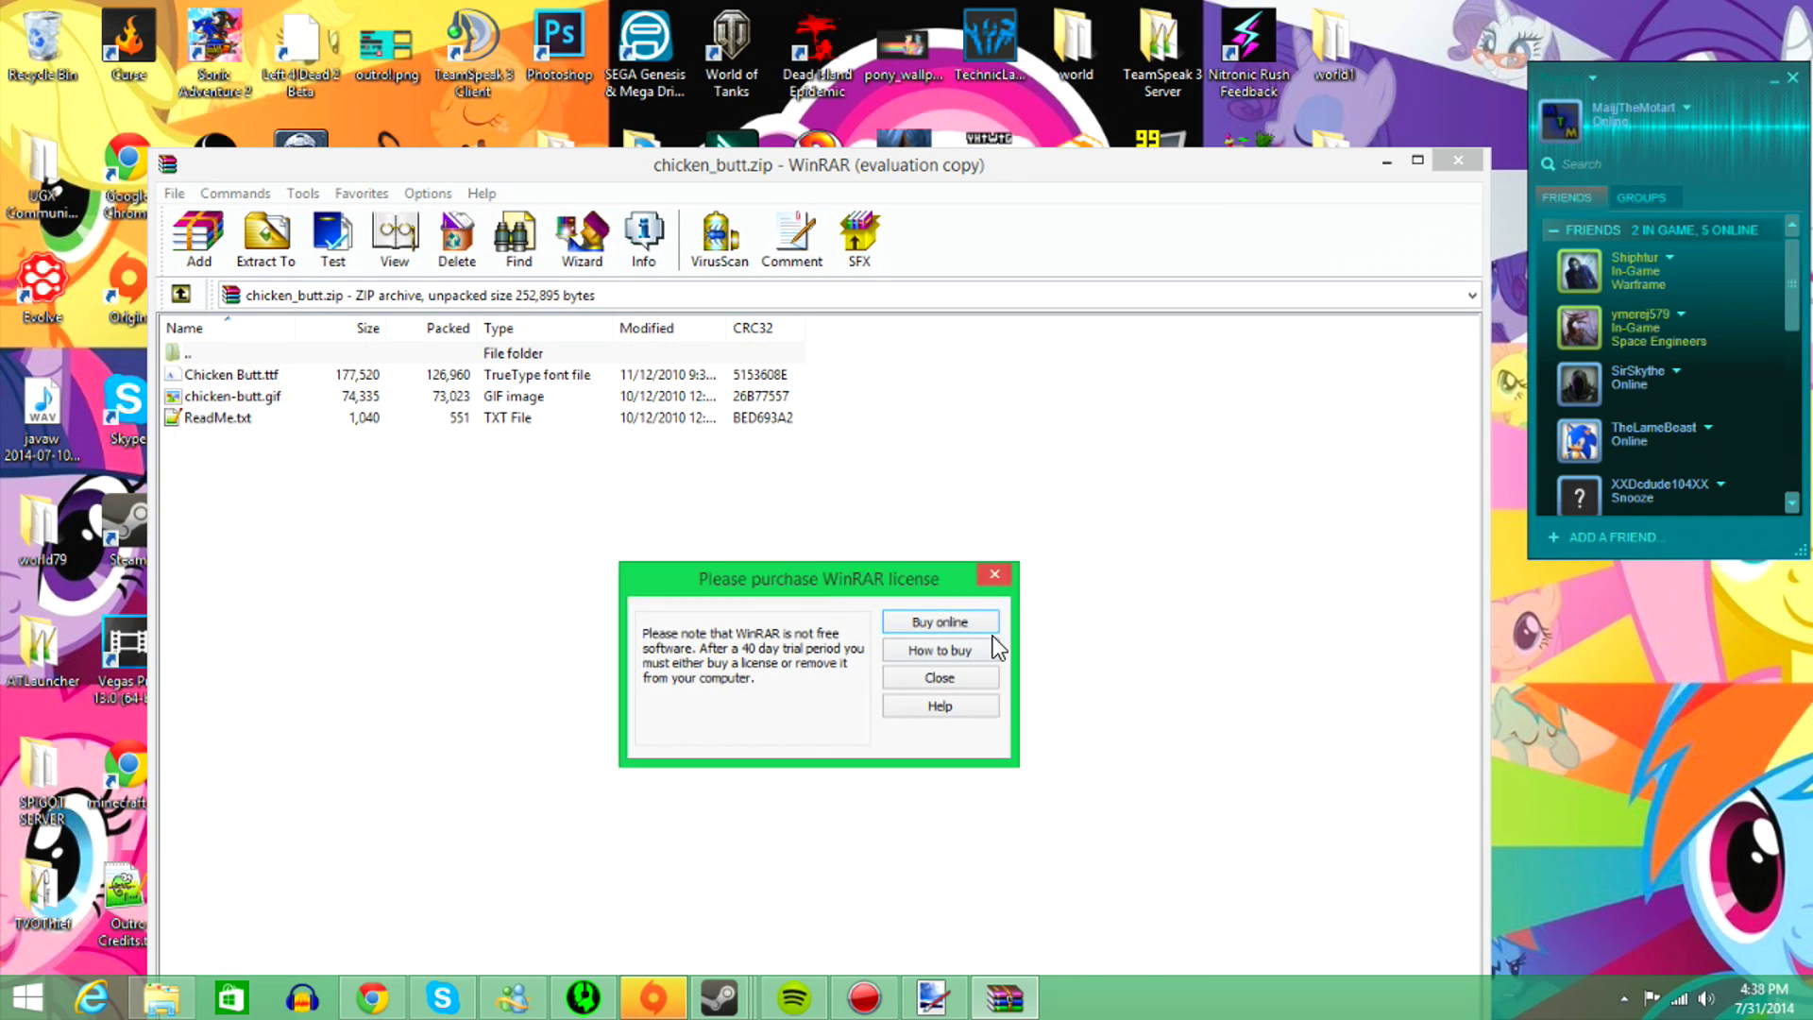
click(943, 676)
drag(400, 374, 308, 374)
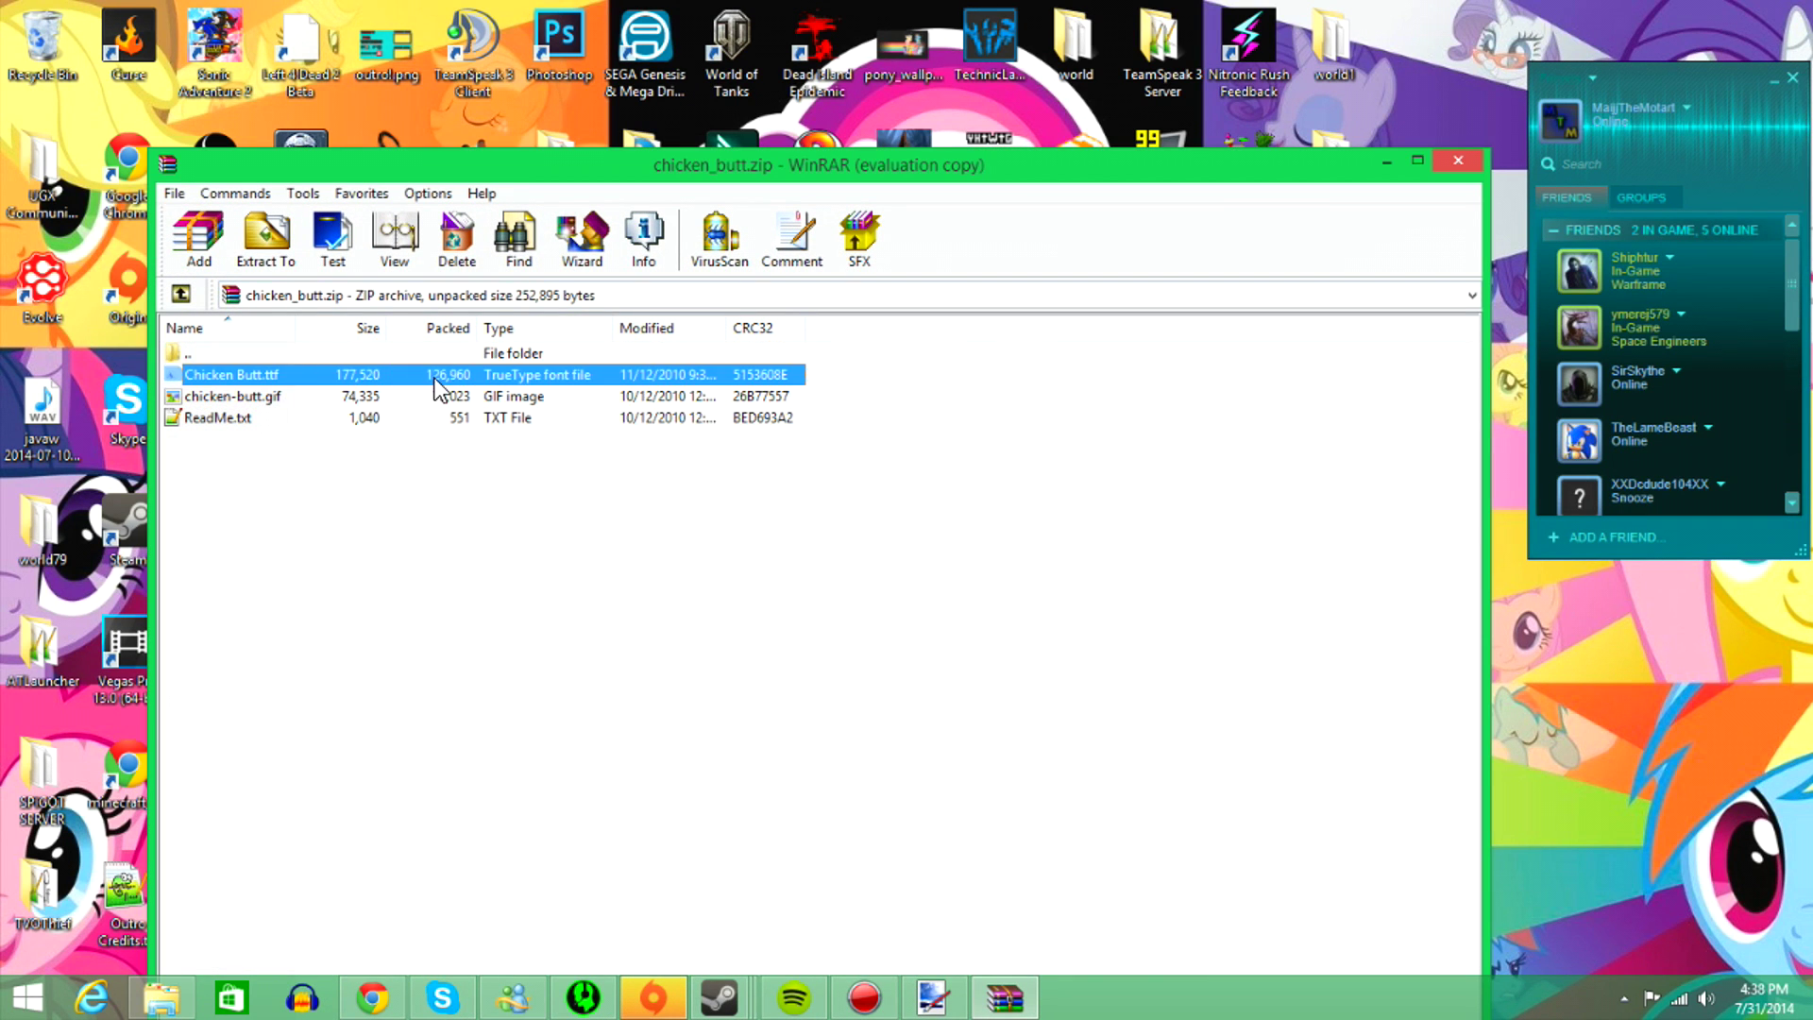
drag(564, 156, 524, 43)
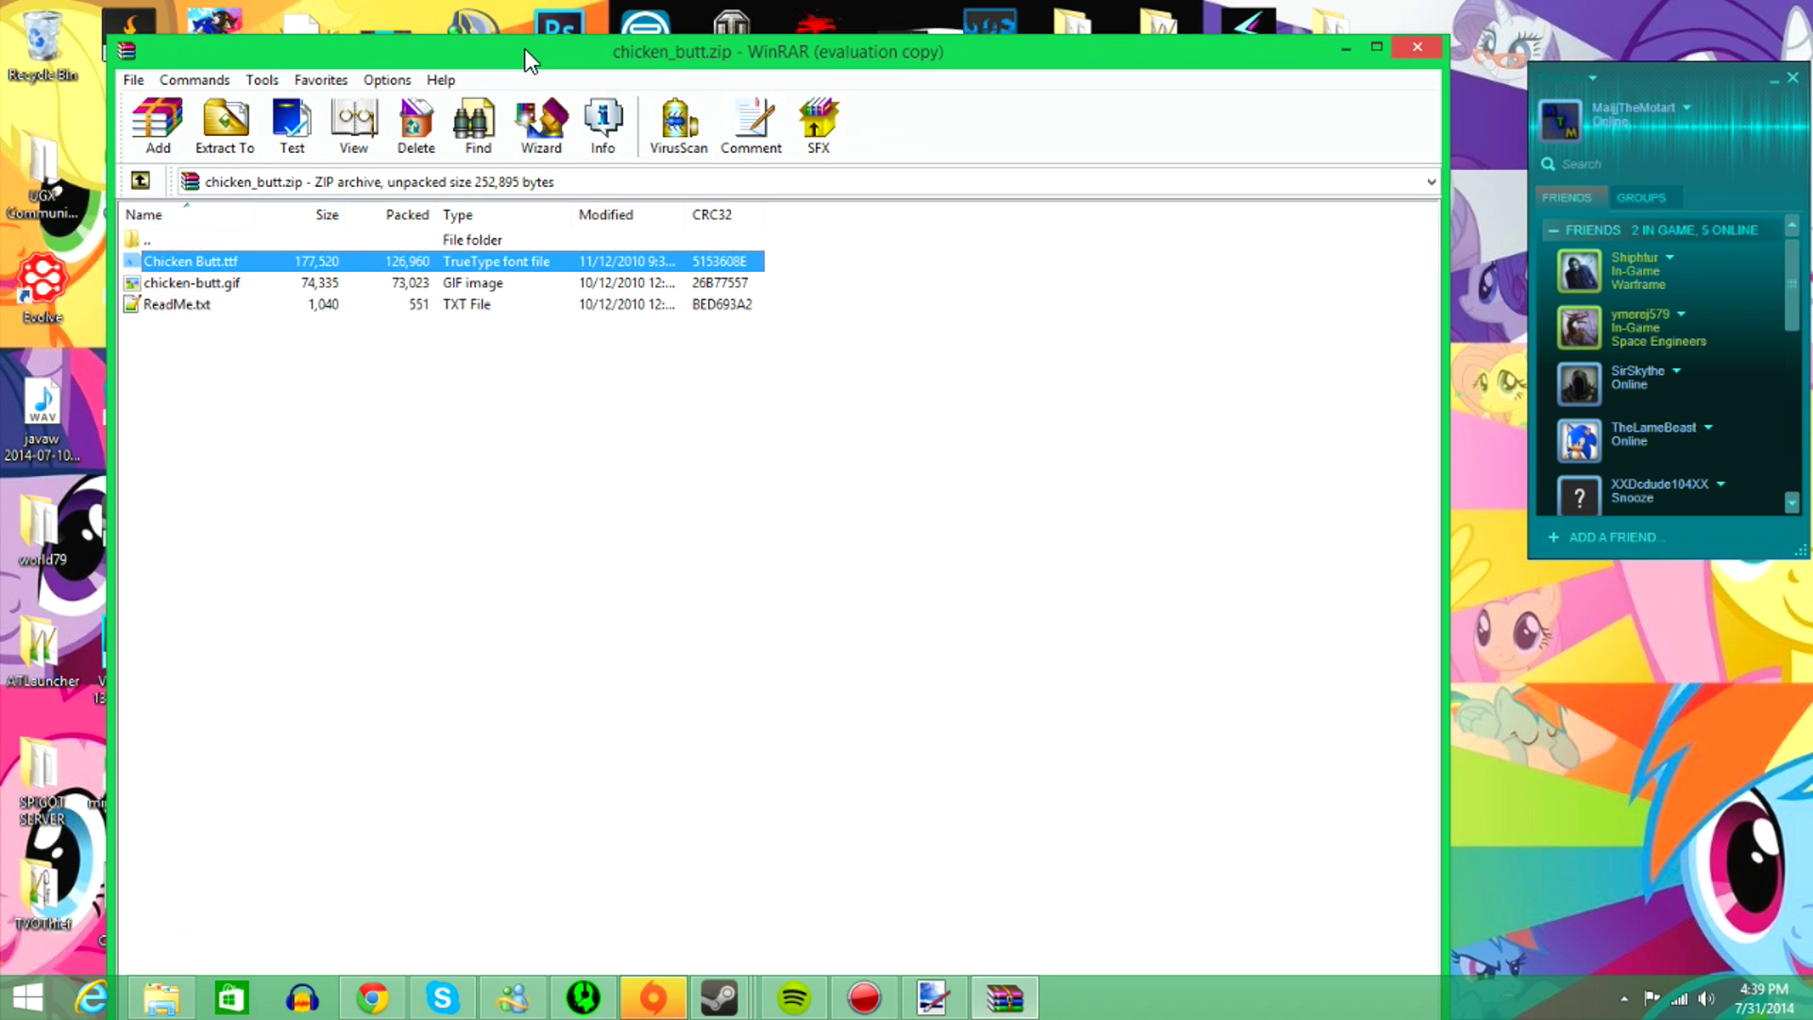
- Search Windows for "Fonts" and open the system Fonts folder
key(super)
text(Fonts)
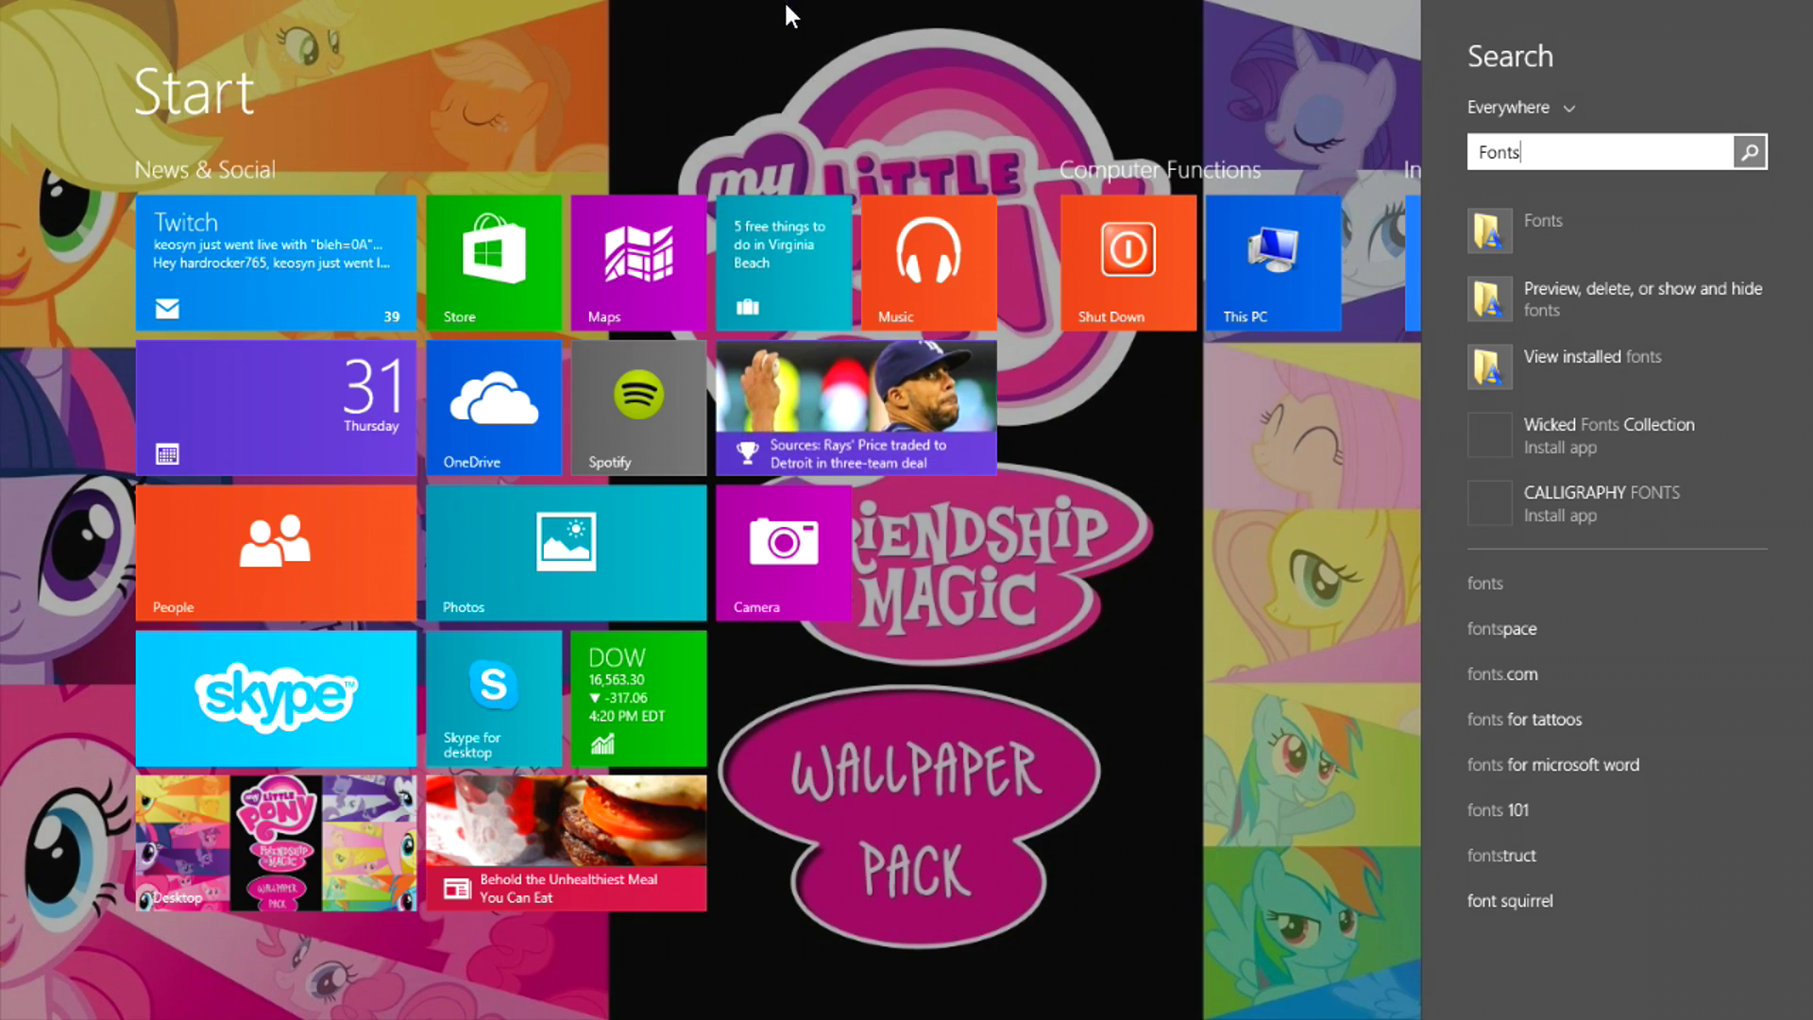
key(super)
key(super)
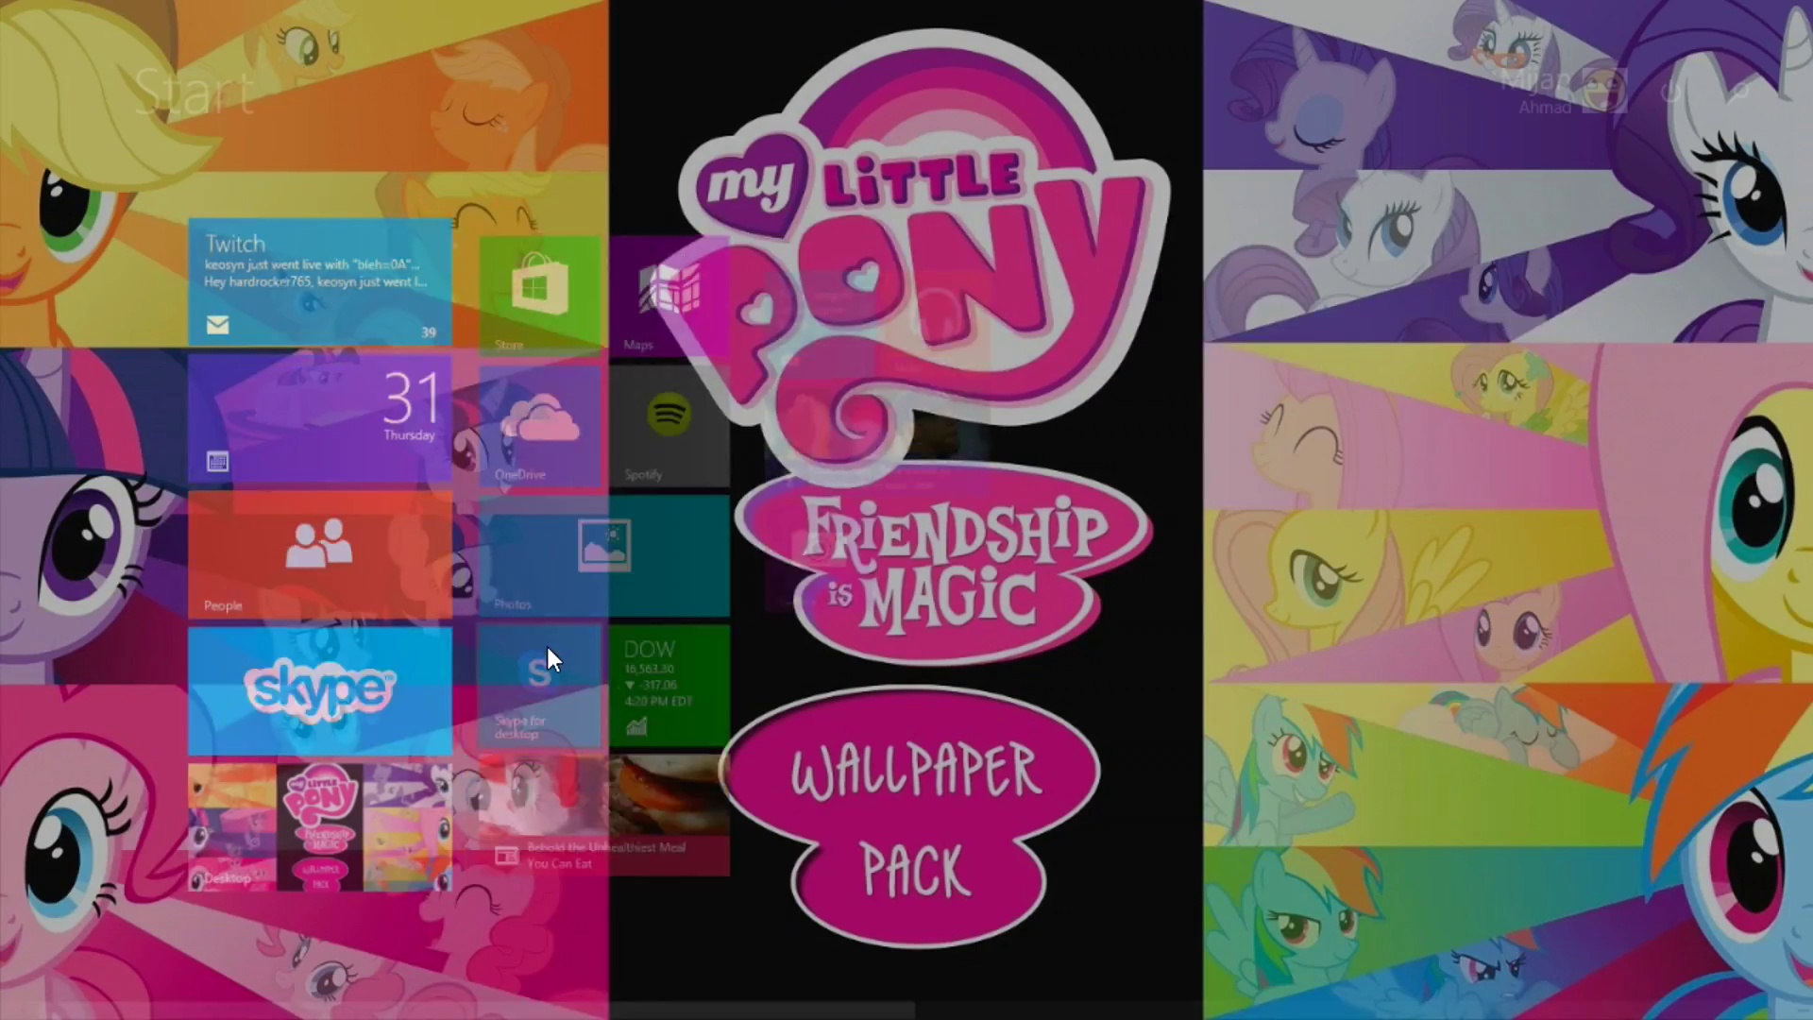
text(Fonts)
key(Return)
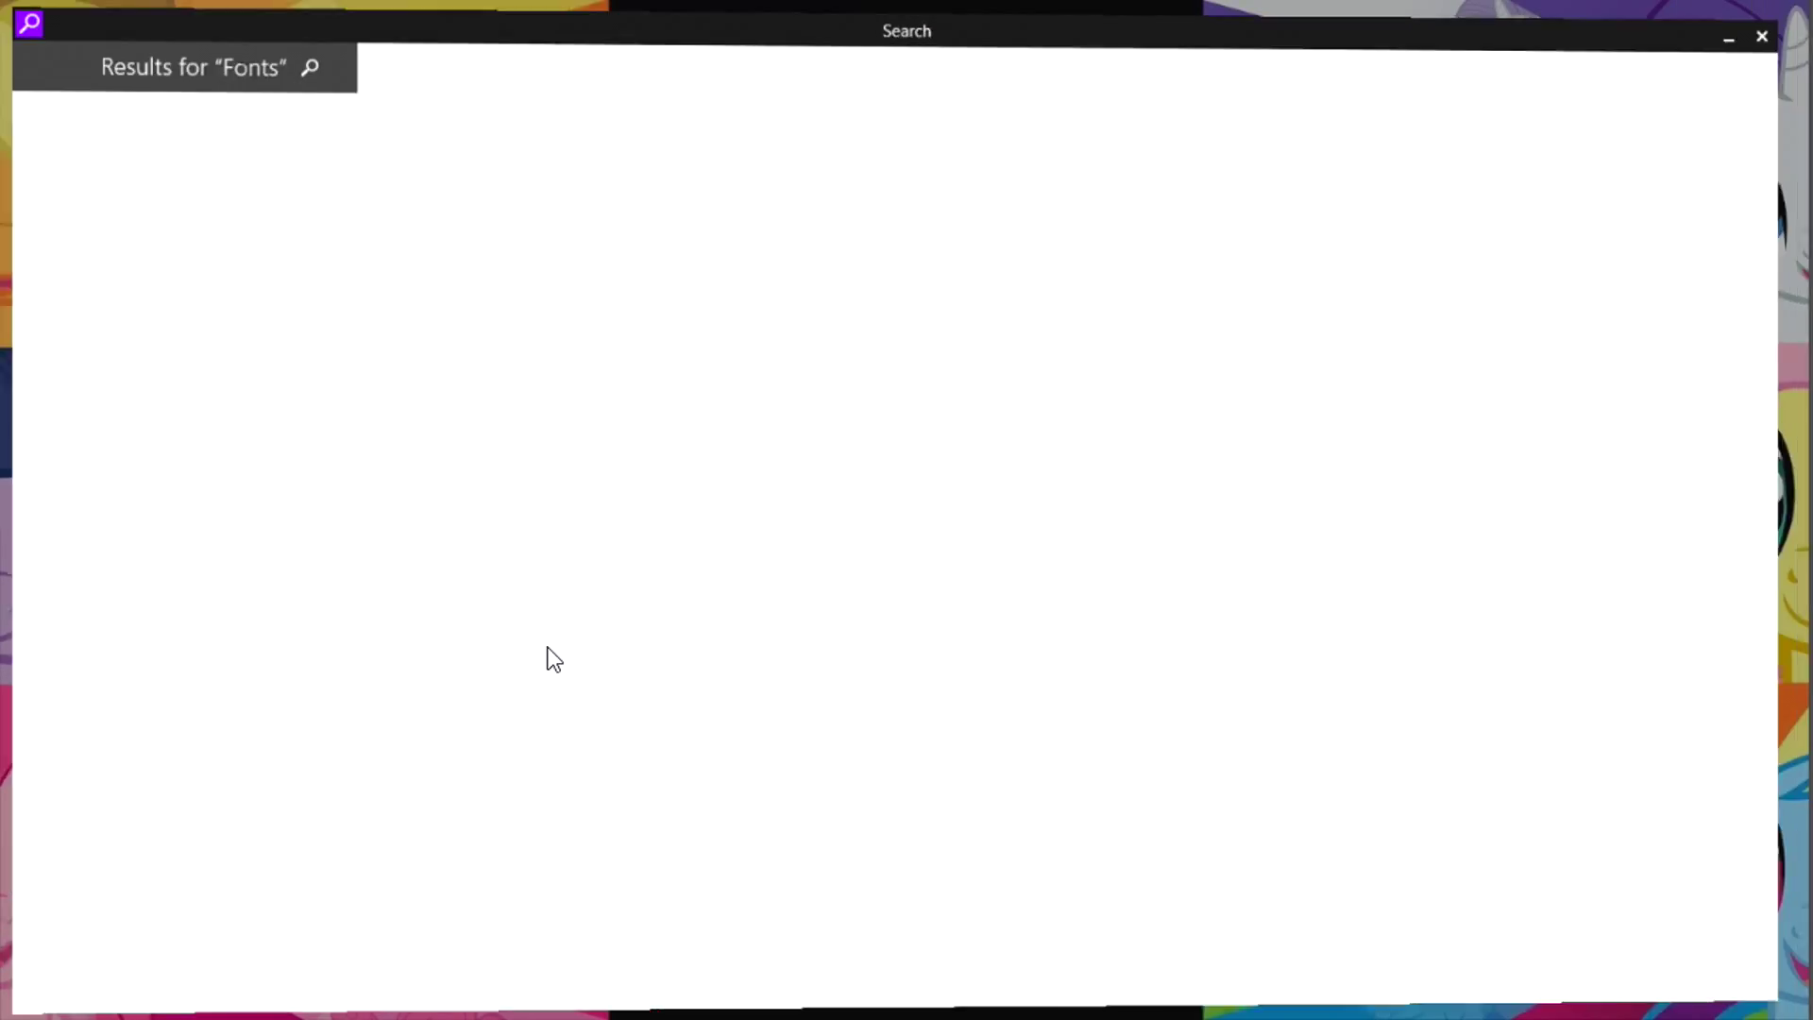
click(243, 202)
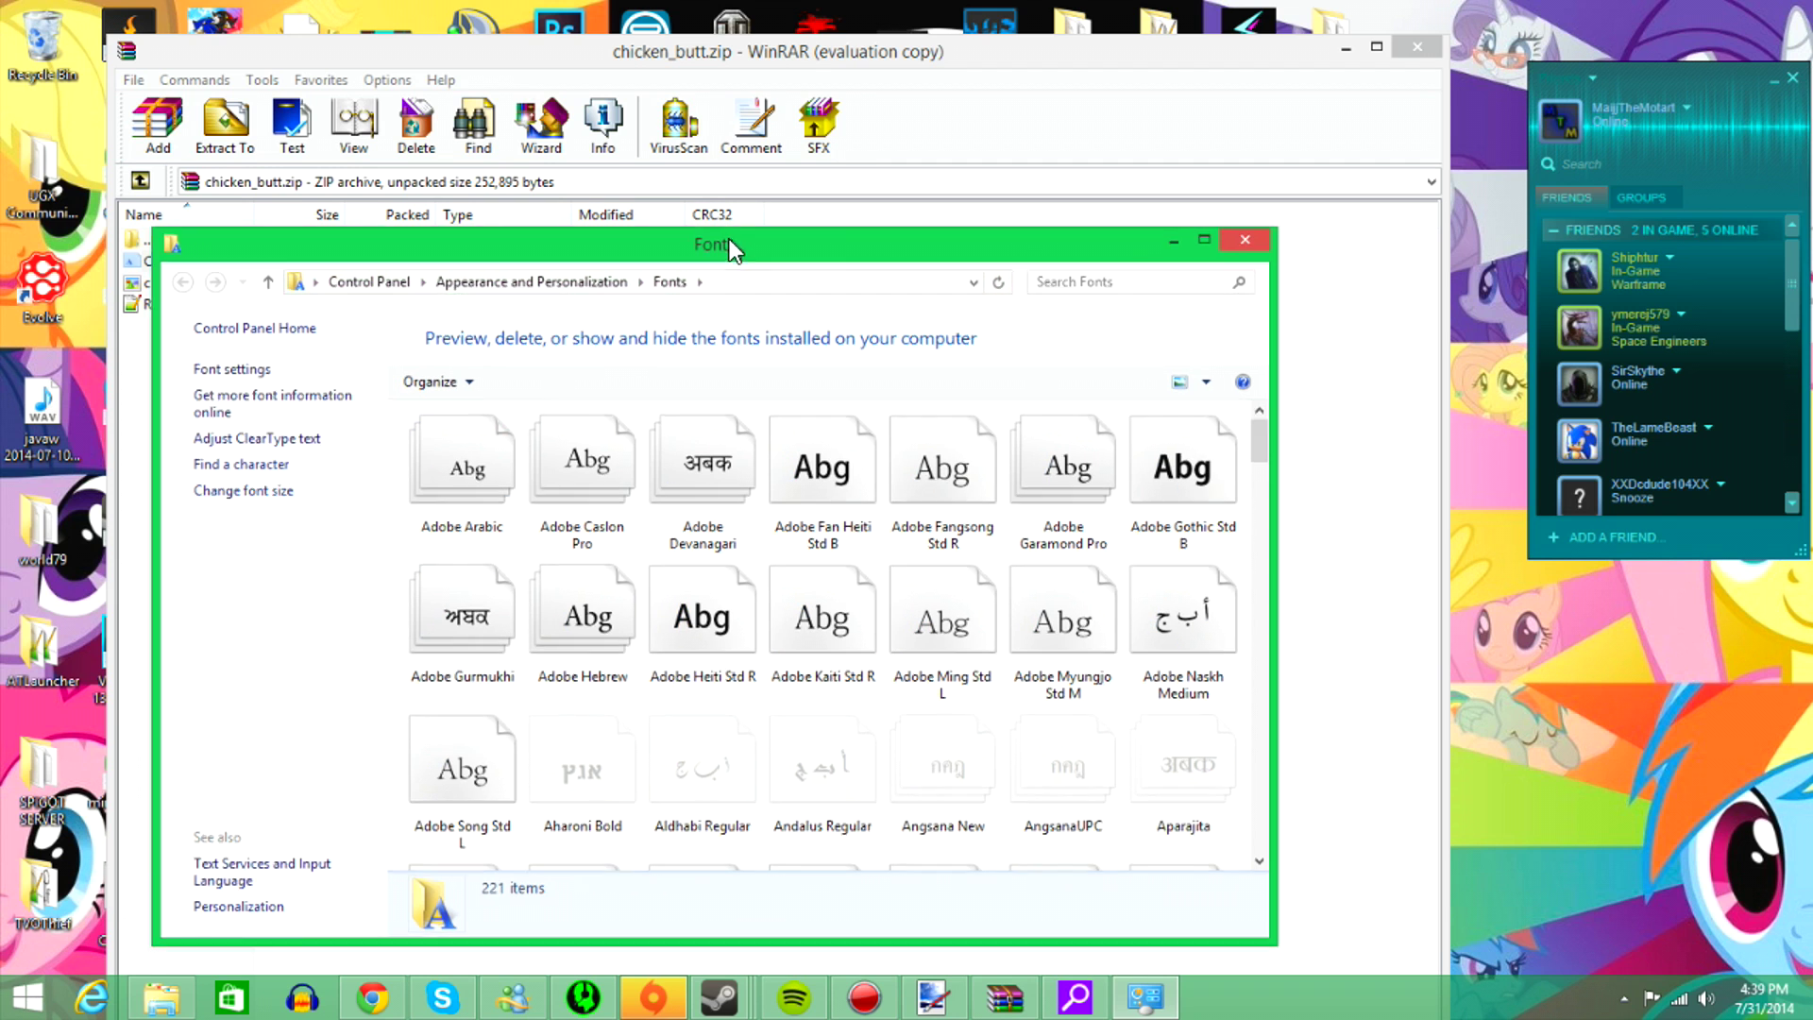
- Install Chicken Butt.ttf by copying it from the archive into the Fonts folder, and close both windows
drag(729, 240, 1298, 230)
drag(329, 274, 1670, 406)
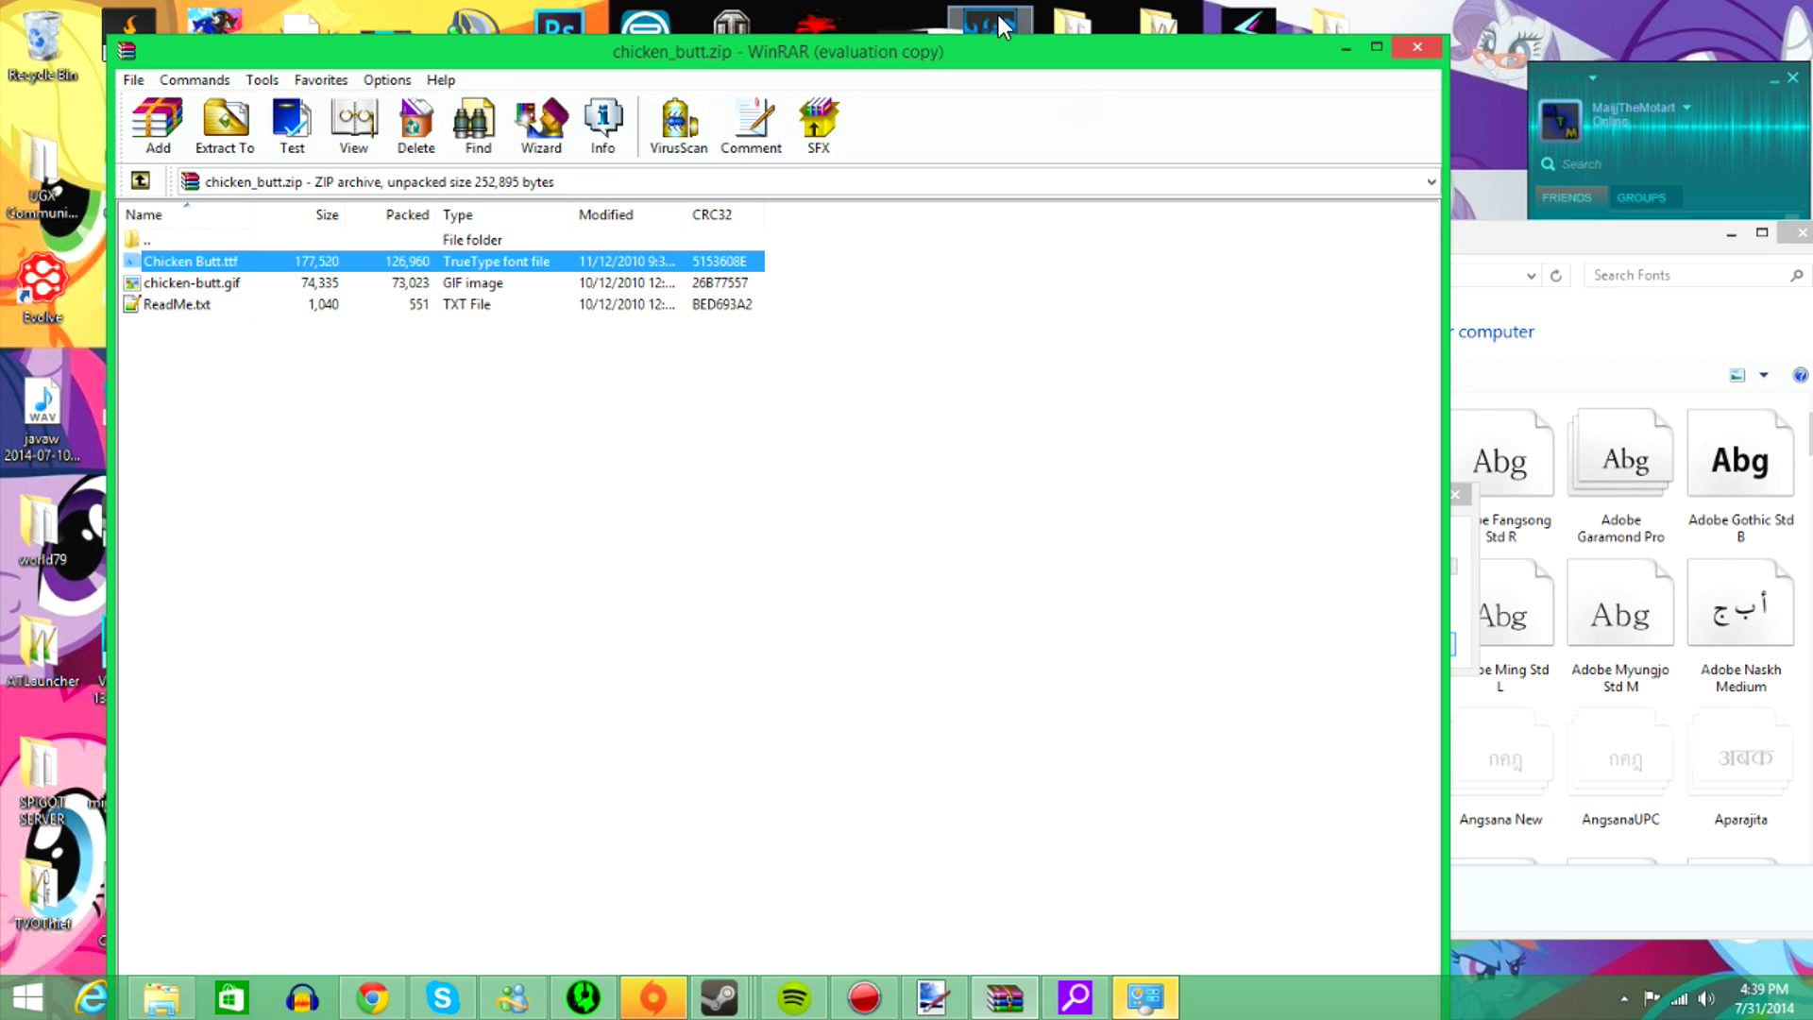
drag(1000, 52, 1000, 131)
click(1586, 231)
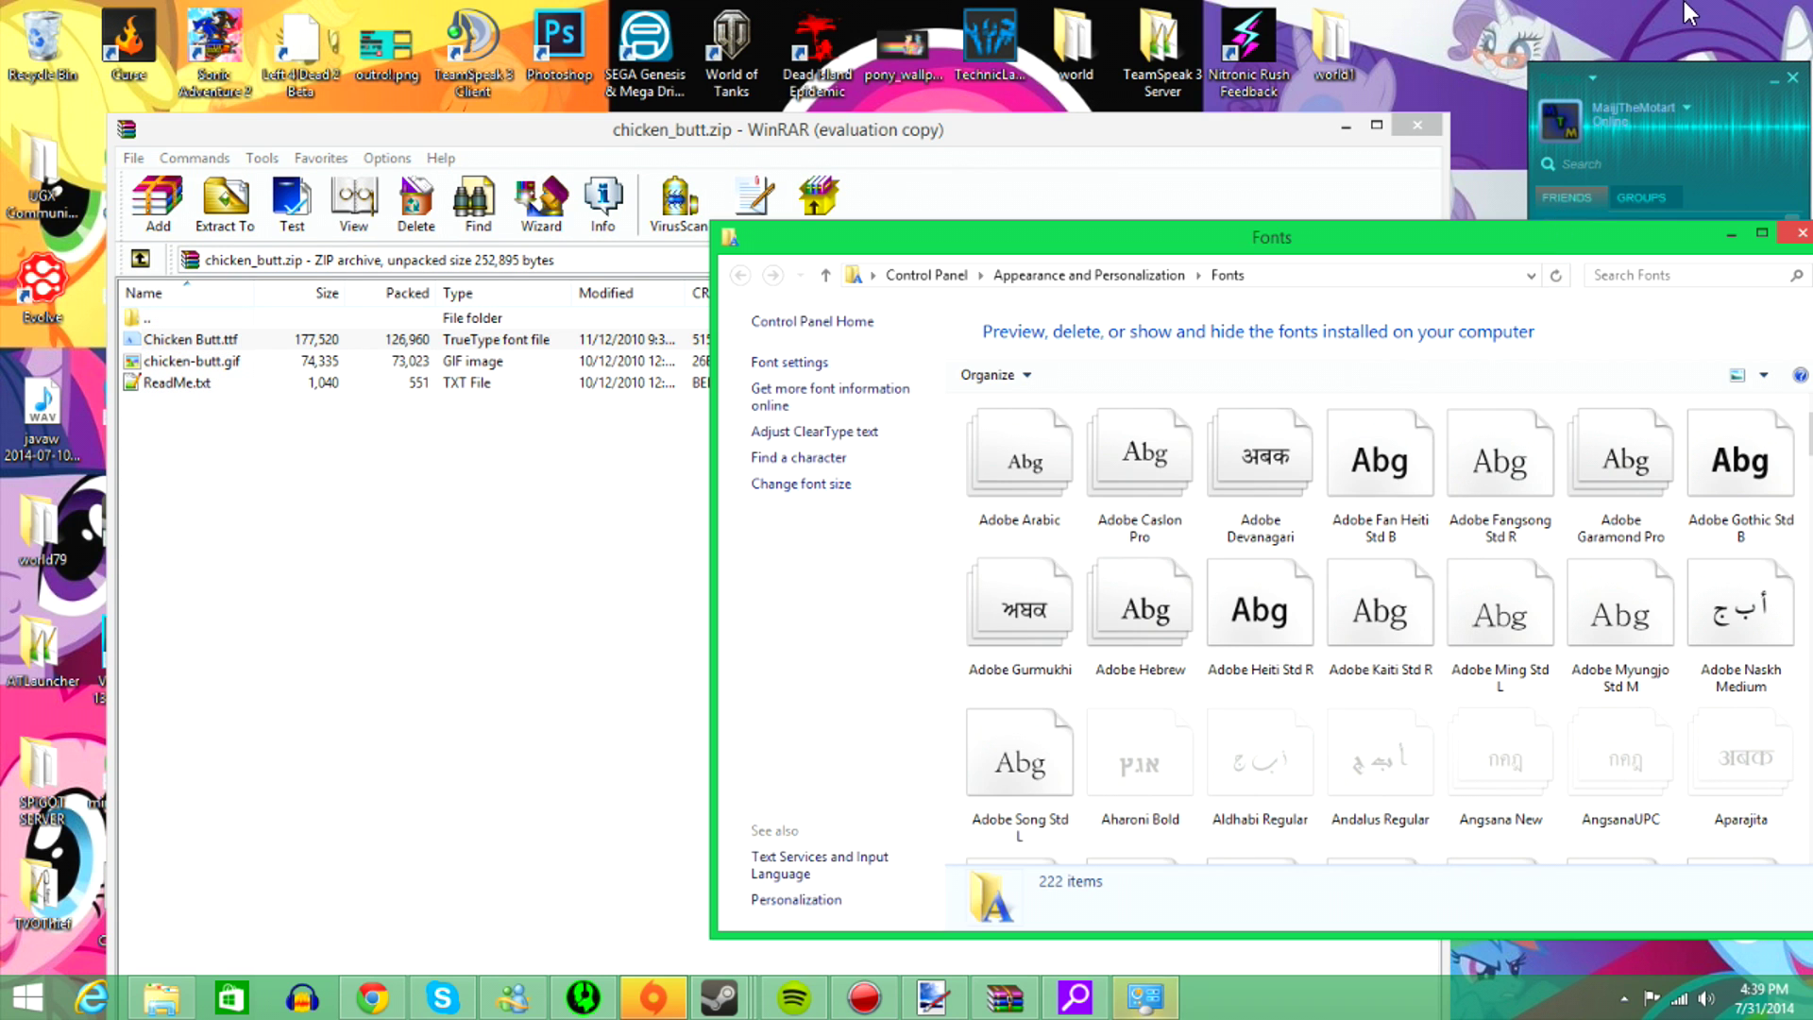
drag(1518, 241, 986, 215)
click(1271, 206)
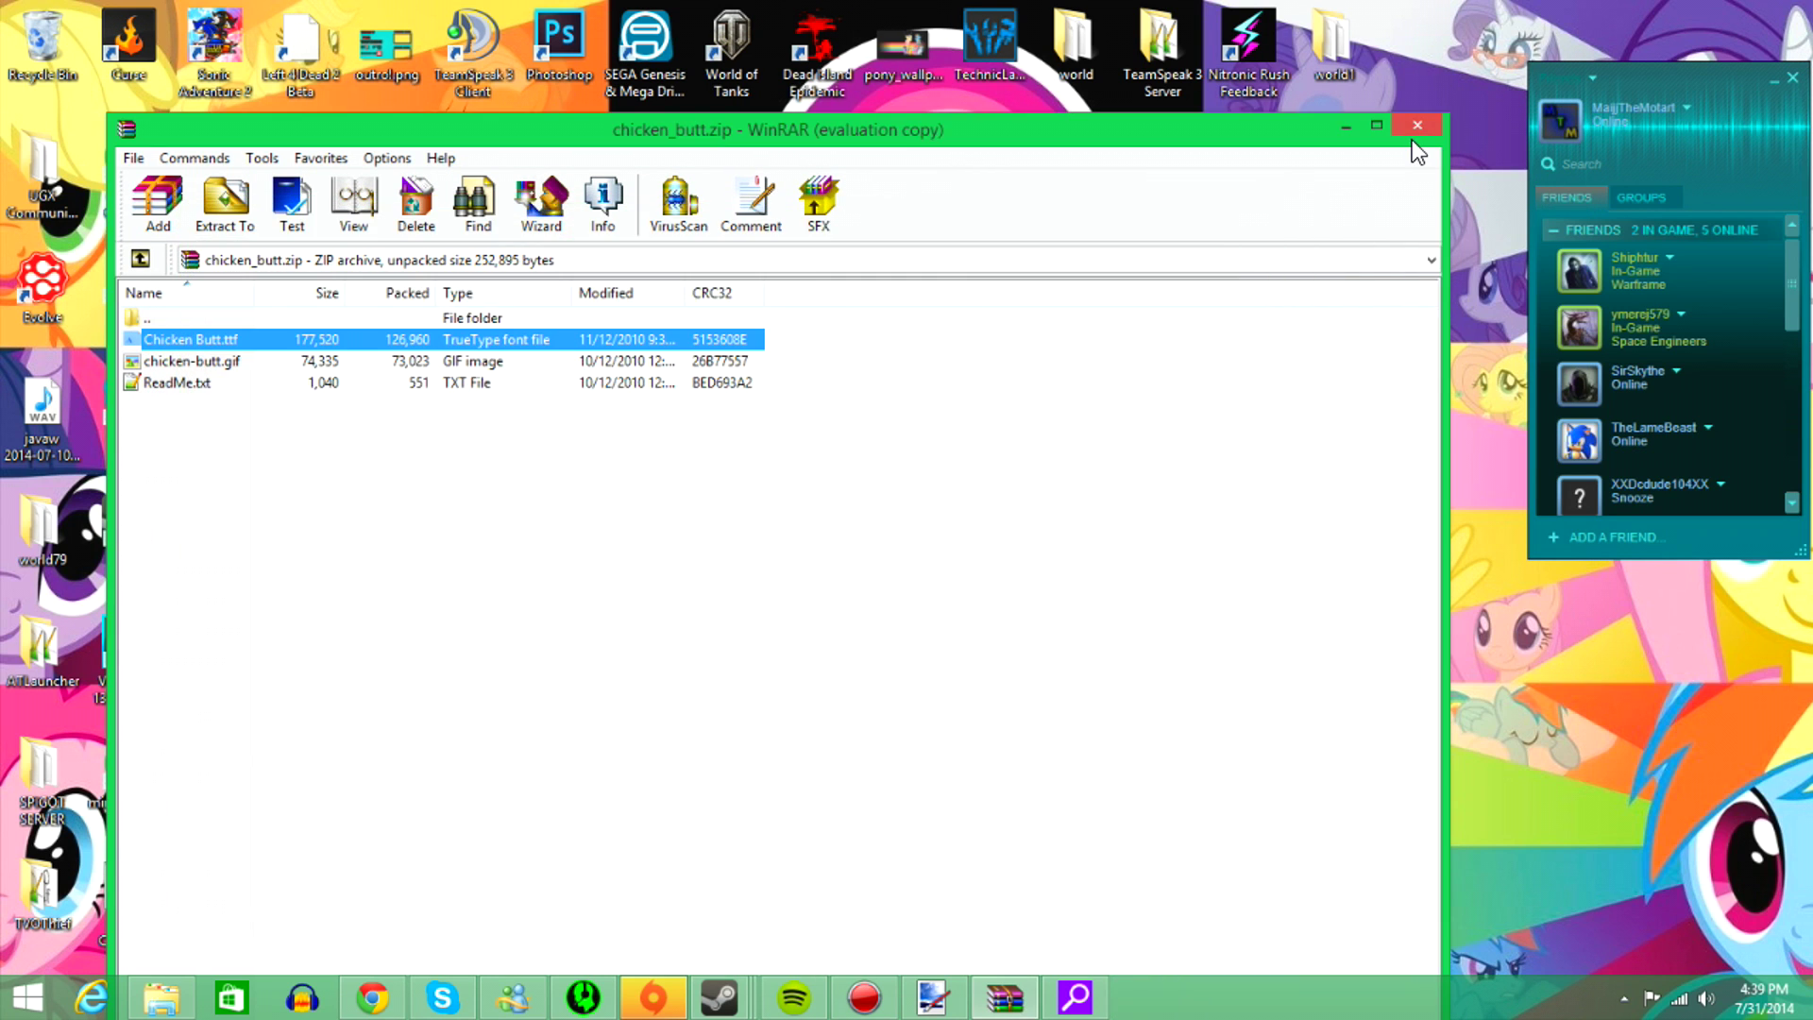
click(1417, 126)
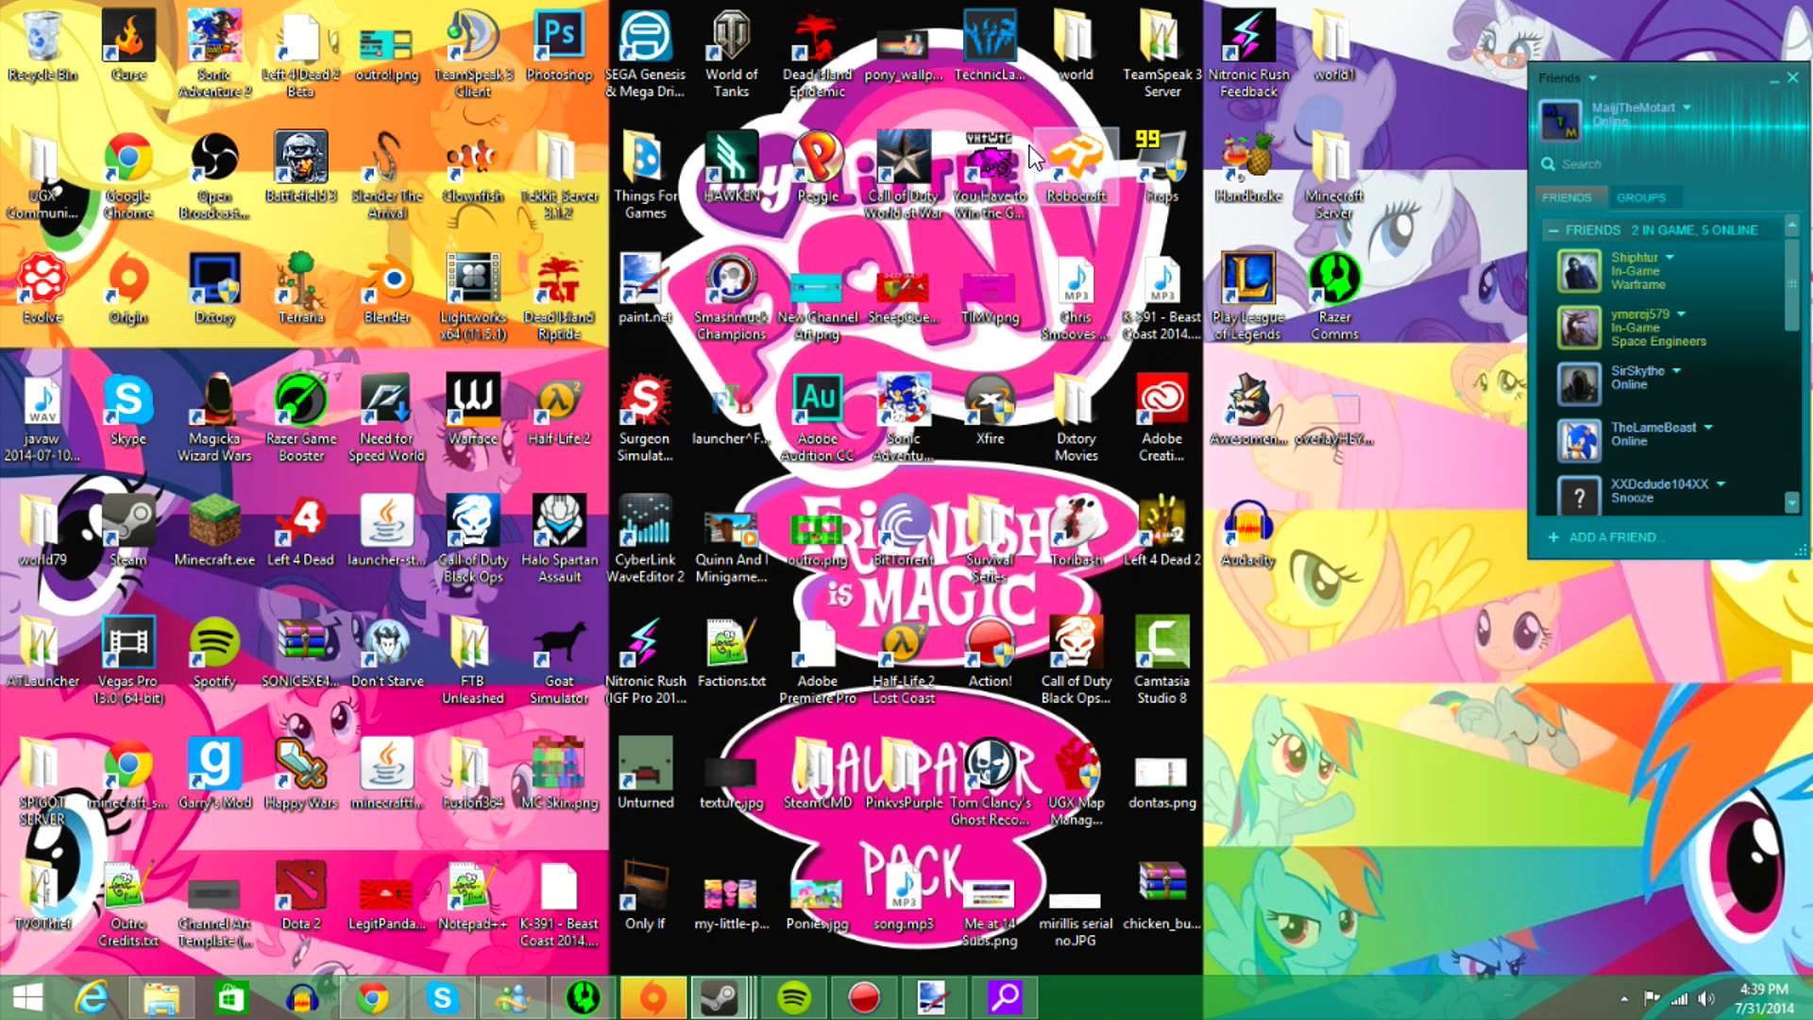
- Switch back to paint.net and set the text font to Chicken Butt
click(931, 996)
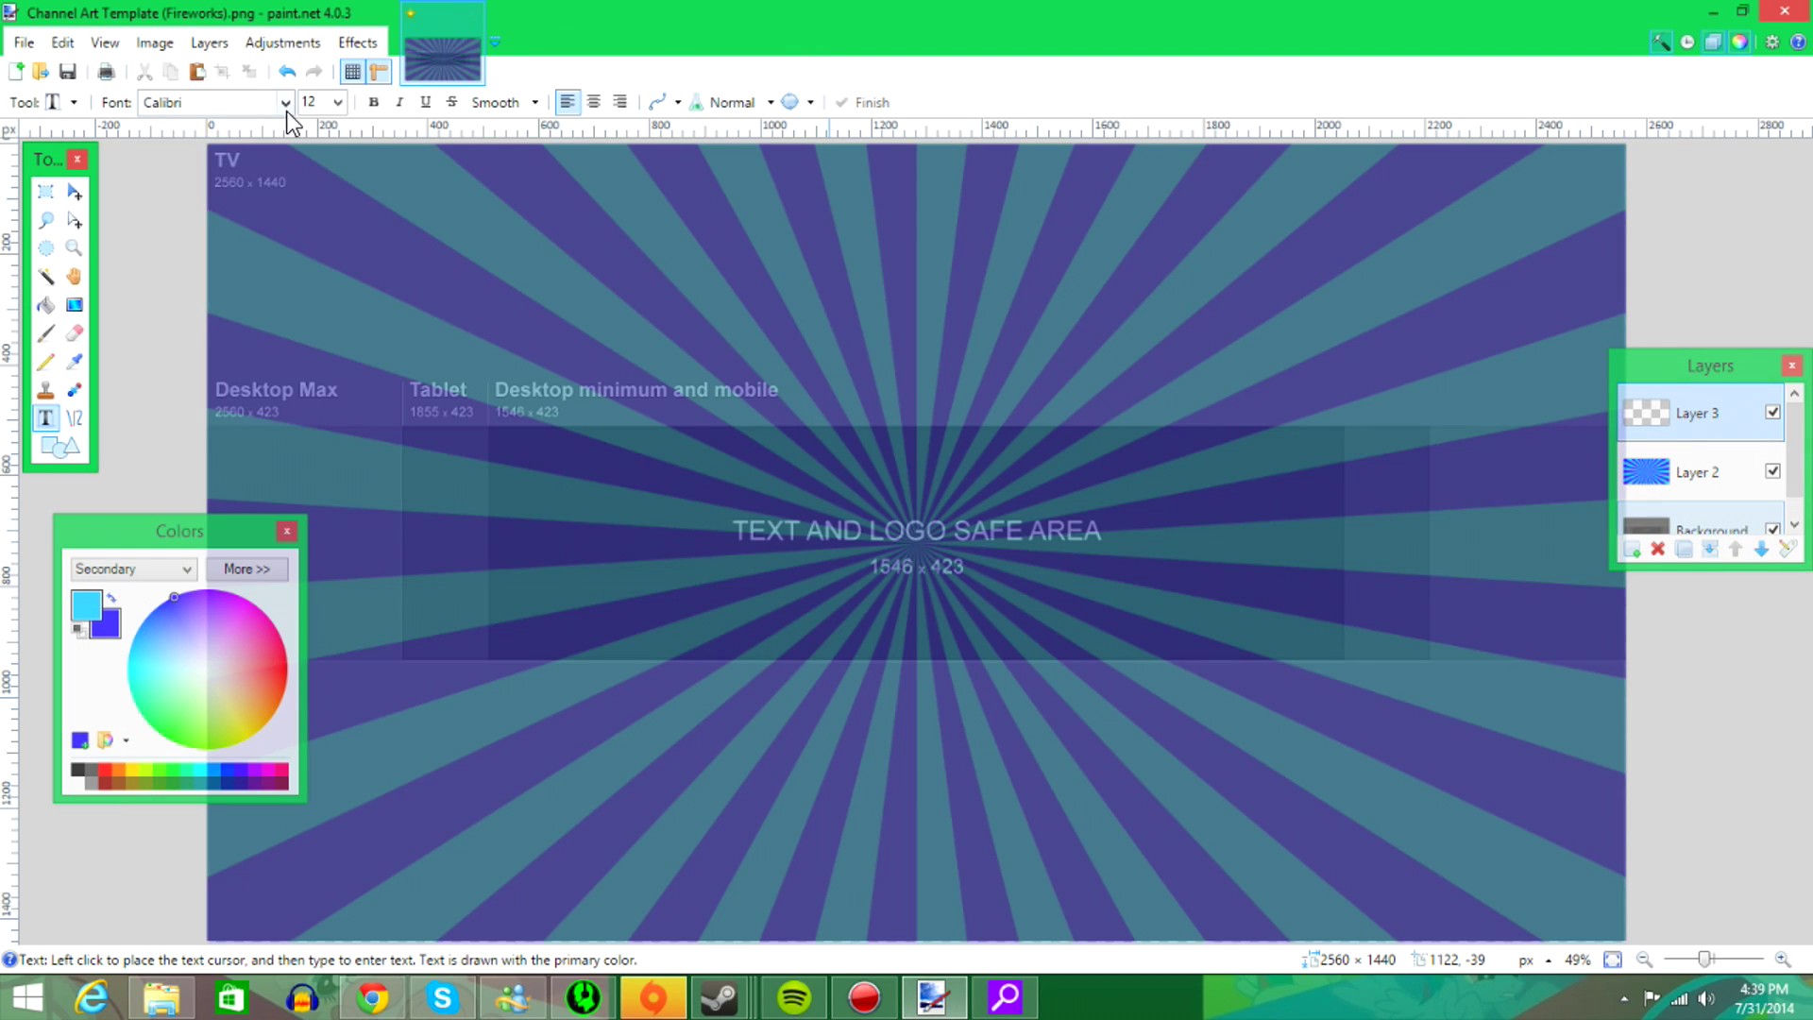
click(286, 108)
scroll(267, 359, down, 4)
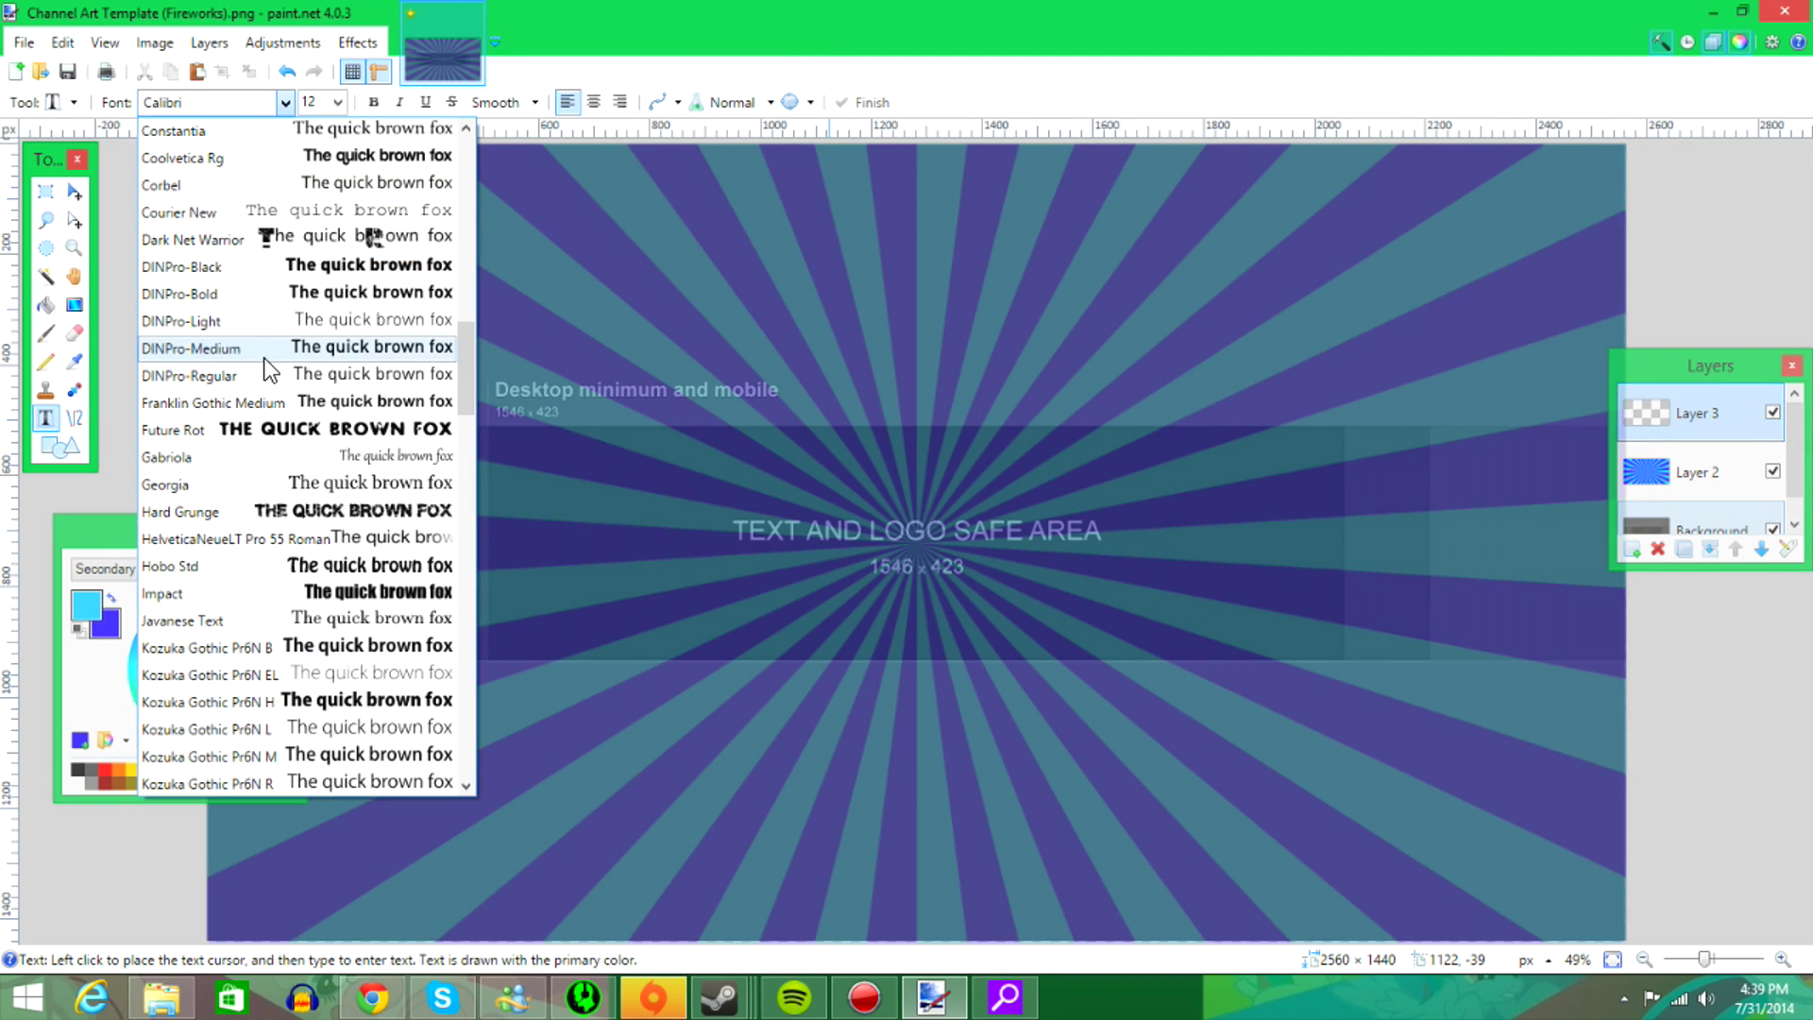
scroll(267, 368, down, 5)
scroll(272, 373, up, 4)
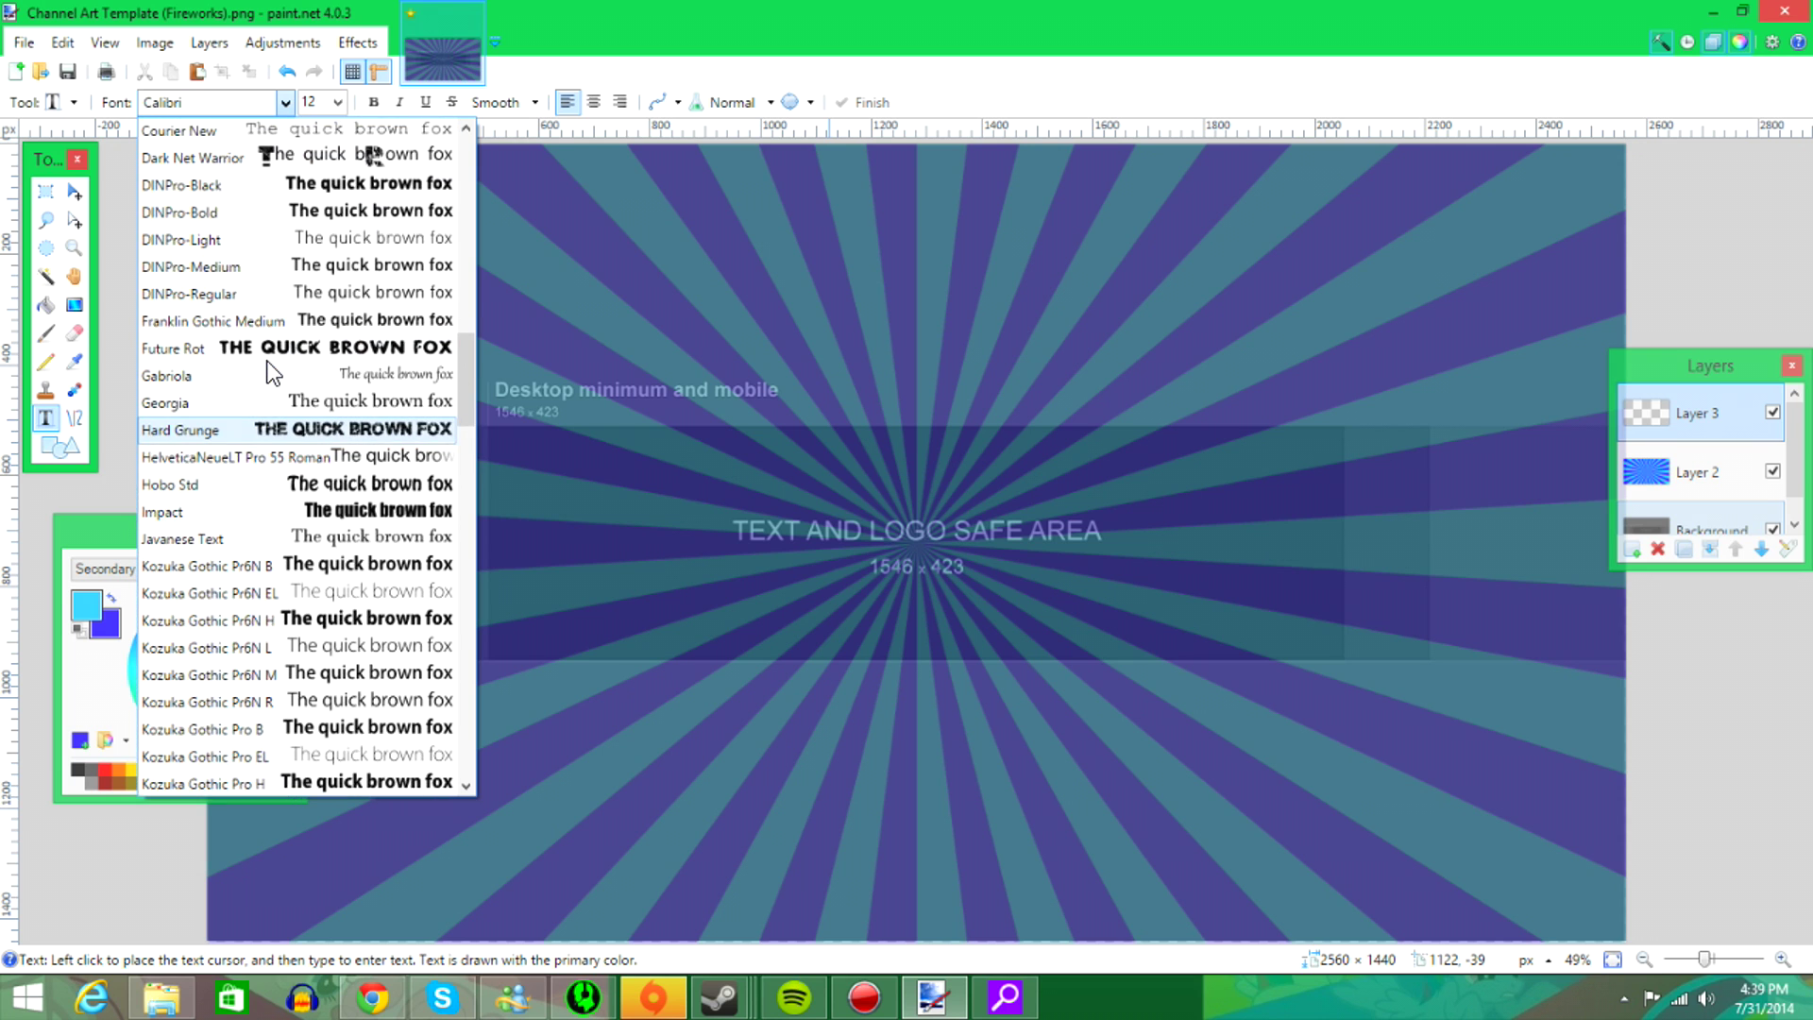
scroll(272, 373, up, 4)
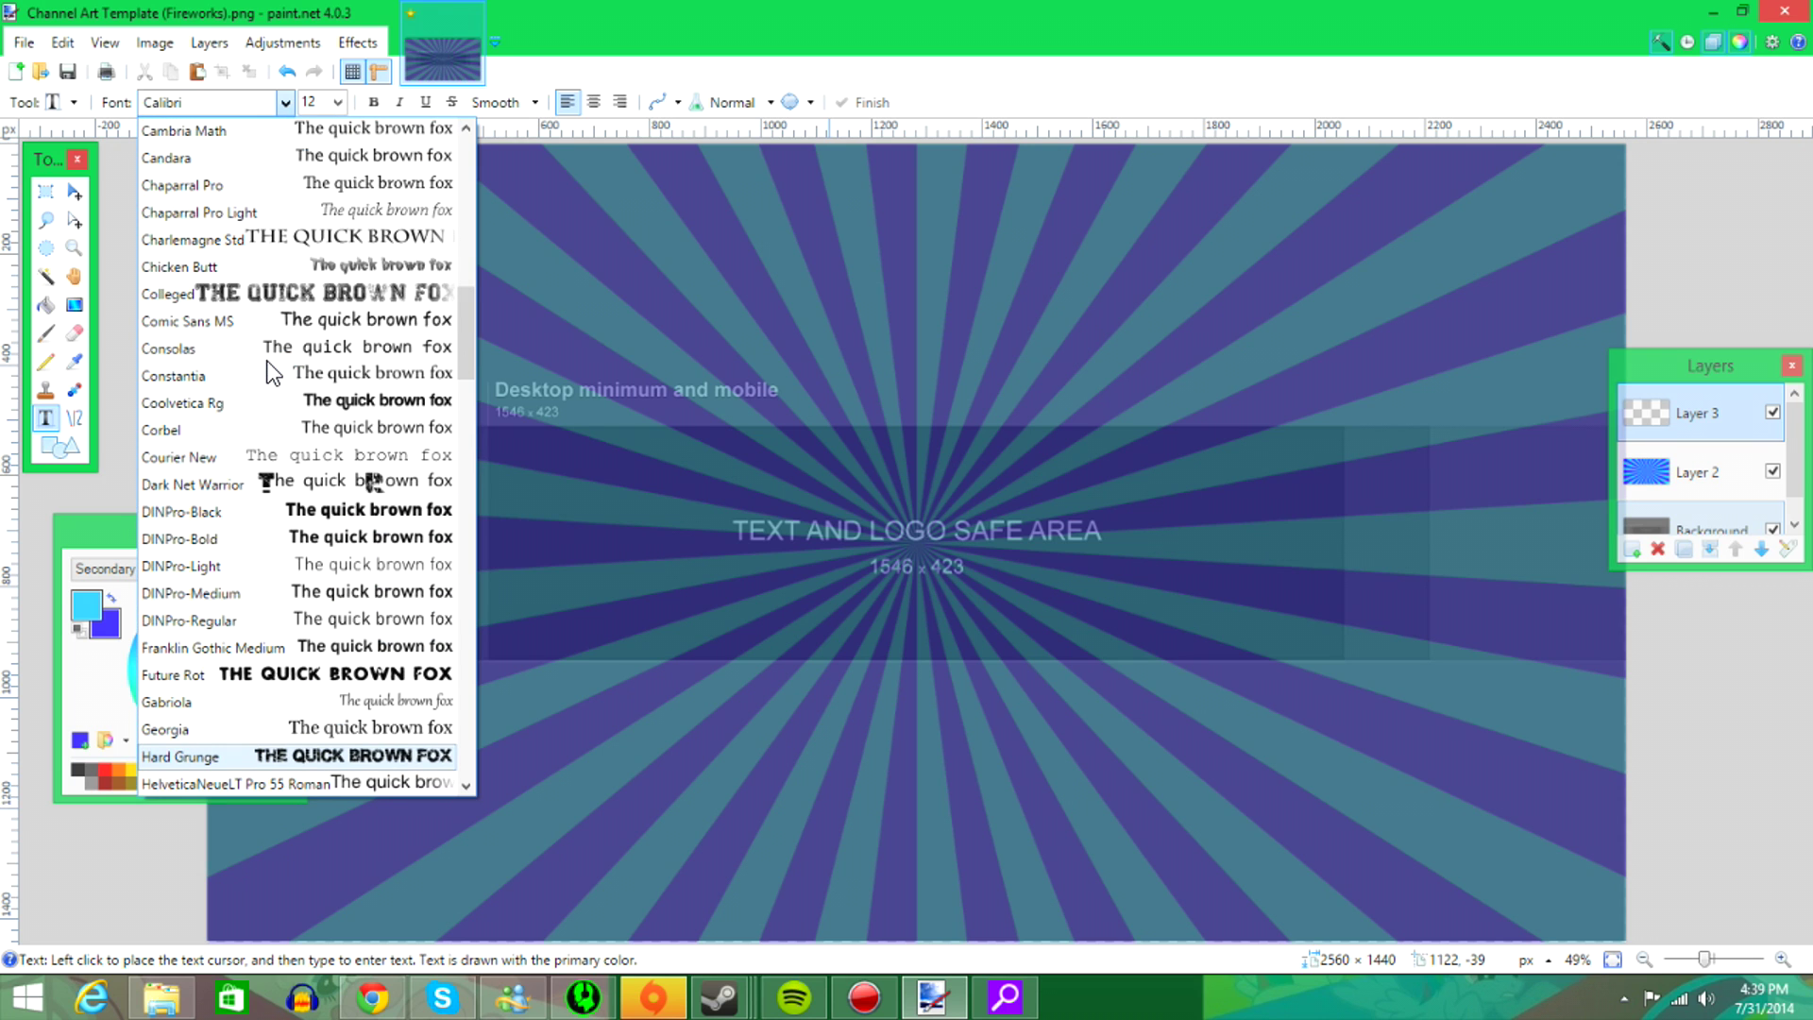
scroll(268, 364, up, 3)
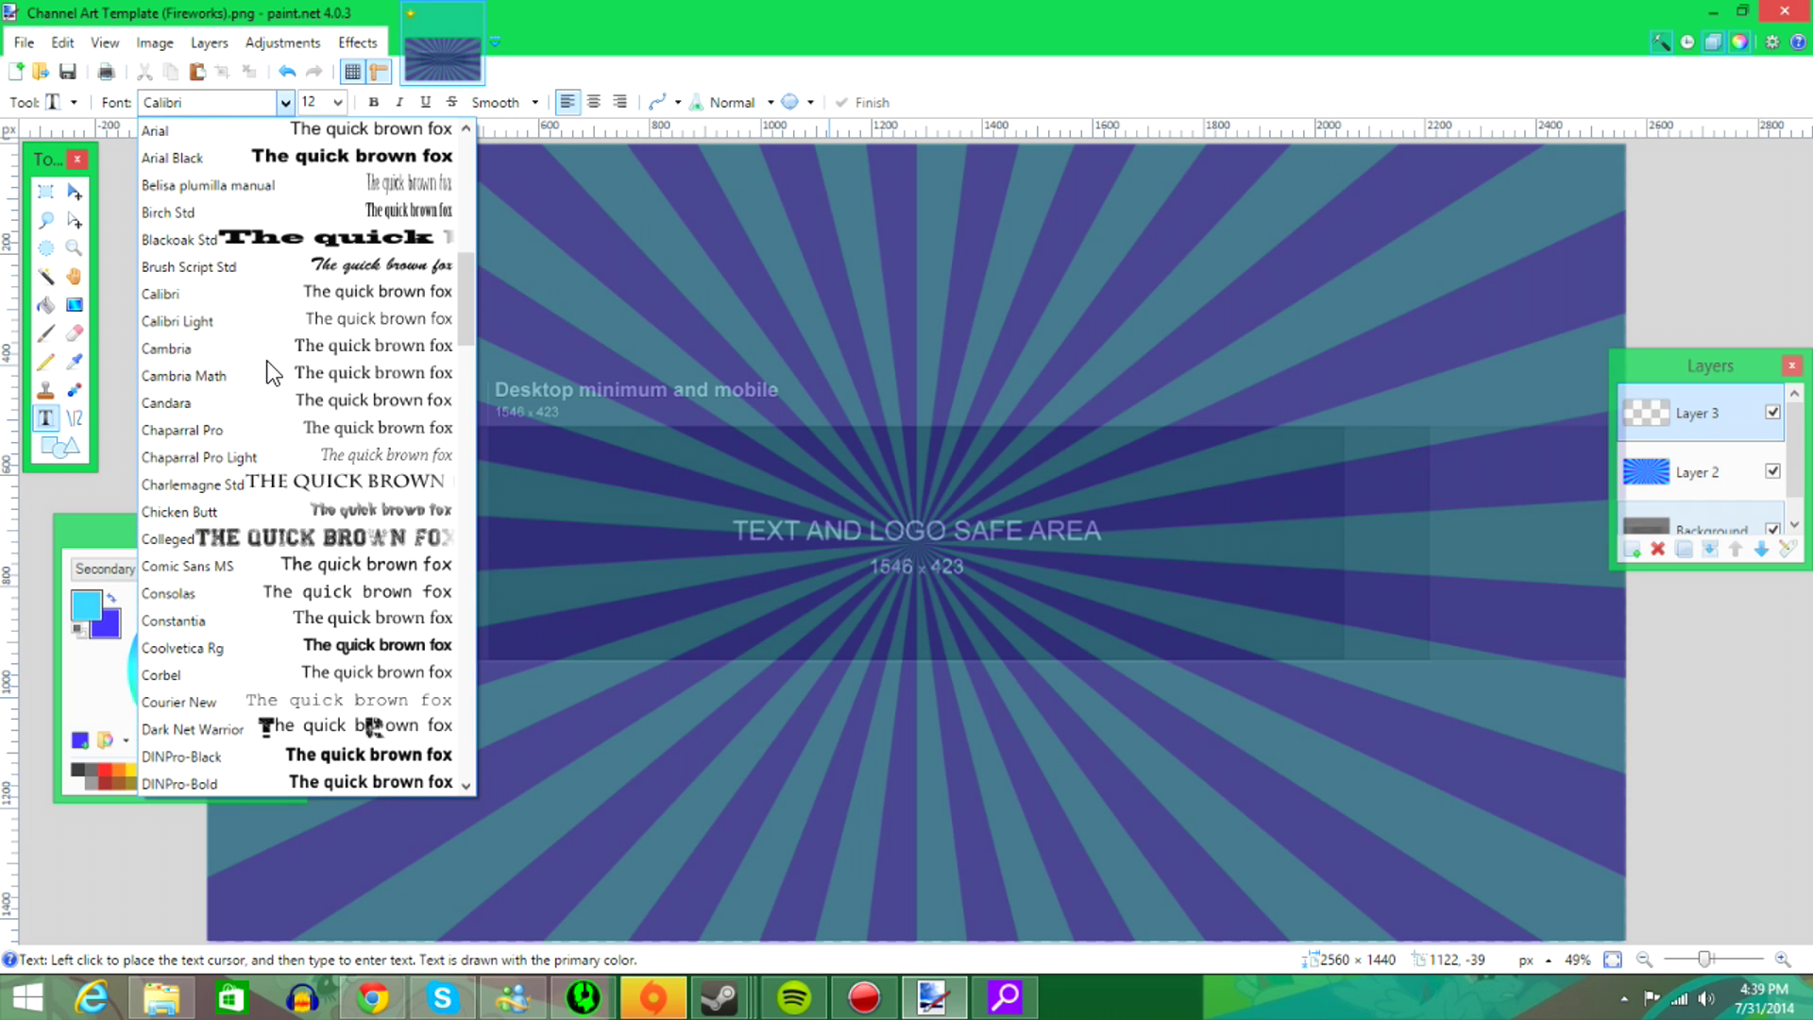
click(261, 510)
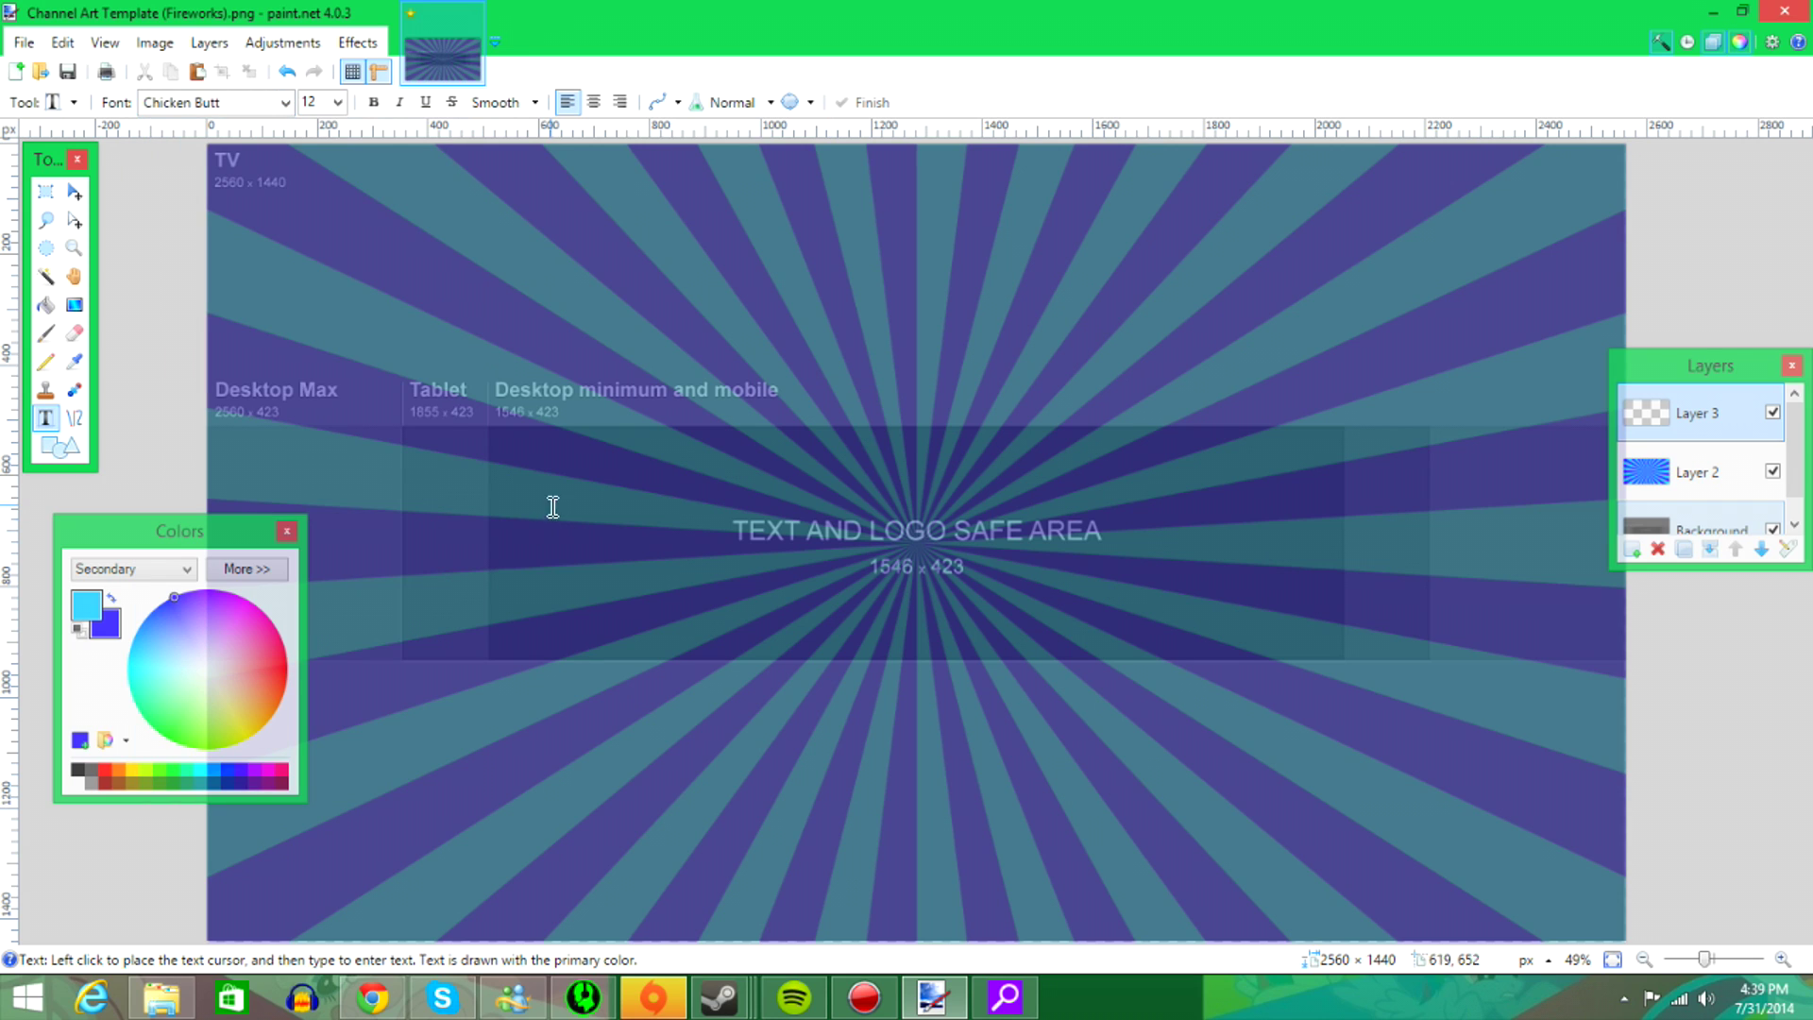
- Set the font size to 84 and place the text cursor in the left part of the safe area
click(338, 105)
click(323, 398)
click(588, 507)
text(maljjisamotar)
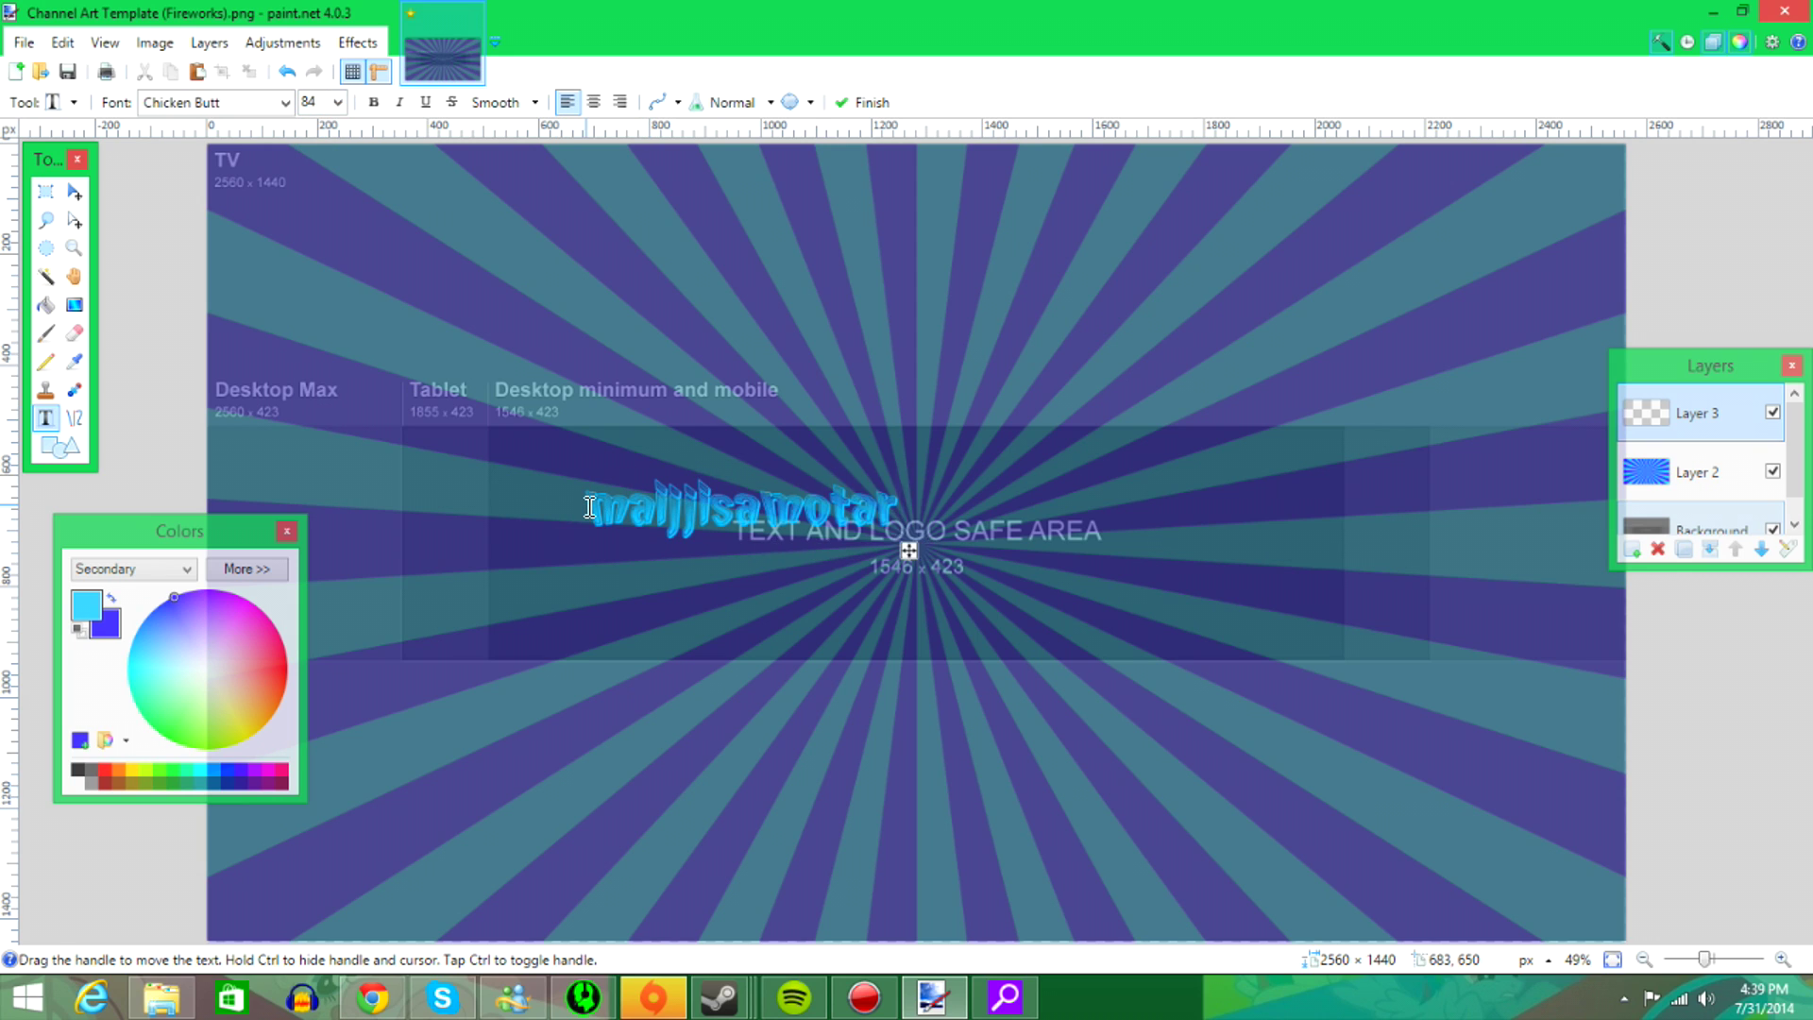
key(BackSpace)
key(BackSpace)
key(BackSpace)
key(BackSpace)
key(BackSpace)
key(BackSpace)
key(BackSpace)
key(BackSpace)
key(BackSpace)
key(BackSpace)
key(BackSpace)
key(BackSpace)
key(BackSpace)
- Enter the channel name in capitals as "MAIJJISAMOTART" and move the text towards the centre of the safe area
text(MAIJ)
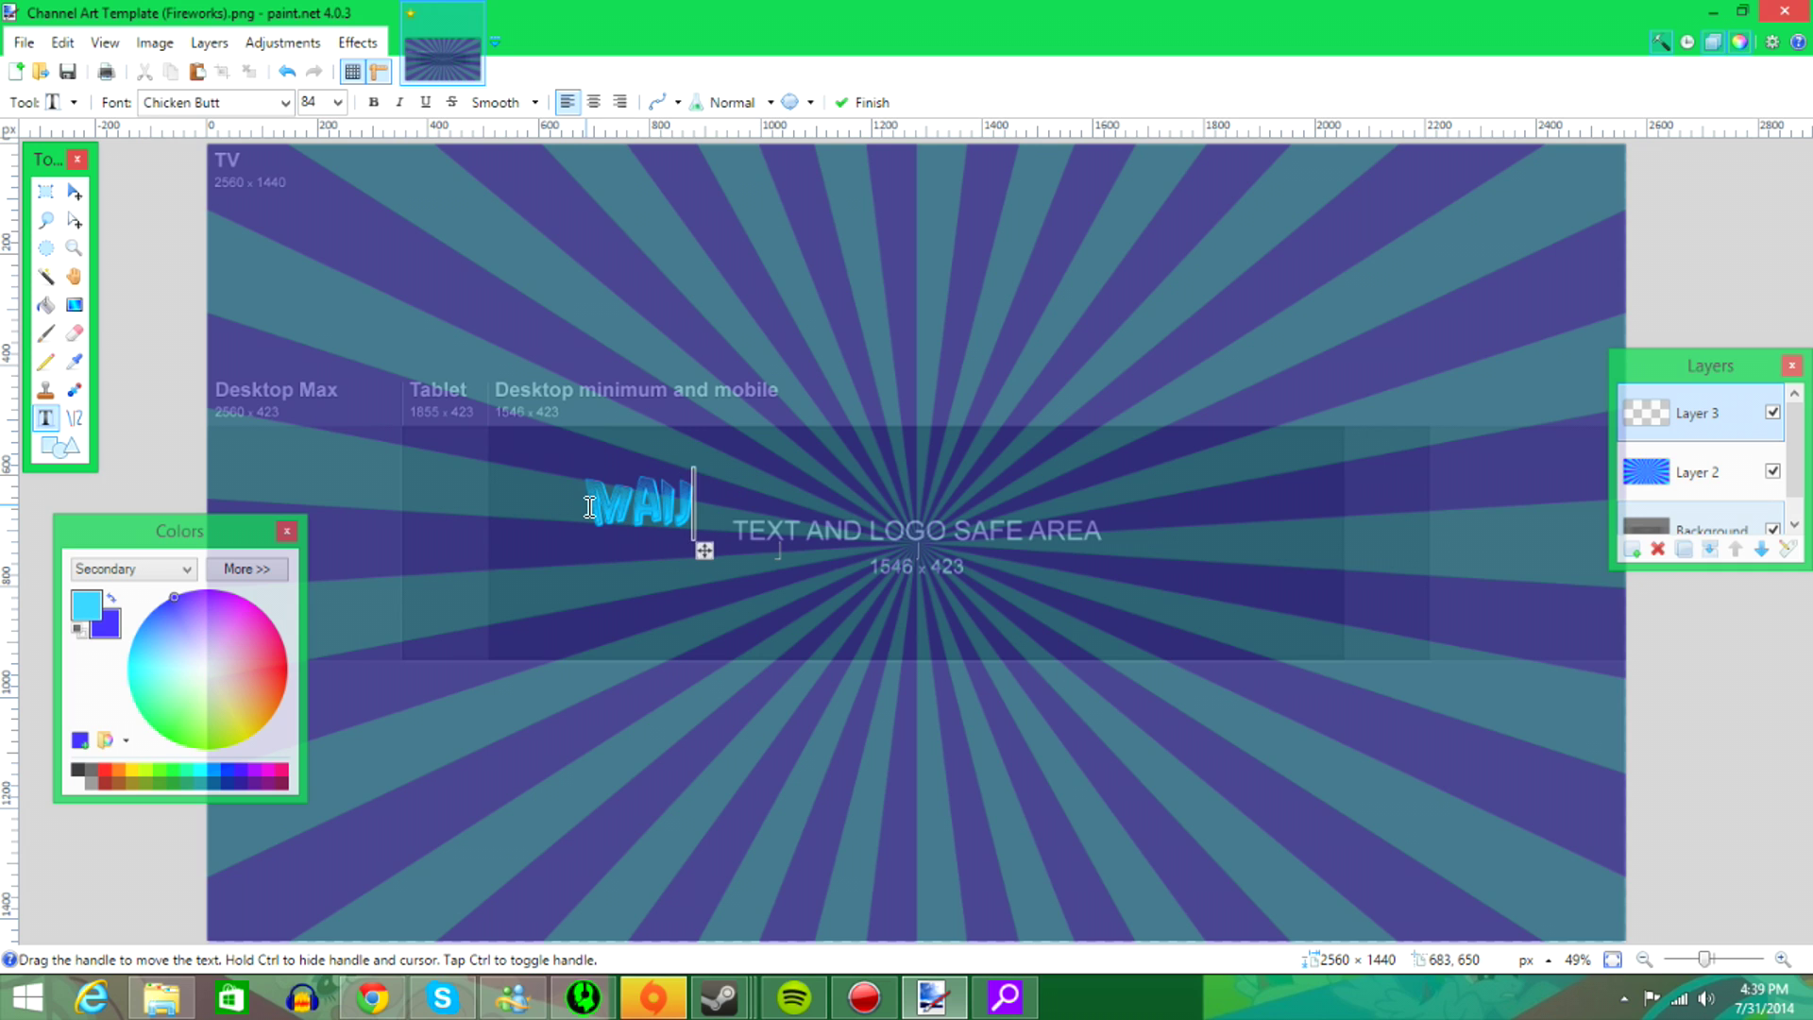
text(JISAMOTART)
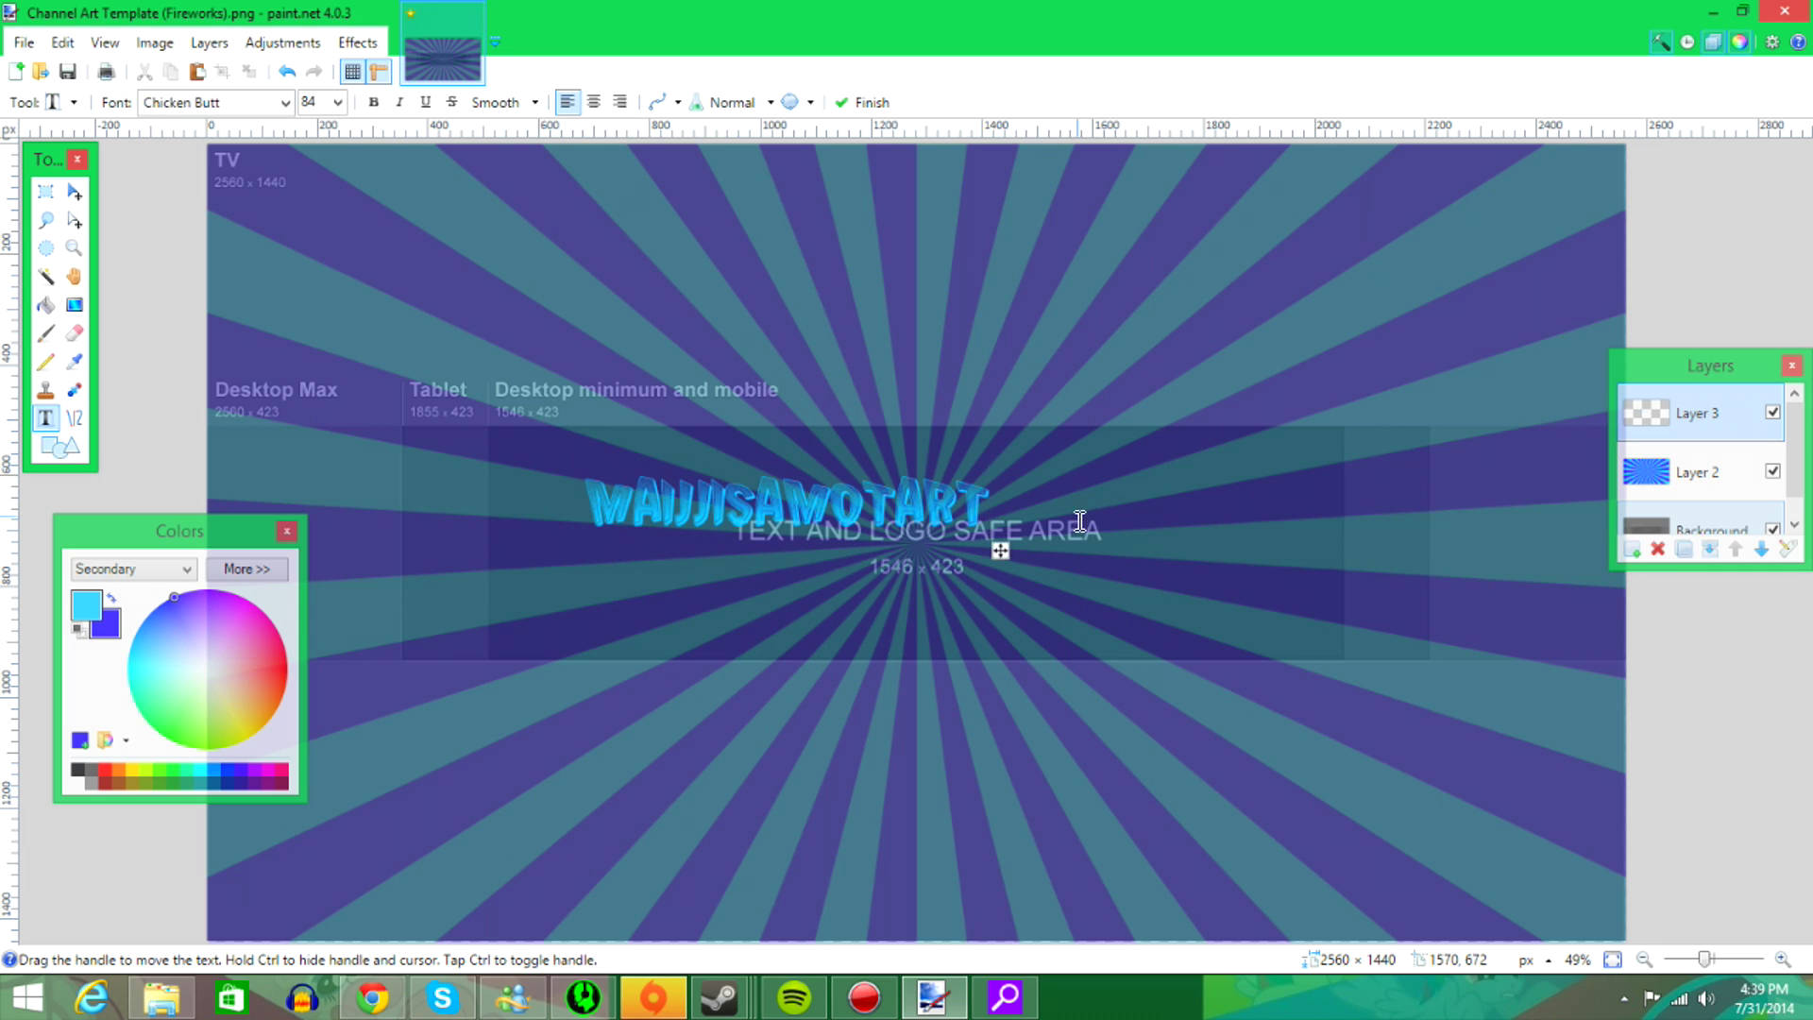
drag(1003, 551, 1148, 577)
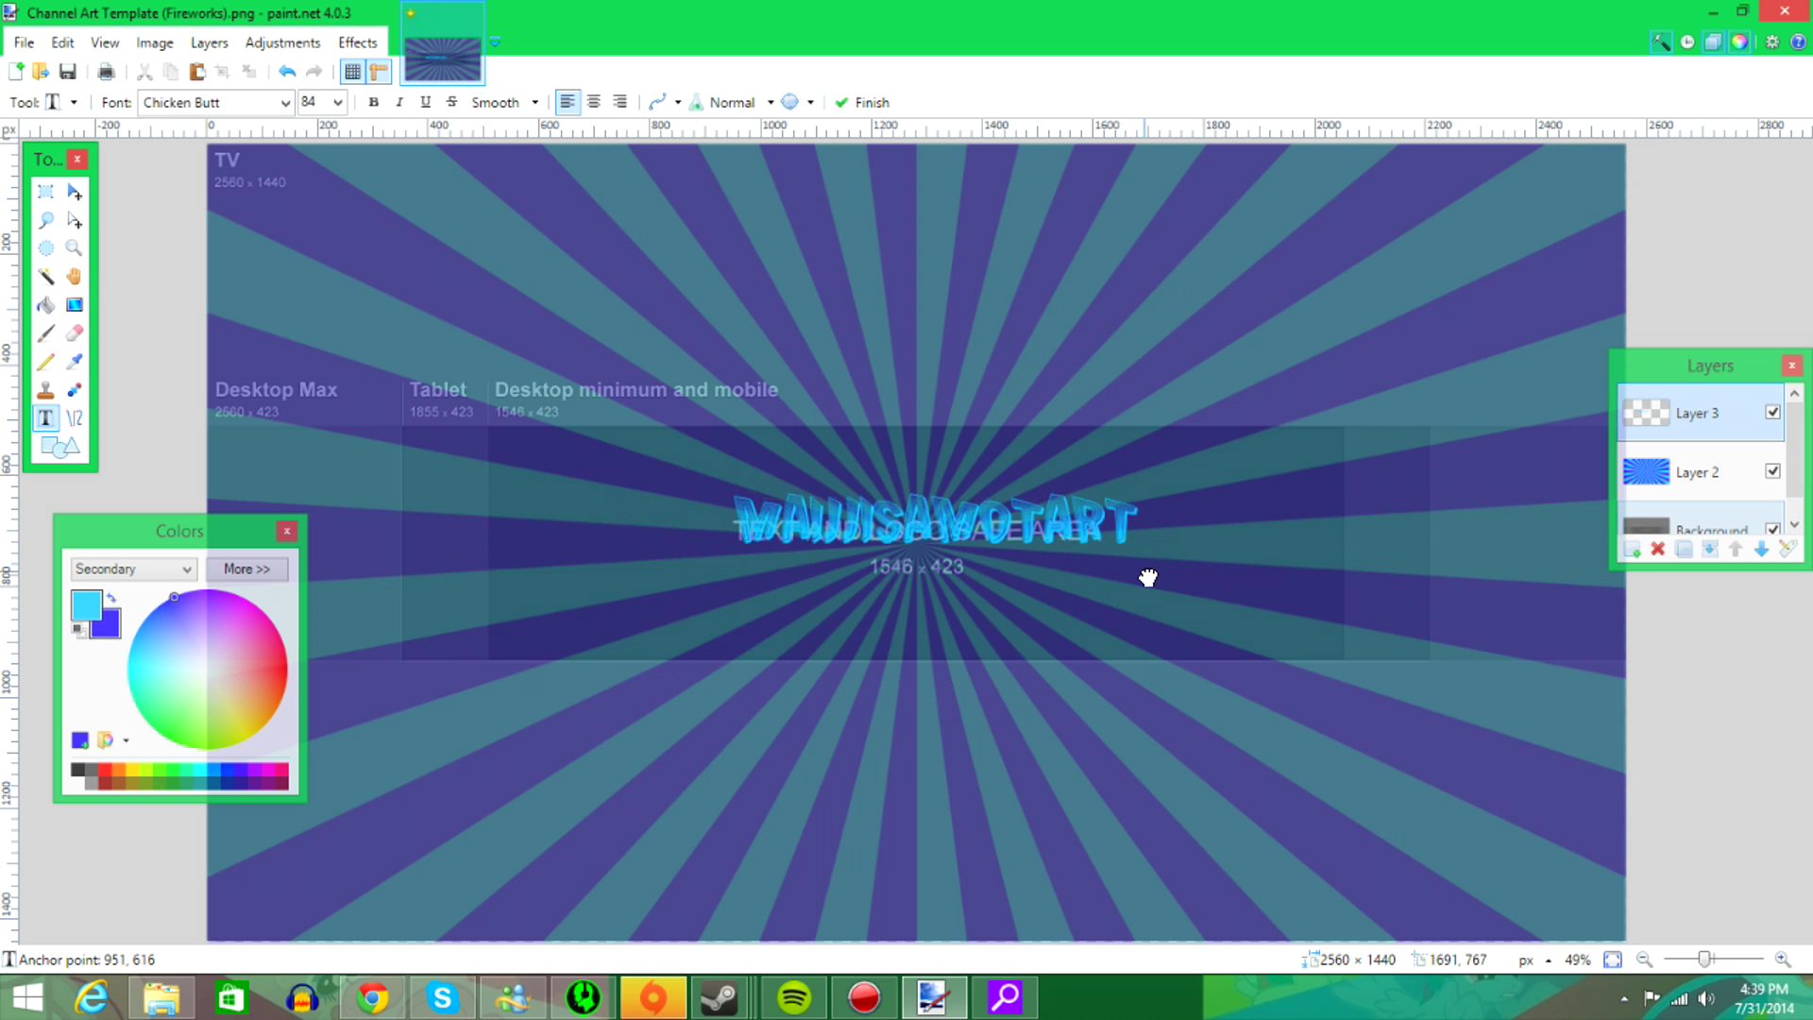
- Enlarge the channel name to font size 96, shift it slightly to recentre it and finish the text
click(336, 102)
click(314, 422)
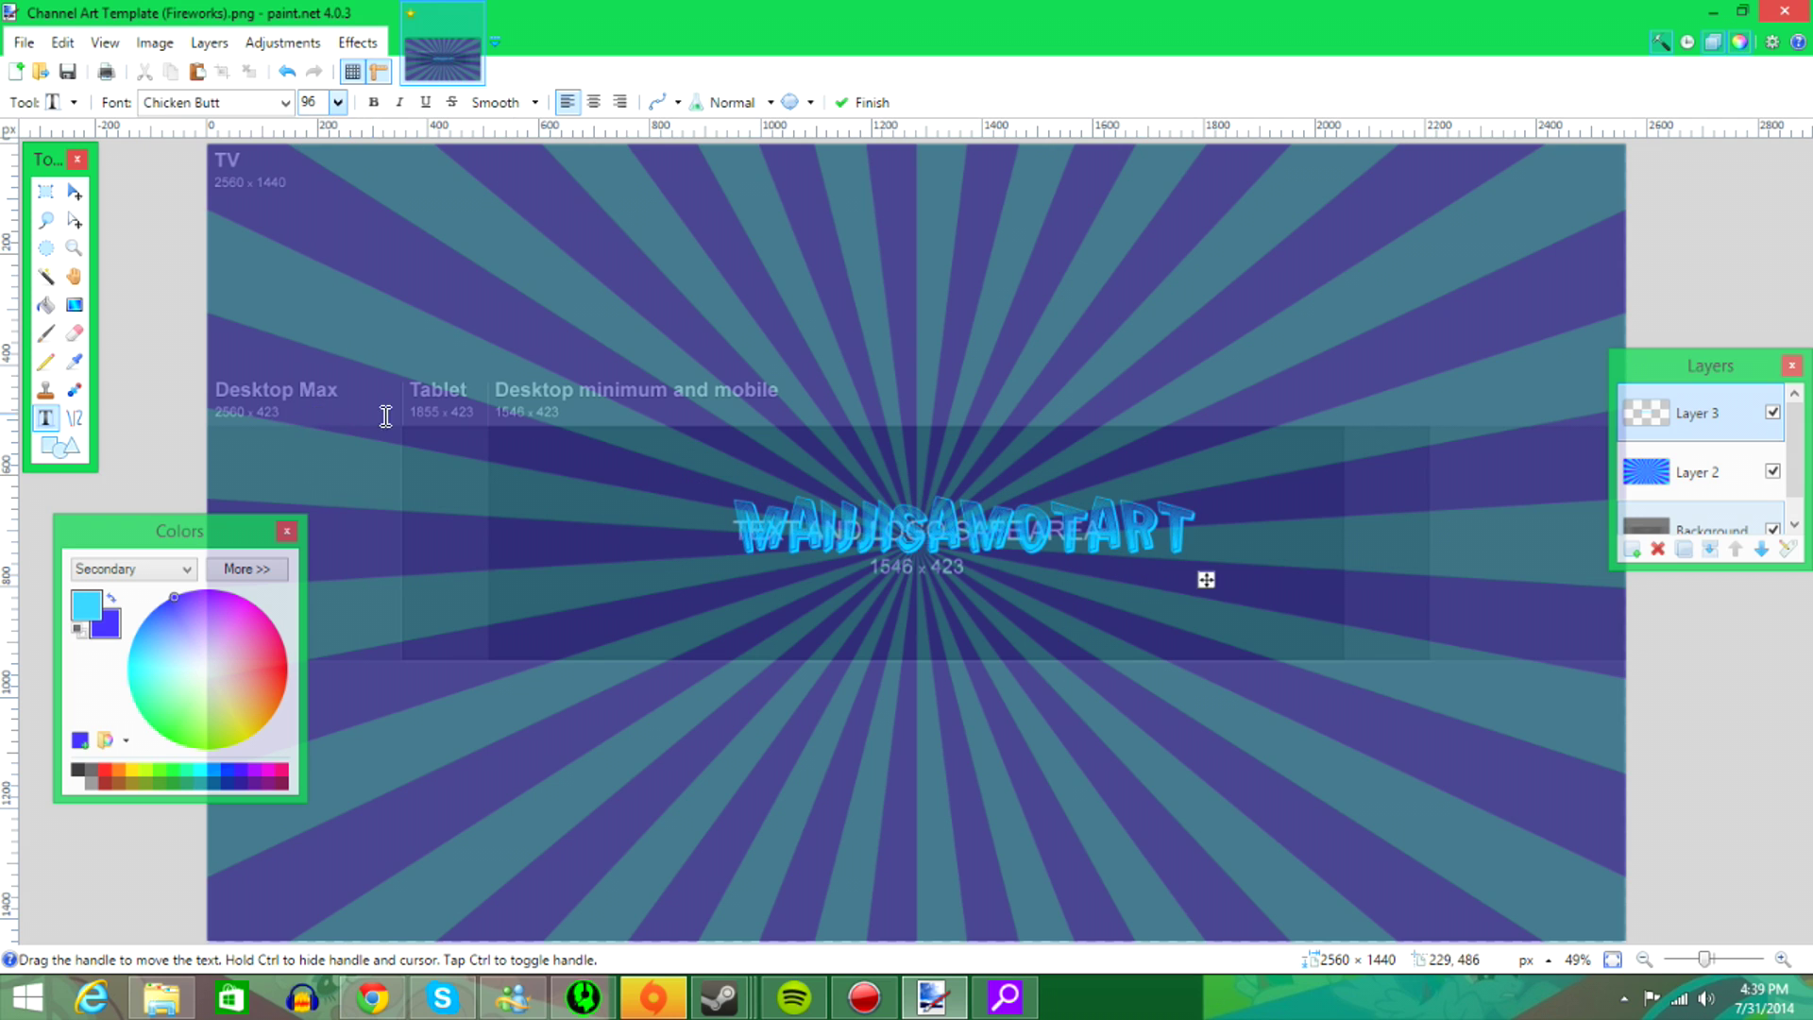
drag(1217, 580, 1202, 592)
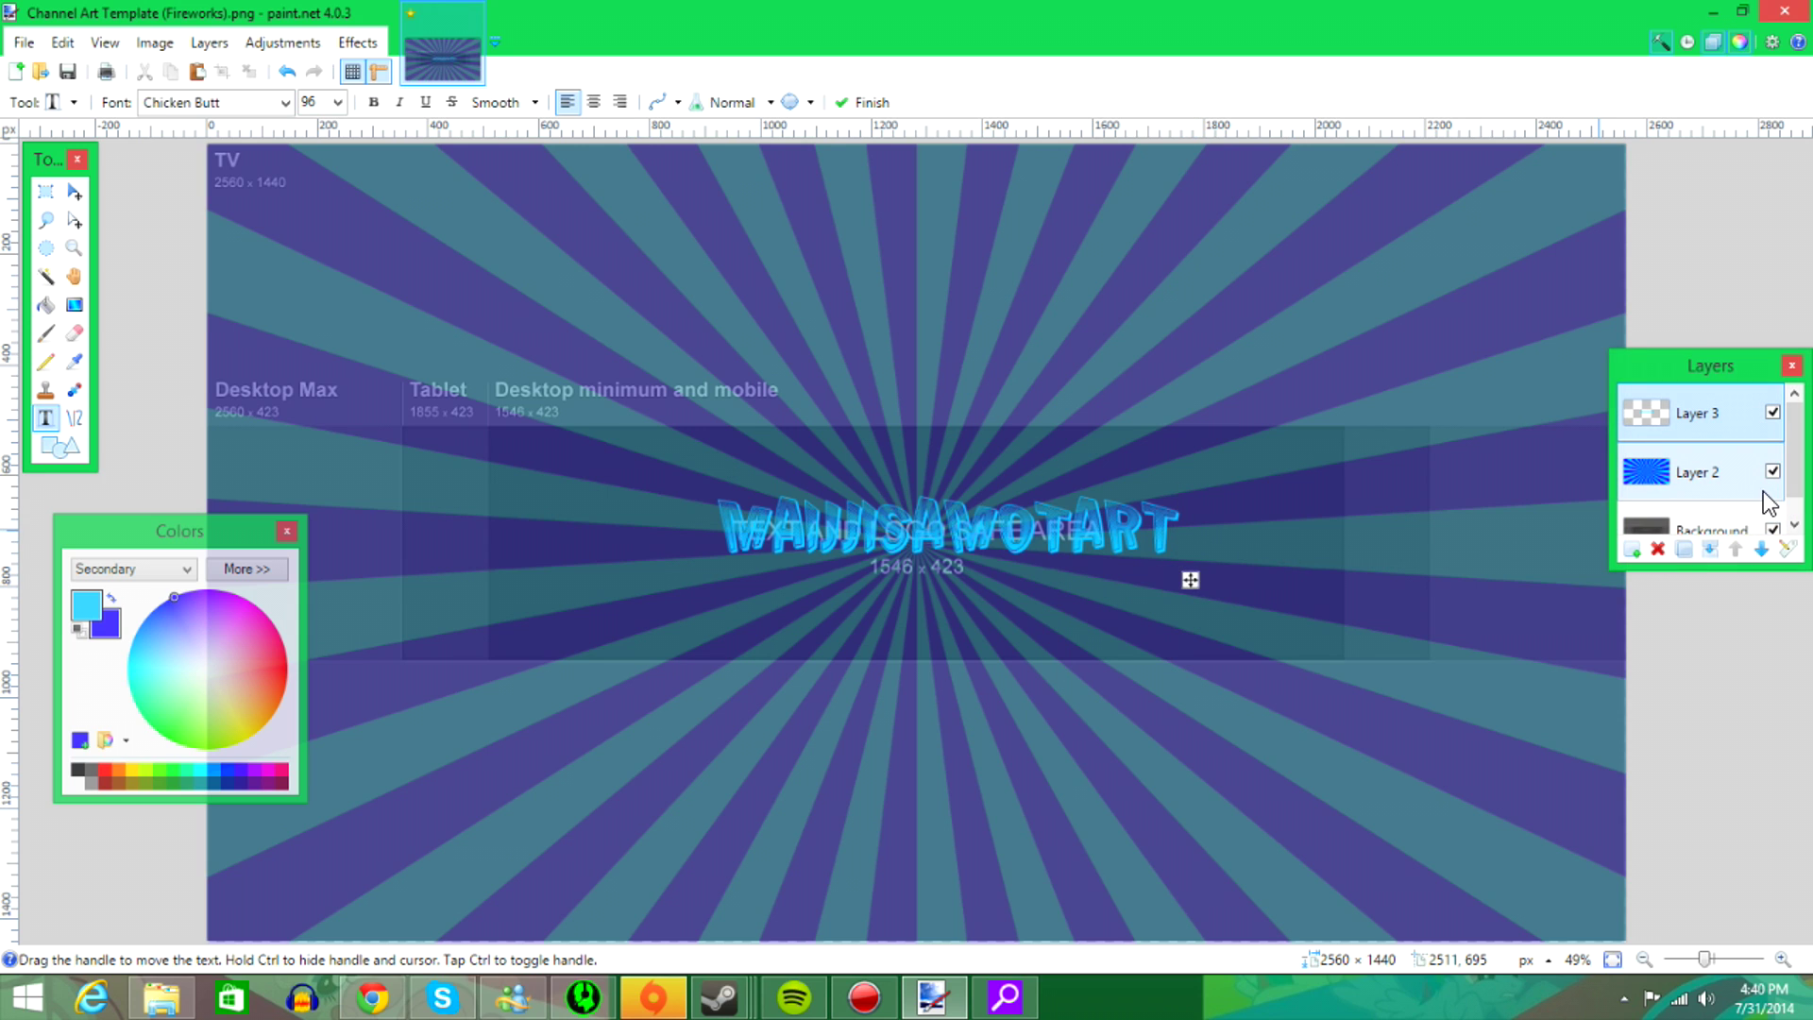
drag(1726, 435, 1683, 413)
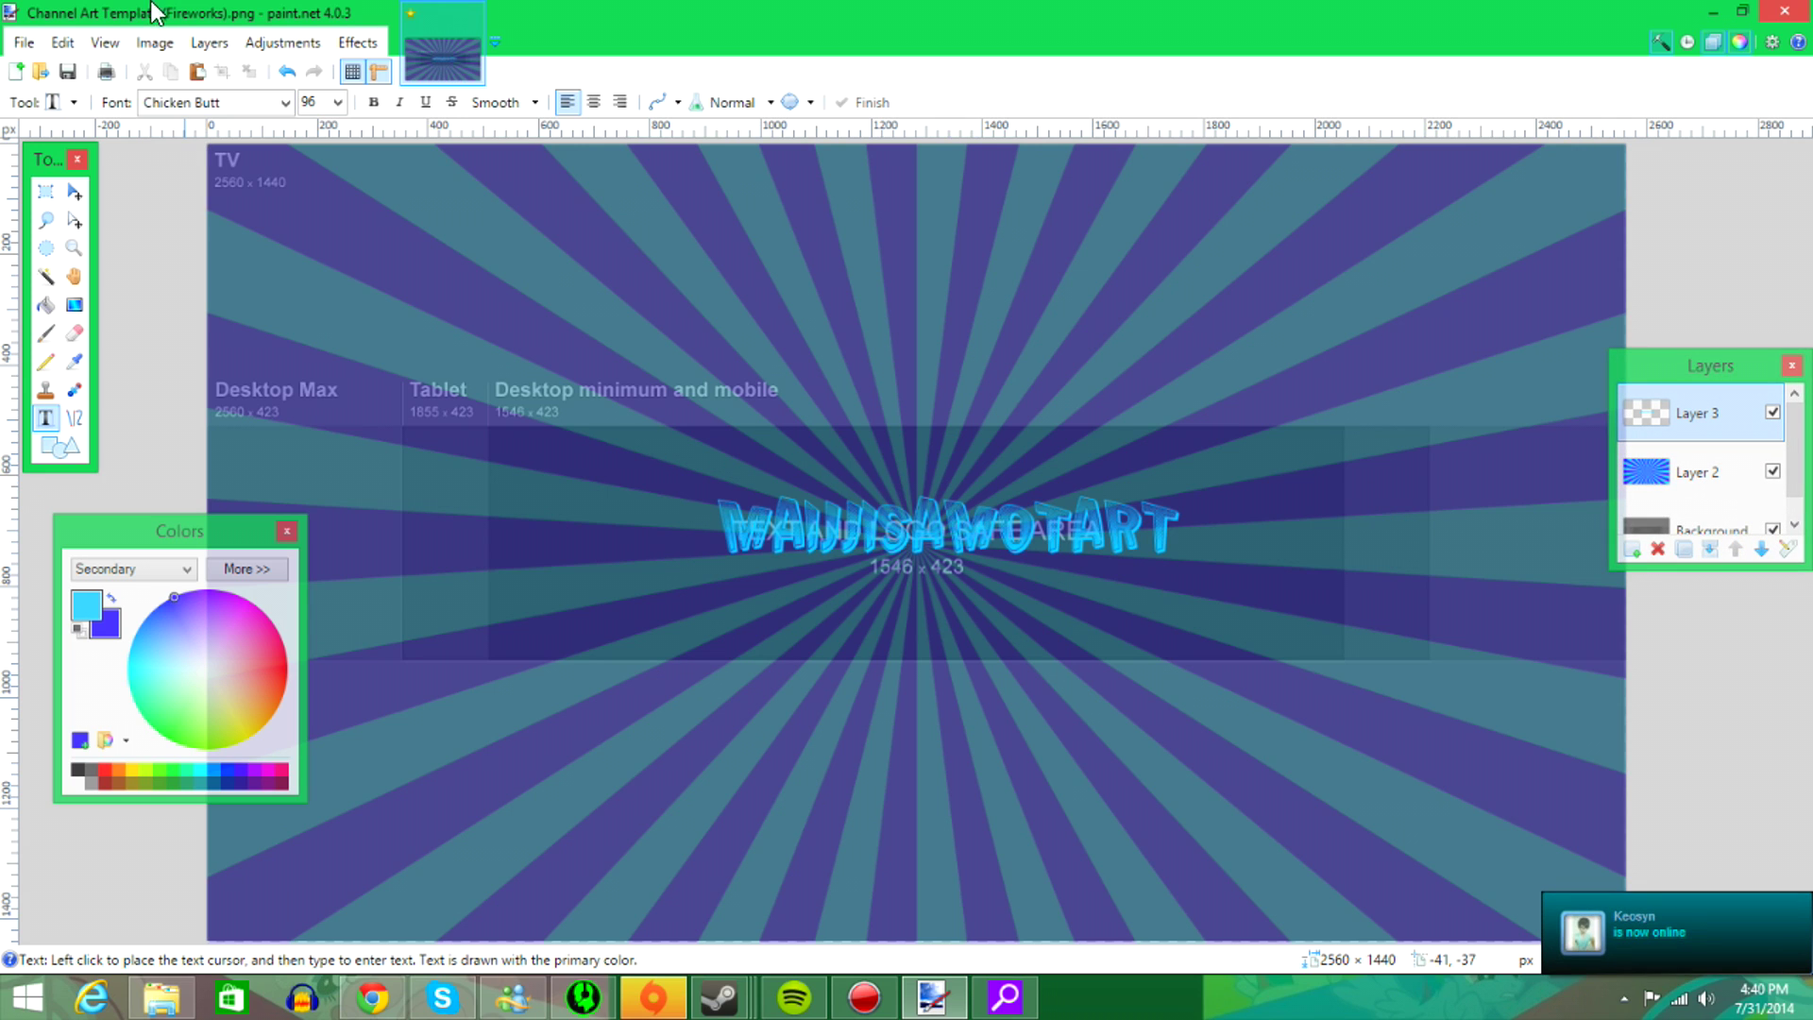
- Apply a black Drop Shadow to the channel name with both offsets at 5 and widening and blur radii of 10
click(351, 71)
click(354, 43)
click(357, 43)
click(357, 42)
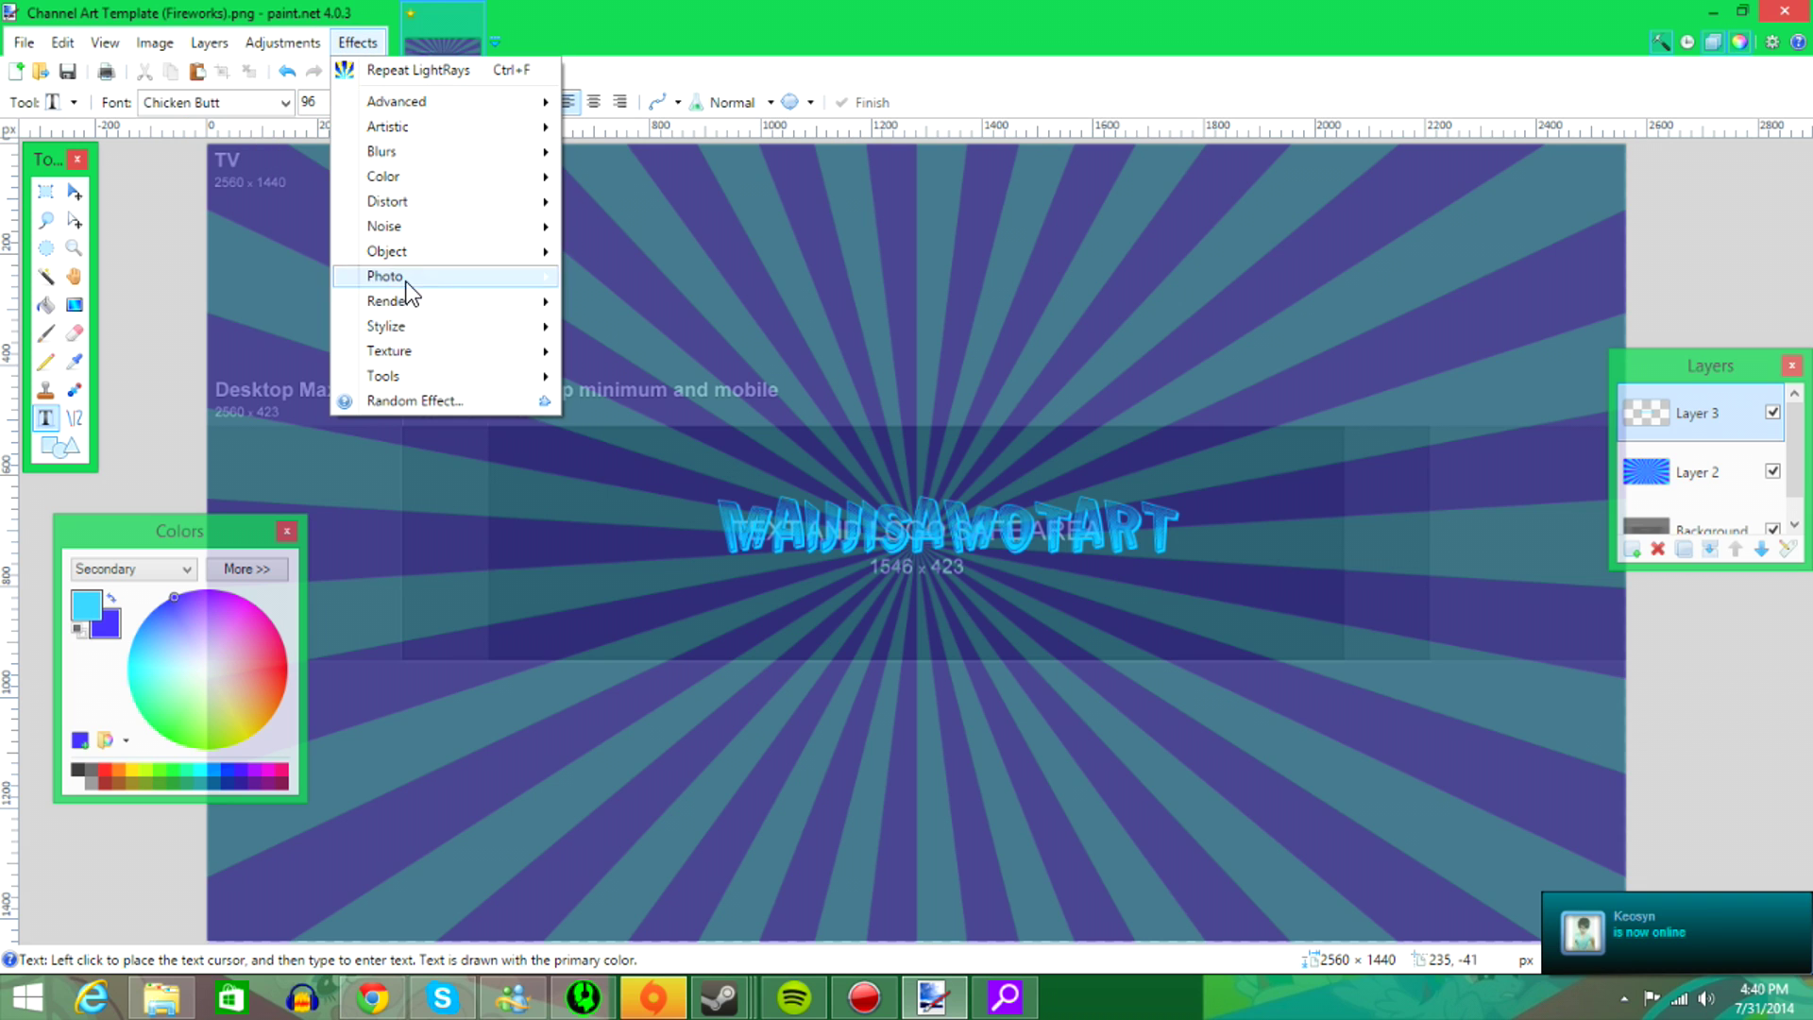
mouse_move(528, 330)
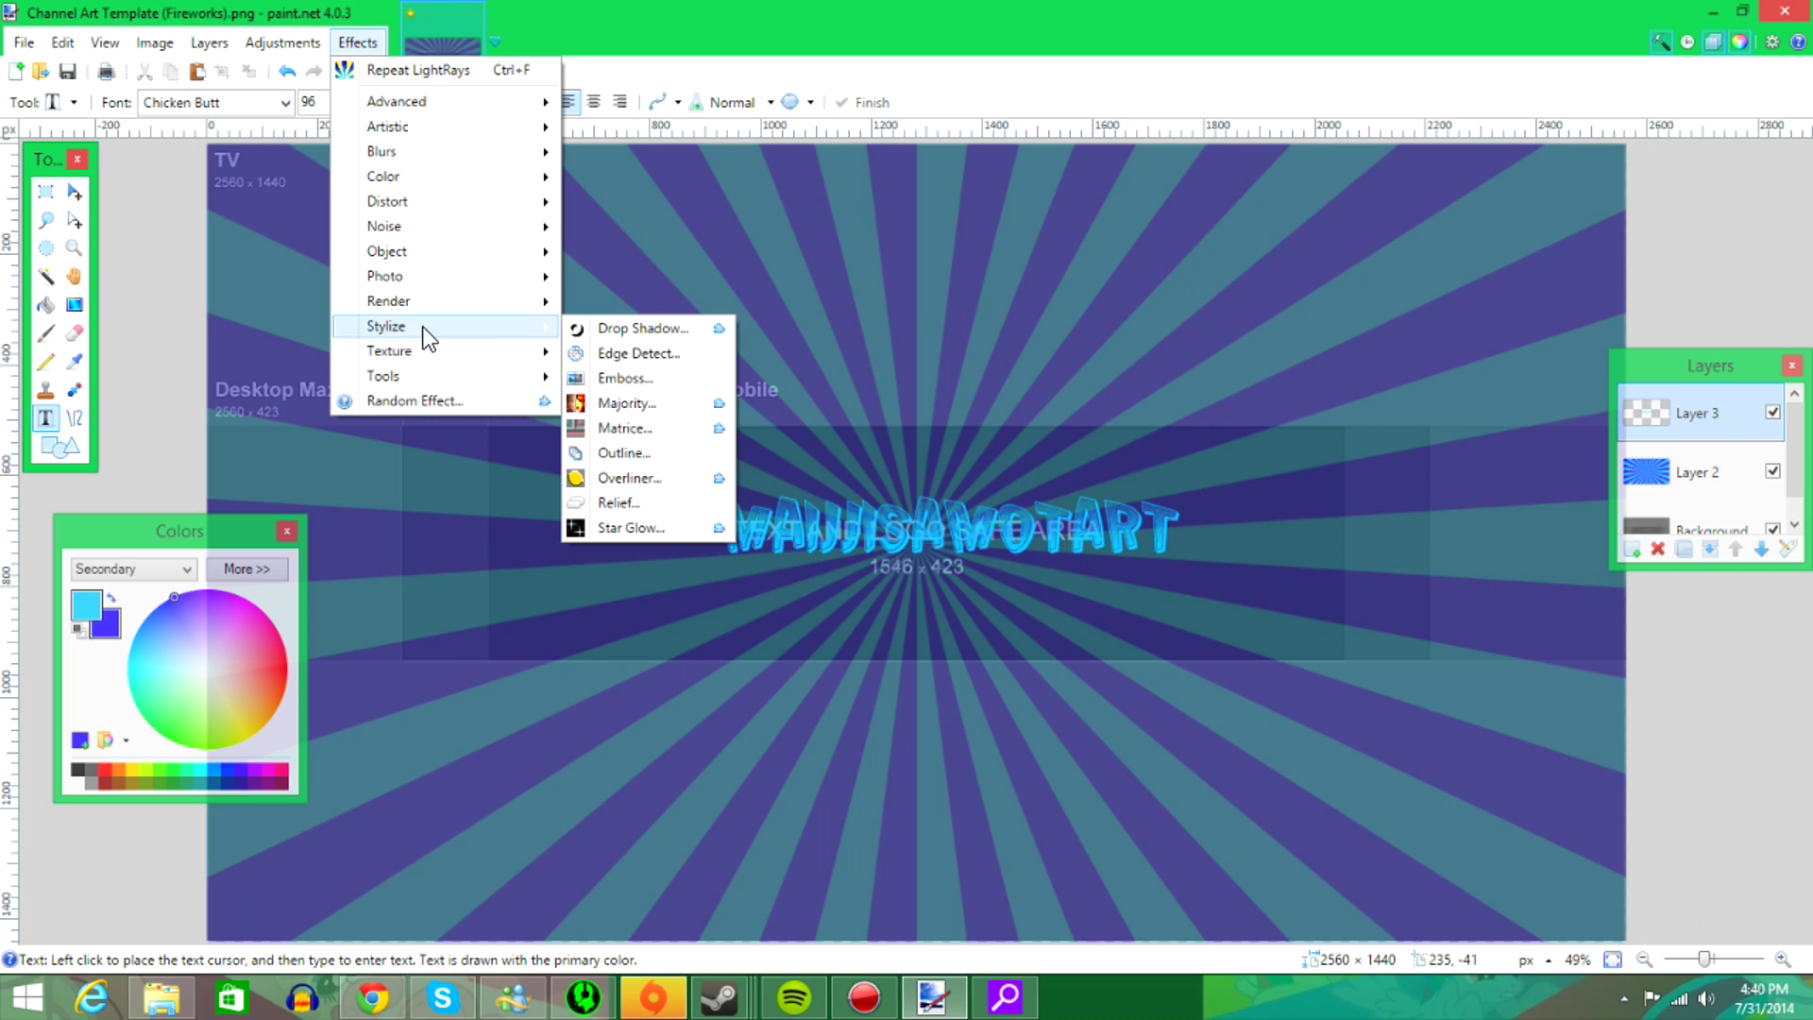
click(623, 328)
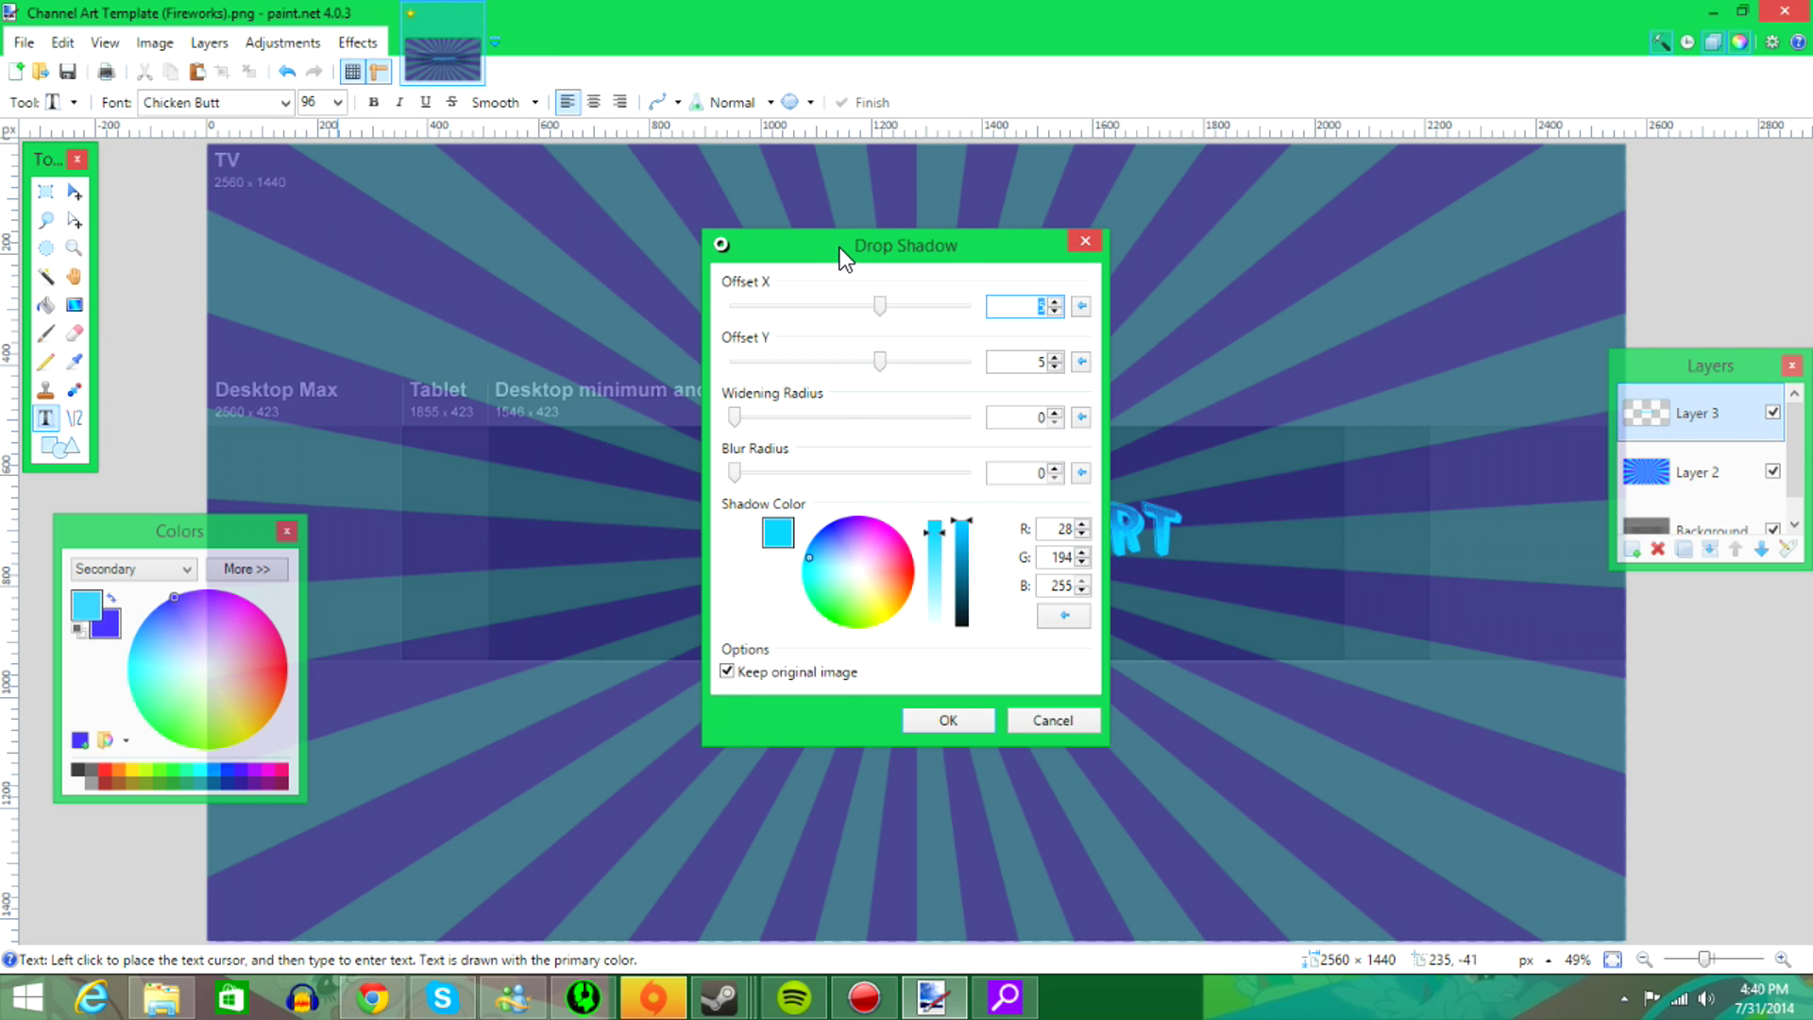
drag(839, 249, 1182, 352)
drag(1076, 520, 1366, 533)
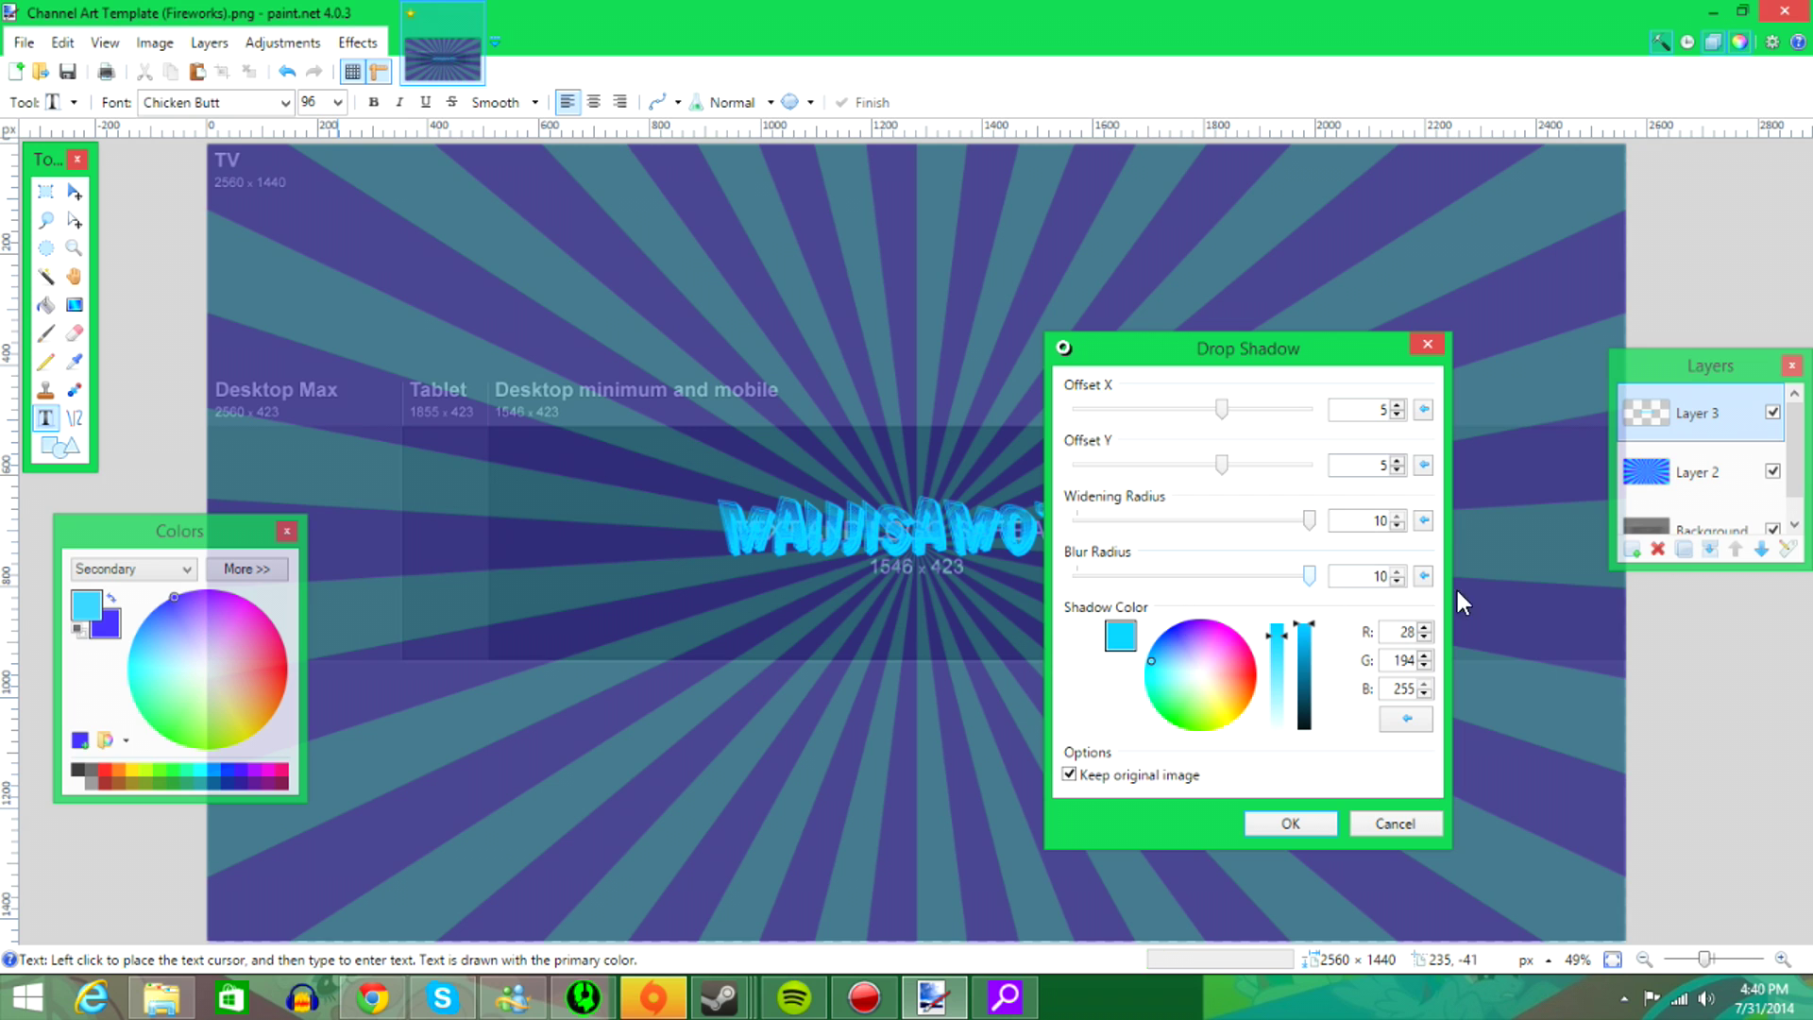
click(1275, 817)
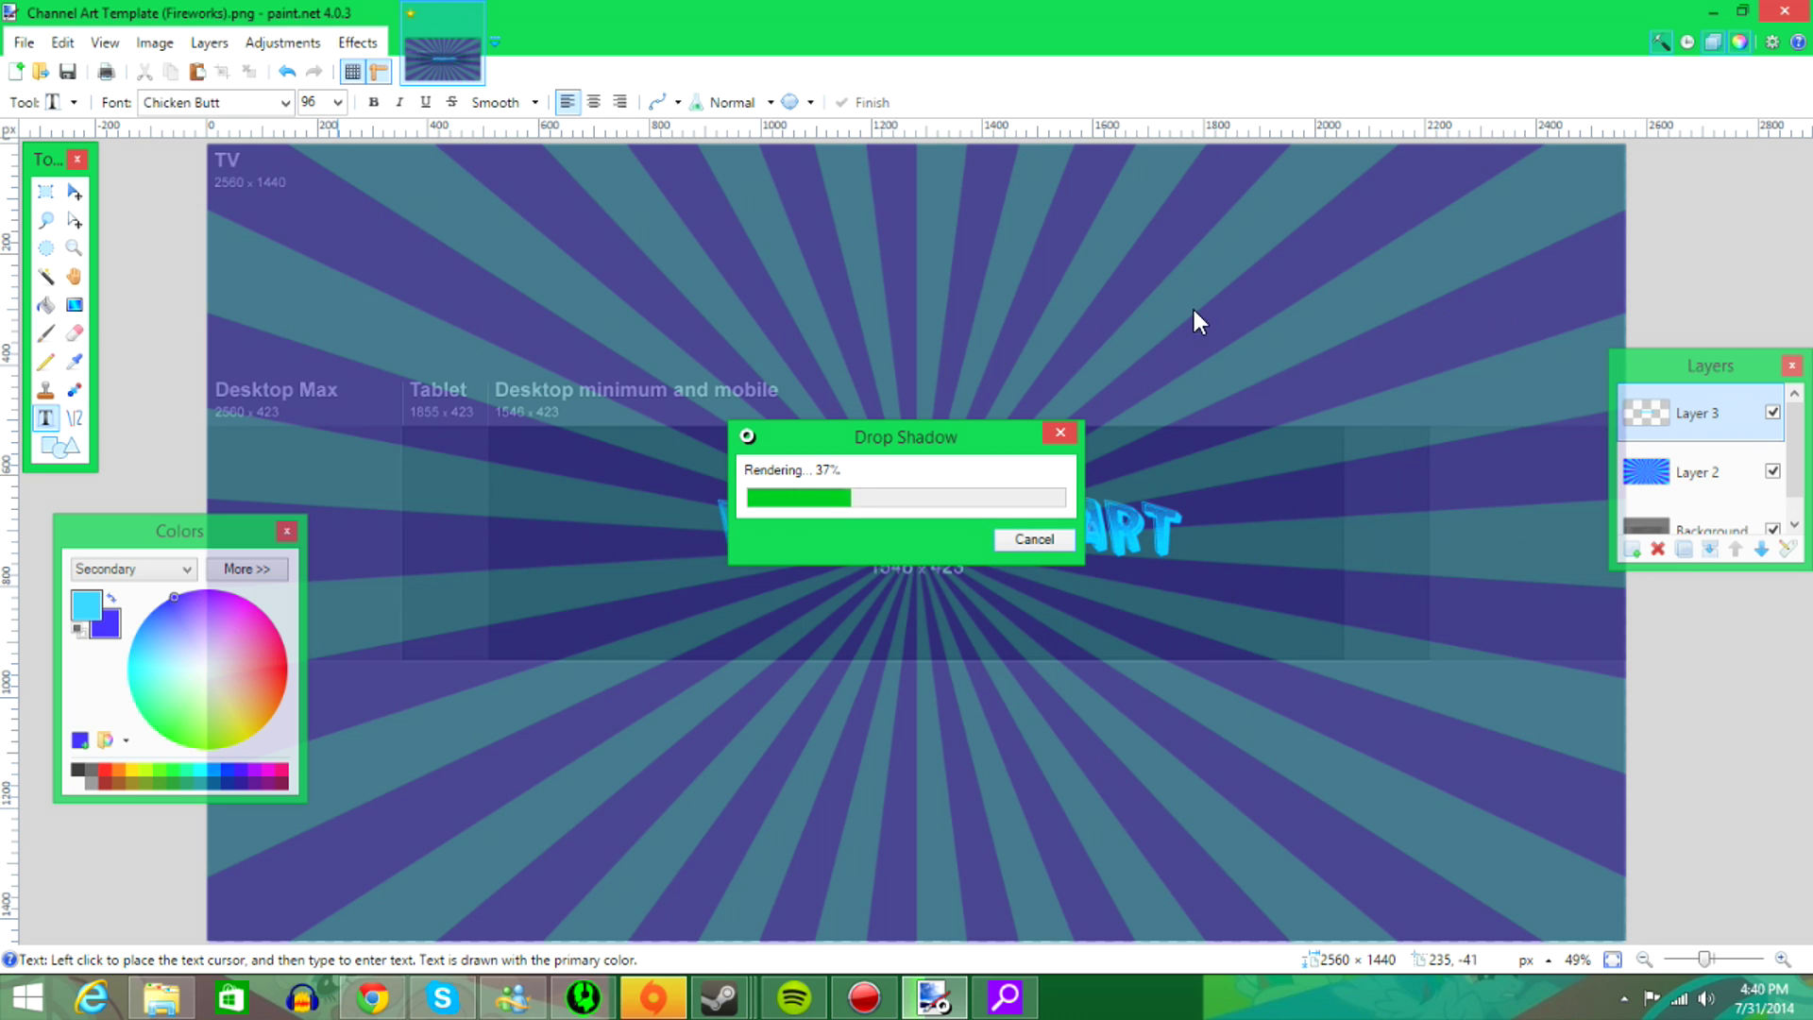
drag(854, 444, 458, 269)
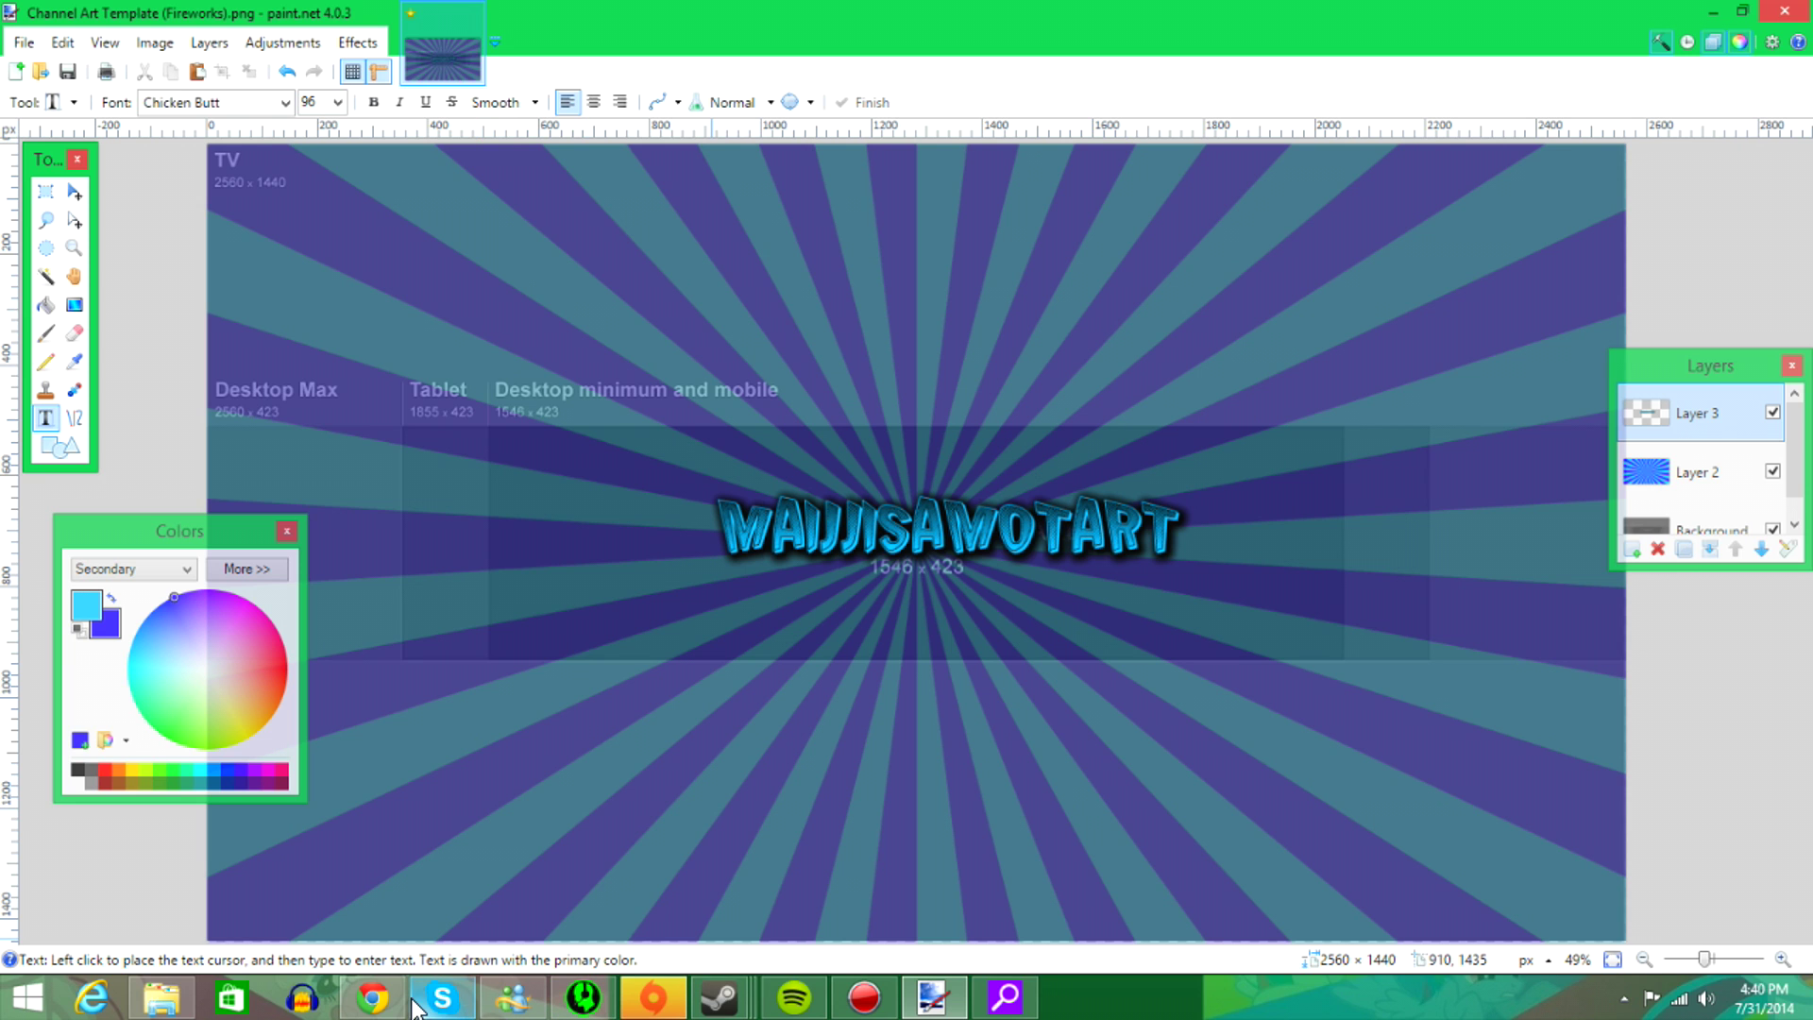
- Switch to Chrome, dismiss the downloads bar and search Google Images for "character"
click(373, 997)
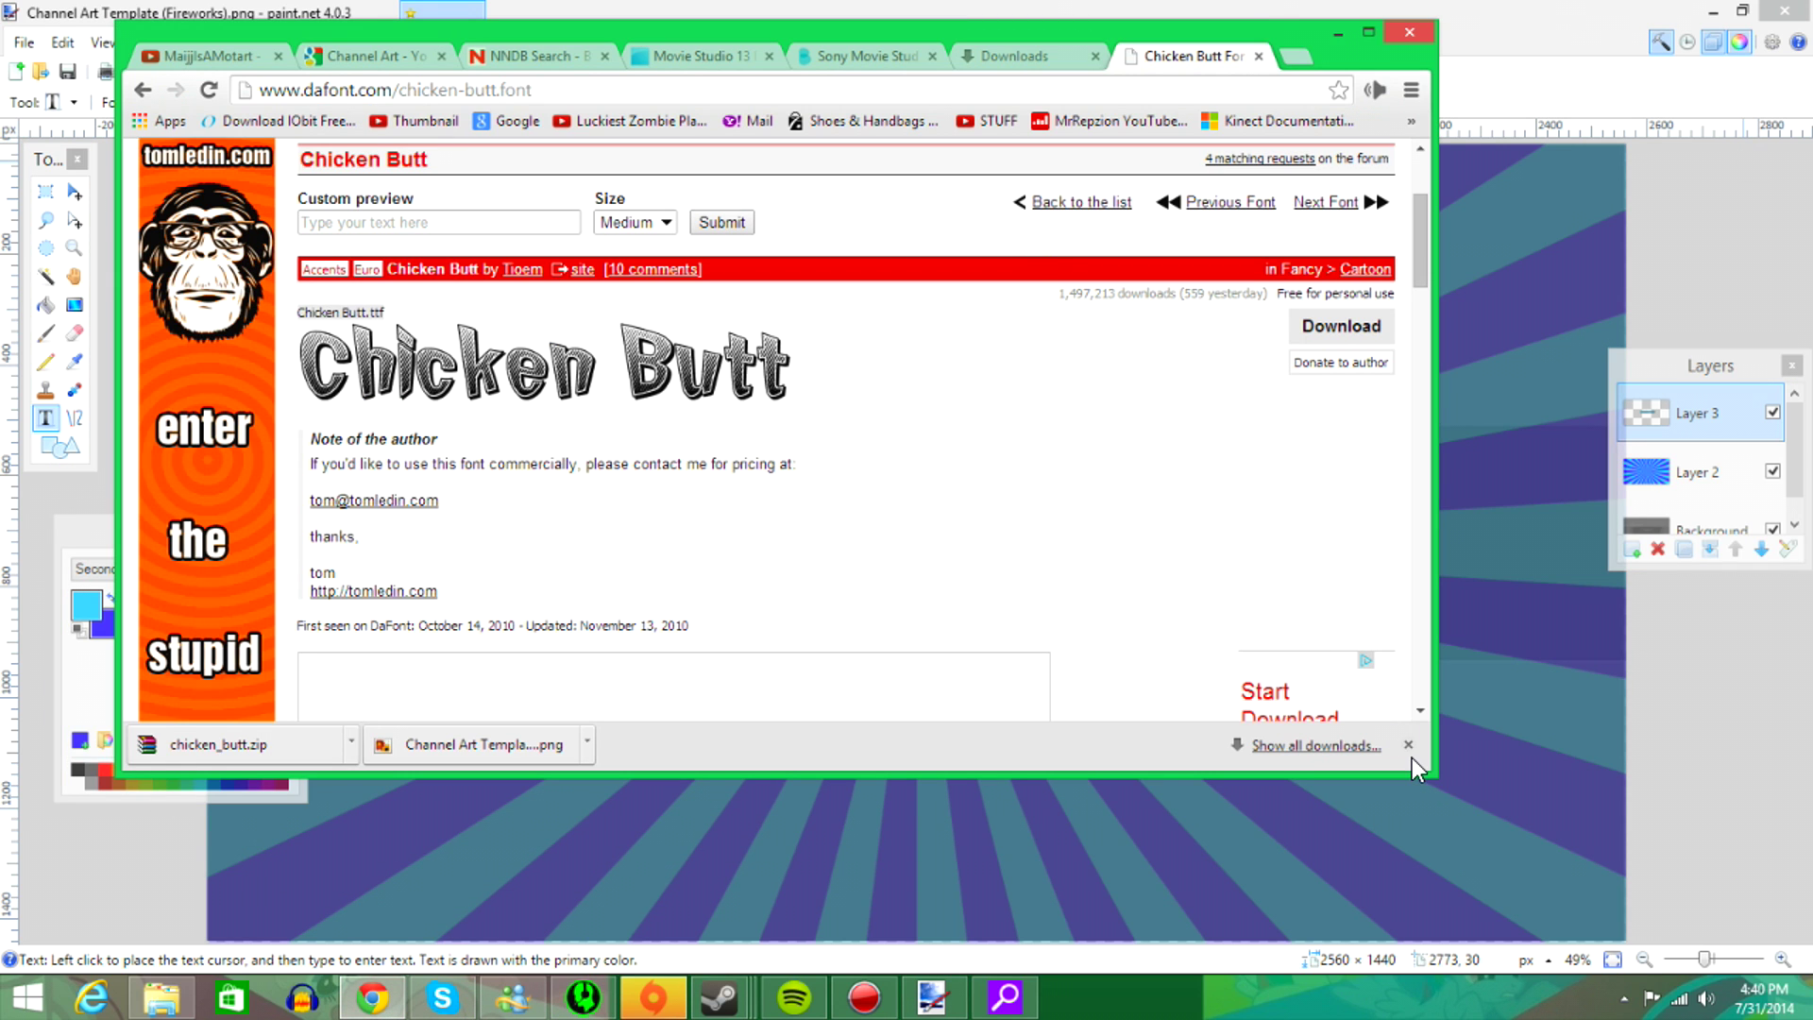
click(1408, 745)
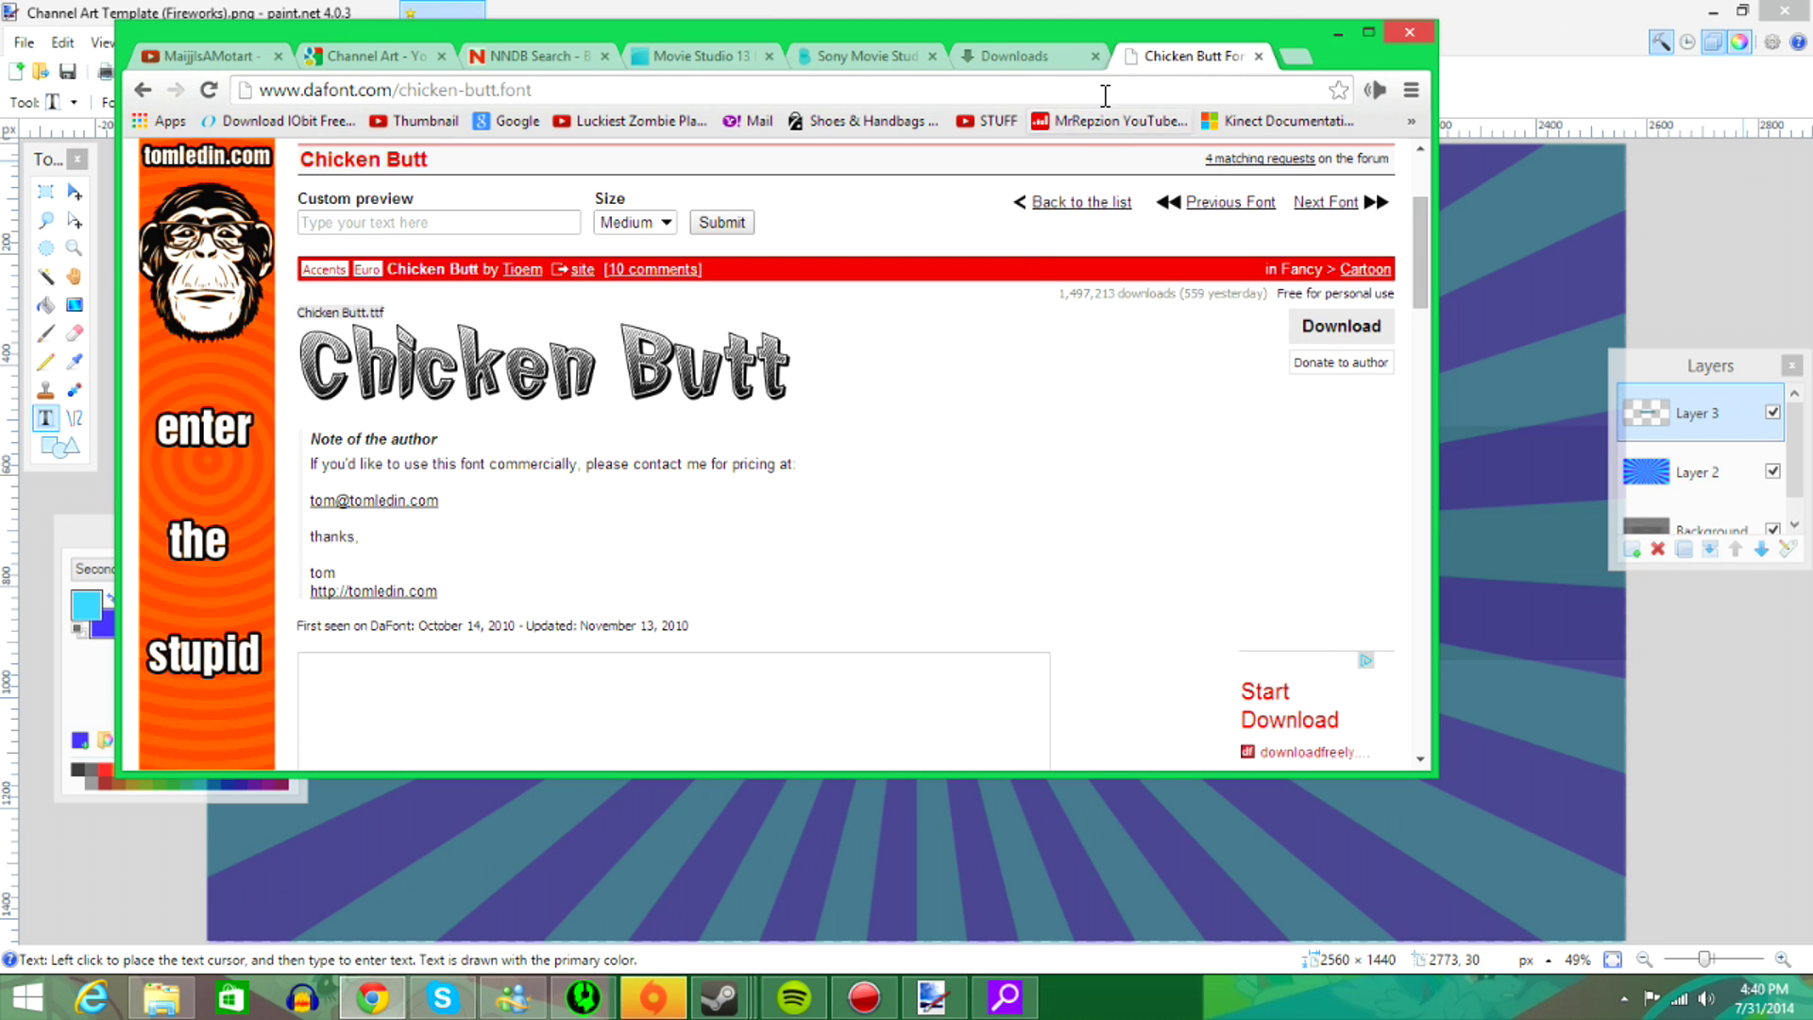
click(1104, 96)
text(charact)
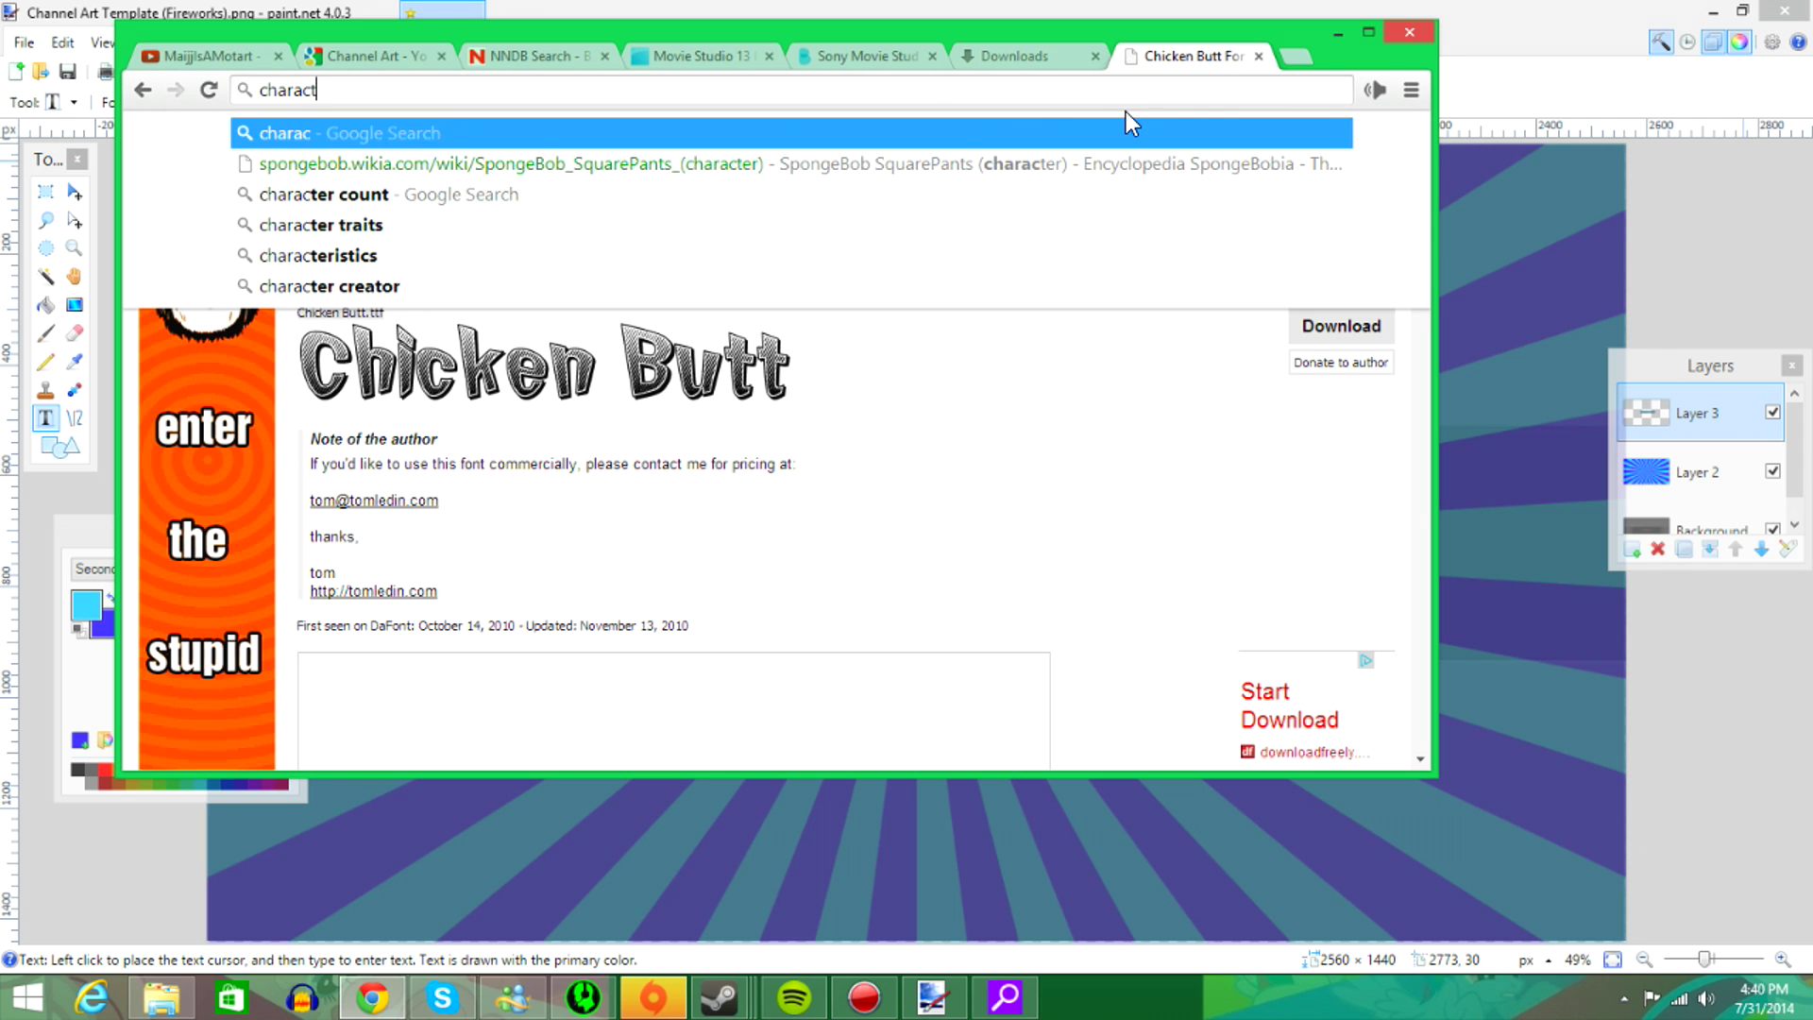
text(er)
key(Return)
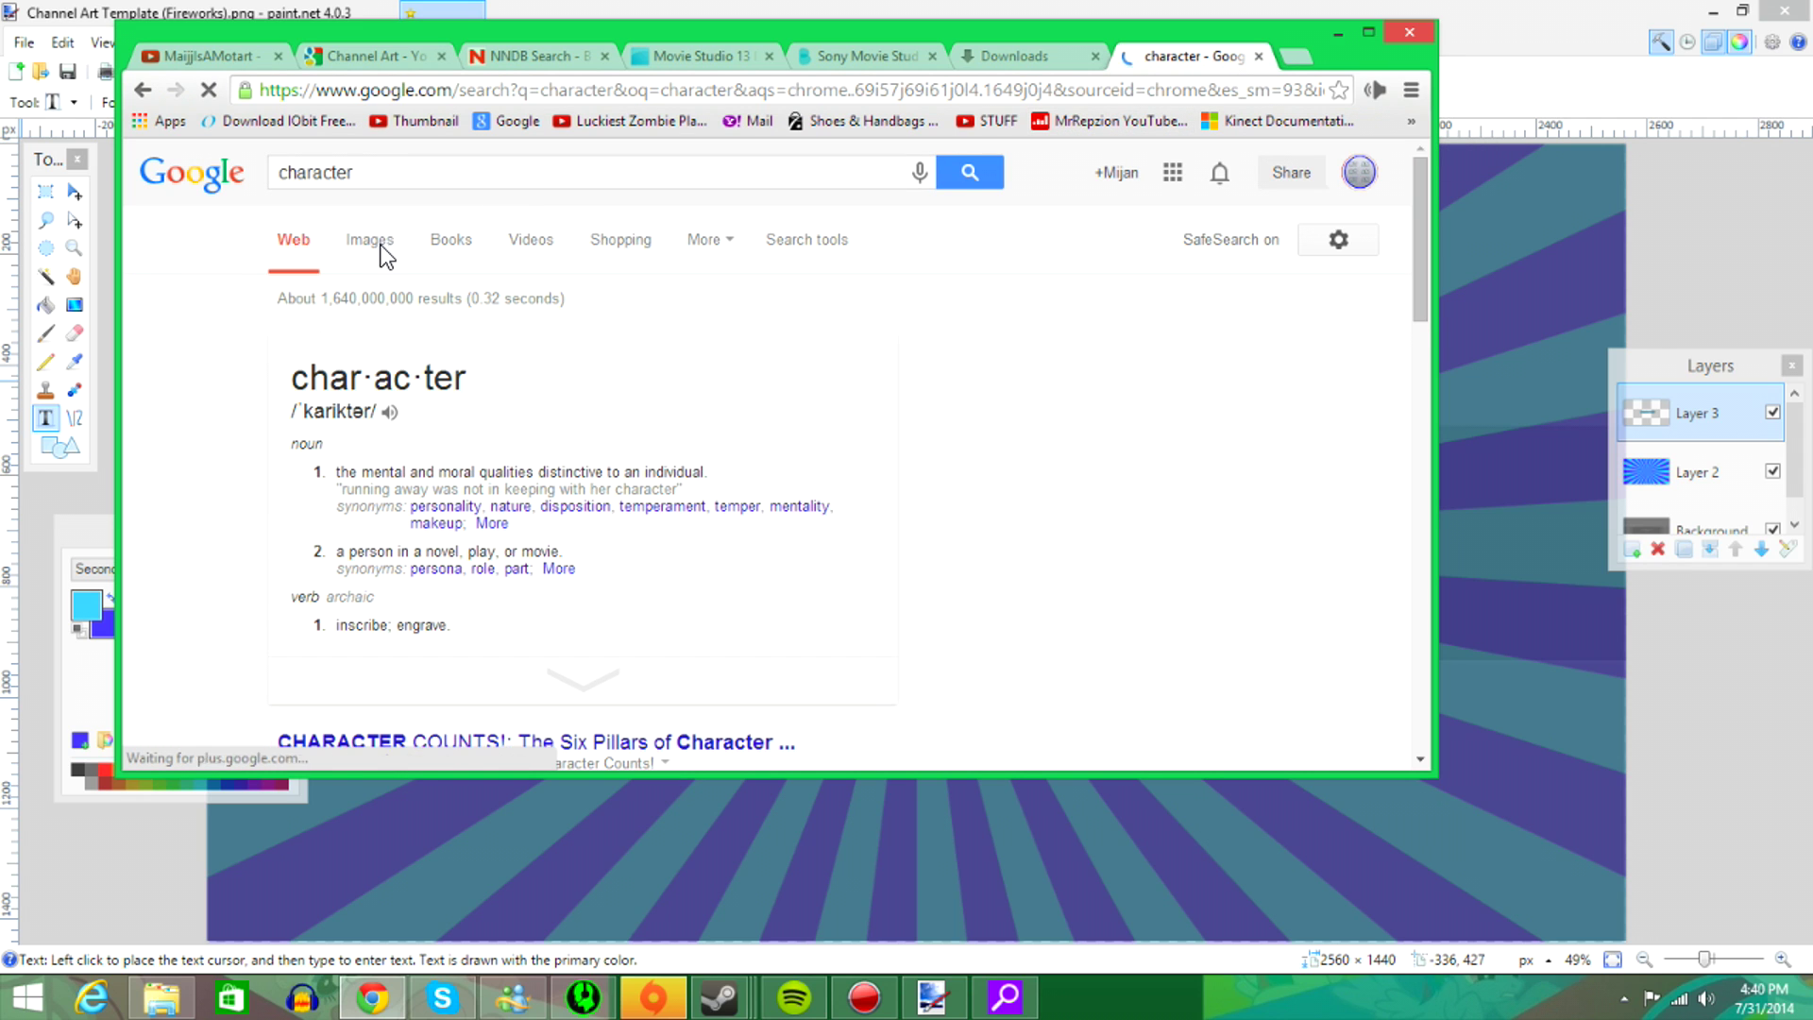
click(371, 240)
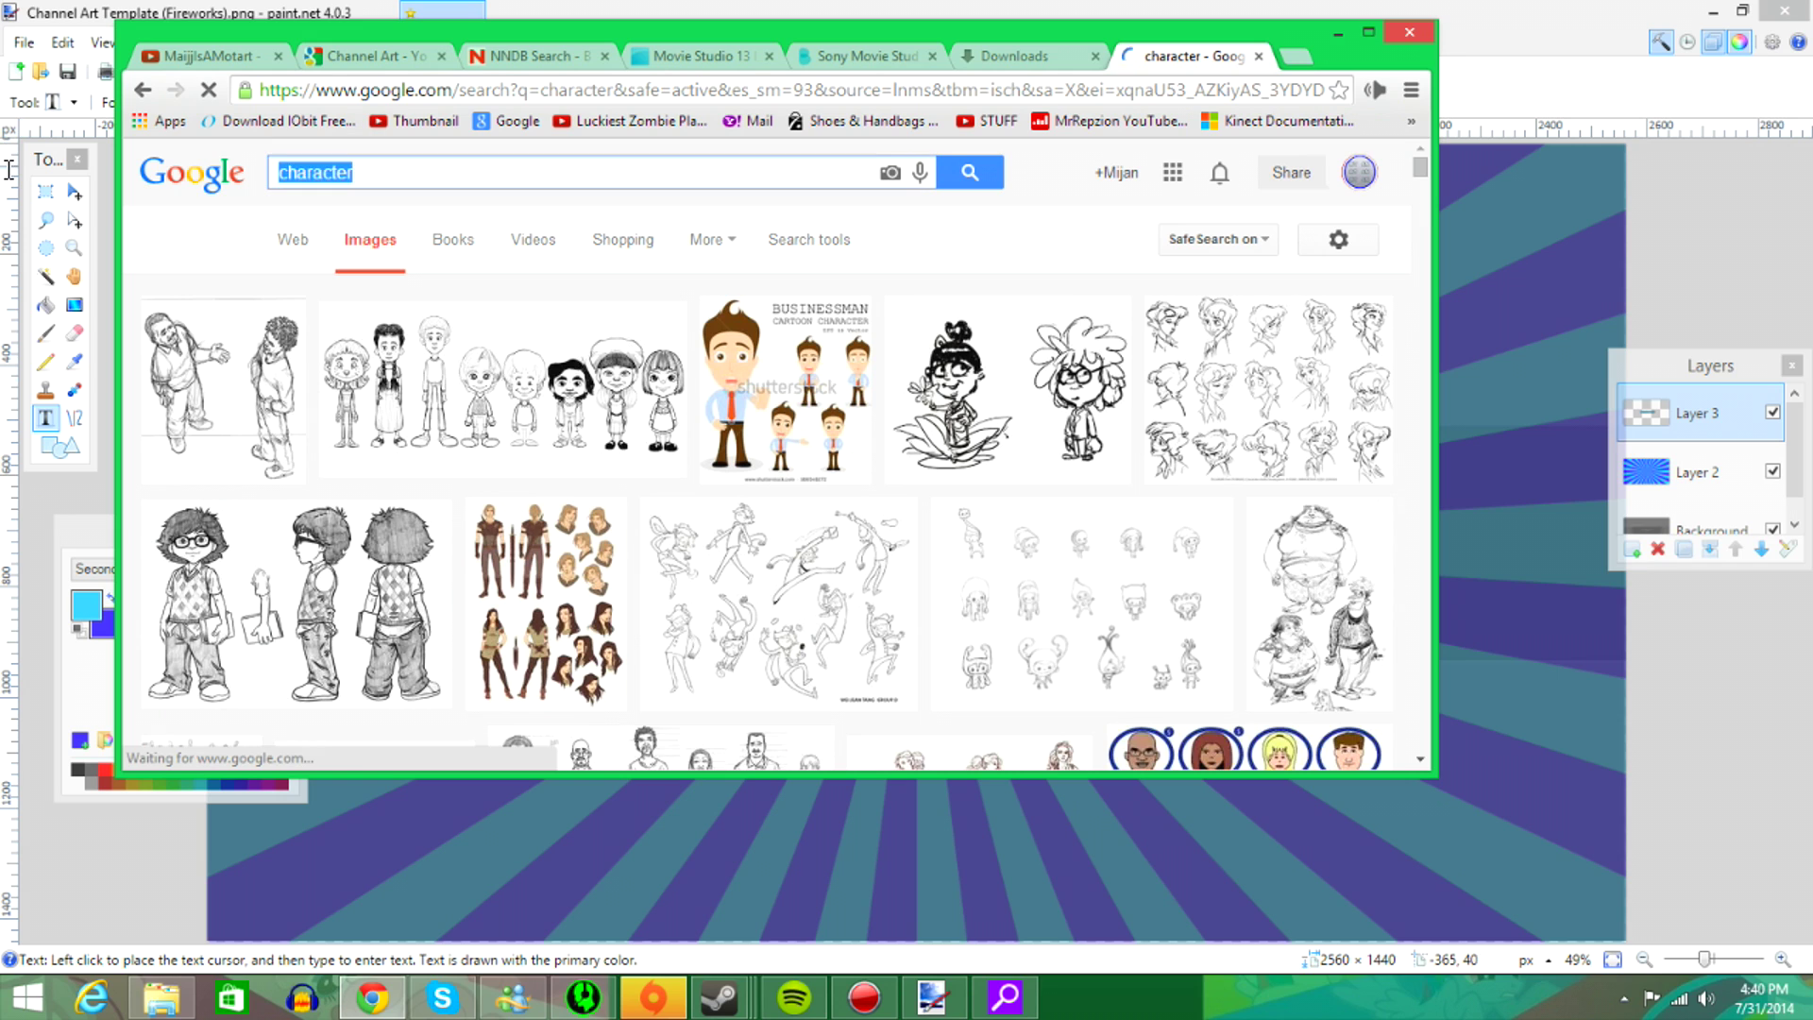
- Search the images for "video game characters" and preview the picture of Mario pointing upwards
key(BackSpace)
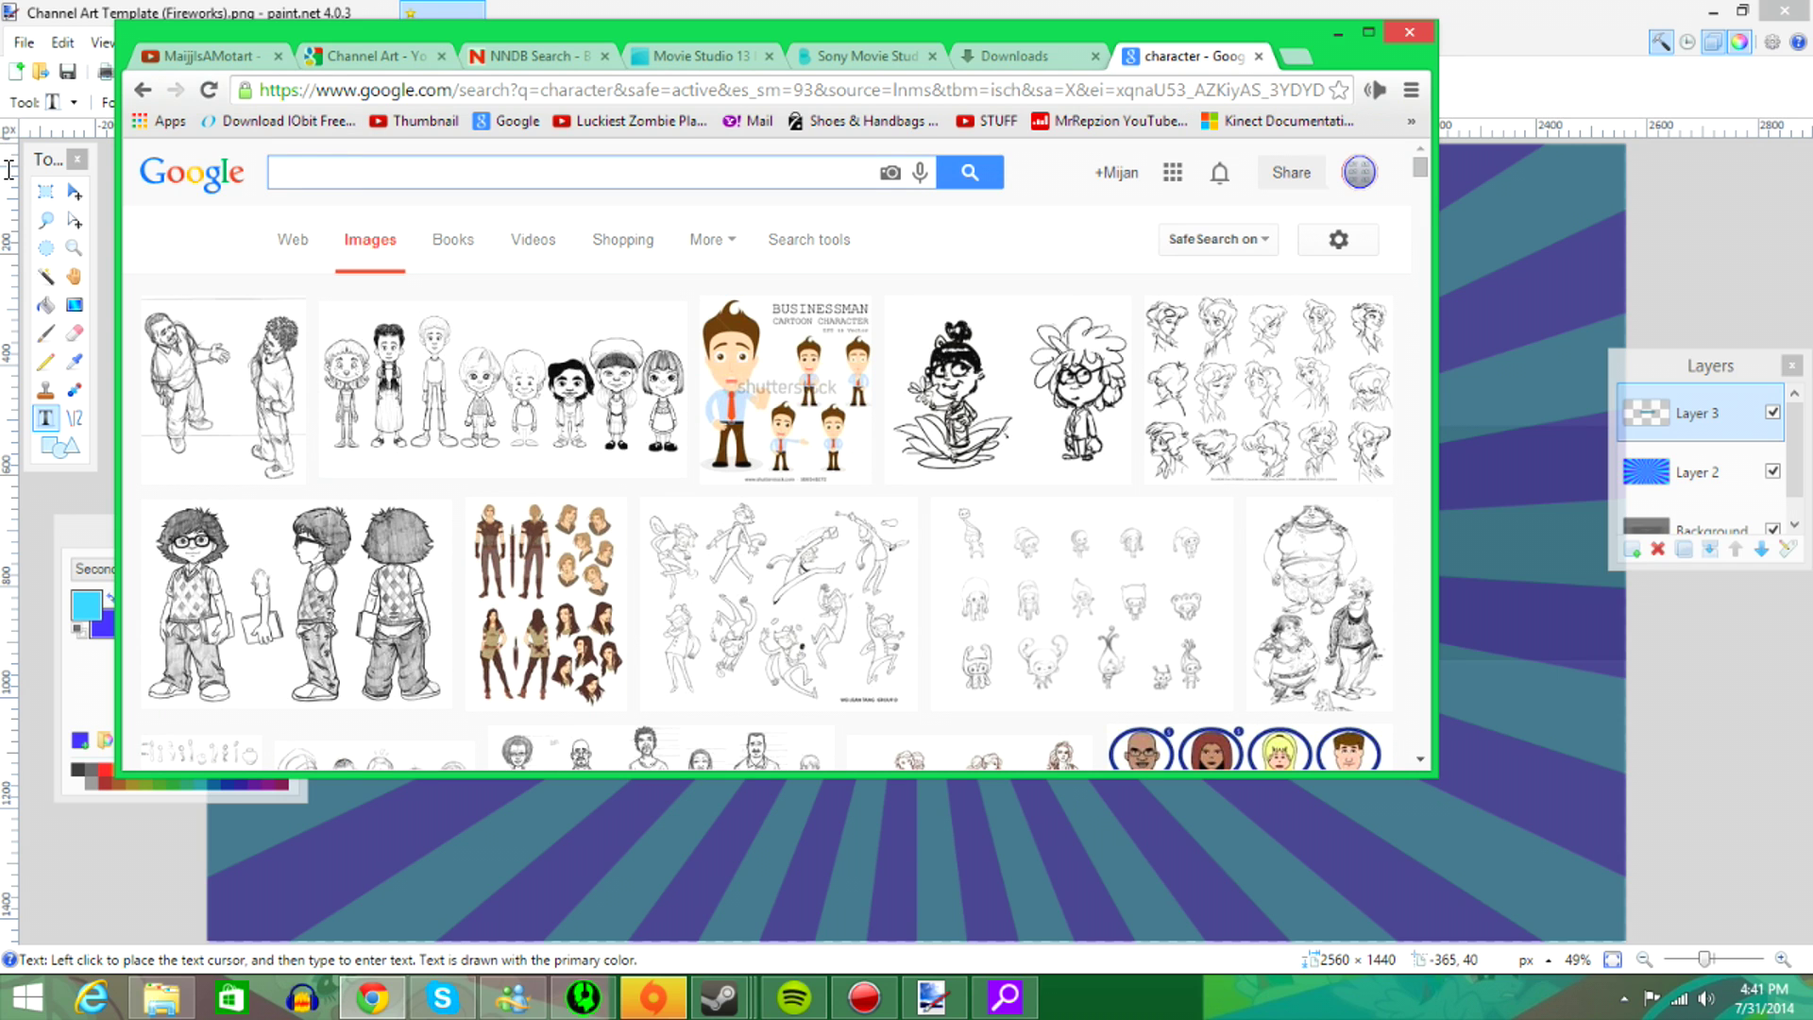
text(video game )
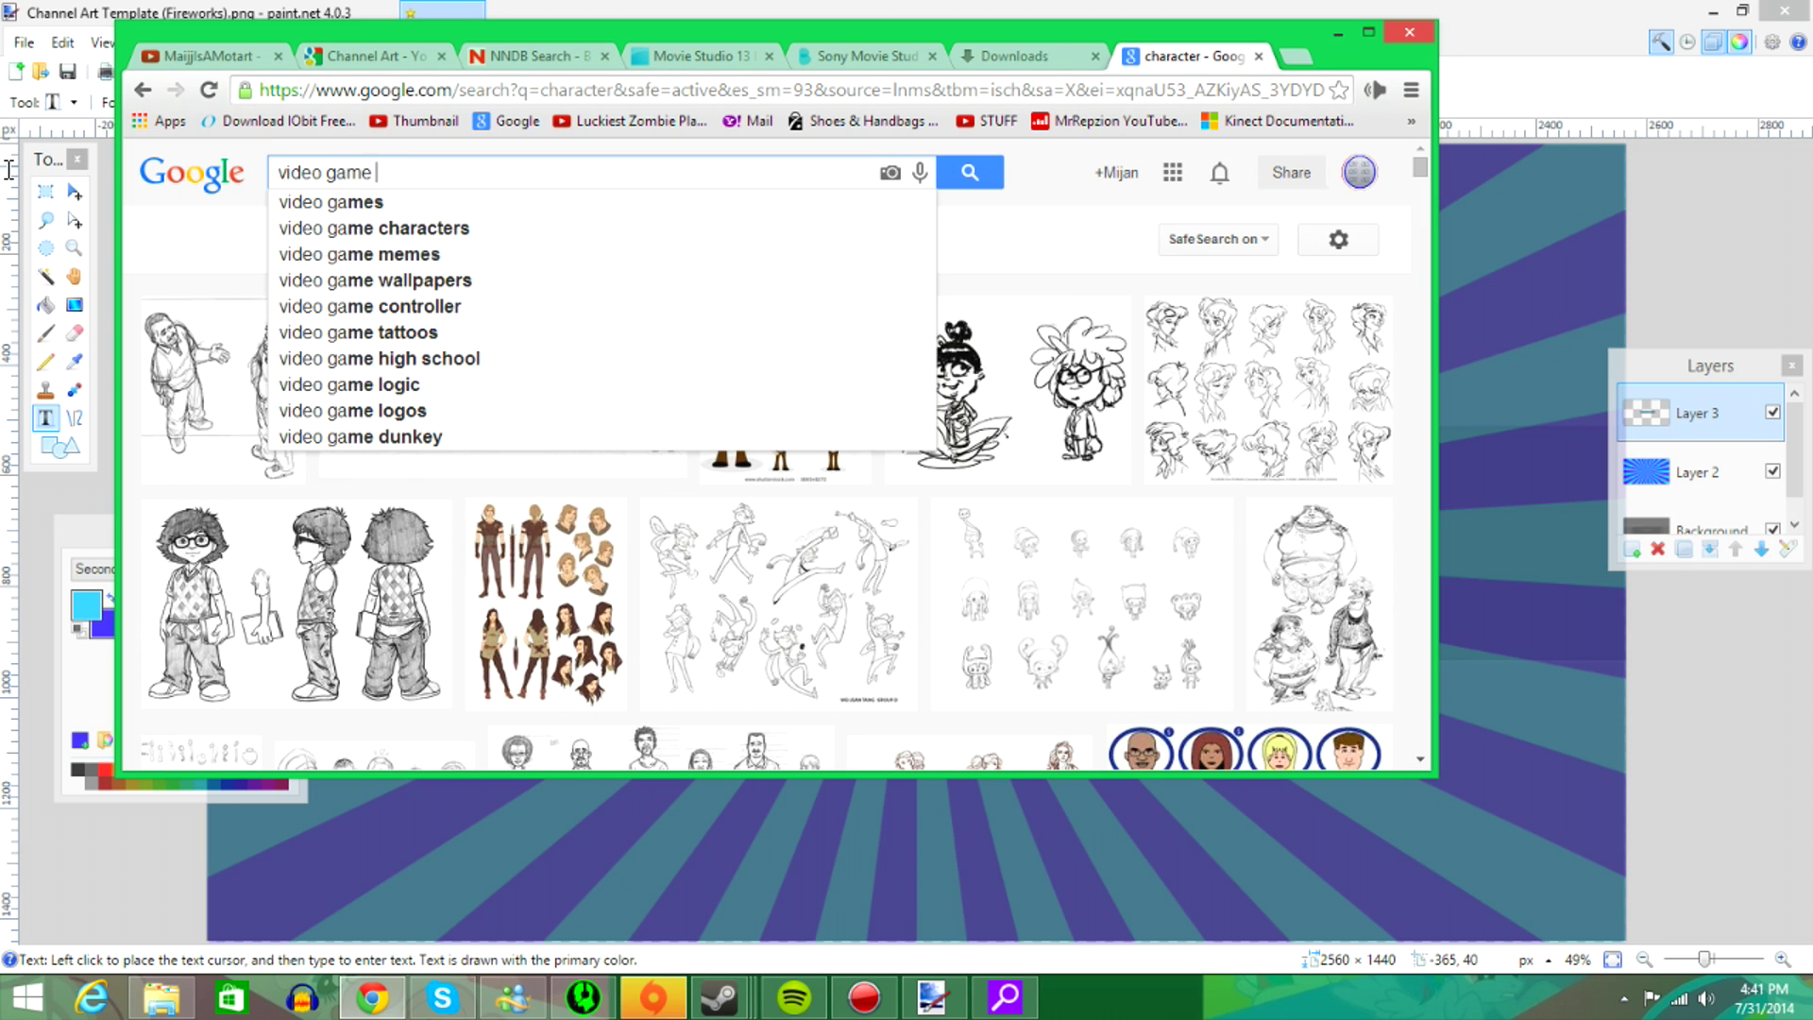
text(characters)
key(Return)
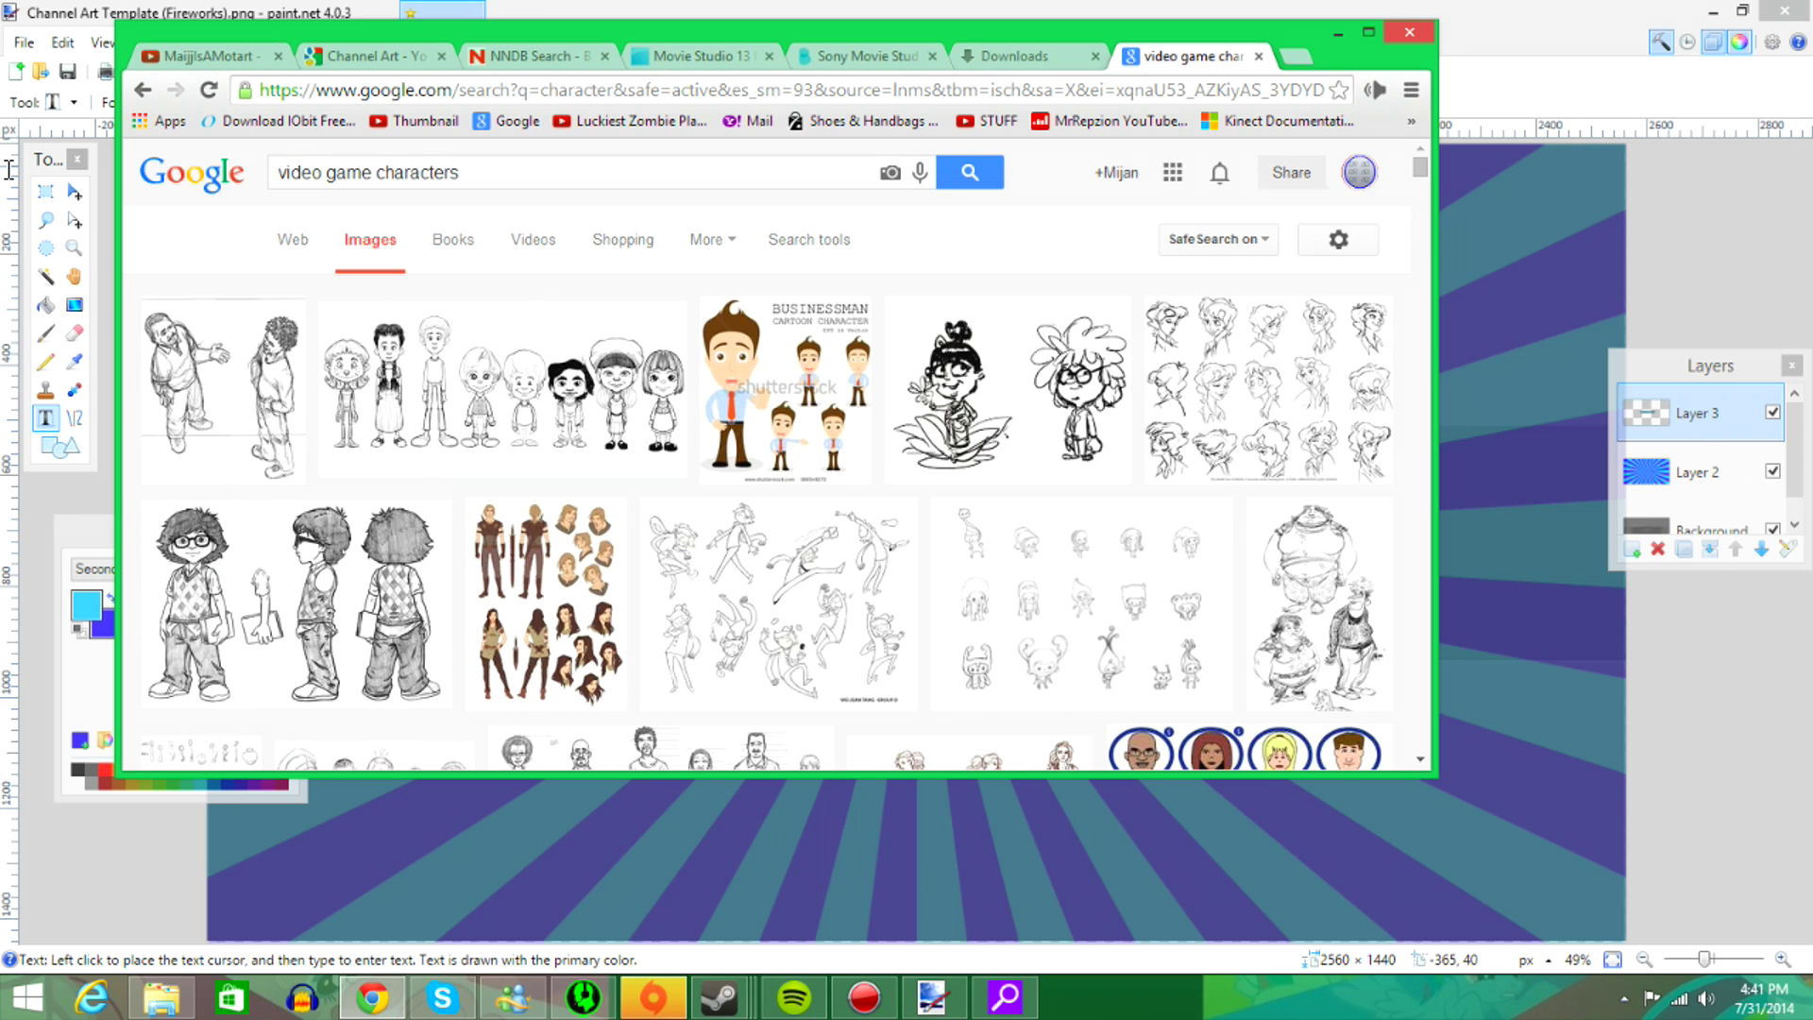
scroll(644, 300, down, 7)
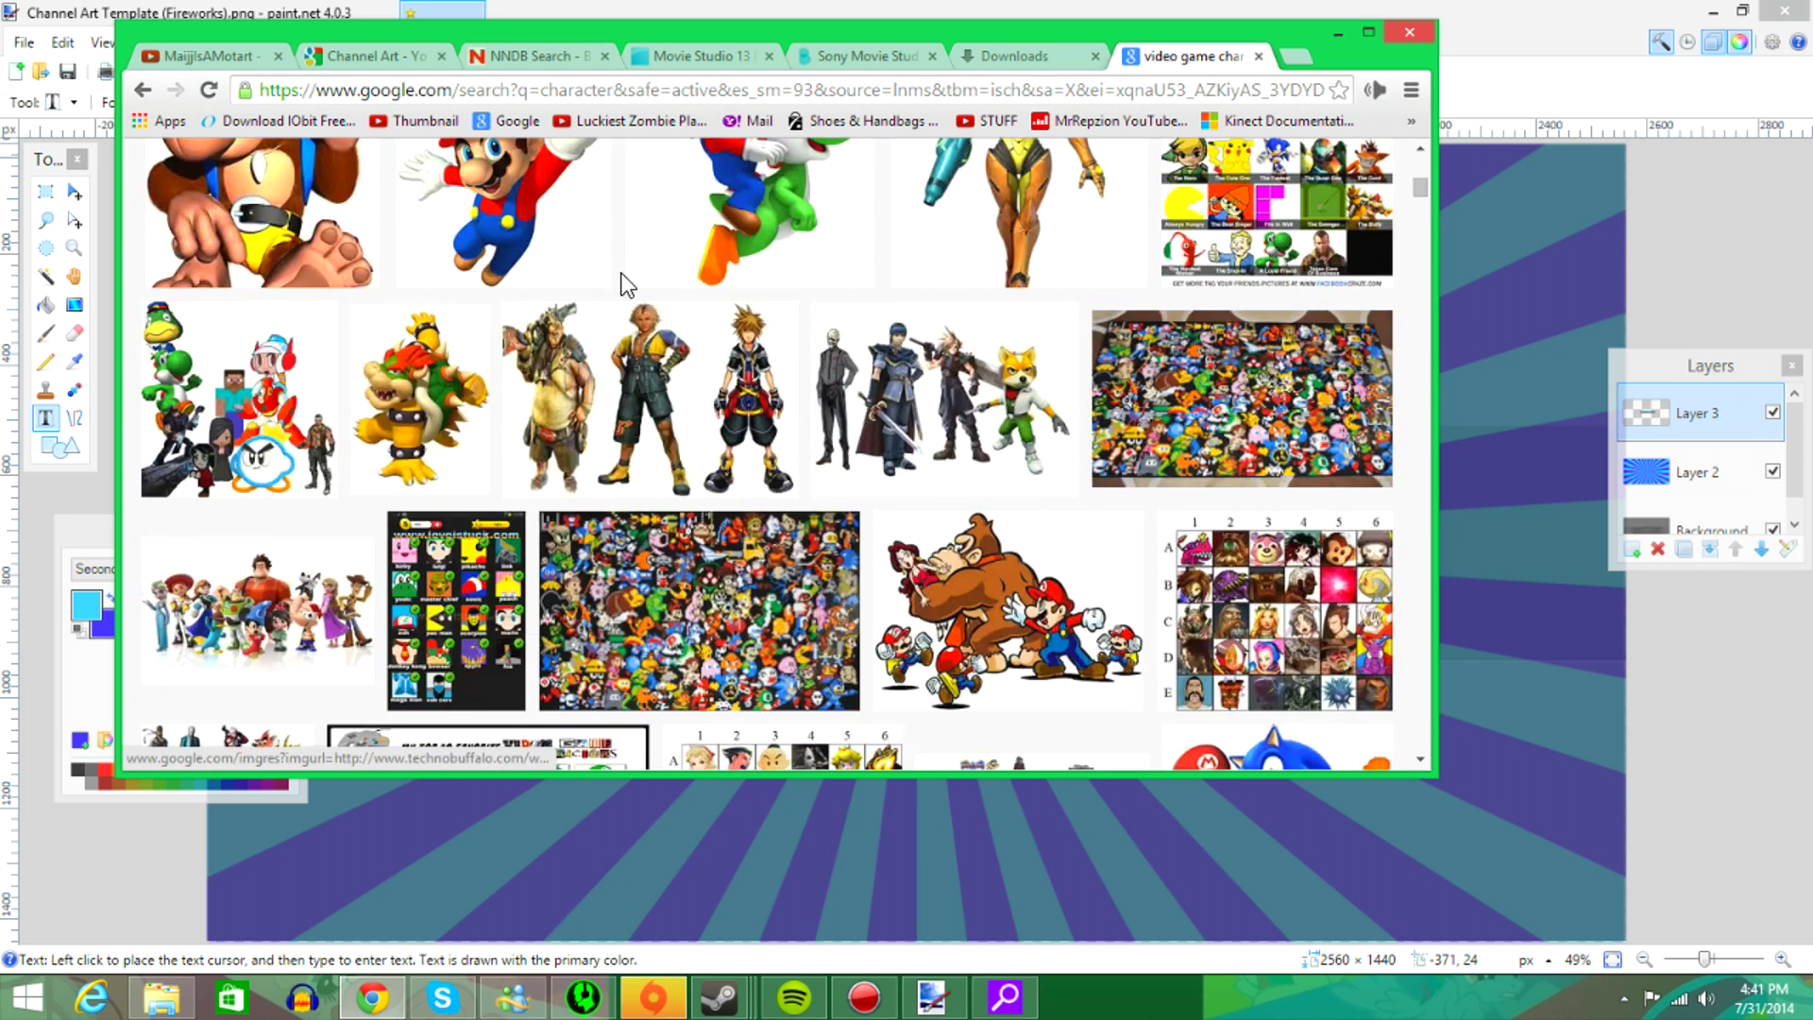
scroll(645, 300, up, 2)
click(482, 364)
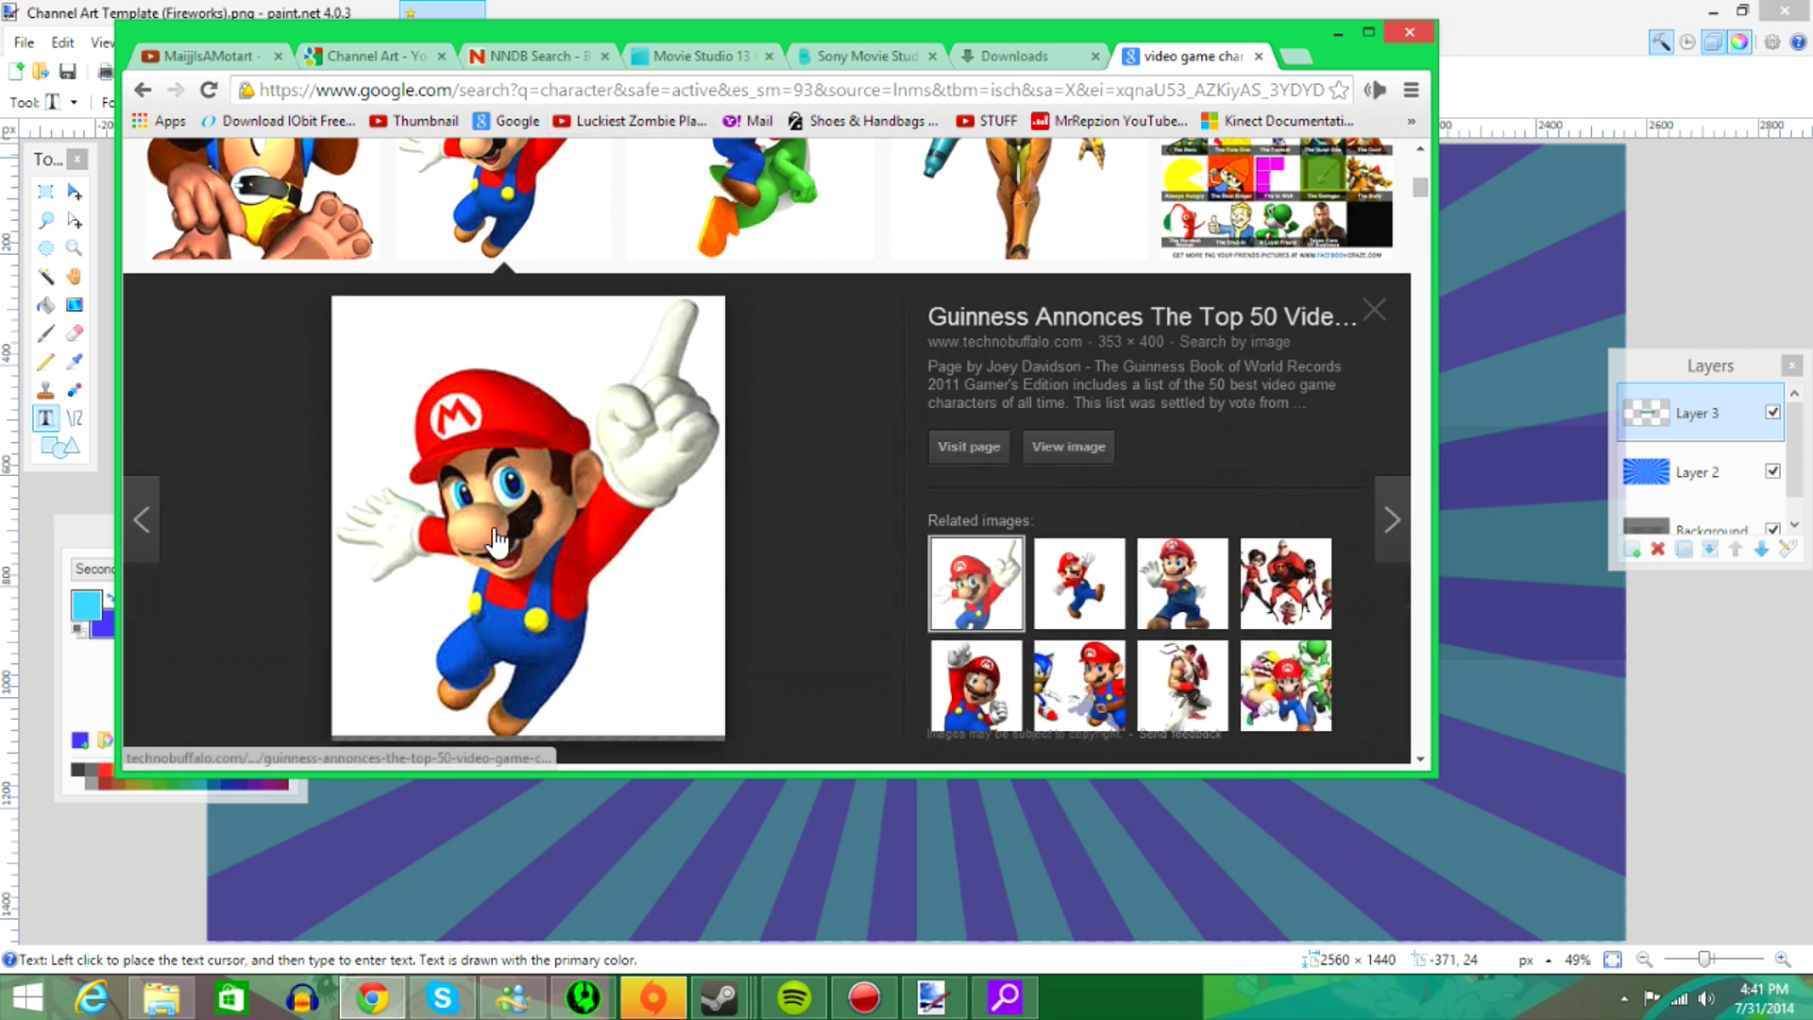
right_click(521, 491)
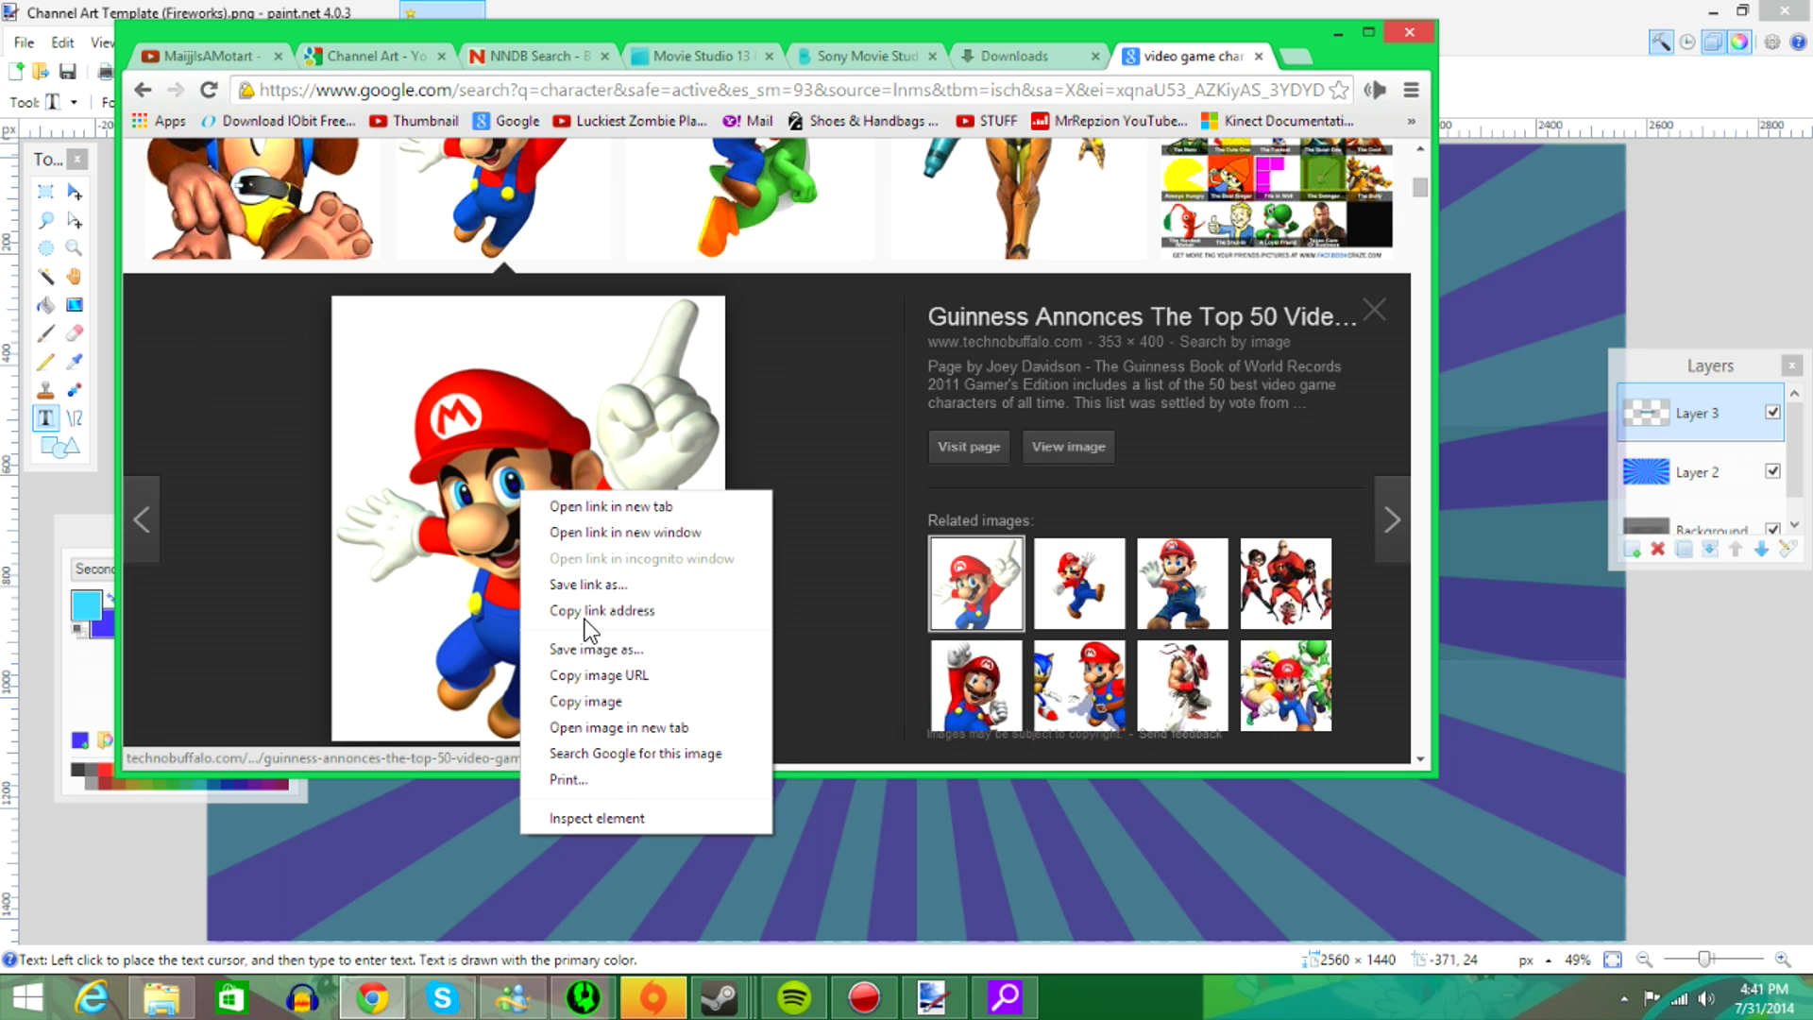
click(790, 336)
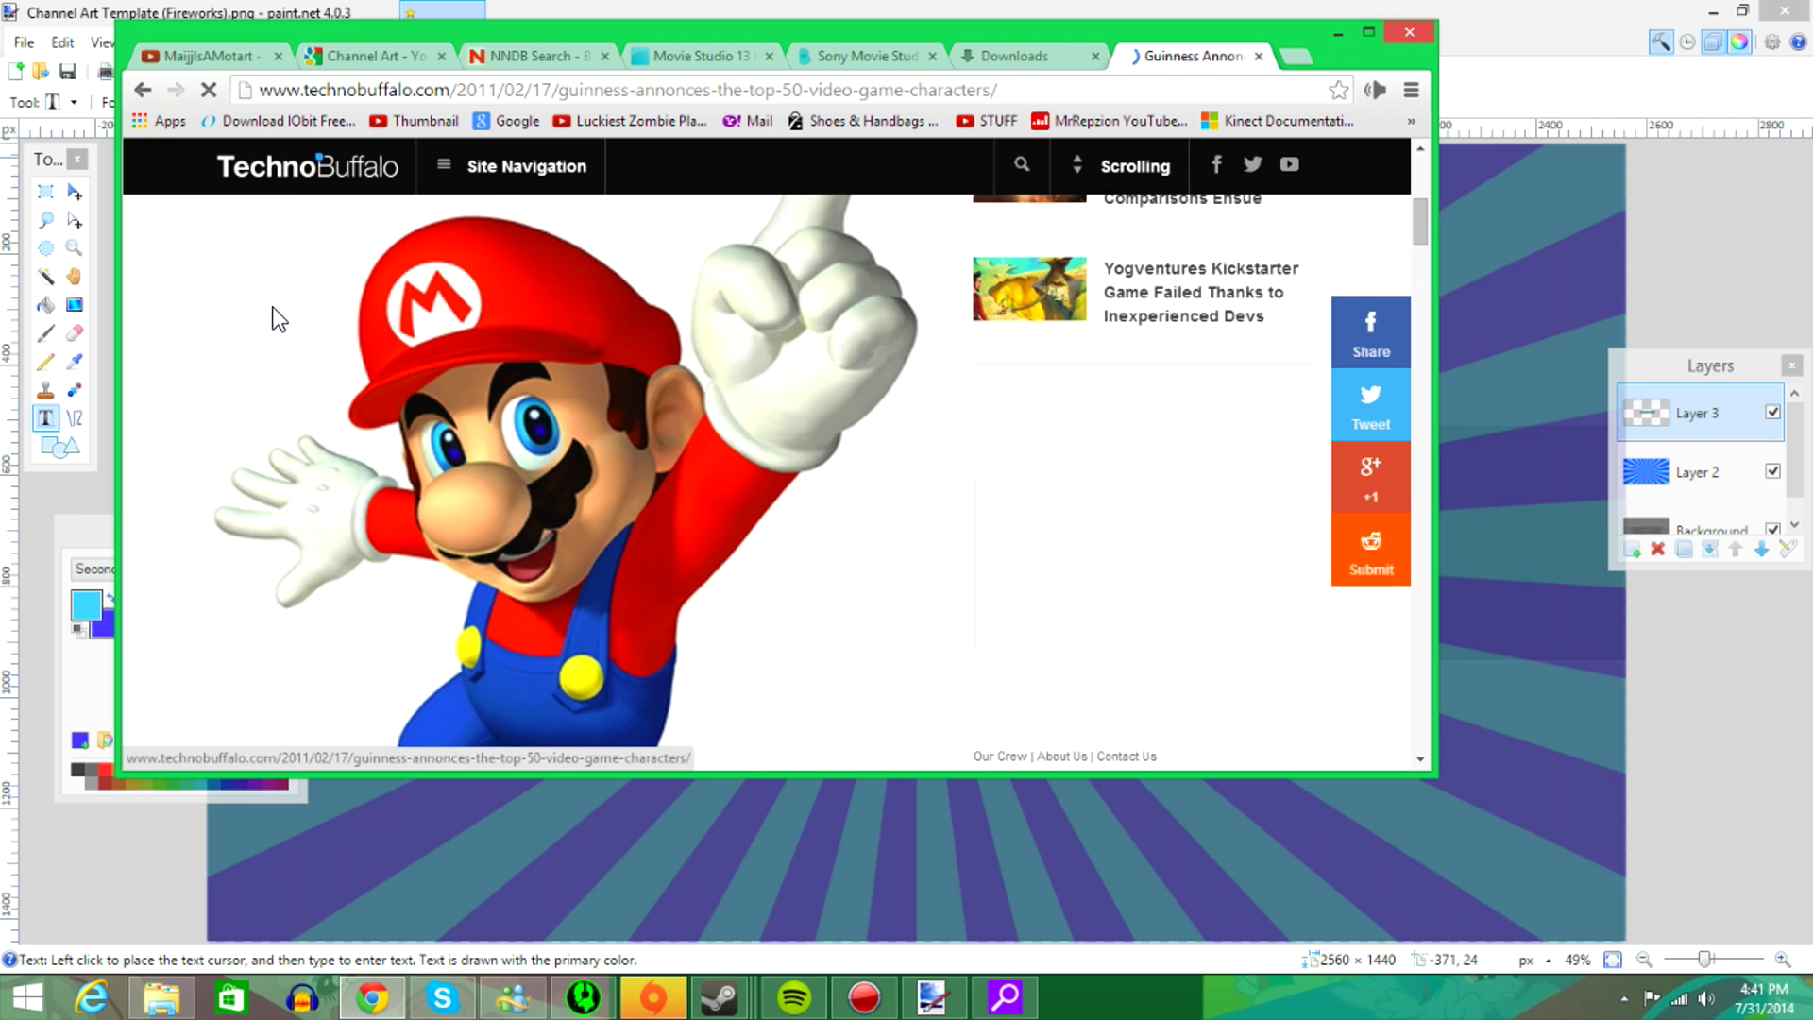
click(143, 90)
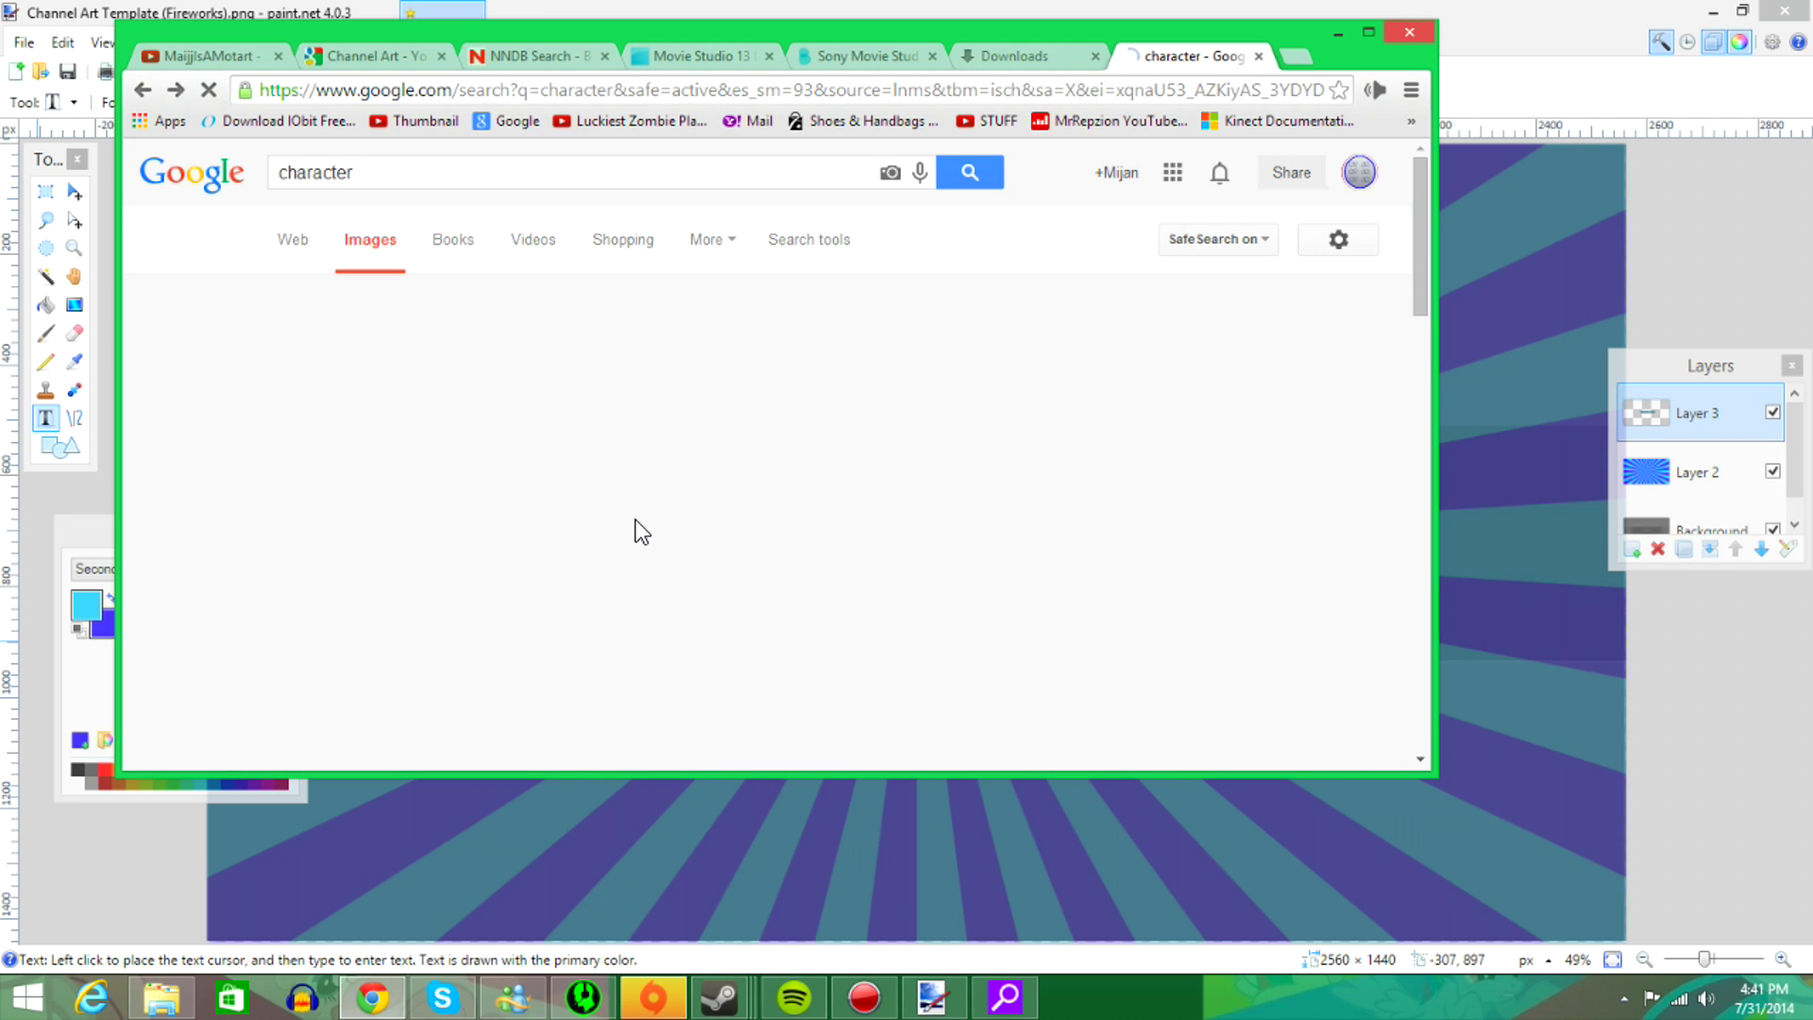
- Search Google Images for "mario transparent"
click(606, 177)
key(ctrl+a)
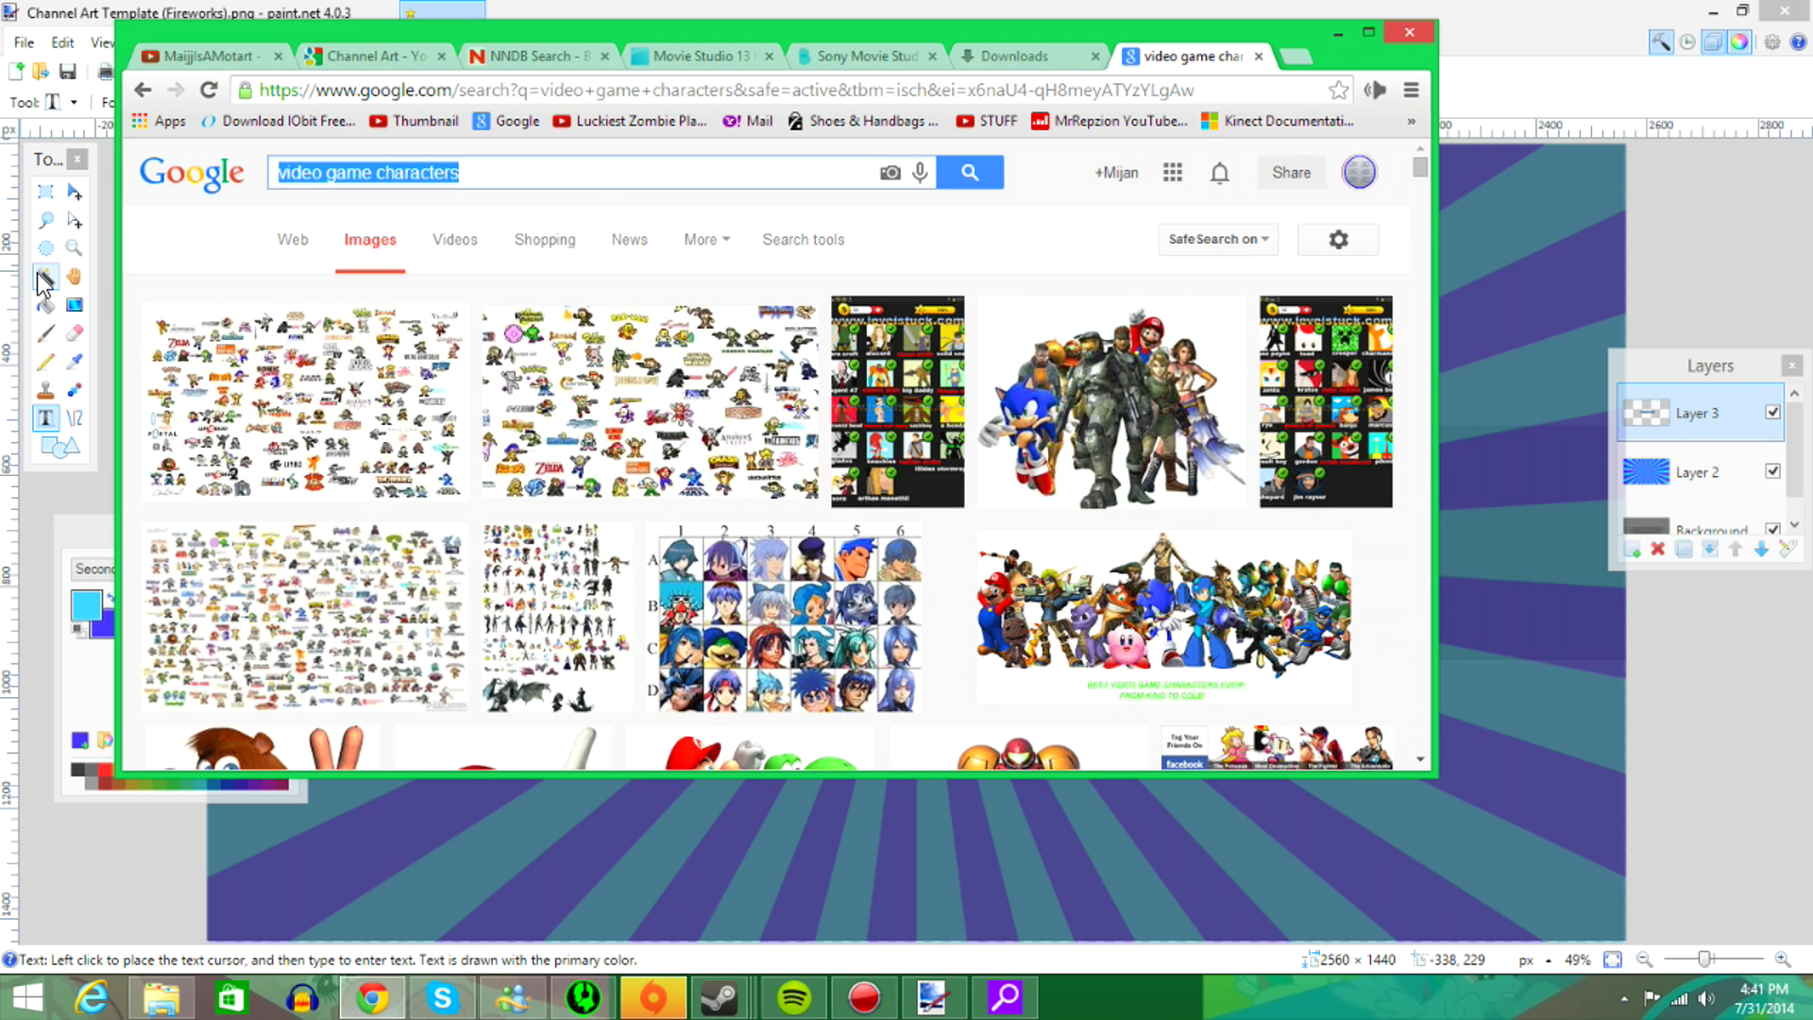
text(mario transparent)
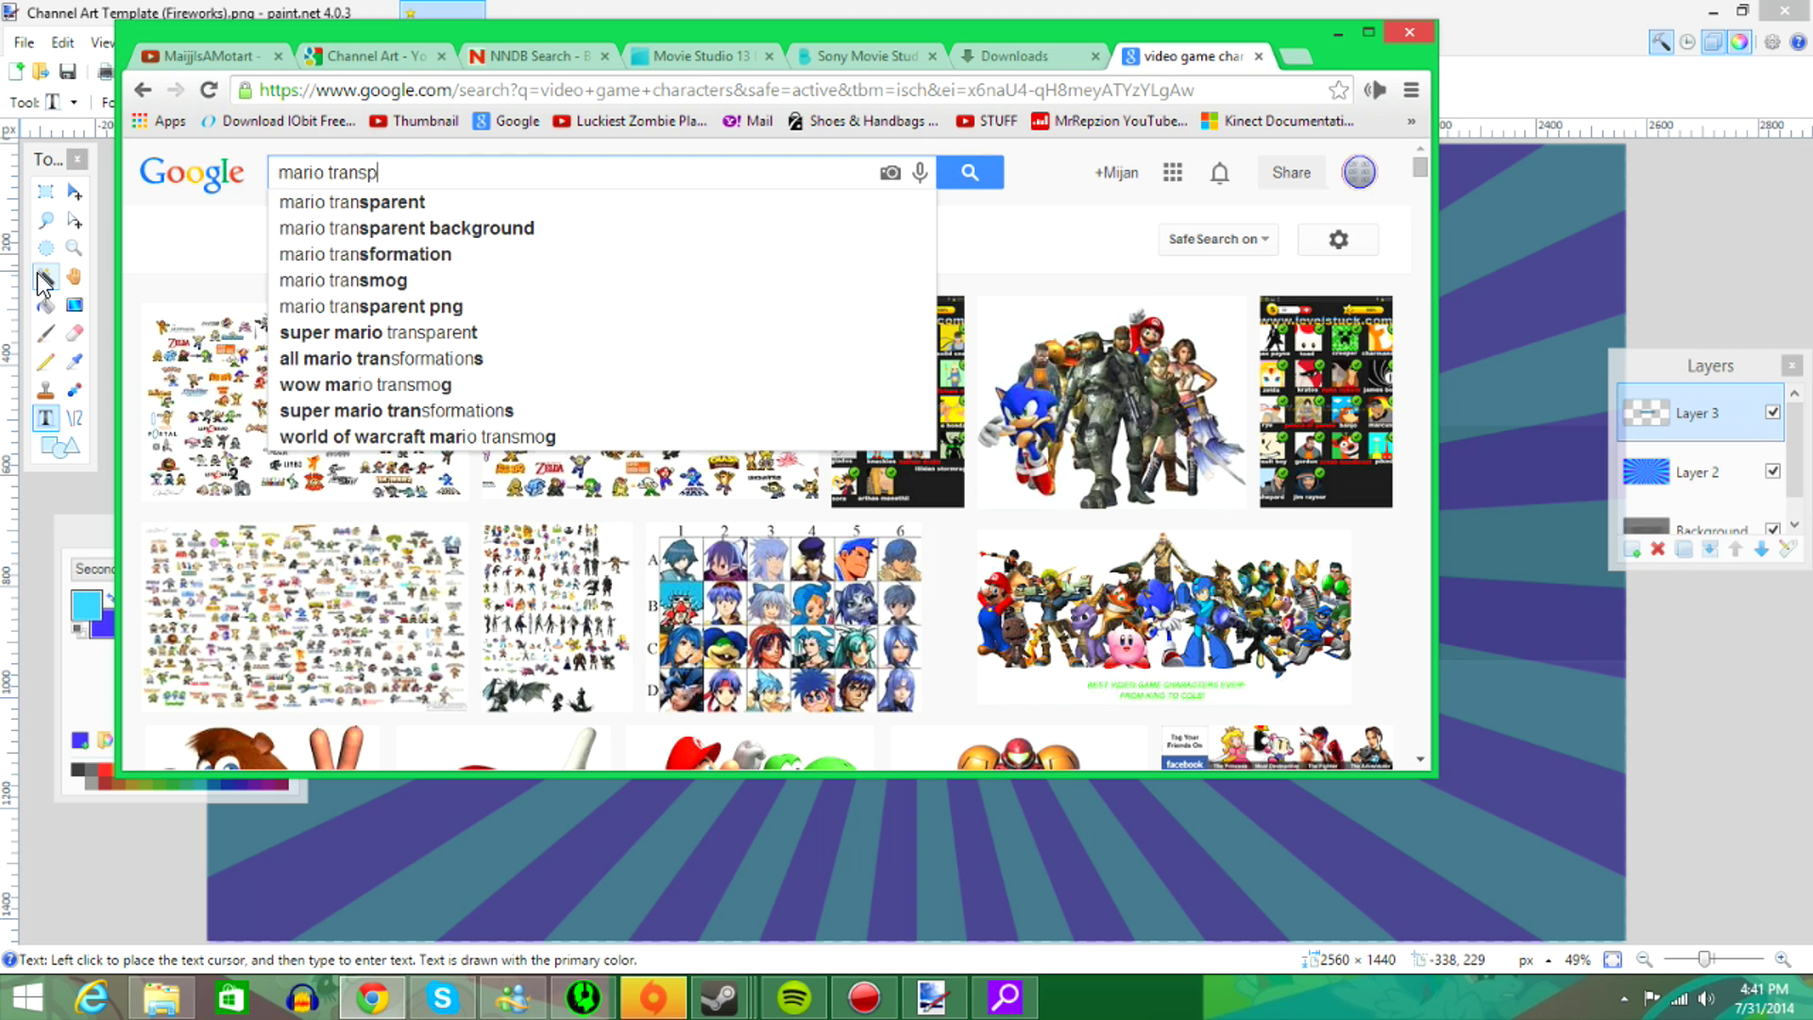
key(Return)
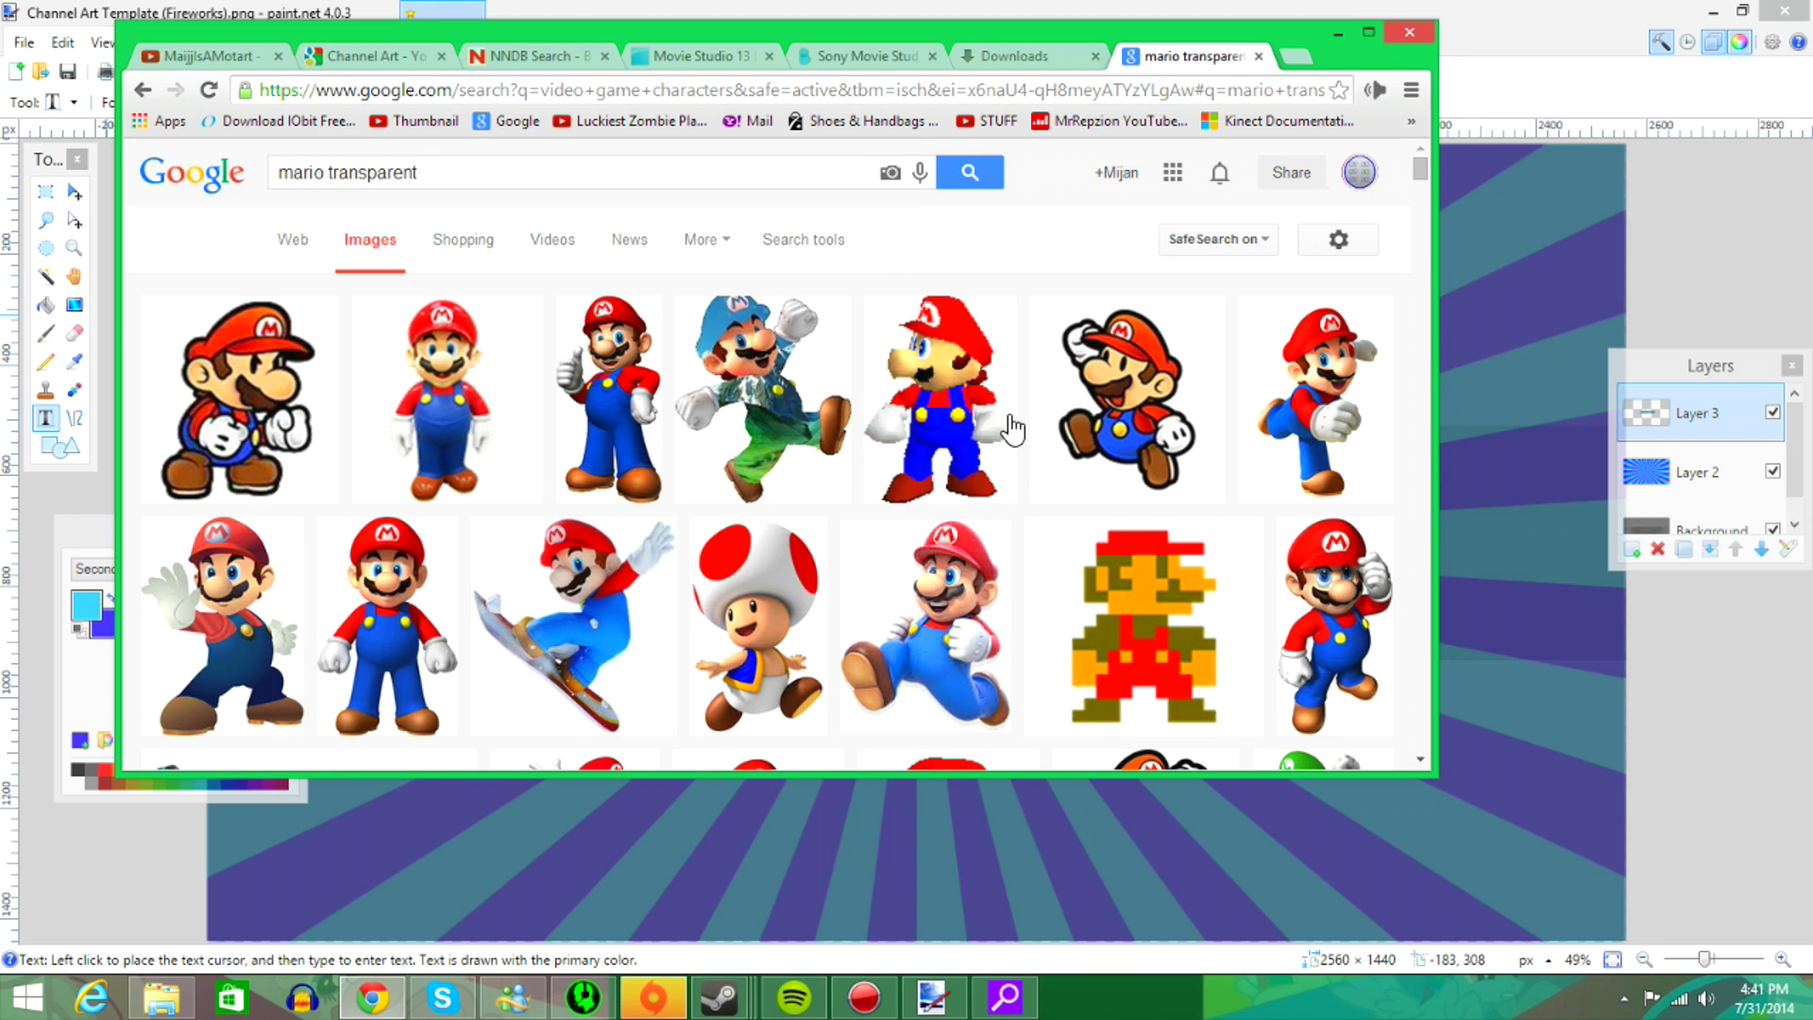
- Preview the 400 × 518 Mario Tennis World picture and save it as MarioTransparent.png
click(1307, 436)
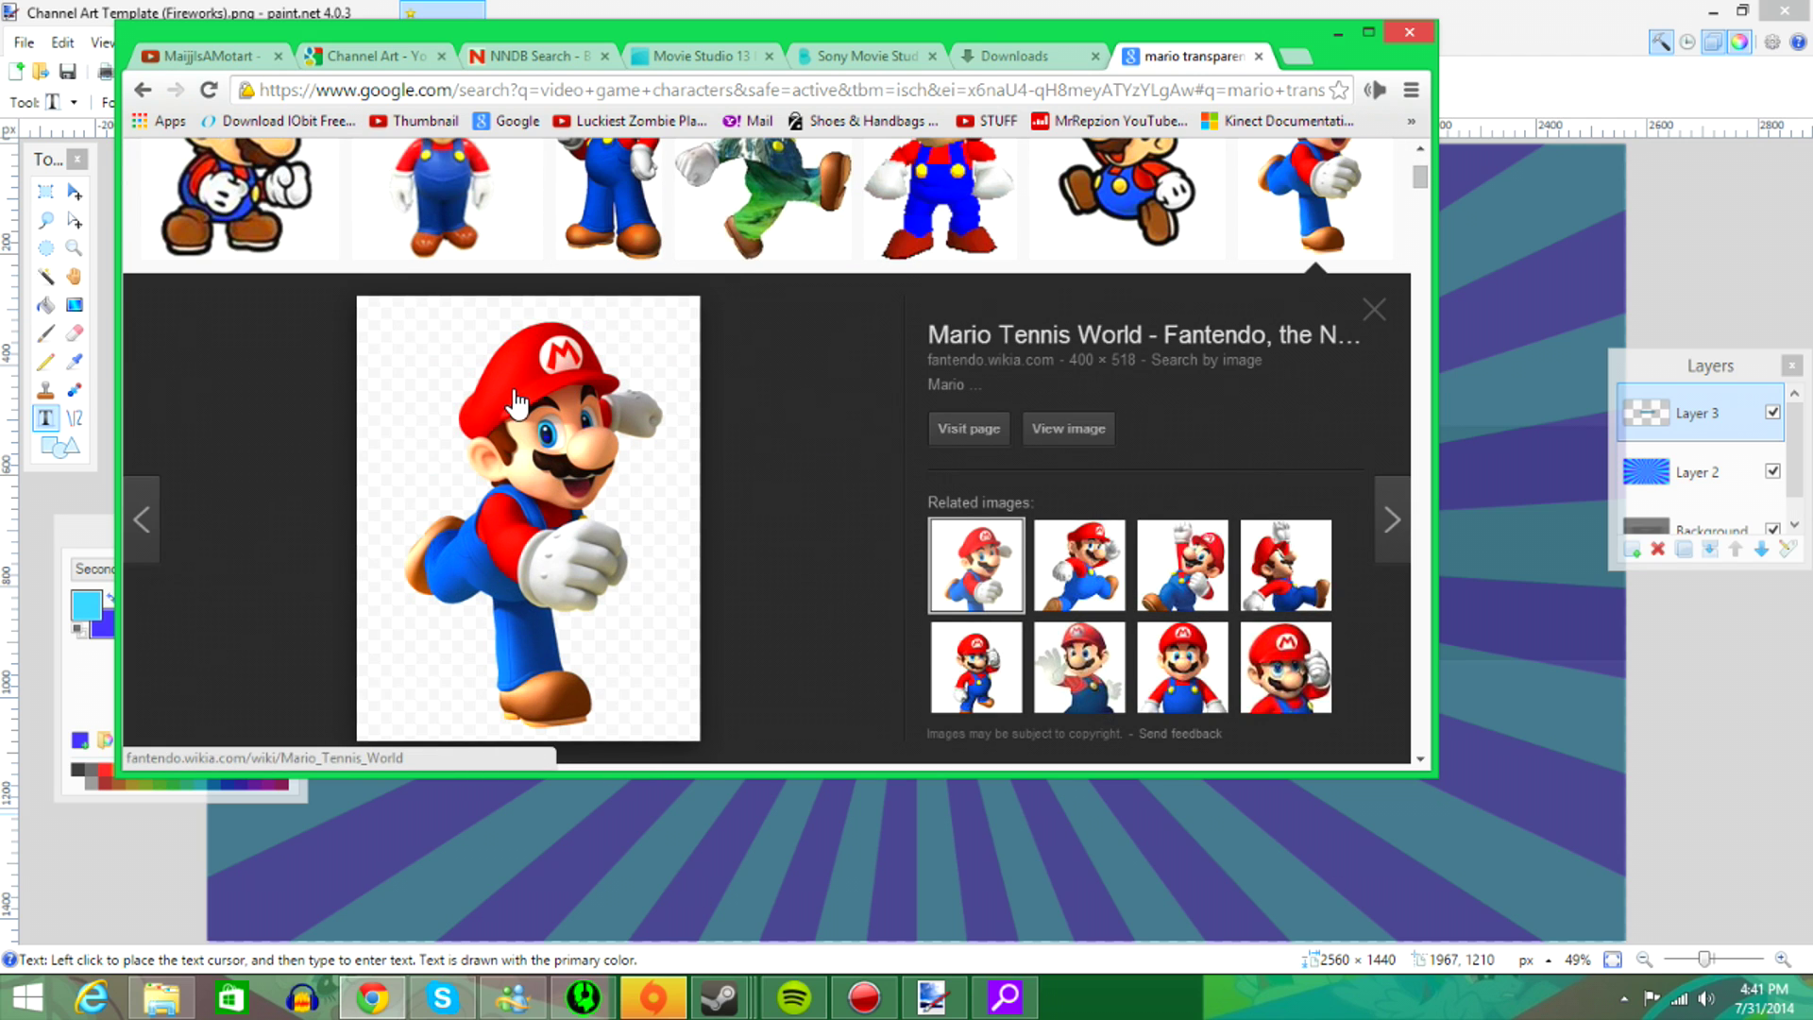
right_click(522, 503)
click(625, 644)
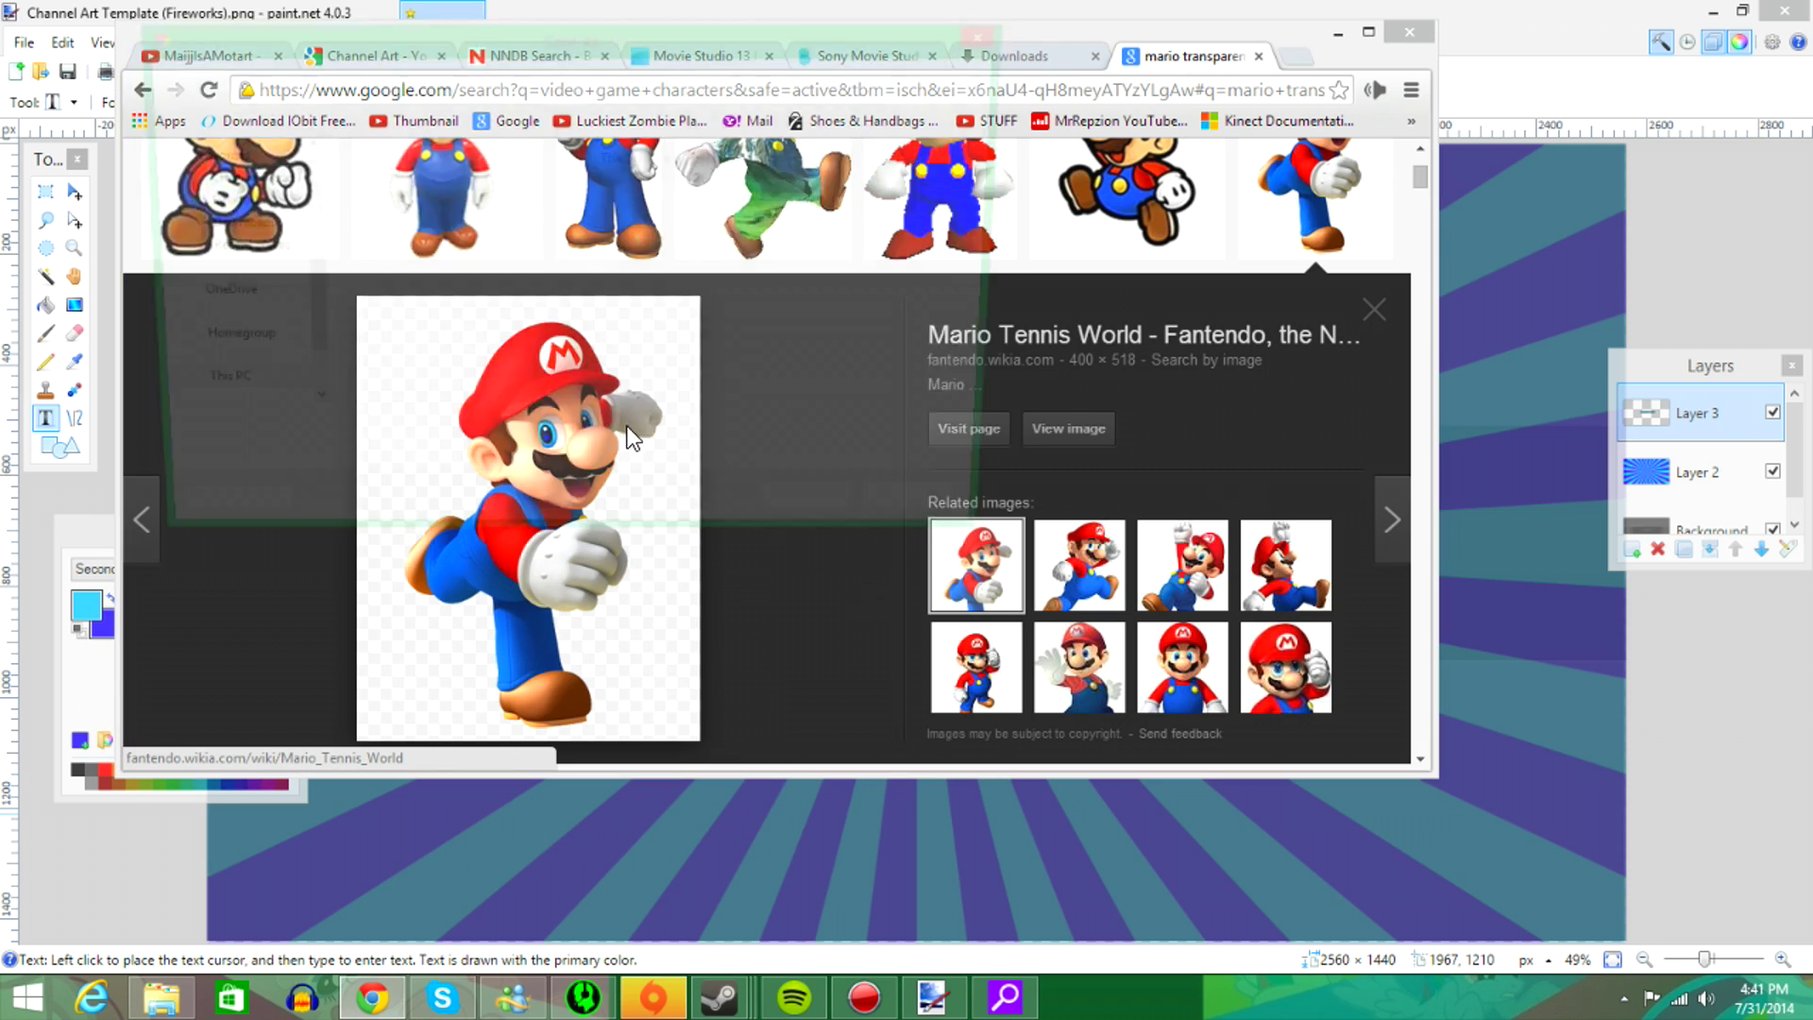
click(820, 523)
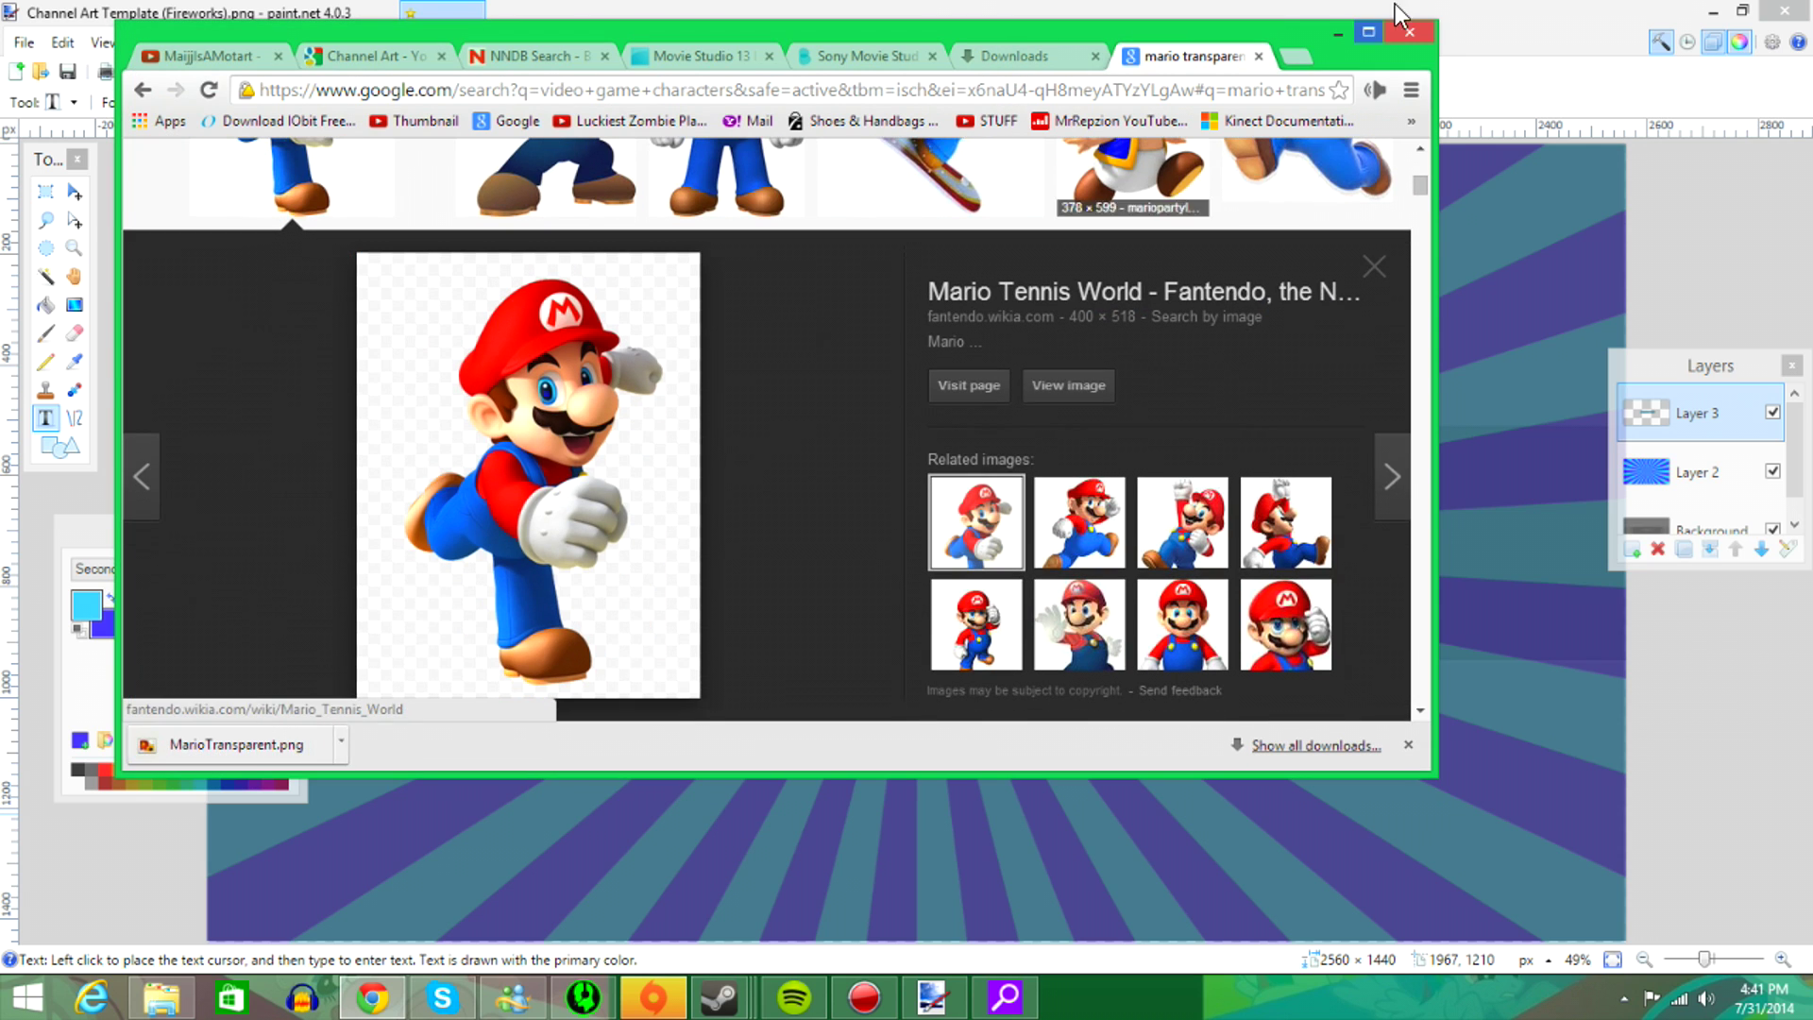
- Open the downloaded MarioTransparent.png as a separate image in paint.net
drag(1328, 59, 1210, 75)
mouse_move(141, 760)
mouse_down()
mouse_move(755, 425)
mouse_move(1397, 605)
mouse_up()
click(887, 525)
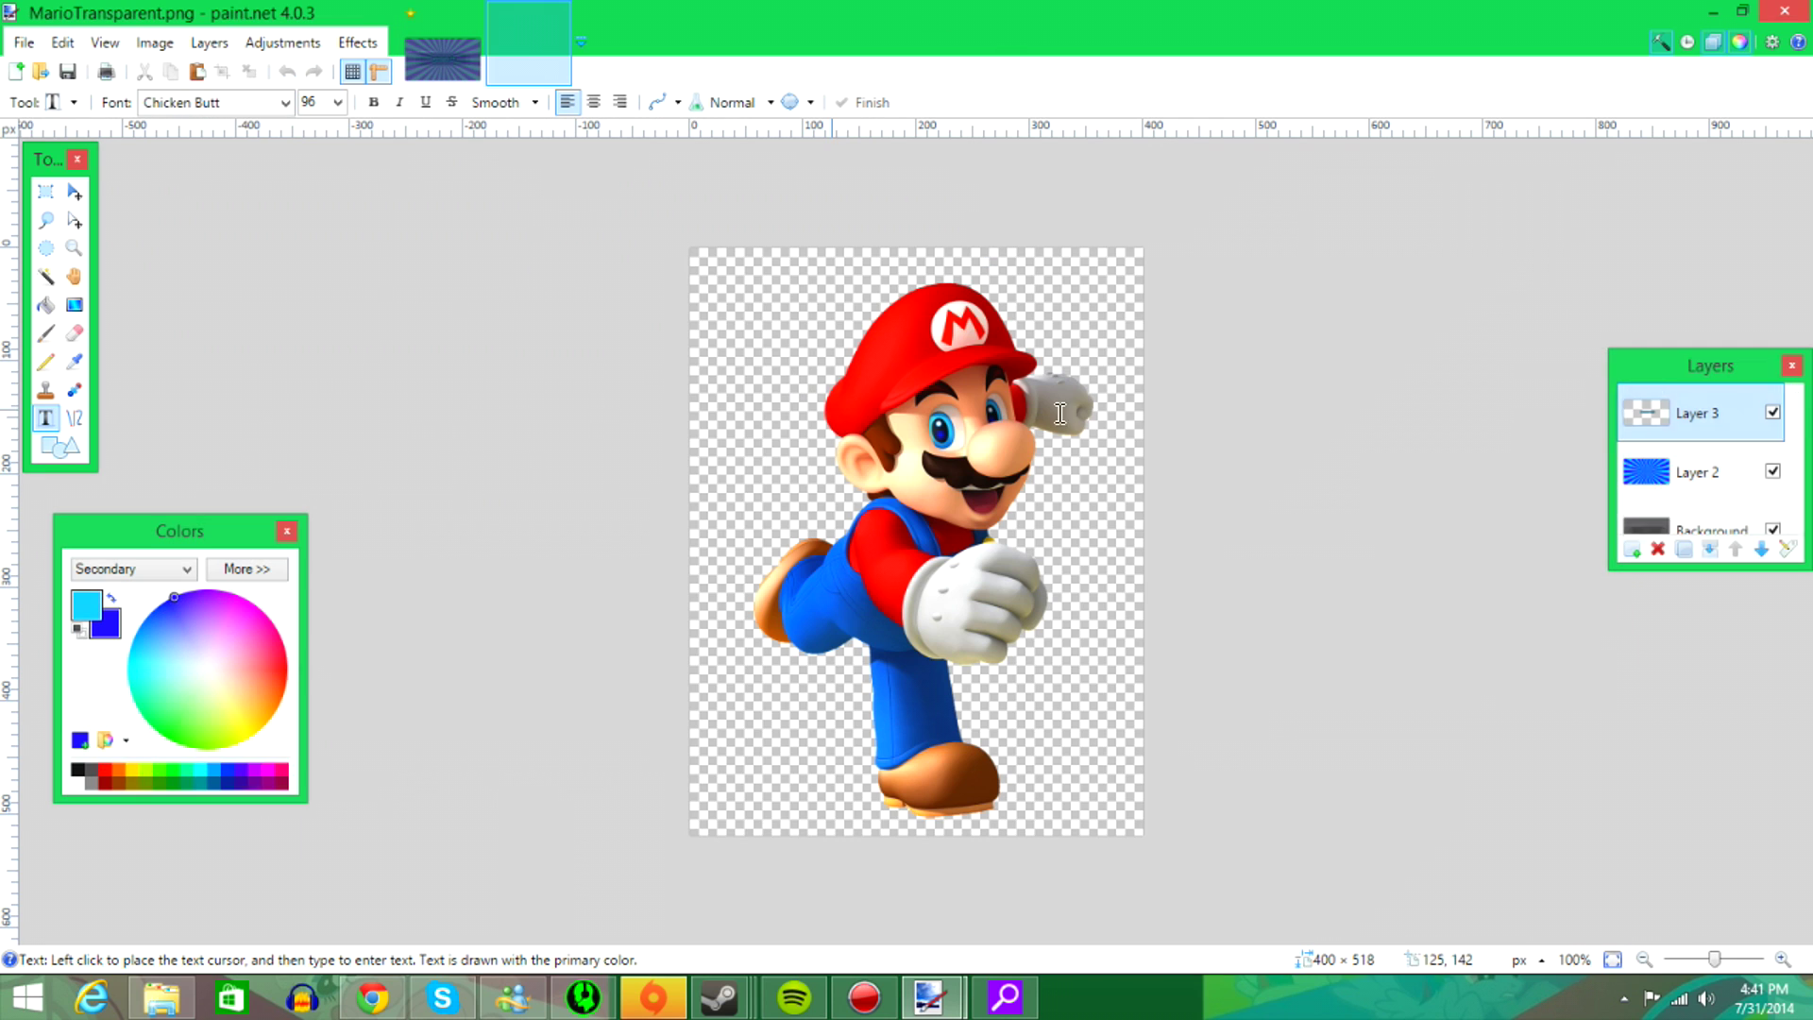
- Paste the Mario picture onto a new layer of the channel art and move its top-left corner to about 382, 450
click(442, 64)
click(1633, 550)
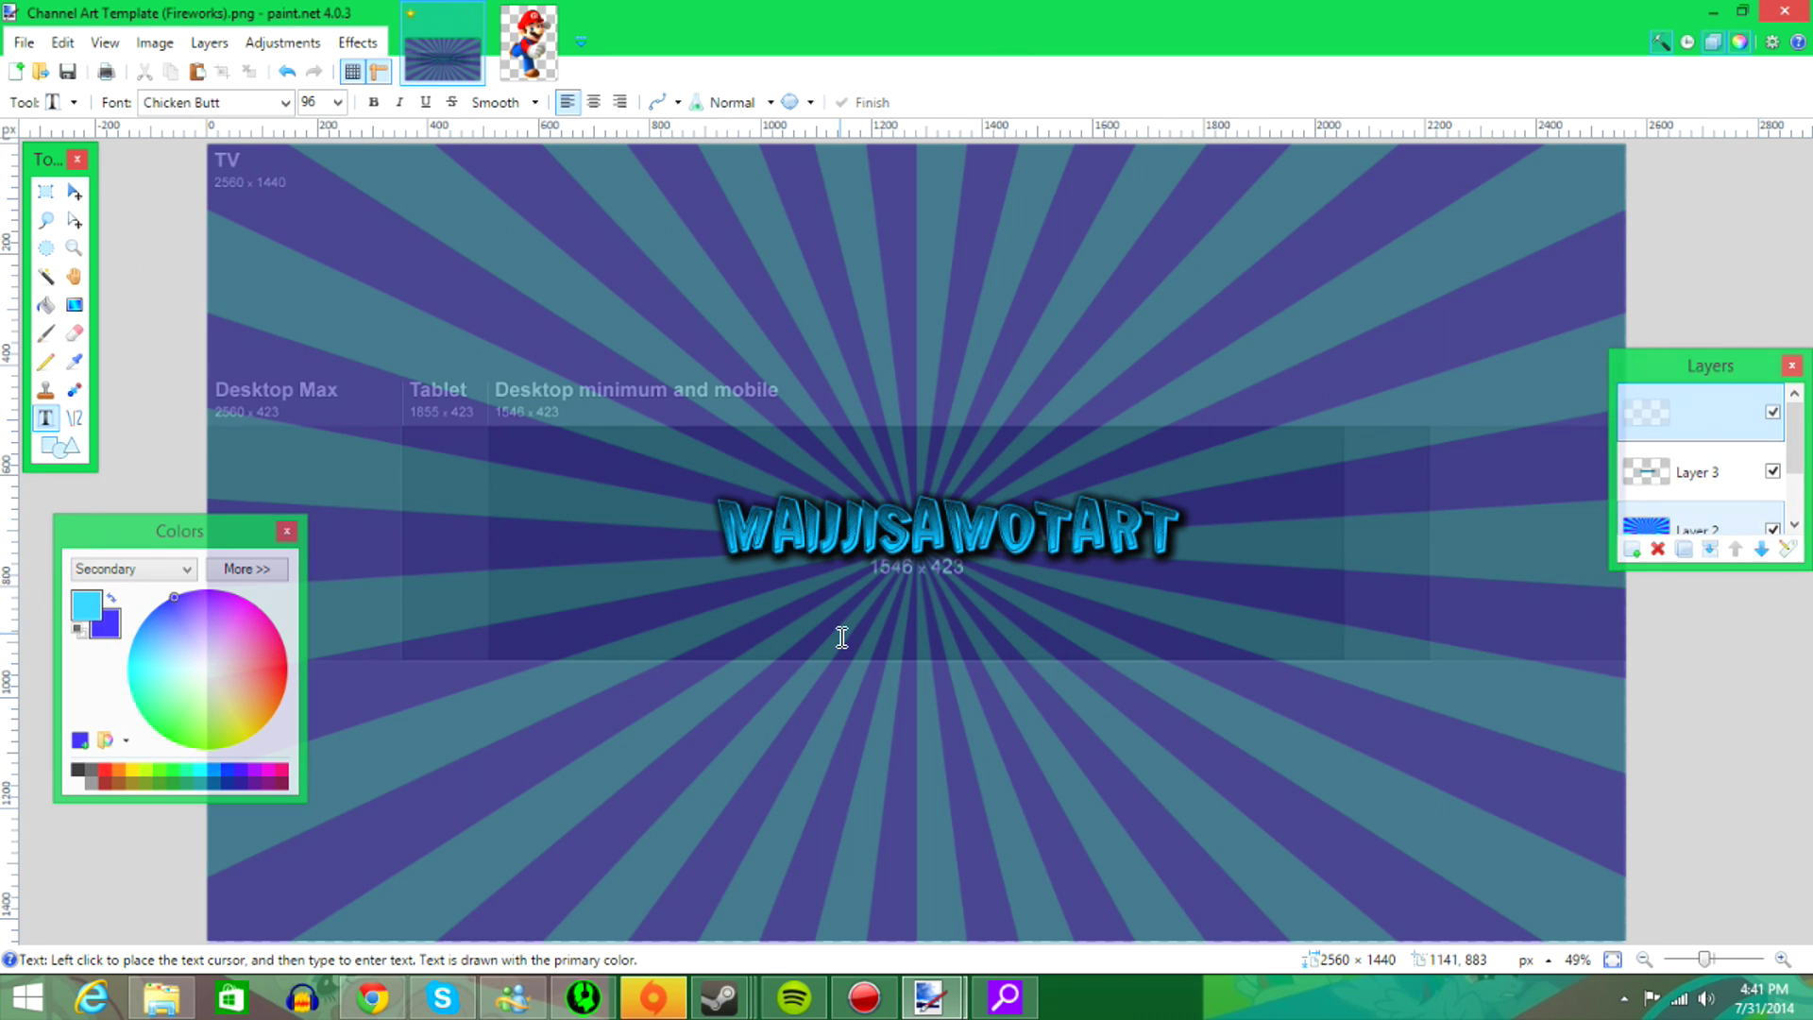
key(ctrl+v)
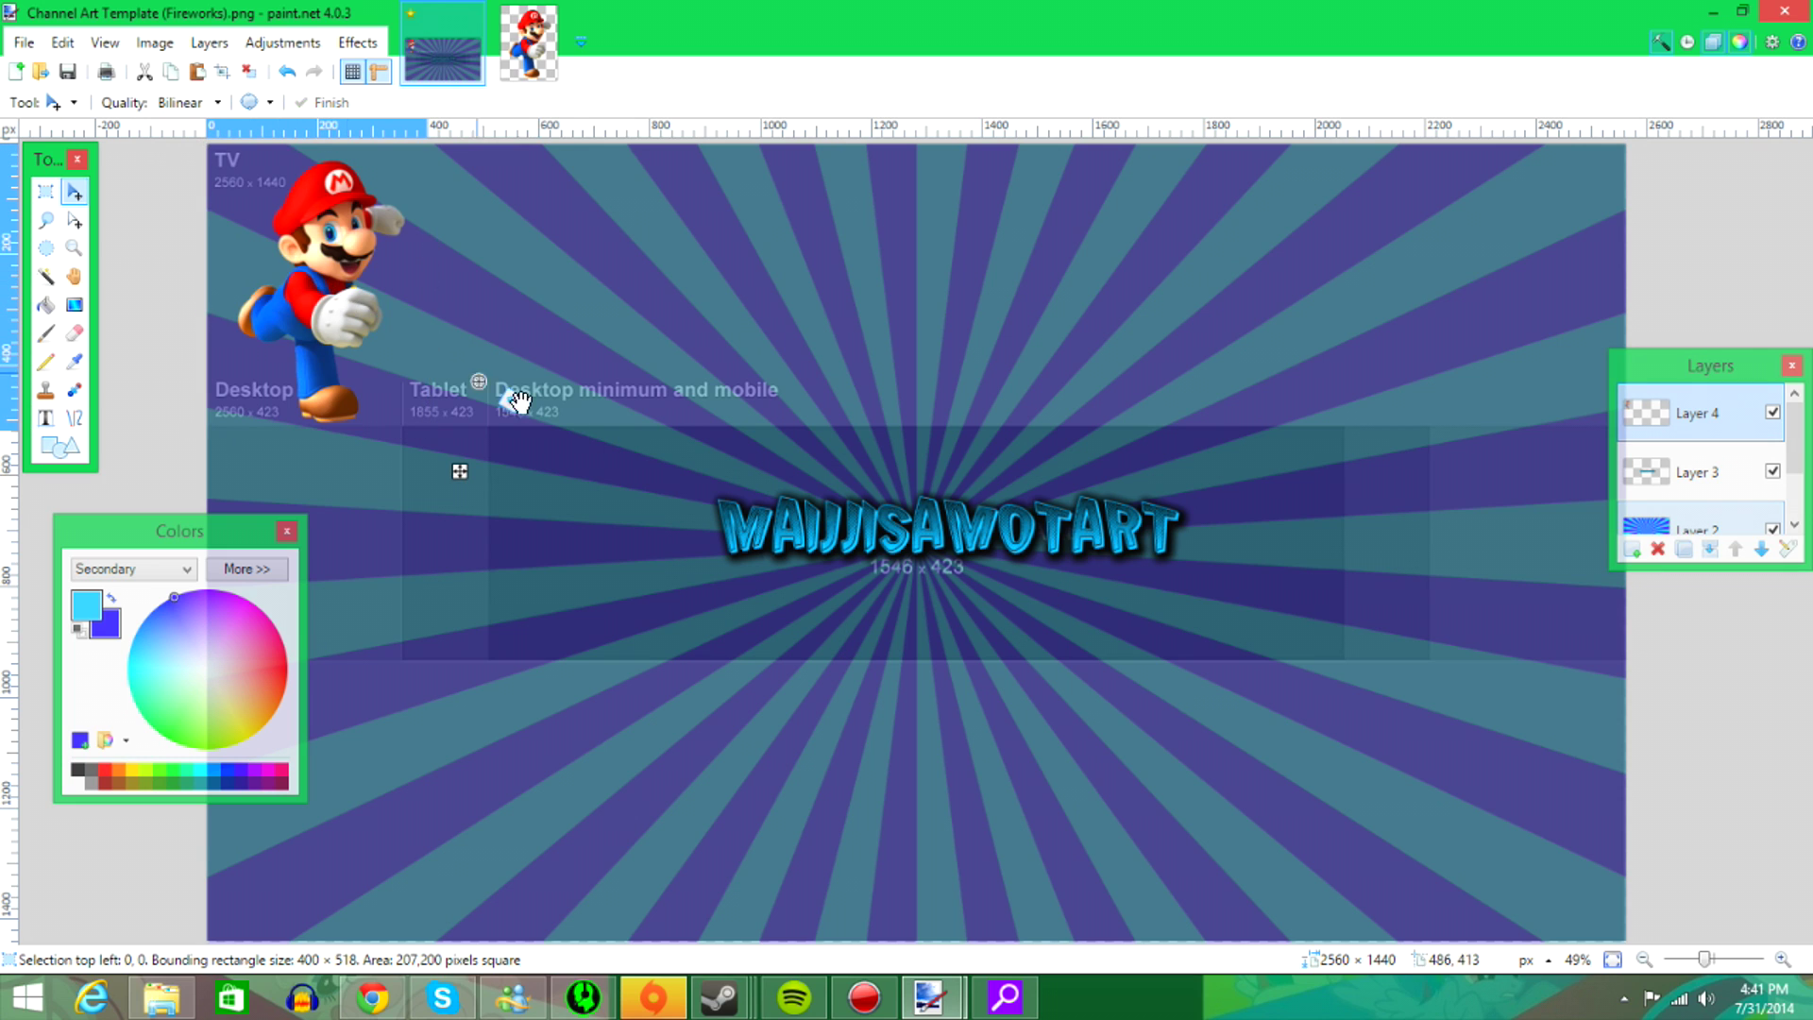
drag(356, 299, 523, 510)
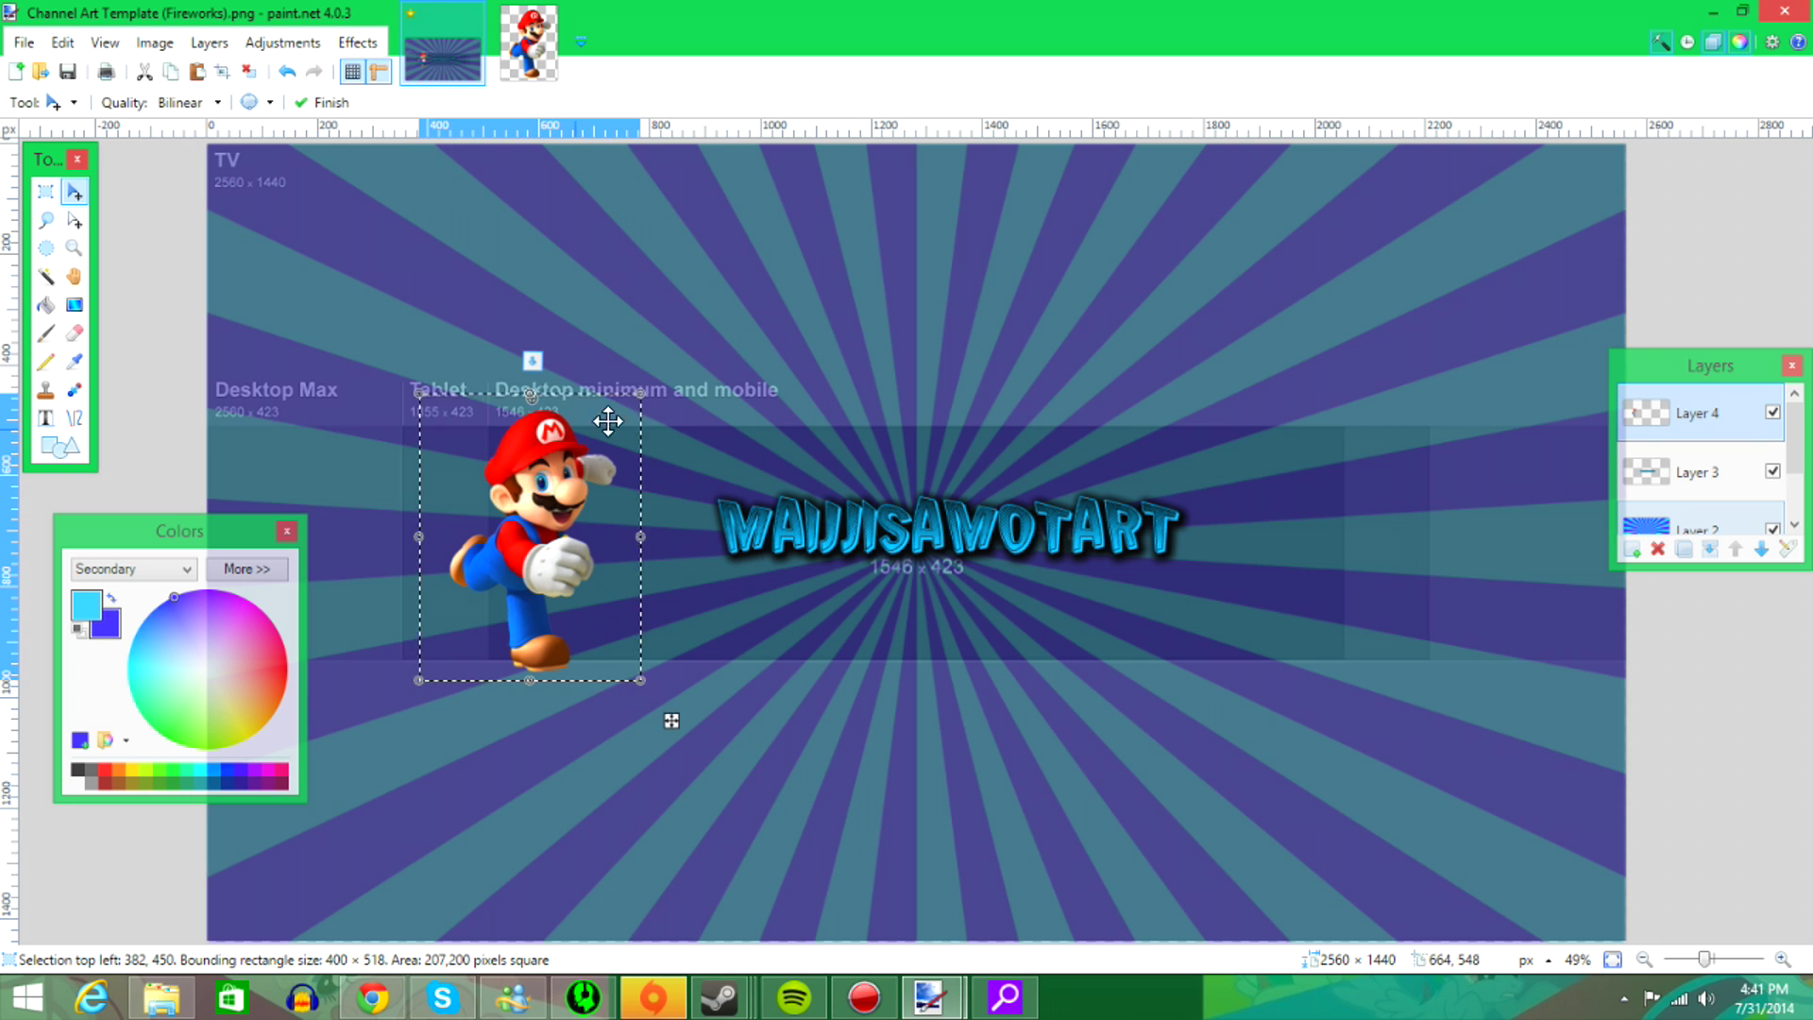
- Scale the pasted Mario down to about 357 × 468 pixels with its top-left corner at about 382, 476
drag(639, 396, 617, 421)
drag(532, 512, 532, 501)
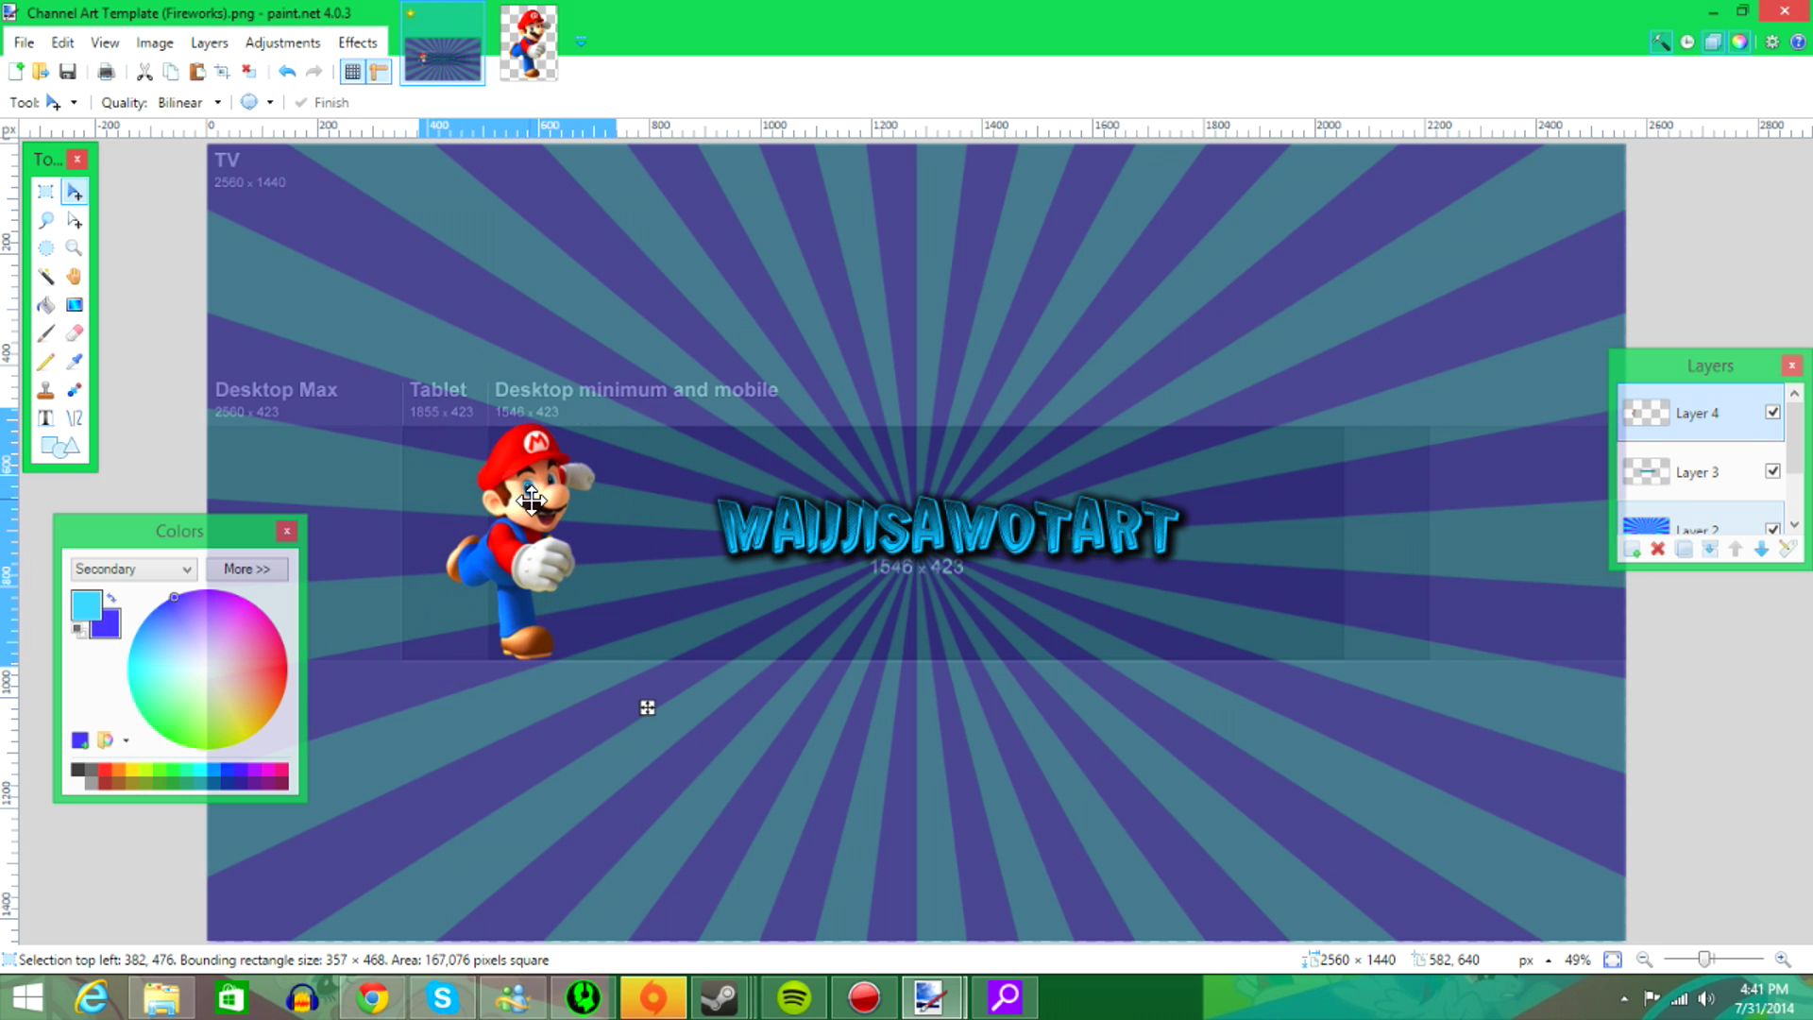
- Switch to Chrome, preview the 353 × 400 pointing Mario from the video game characters results and save it as marionontransparent in JPEG format
click(373, 997)
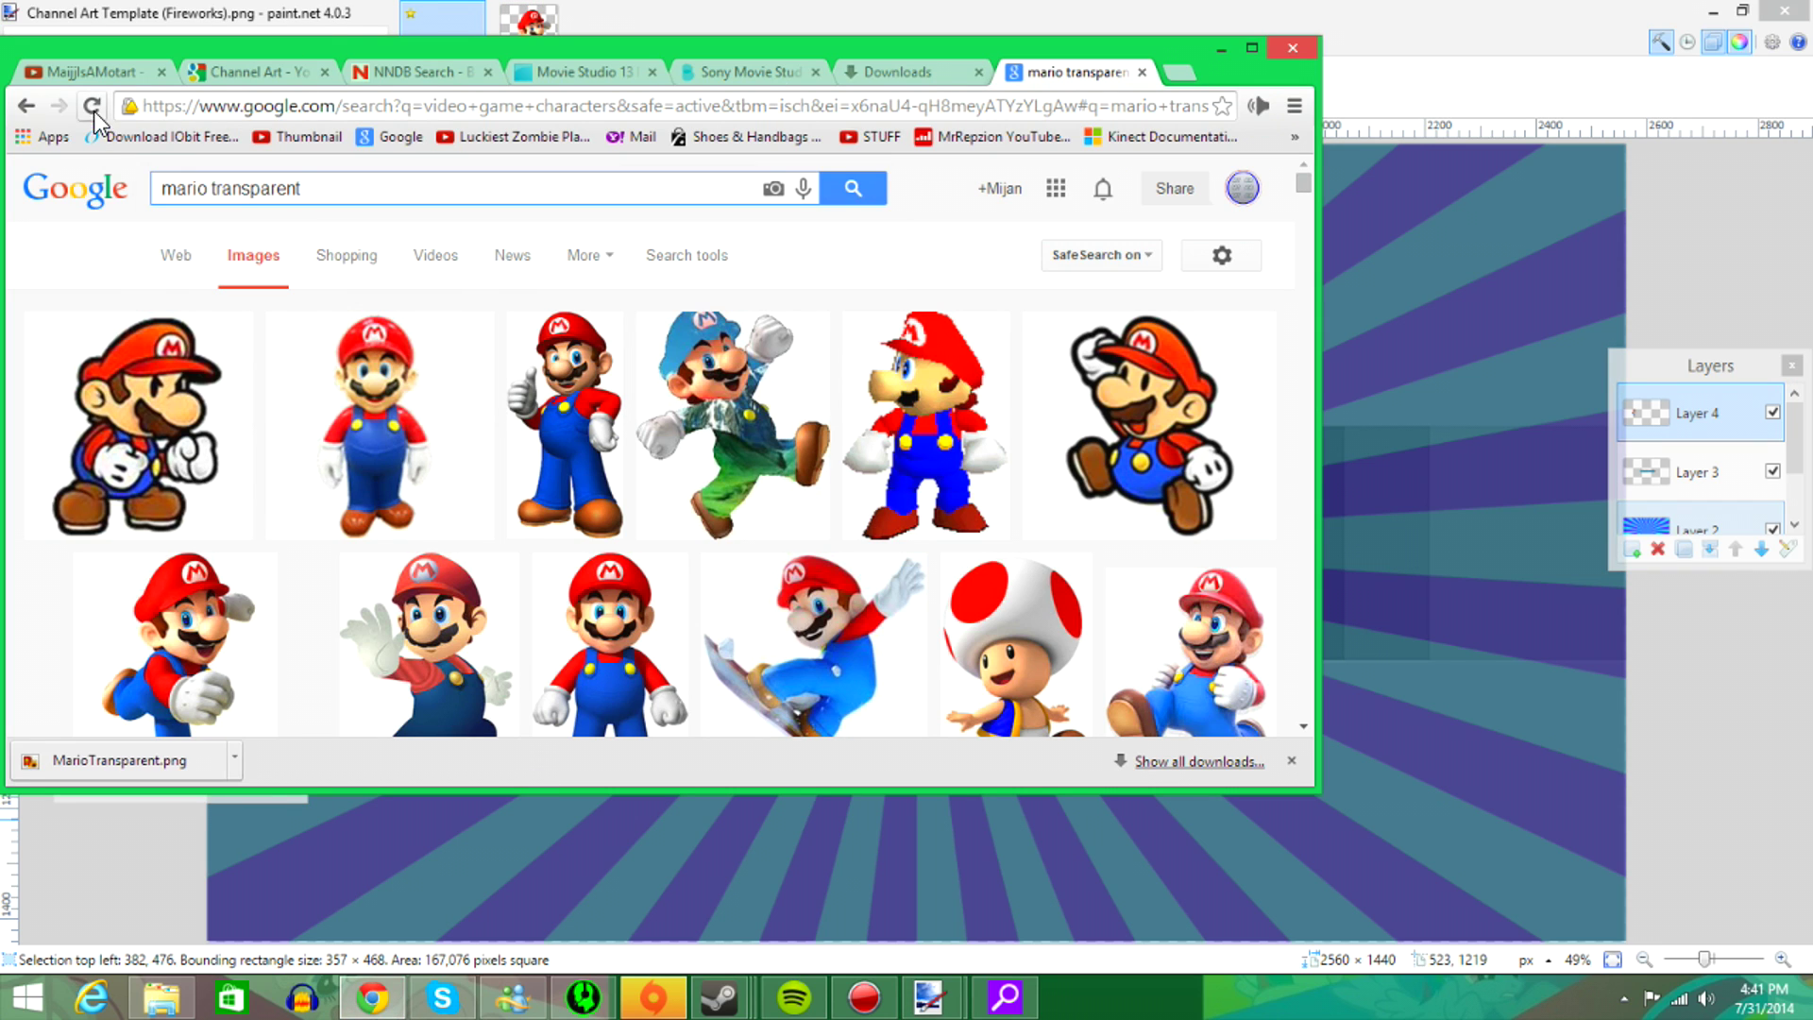
click(31, 105)
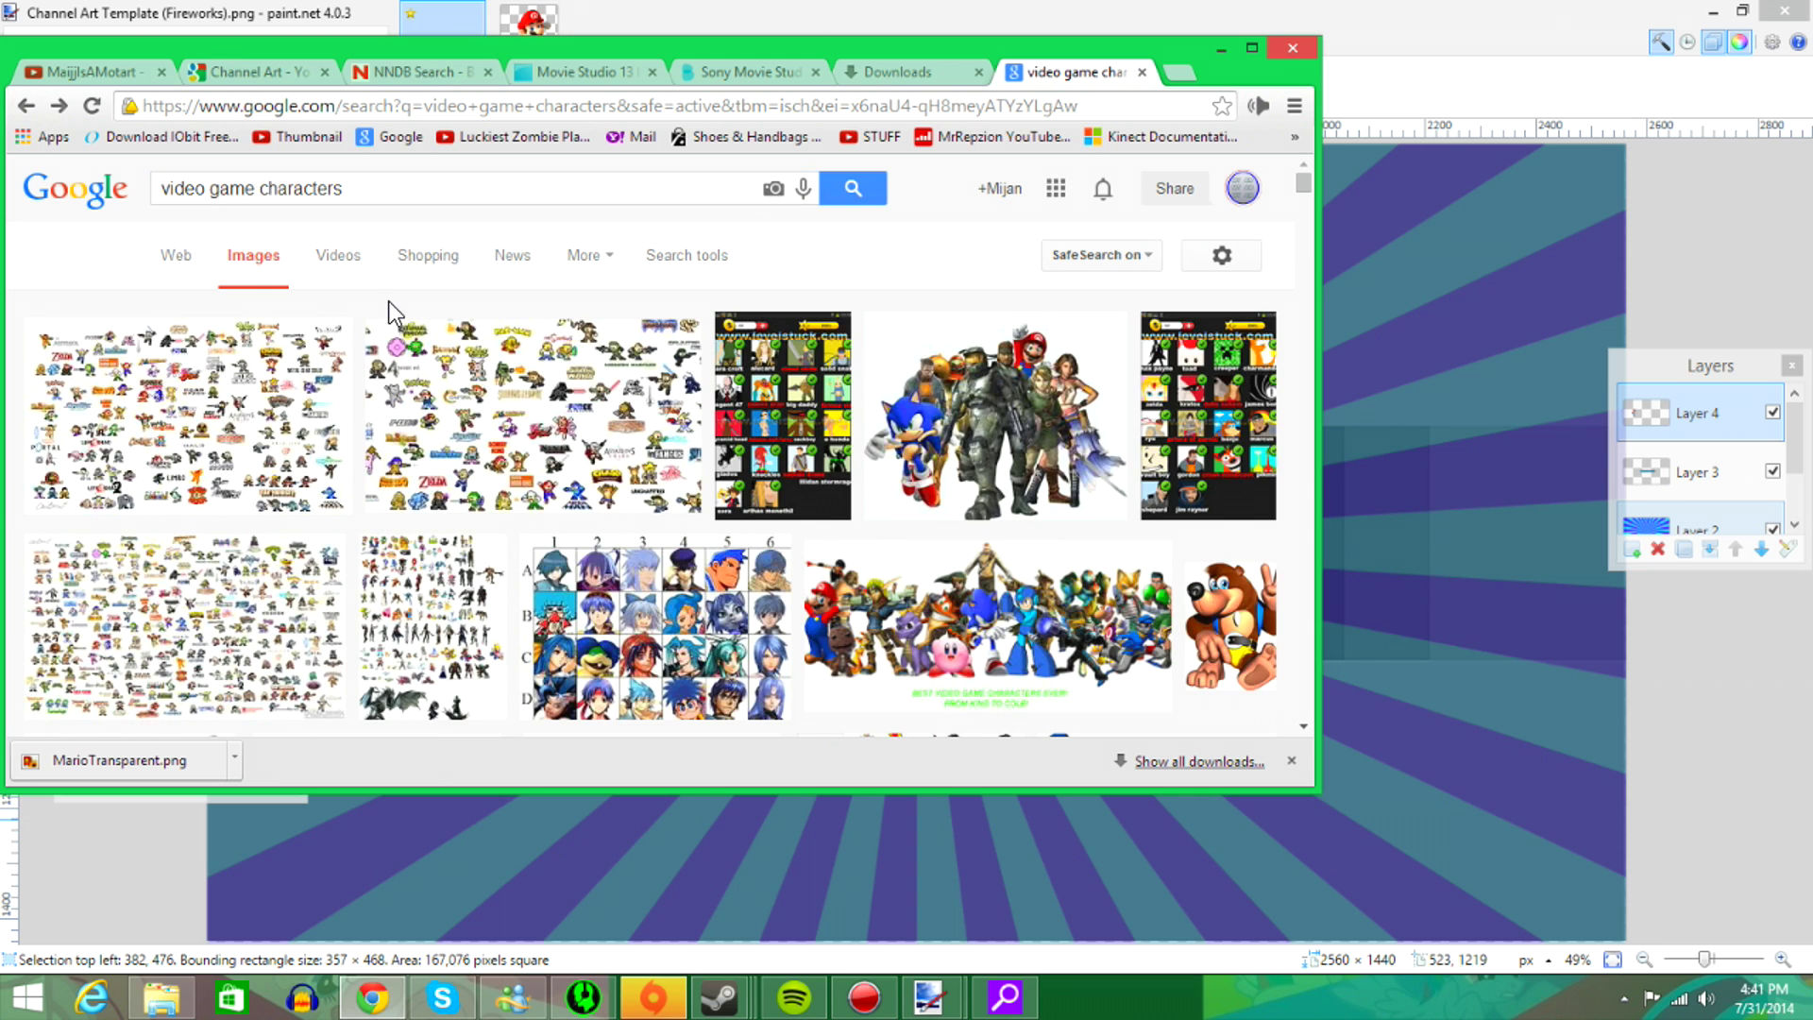
scroll(389, 302, down, 5)
click(203, 416)
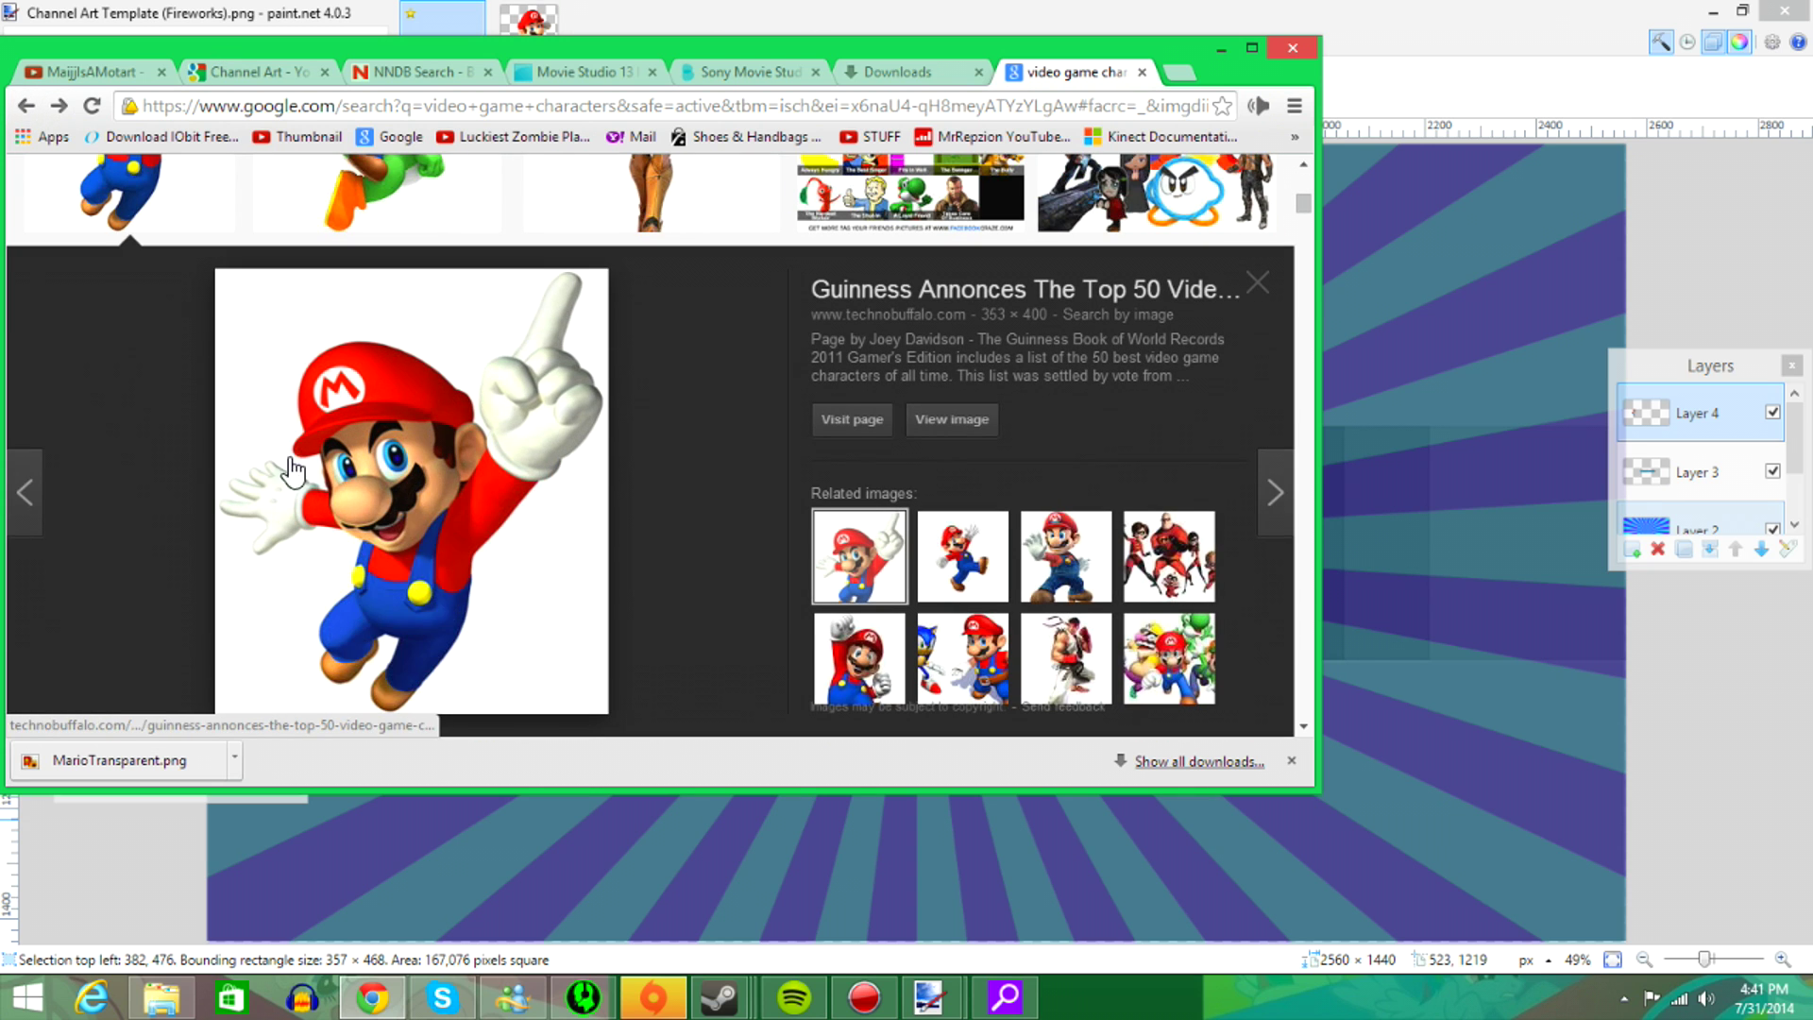
right_click(327, 480)
click(384, 626)
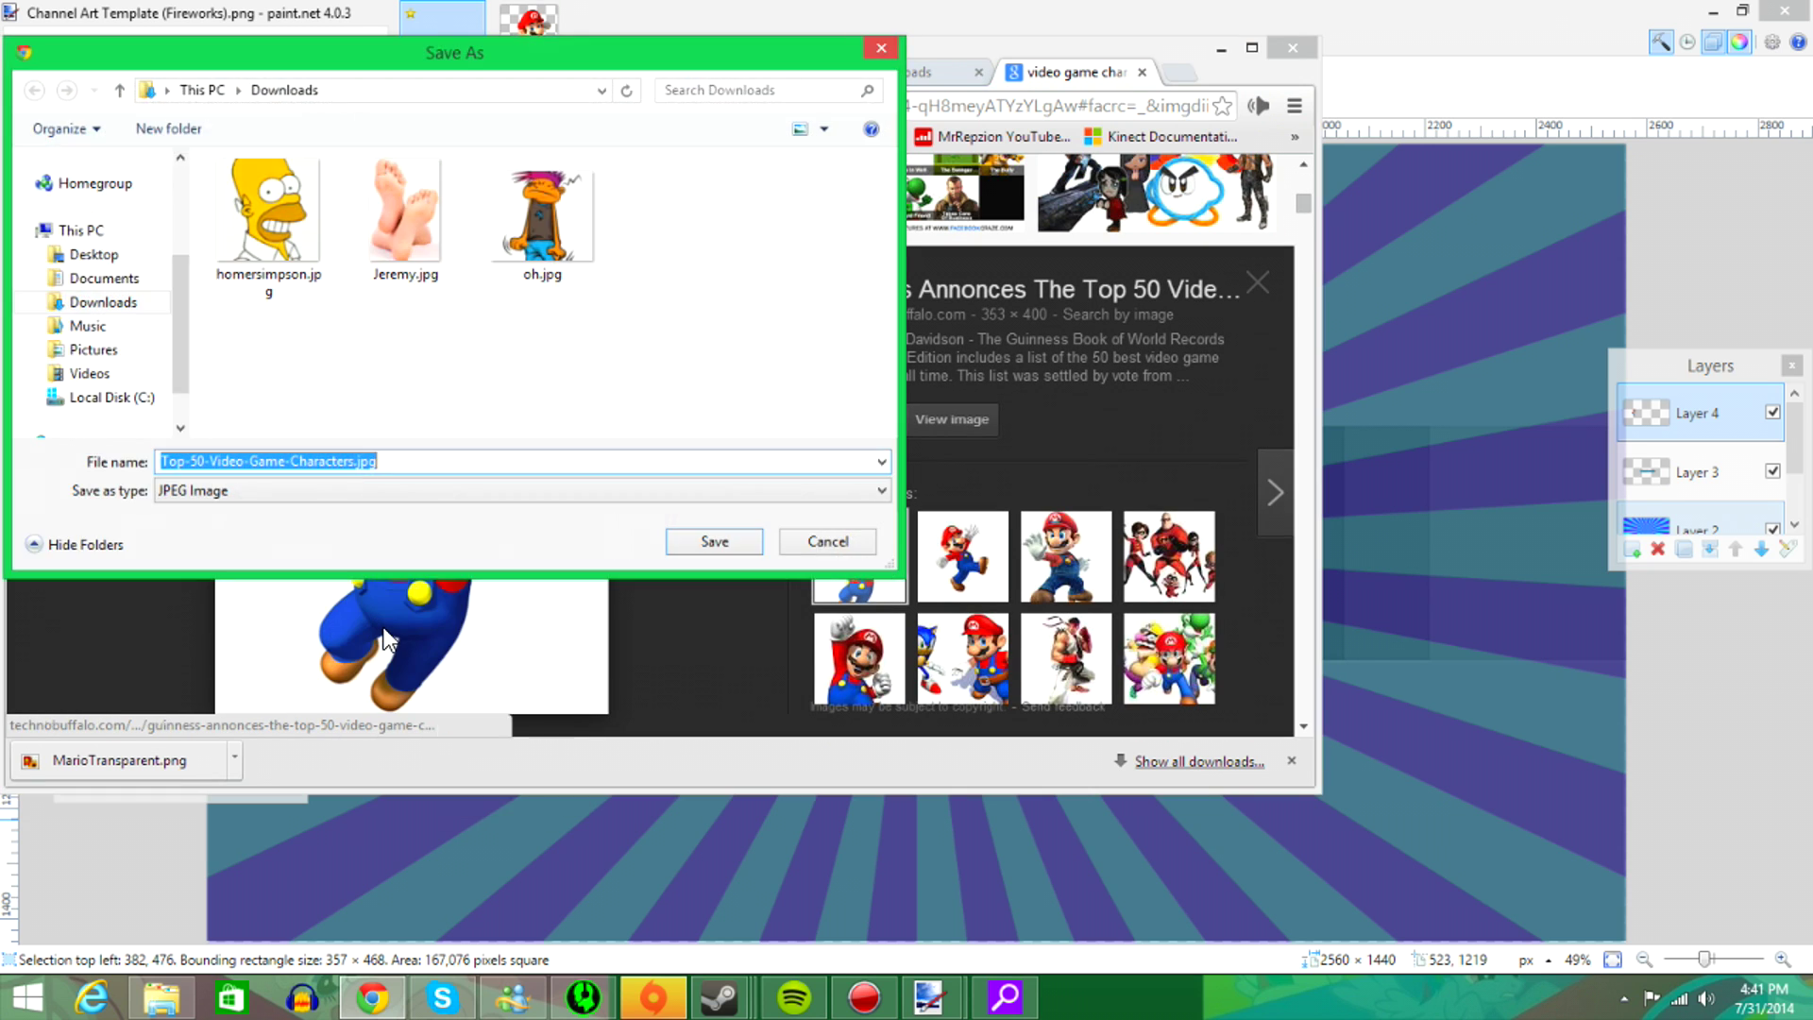
key(BackSpace)
text(marionontransparent)
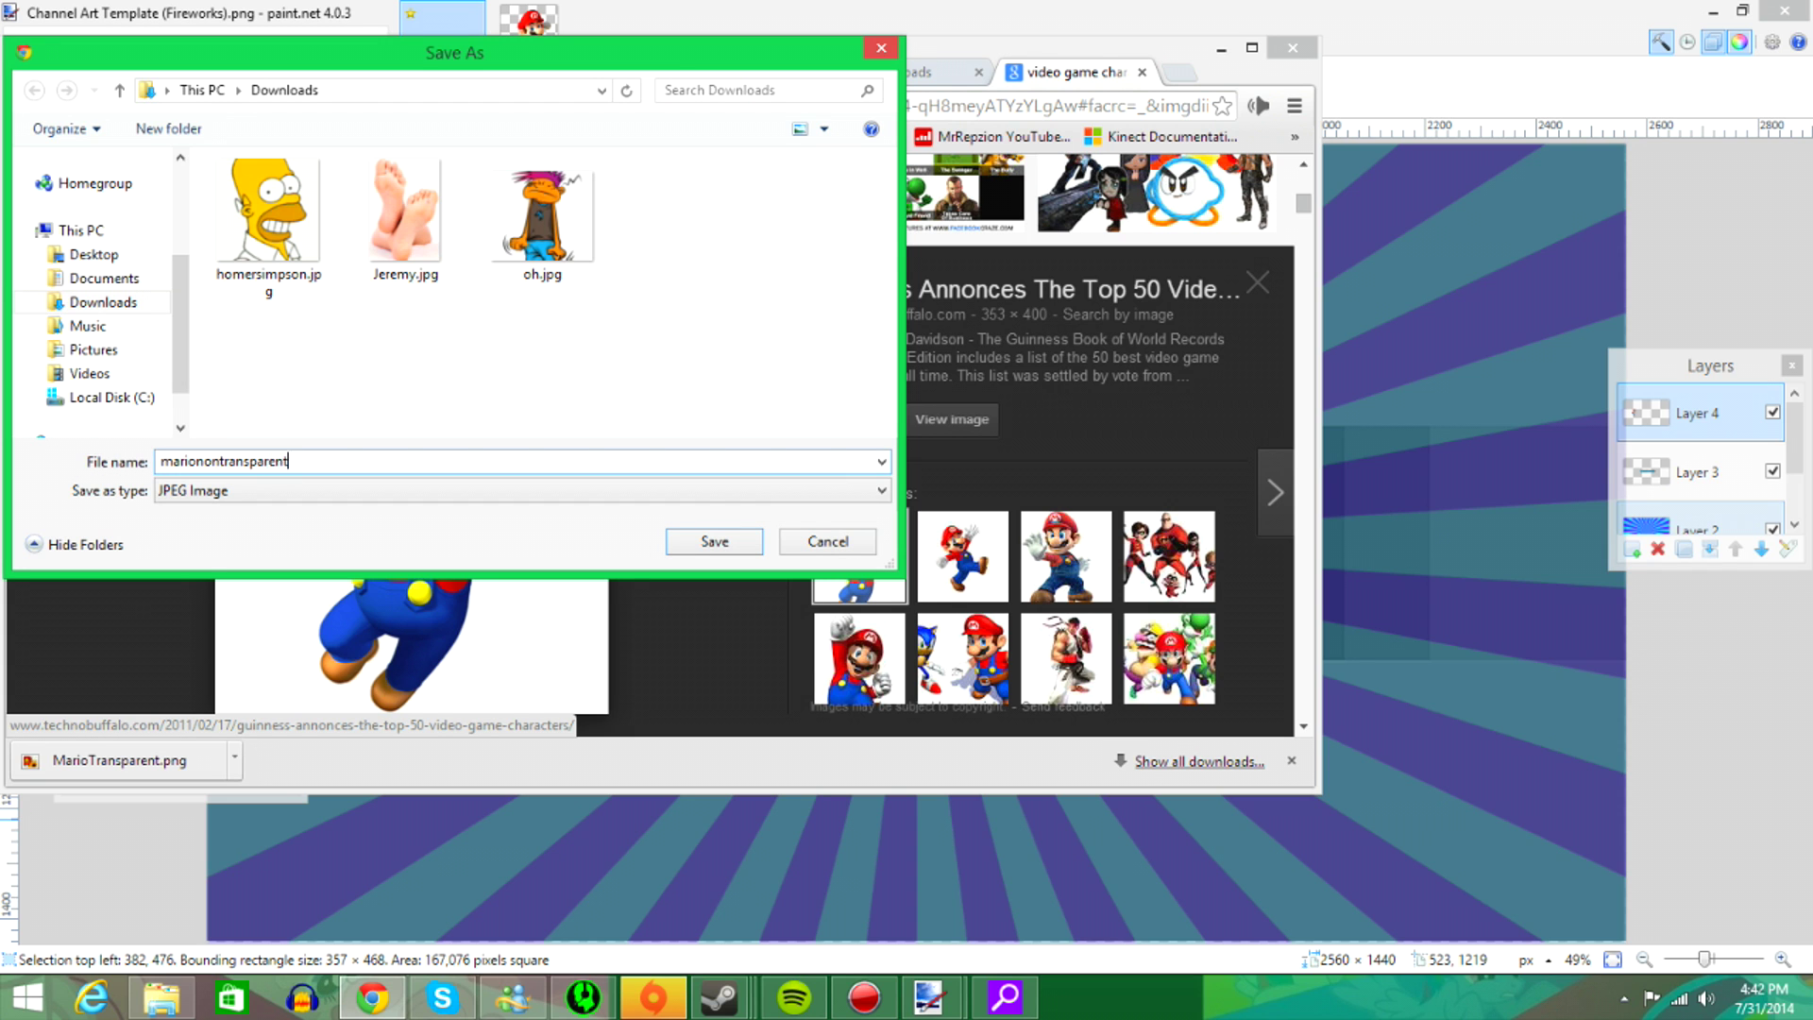
key(Return)
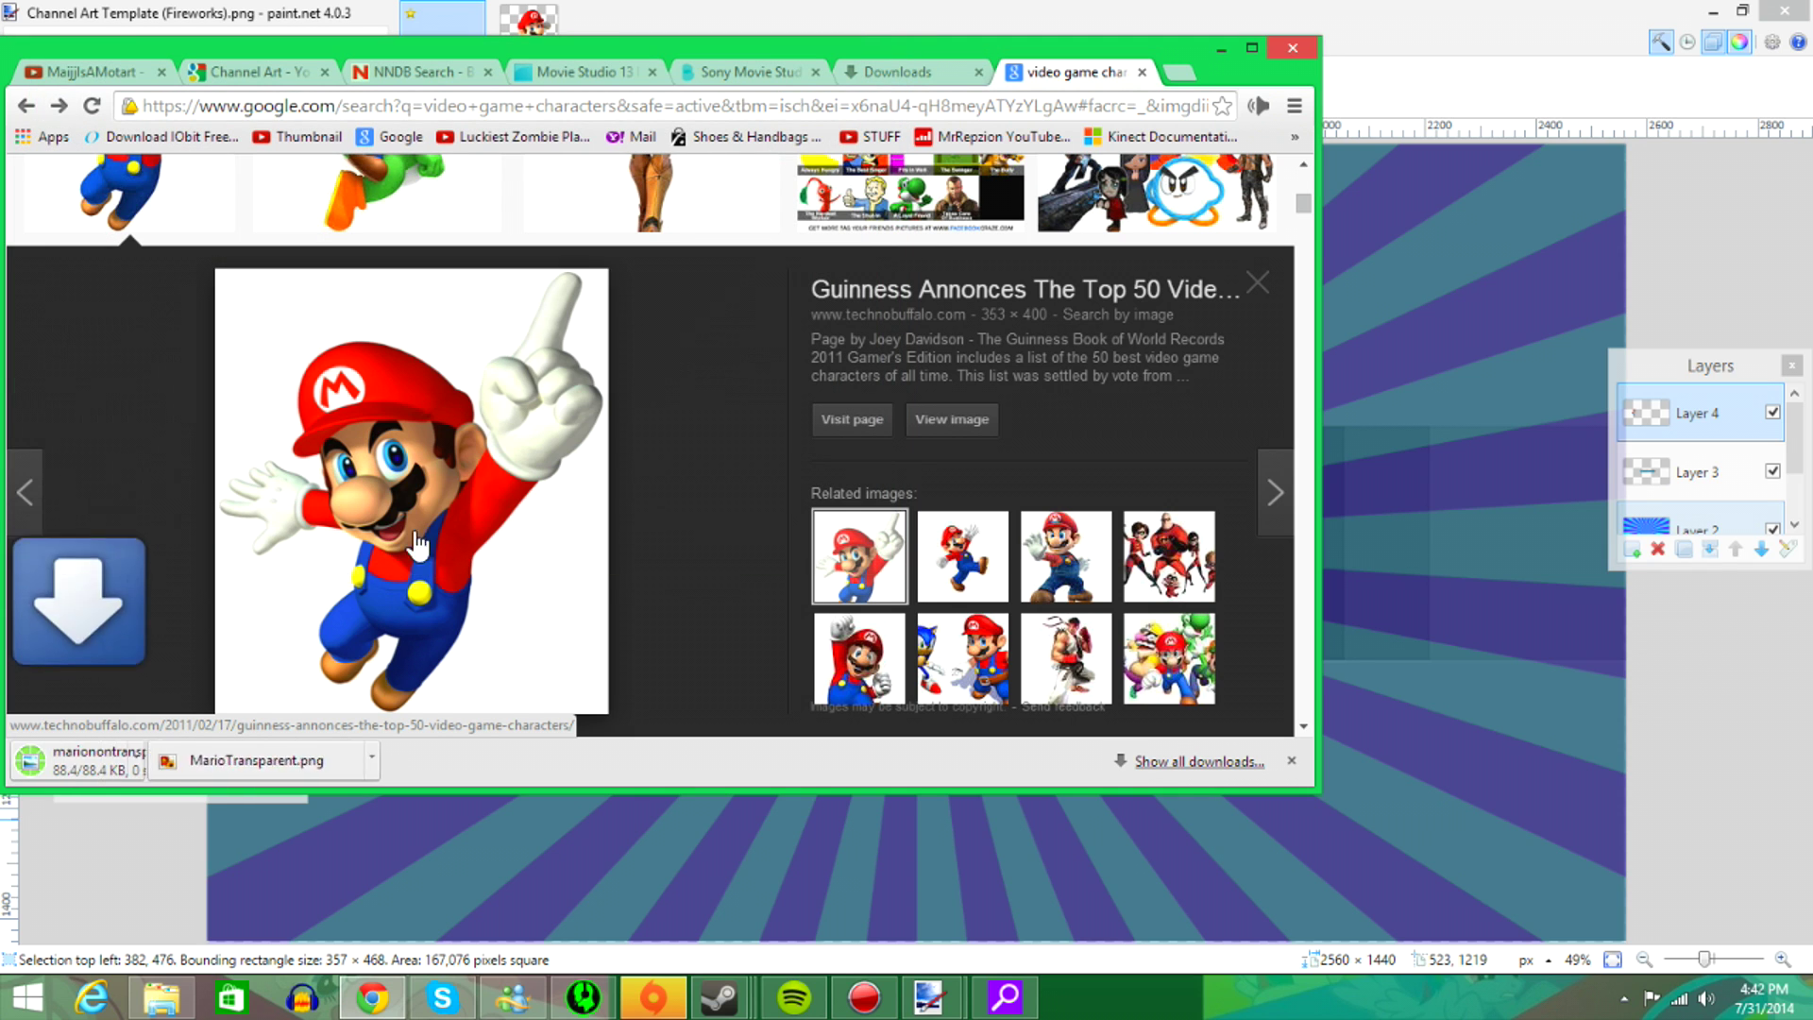
- Open the downloaded marionontransparent.jpg as a separate image in paint.net
mouse_move(161, 692)
mouse_down()
mouse_move(1295, 635)
mouse_move(1339, 559)
mouse_up()
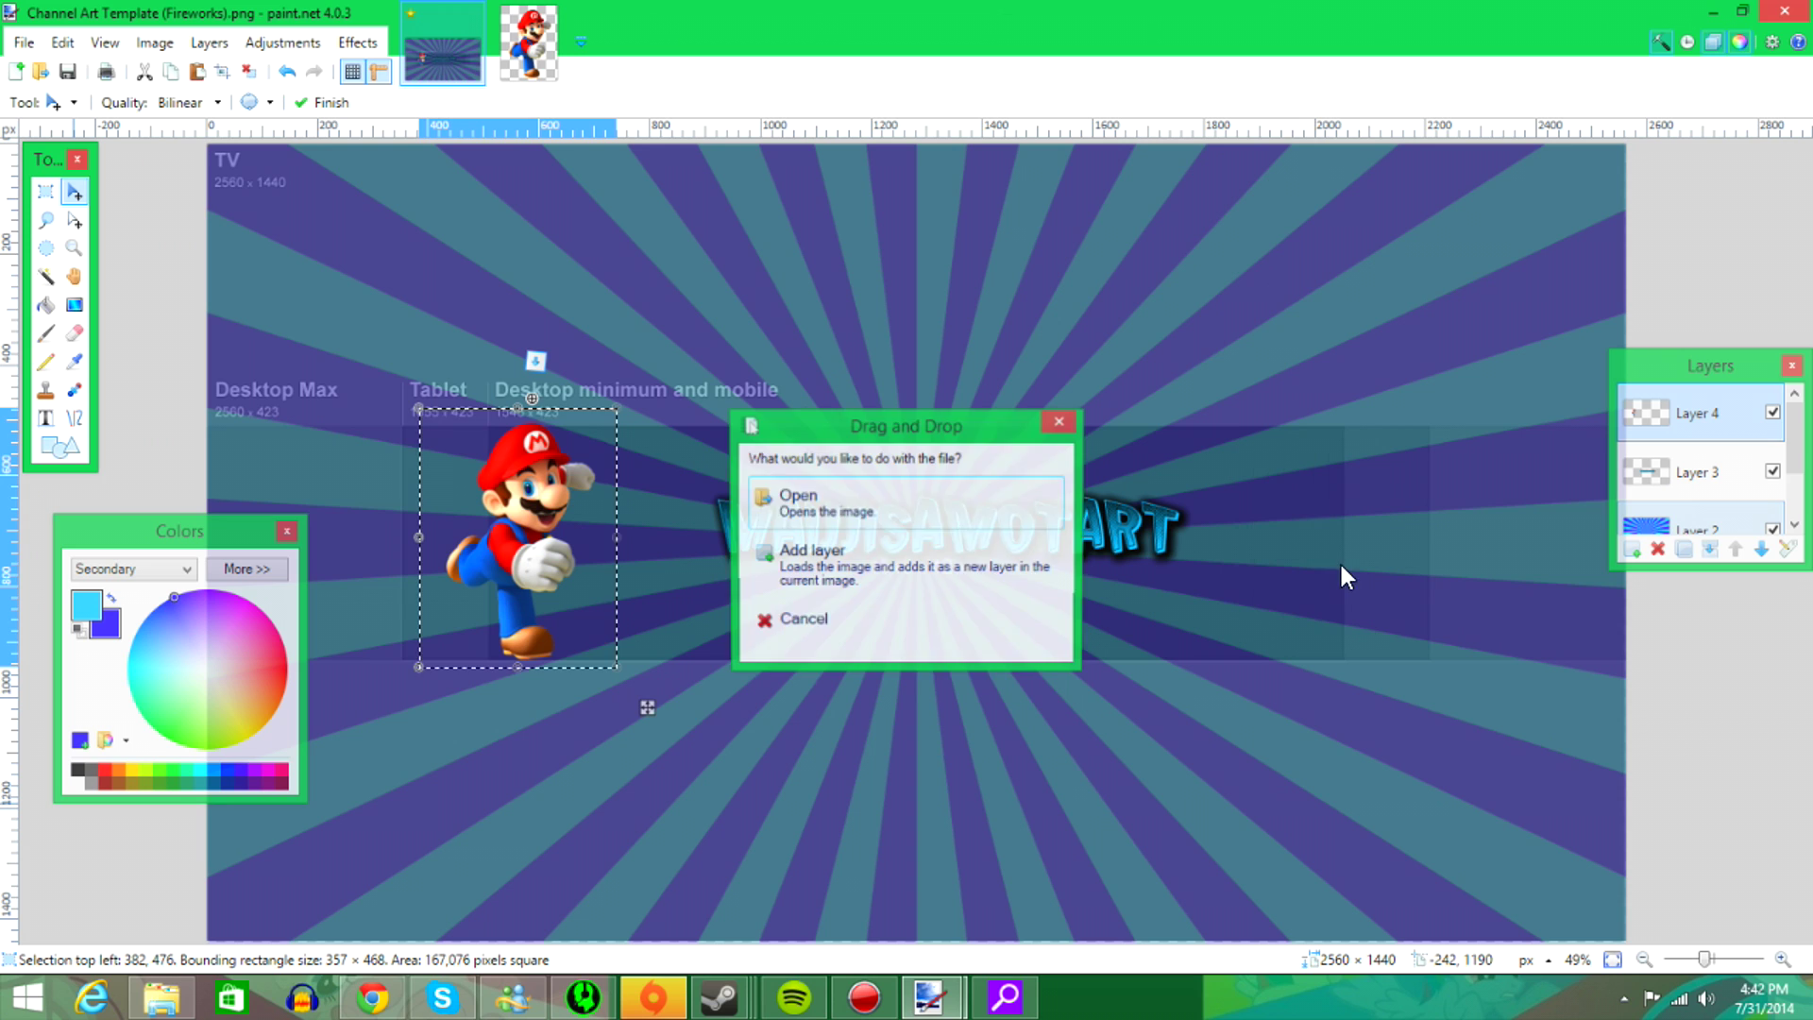
click(774, 481)
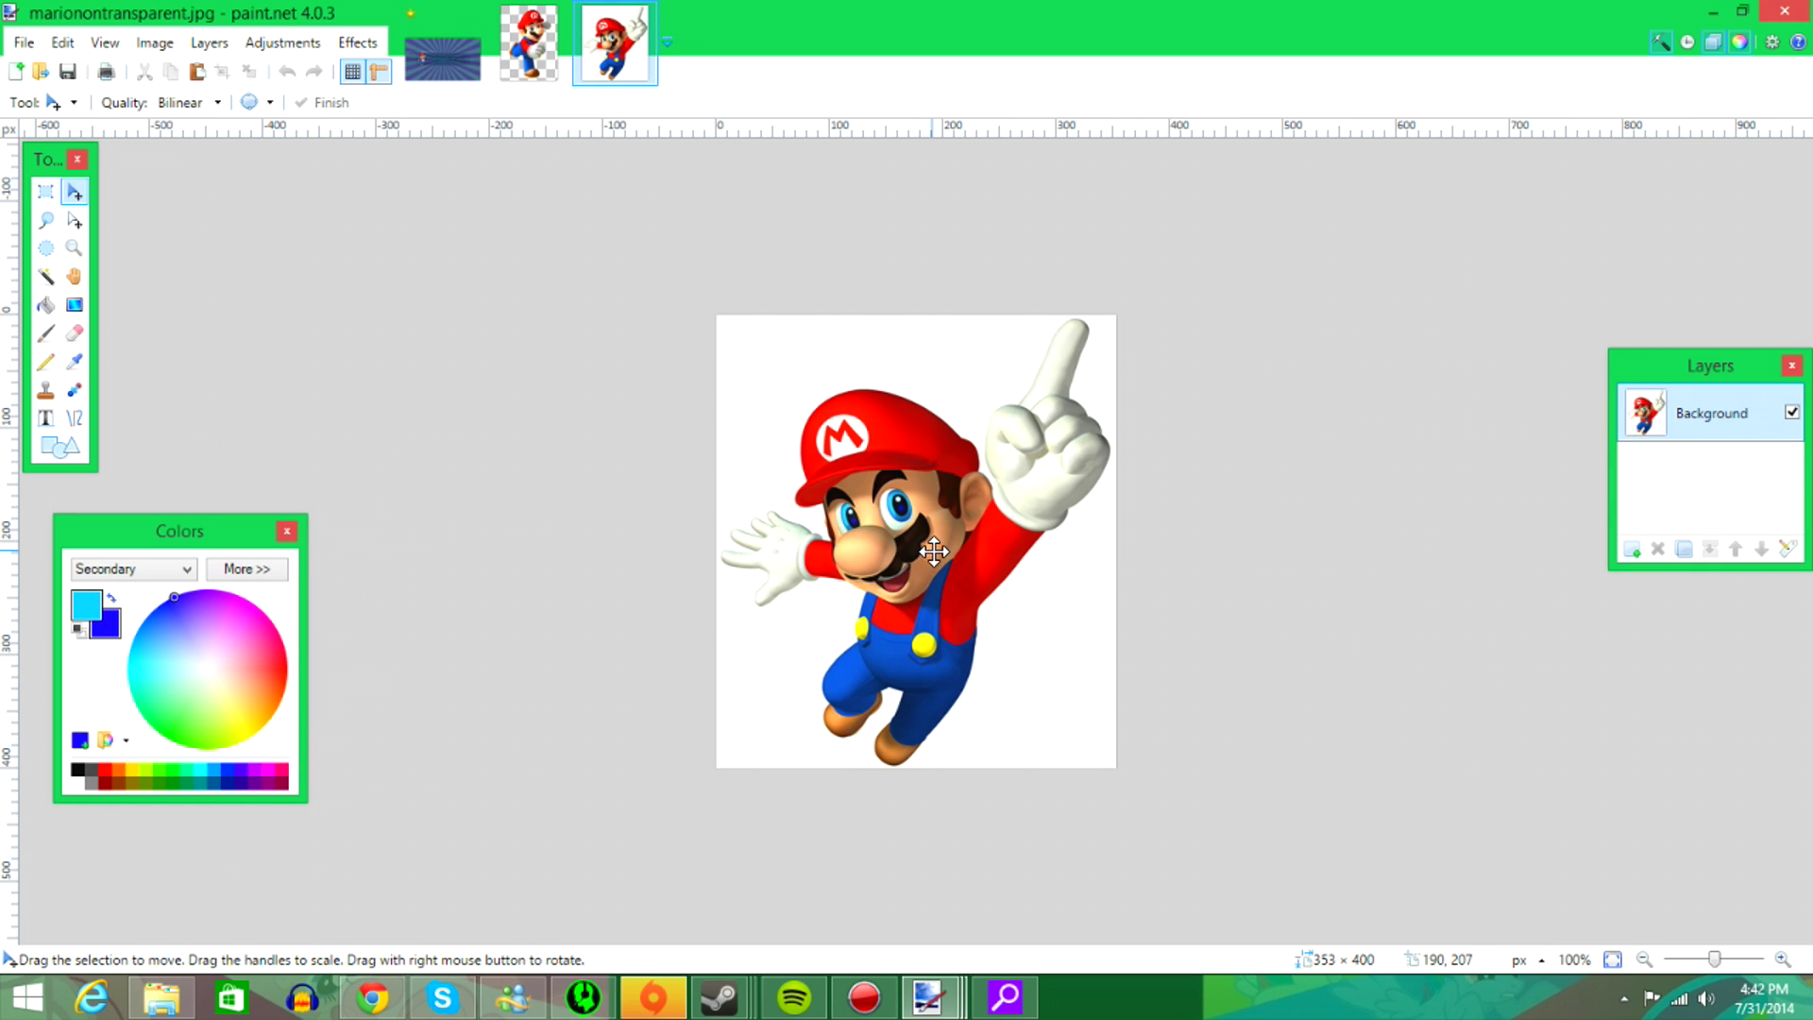
- Paste the white-background Mario onto Layer 4 of the channel art, place it at about 1712, 532 and scale it to about 344 × 381 pixels
click(442, 58)
key(ctrl+shift+v)
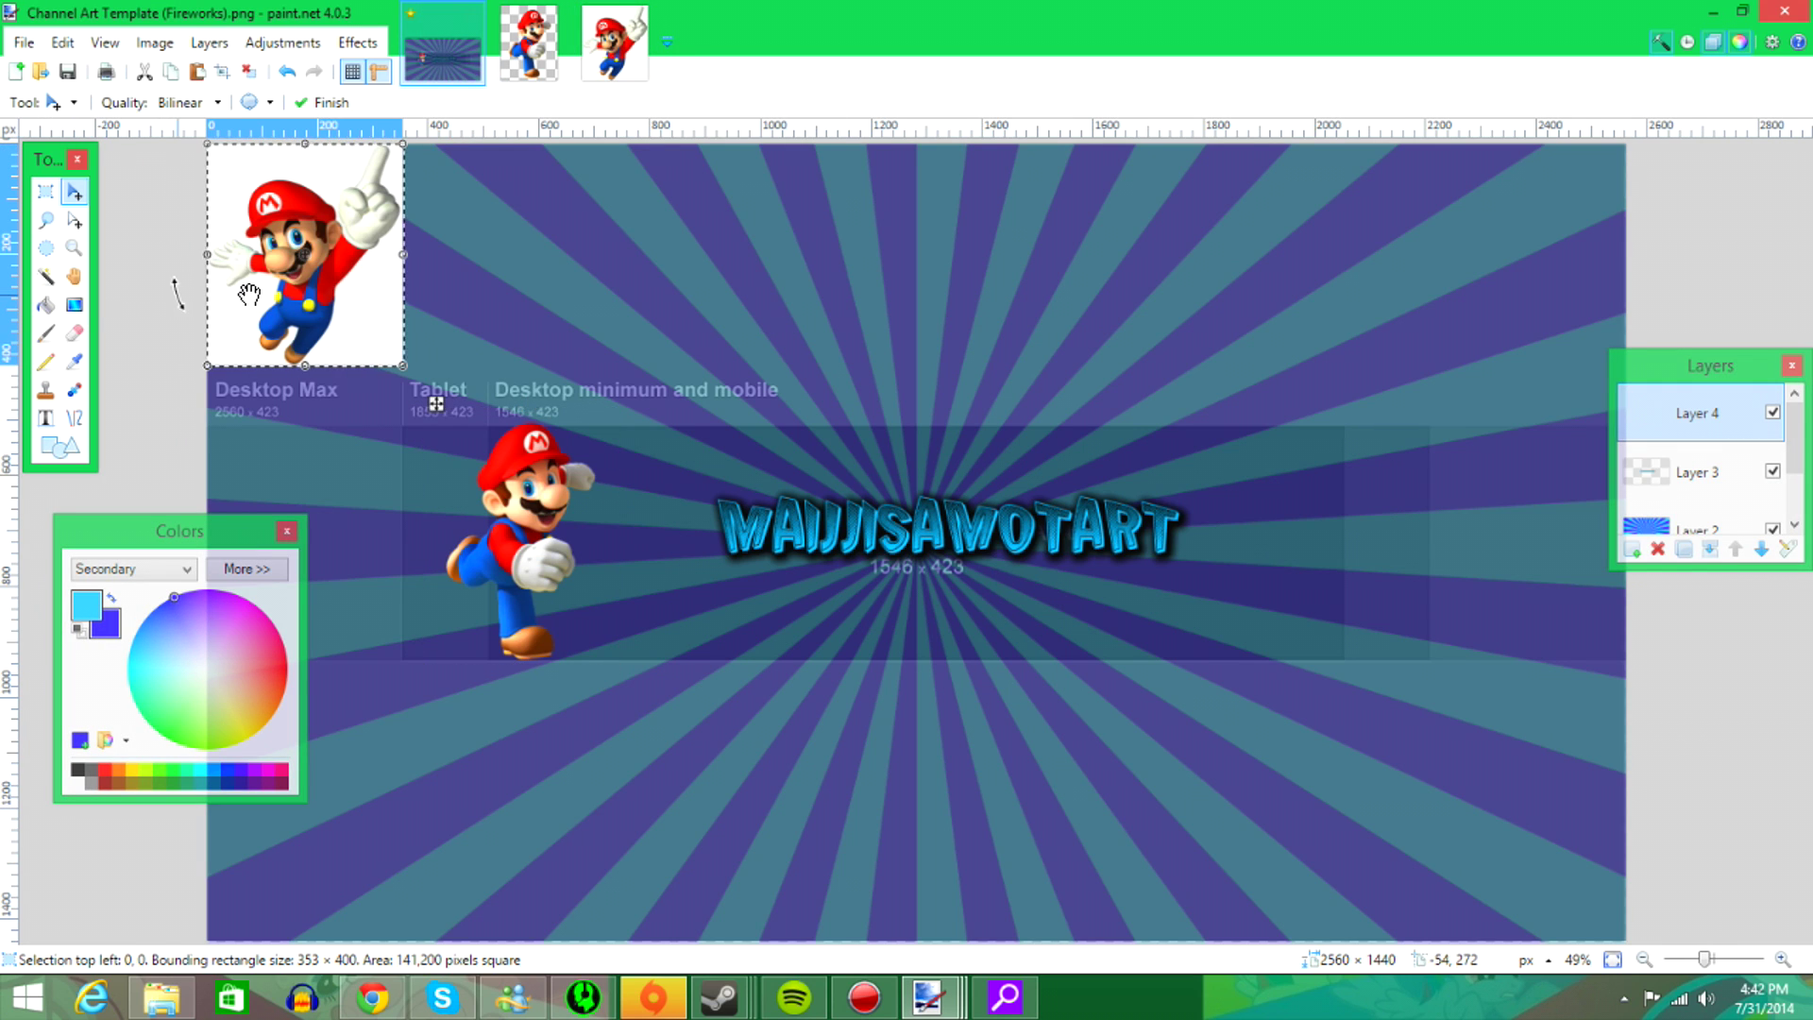
drag(286, 246, 1233, 538)
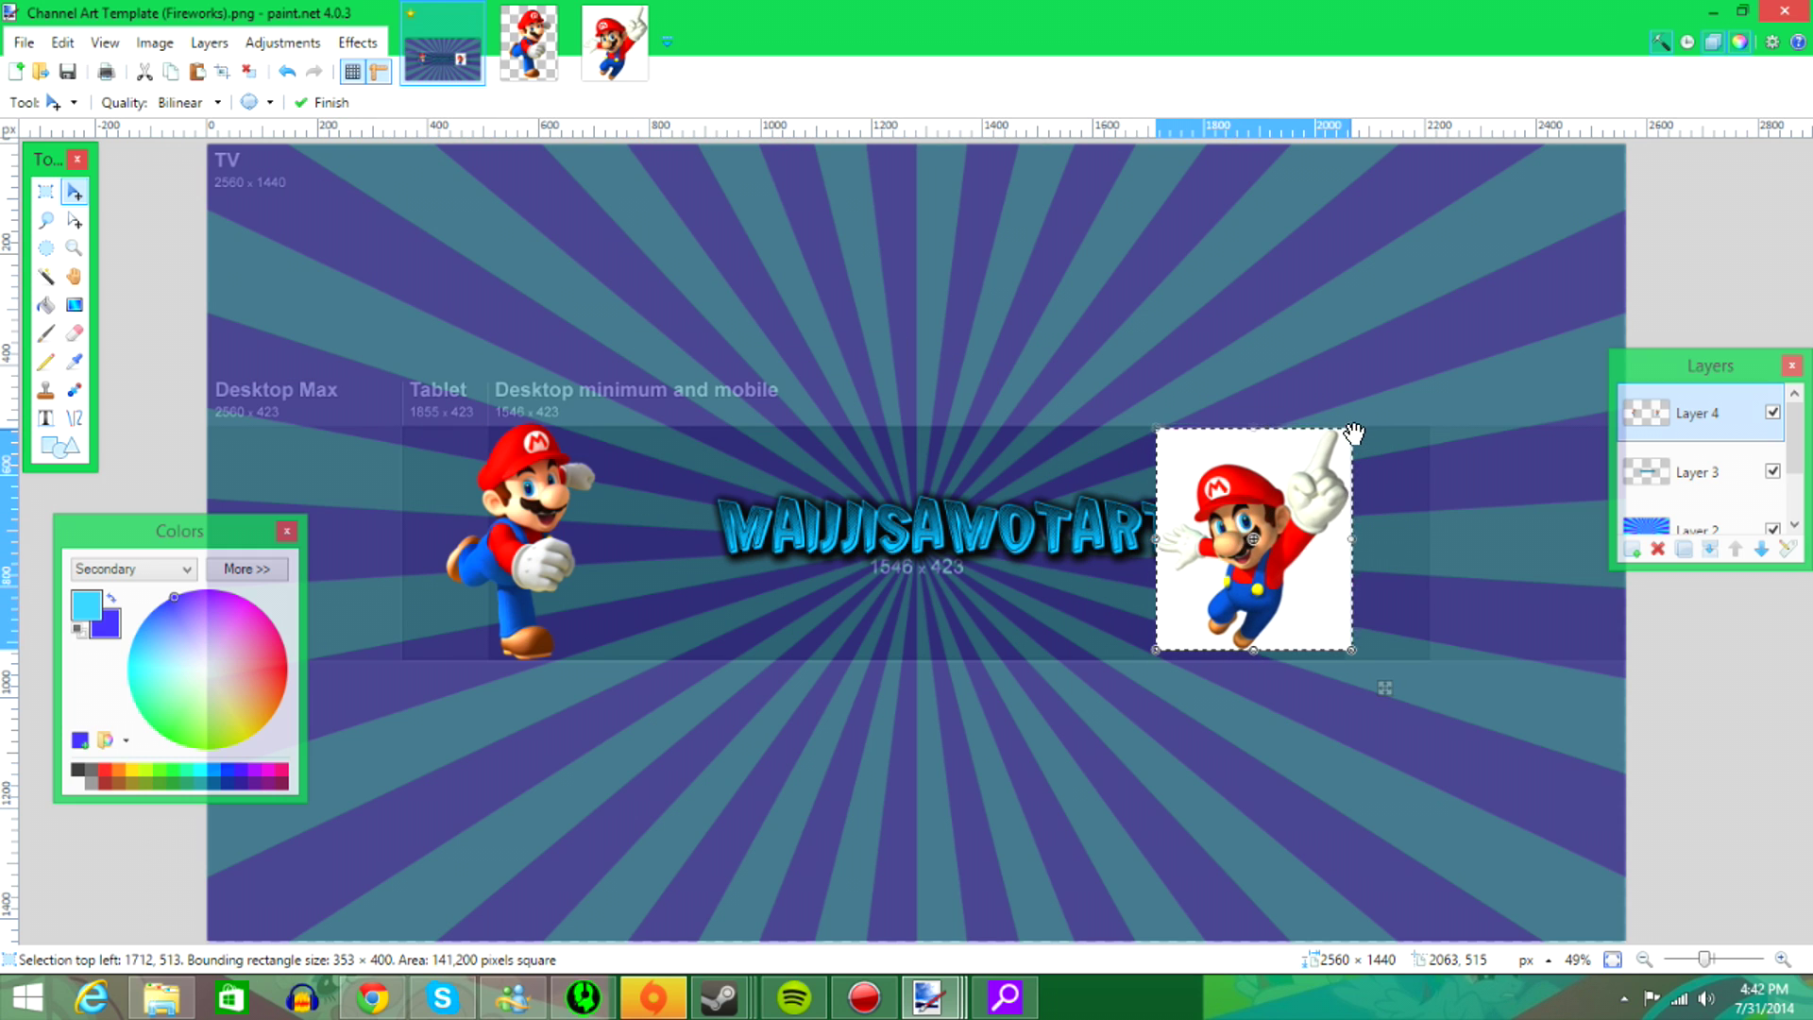
drag(1353, 427, 1339, 428)
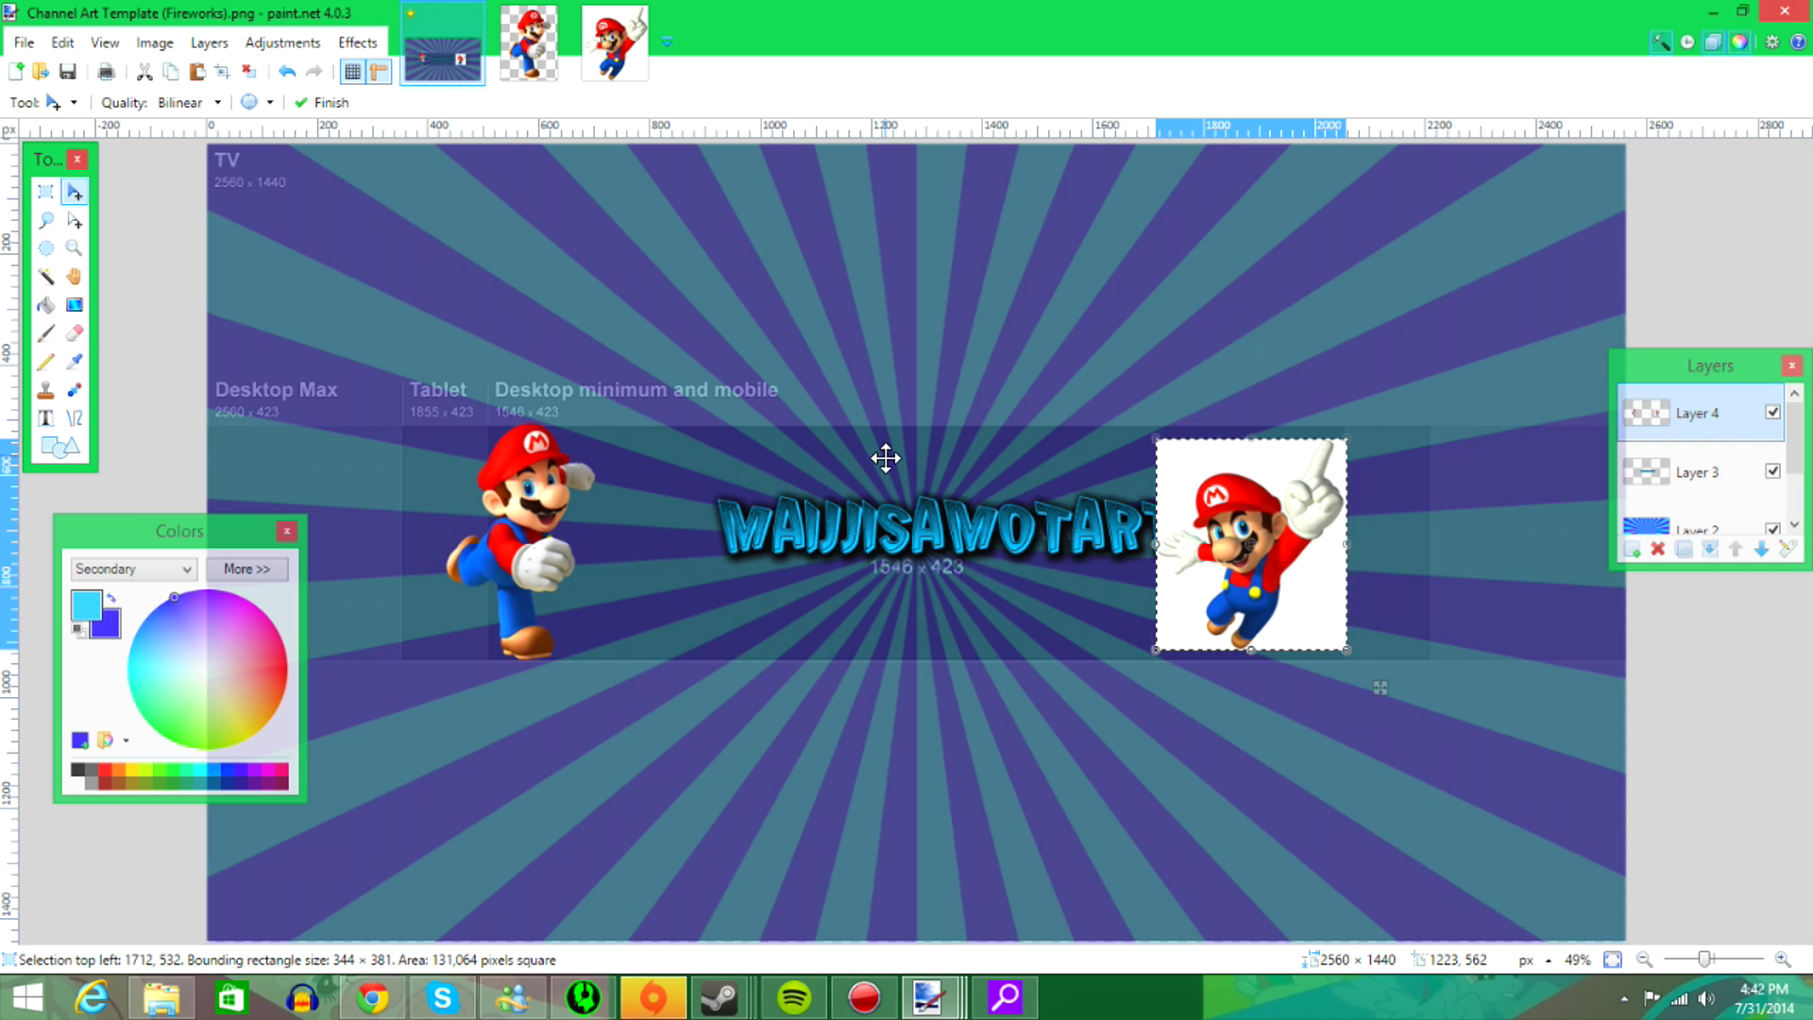
key(ctrl+d)
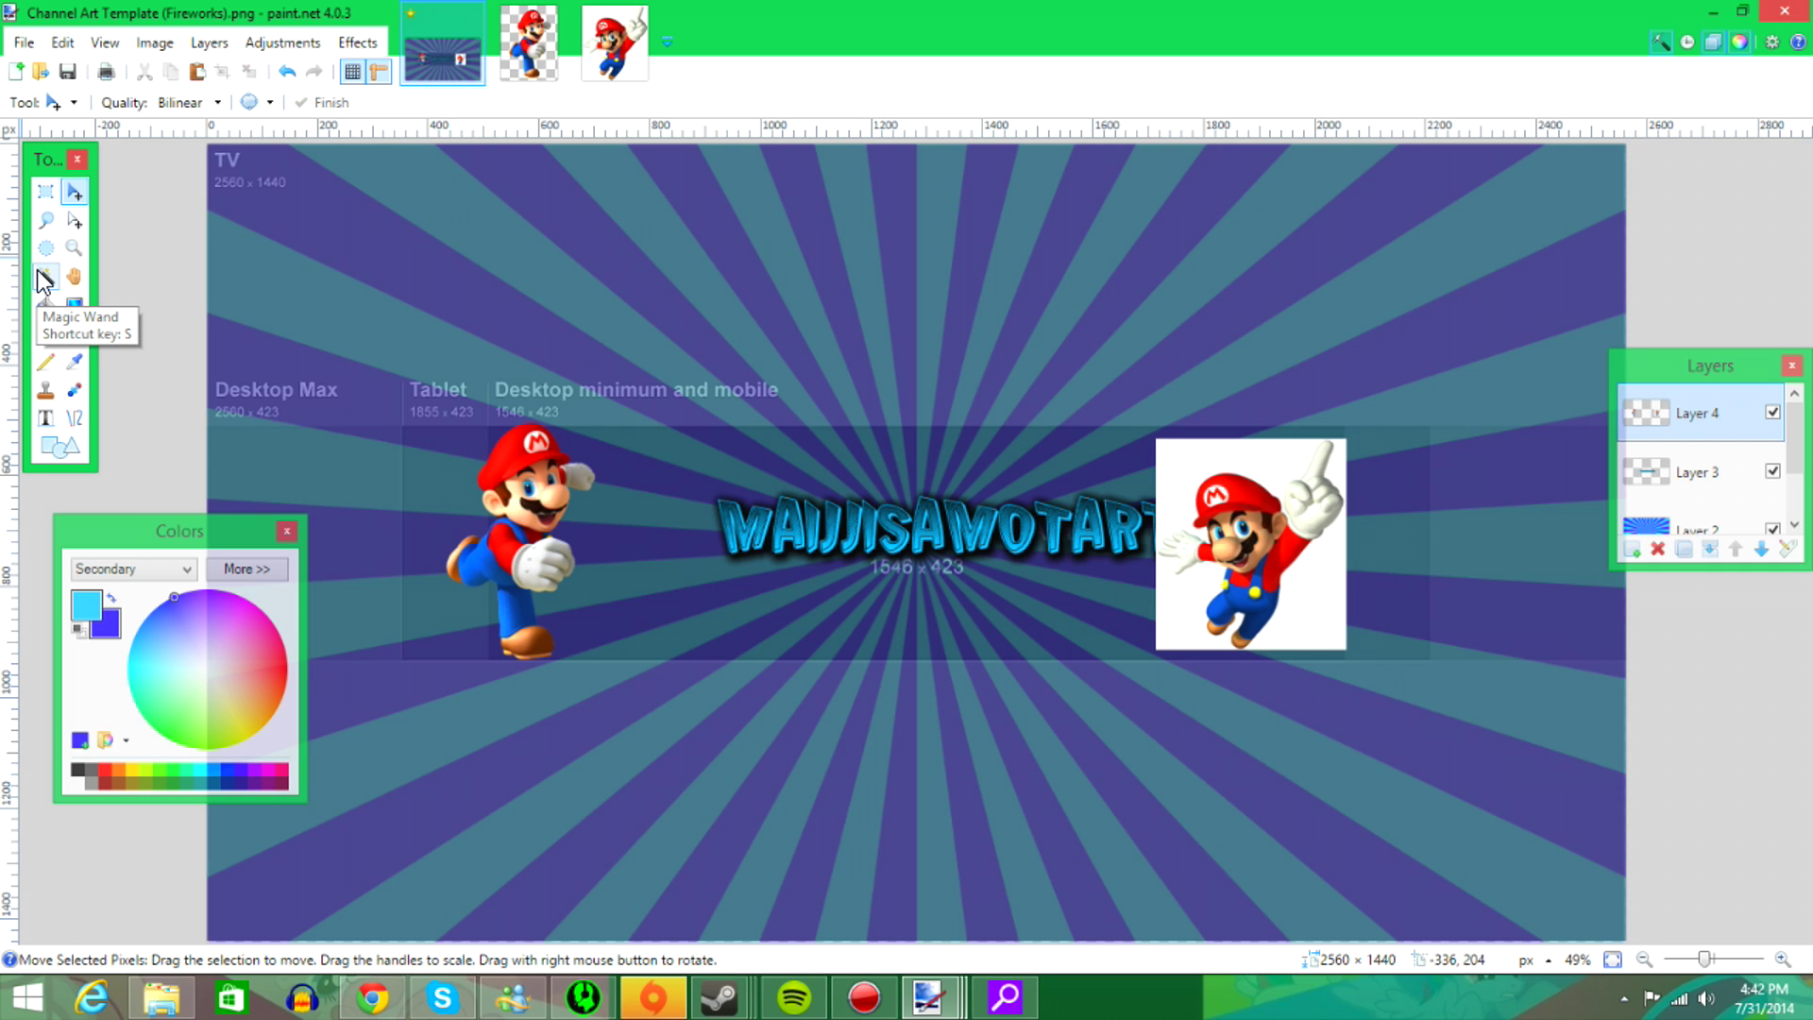
- Select the pasted Mario's white background with the Magic Wand at 50% tolerance and delete it
click(38, 274)
click(1296, 467)
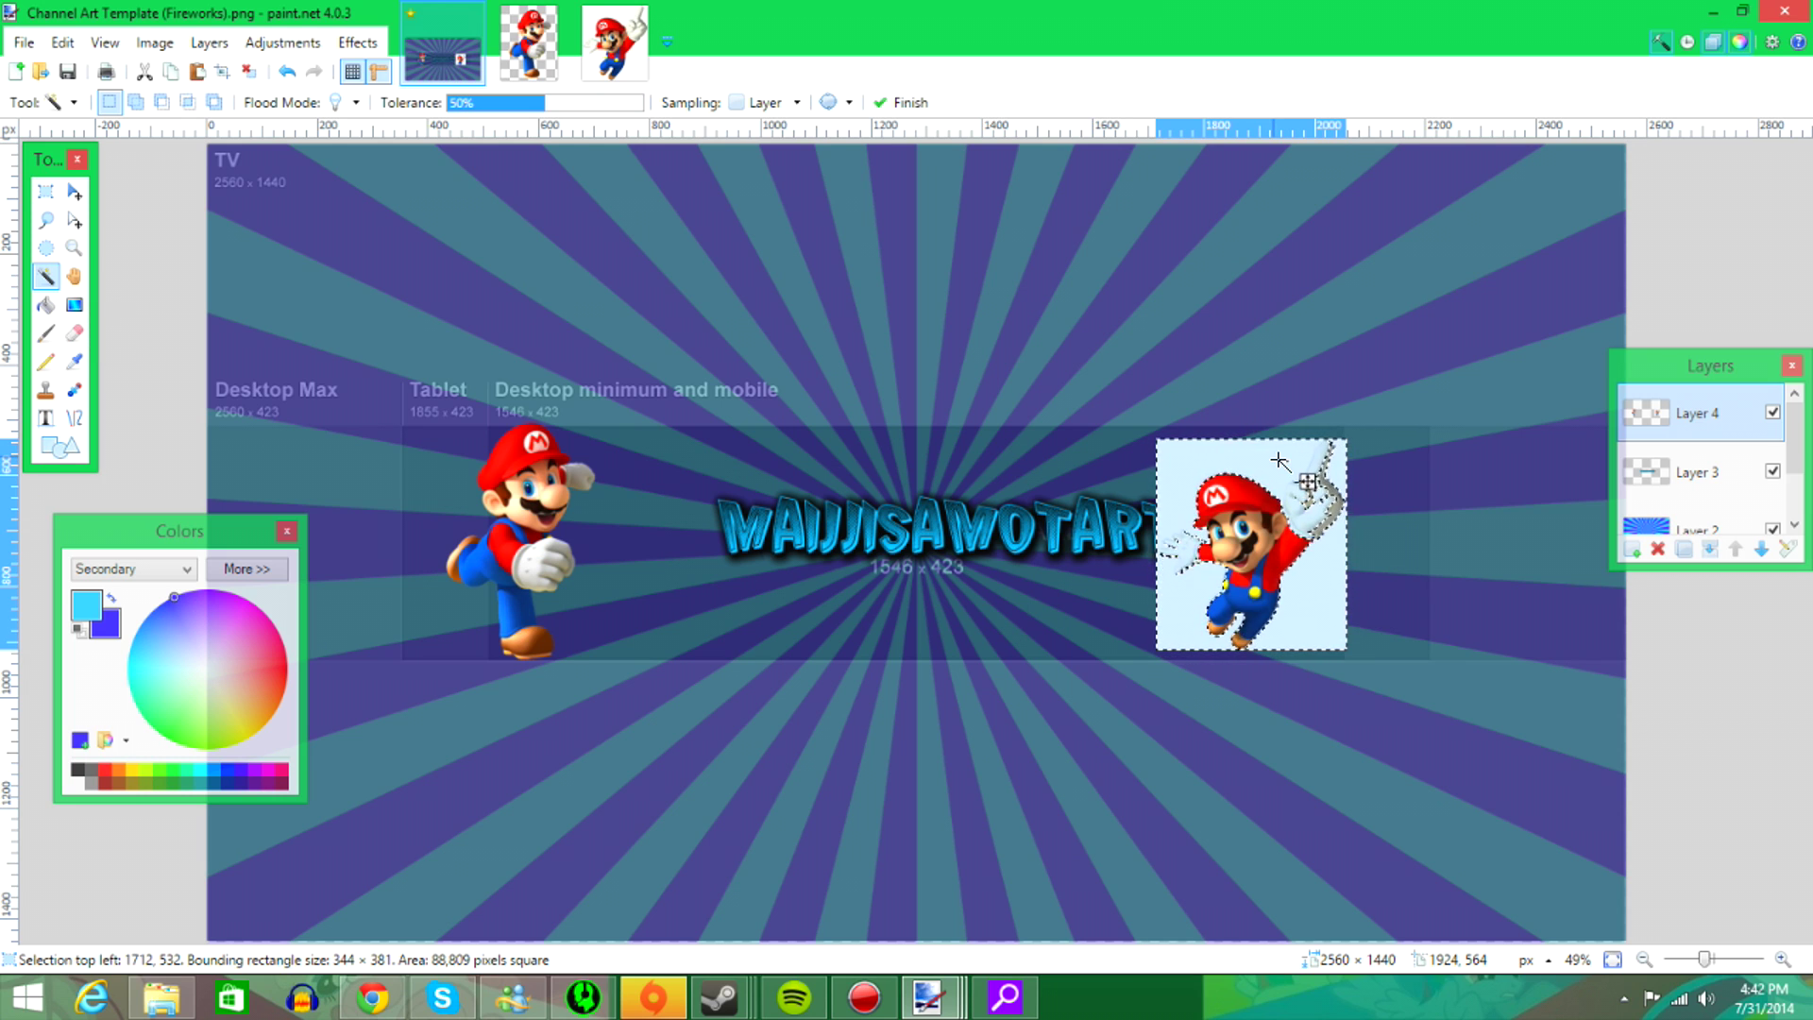
key(Delete)
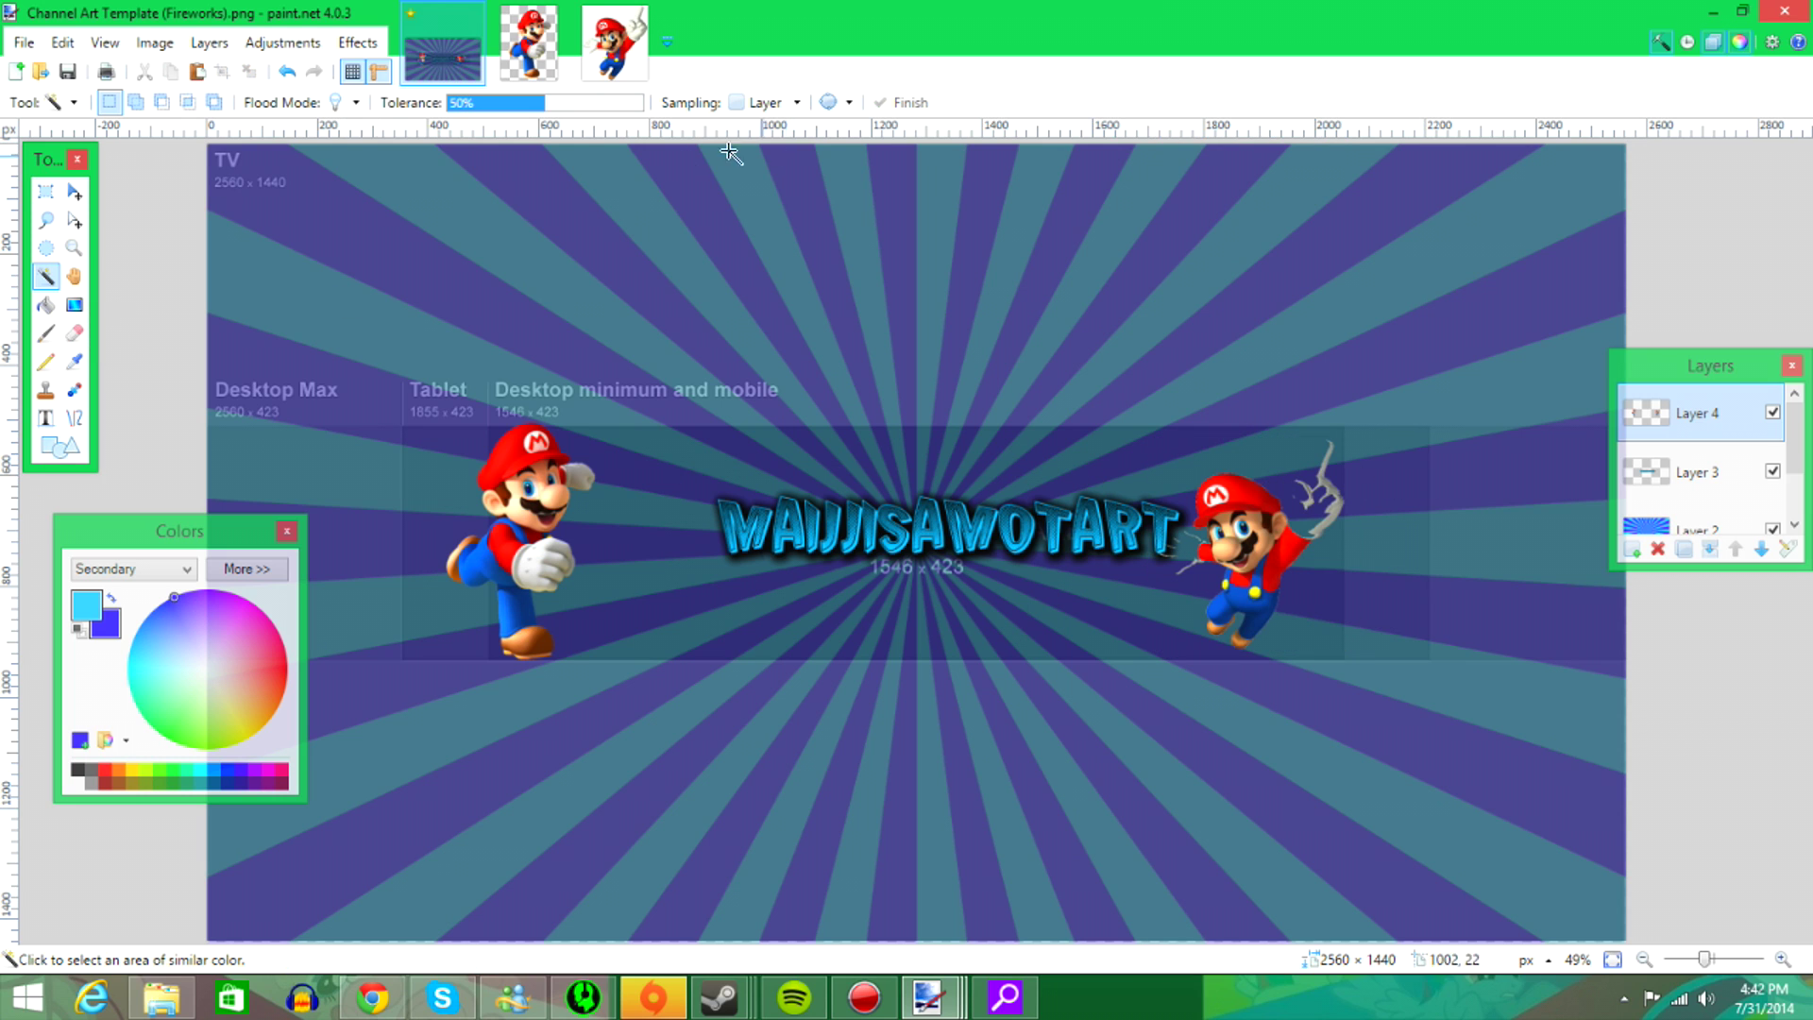
- Undo the background deletion and the scaling, placement and pasting of the second Mario, and deselect the remaining first Mario
click(62, 42)
click(95, 69)
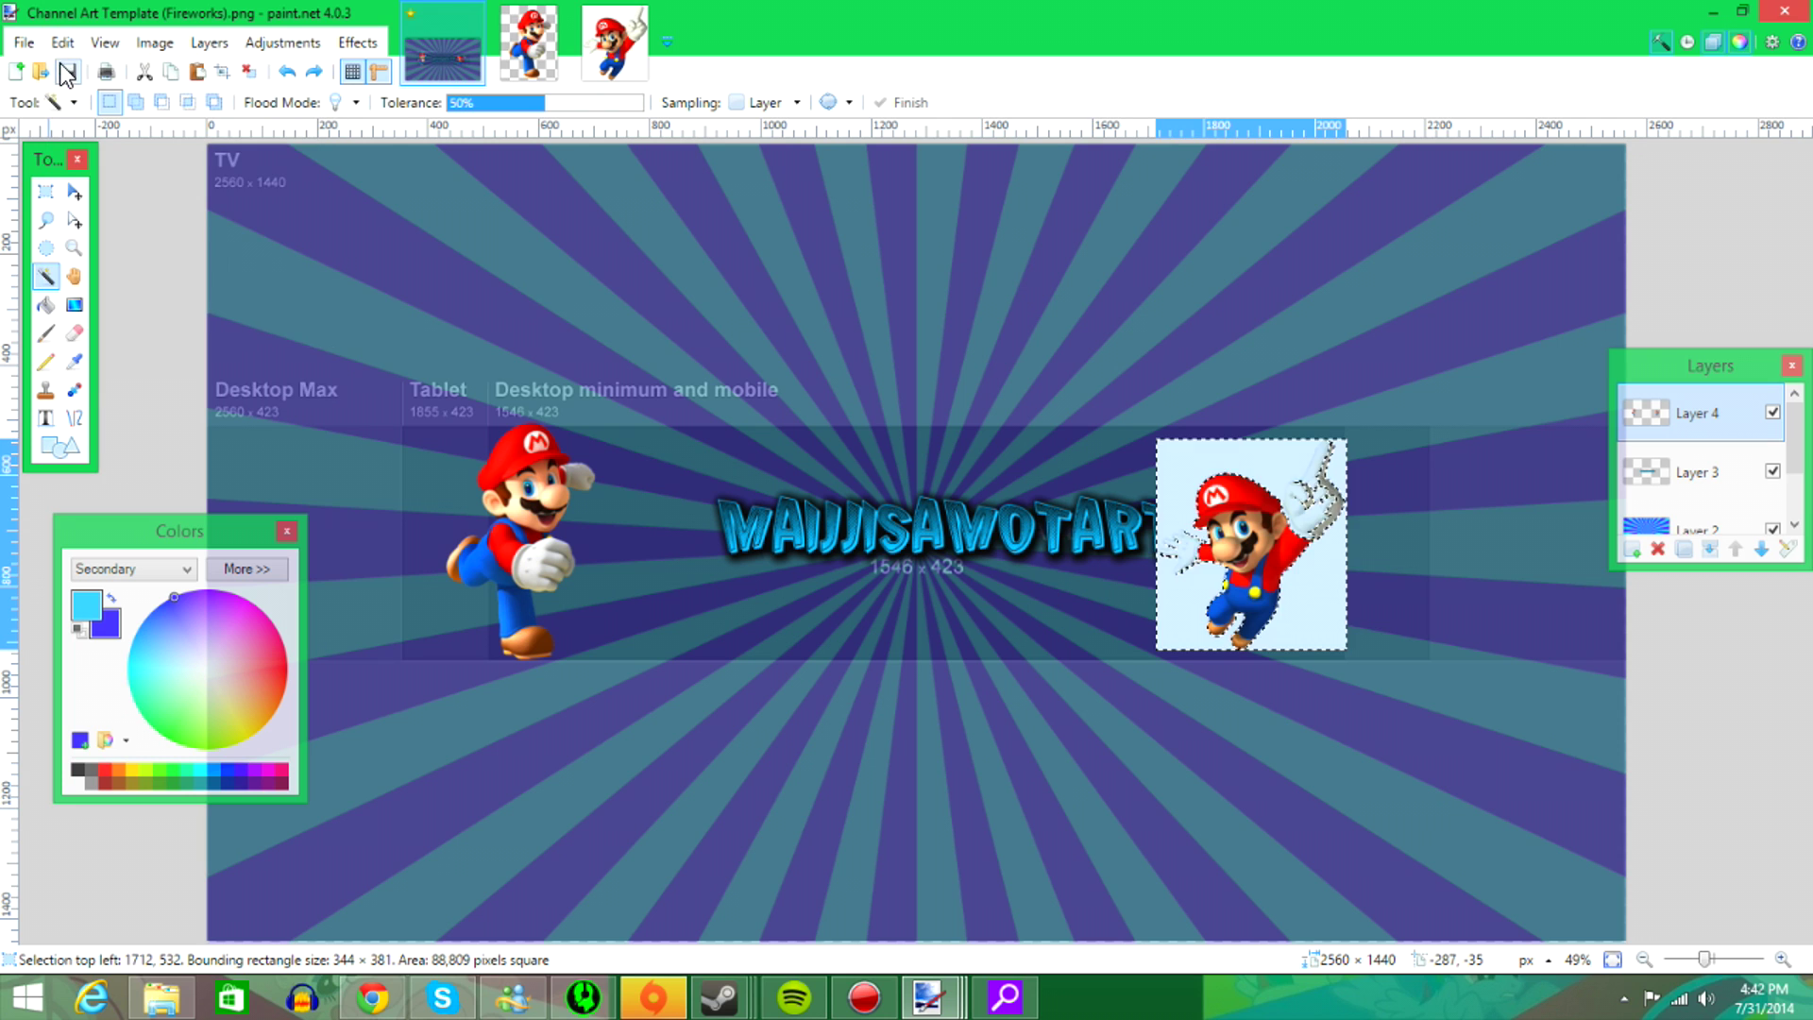
click(60, 43)
click(60, 43)
click(60, 43)
click(59, 42)
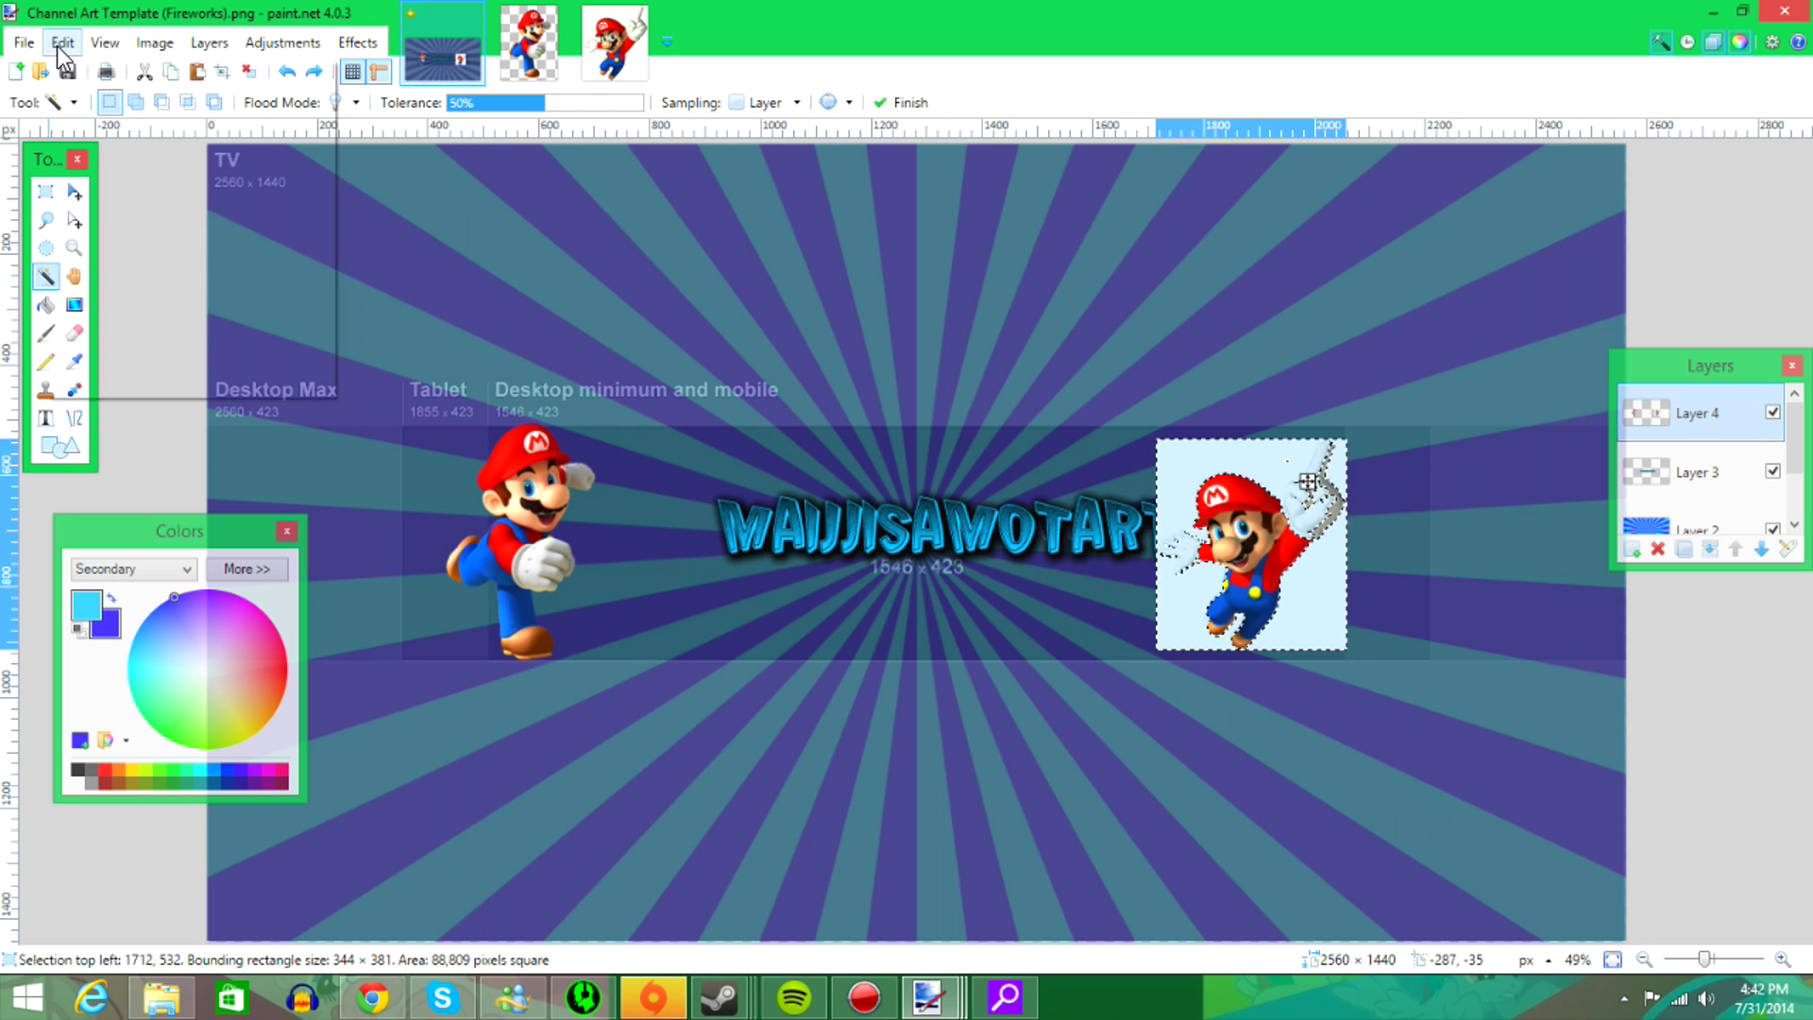
click(58, 44)
click(57, 45)
click(61, 44)
click(63, 69)
click(61, 44)
click(63, 69)
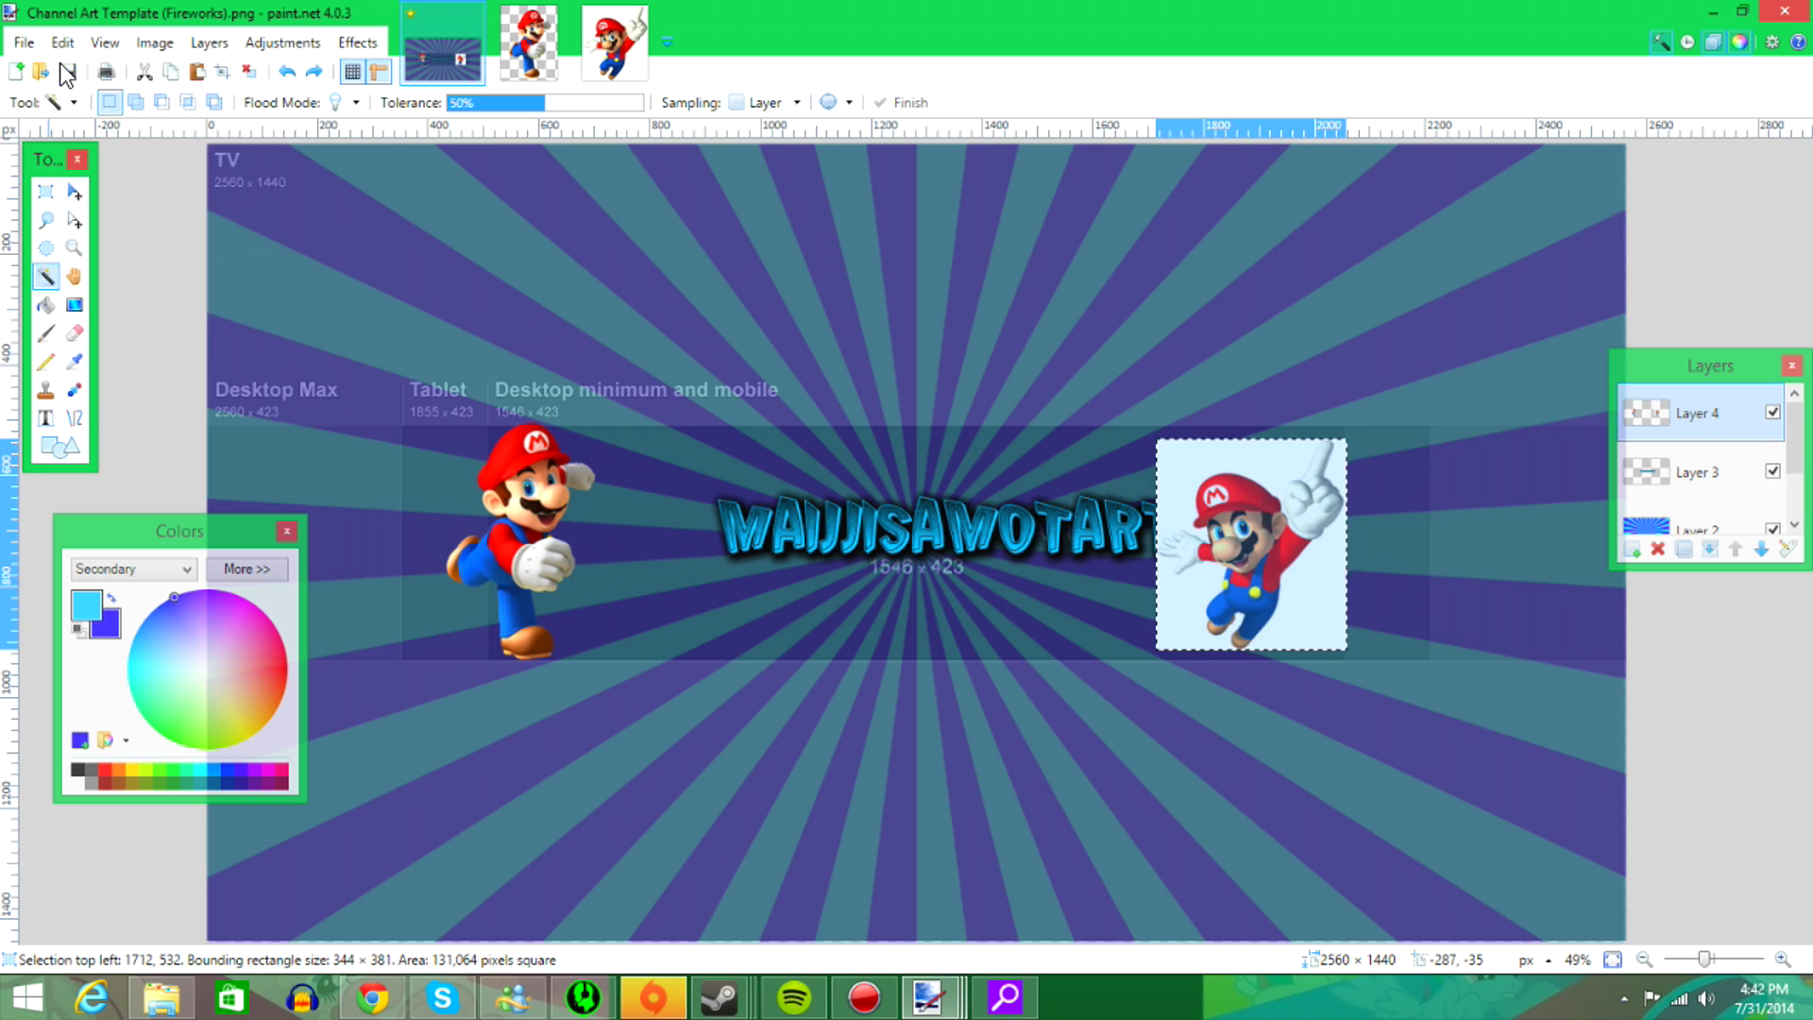
click(62, 47)
click(63, 68)
click(63, 45)
click(64, 69)
click(60, 45)
click(64, 69)
click(61, 45)
click(63, 69)
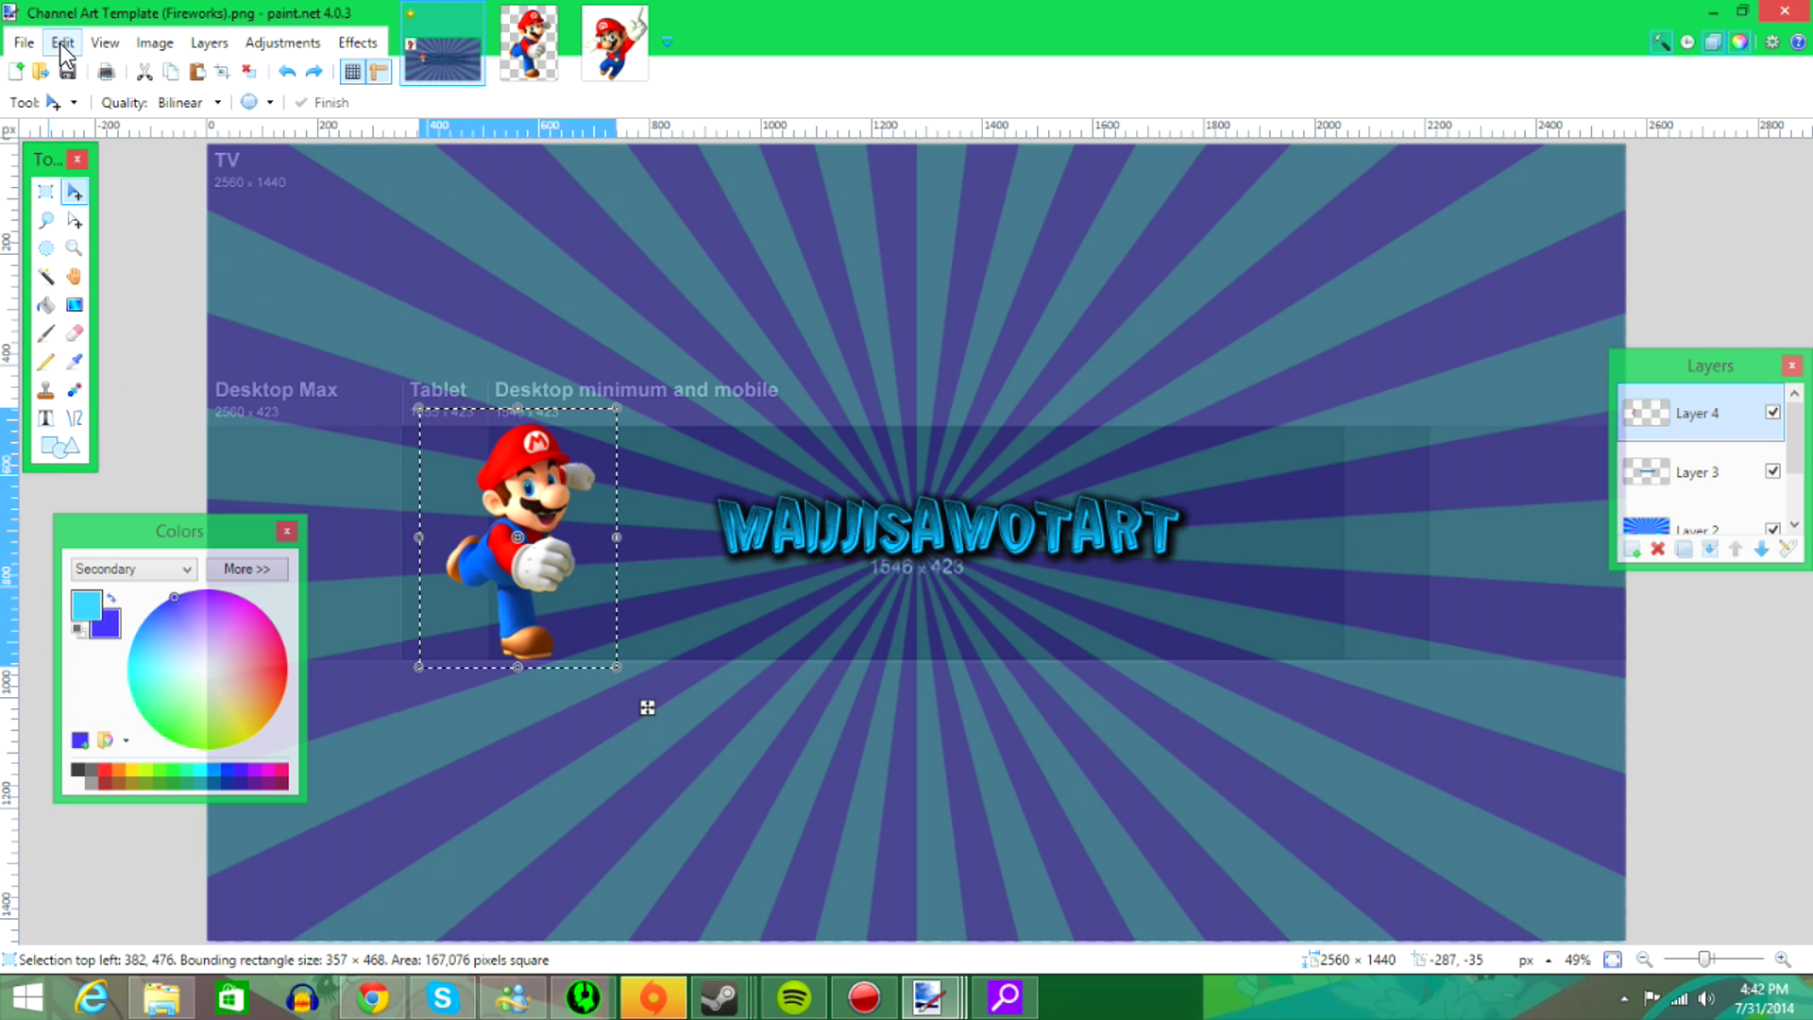
key(ctrl+d)
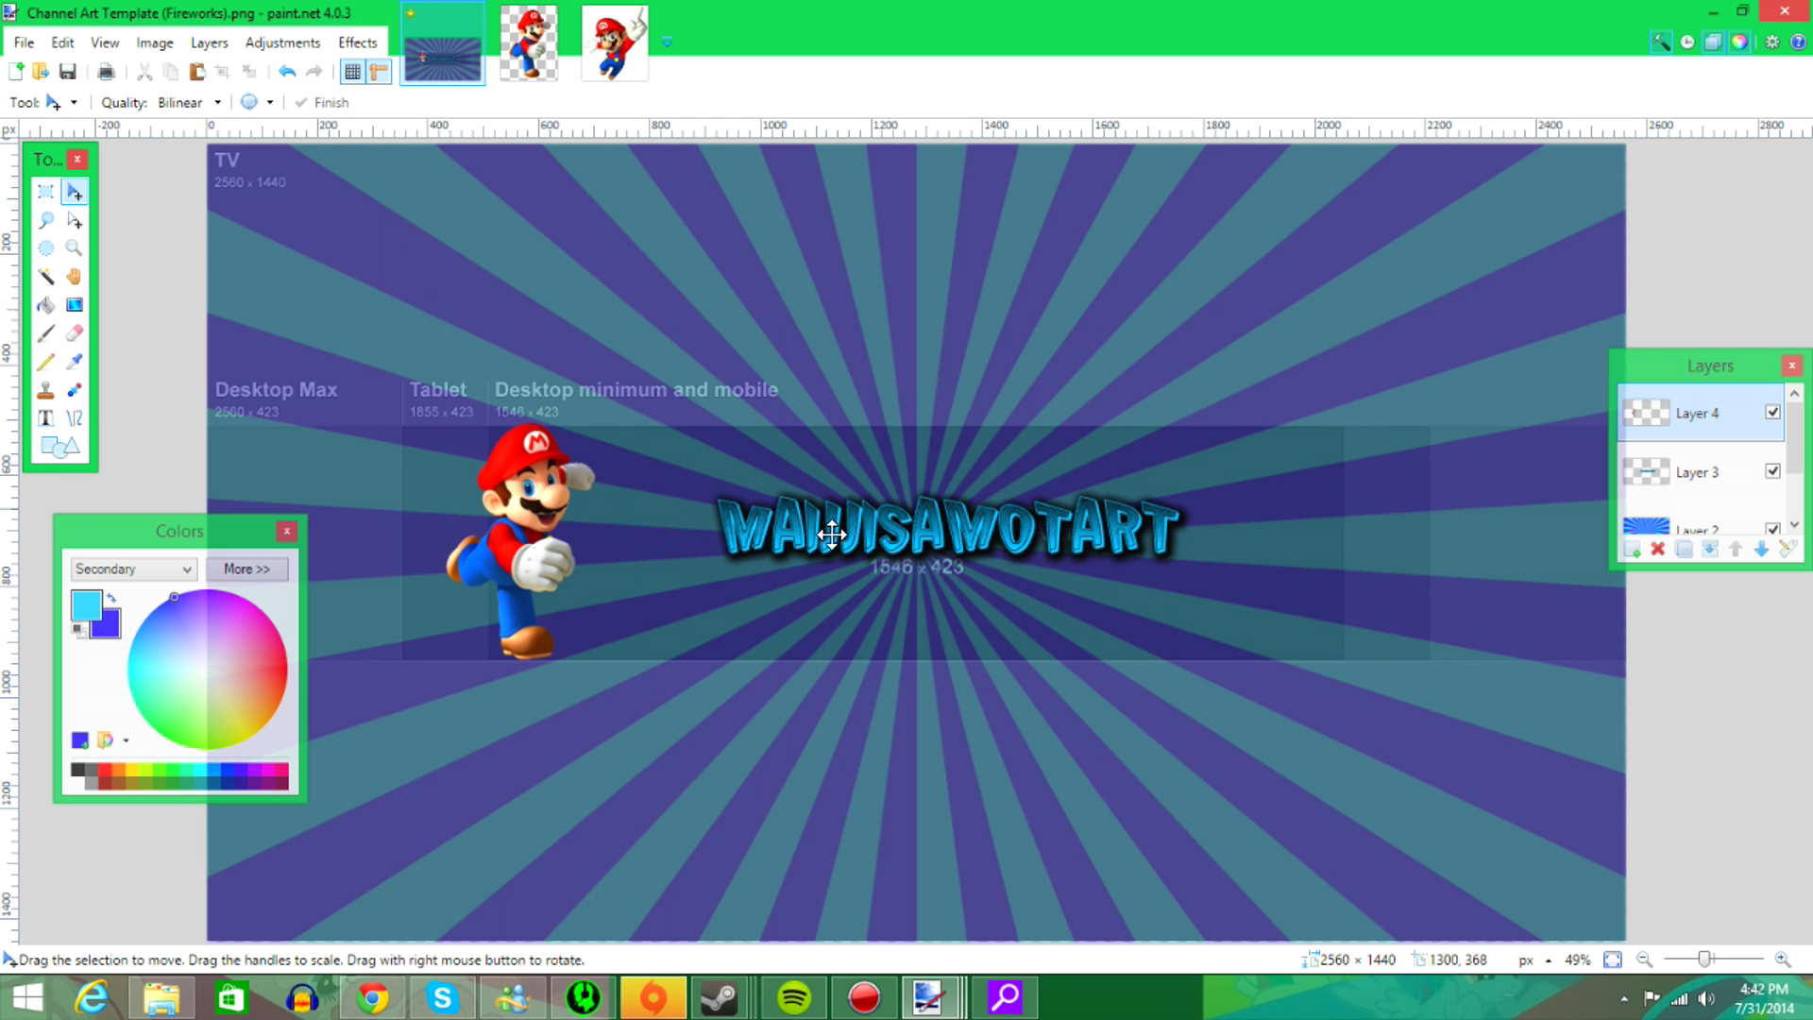
- Switch to Chrome, open minecraft.novaskin.me and dismiss the download bar
click(397, 994)
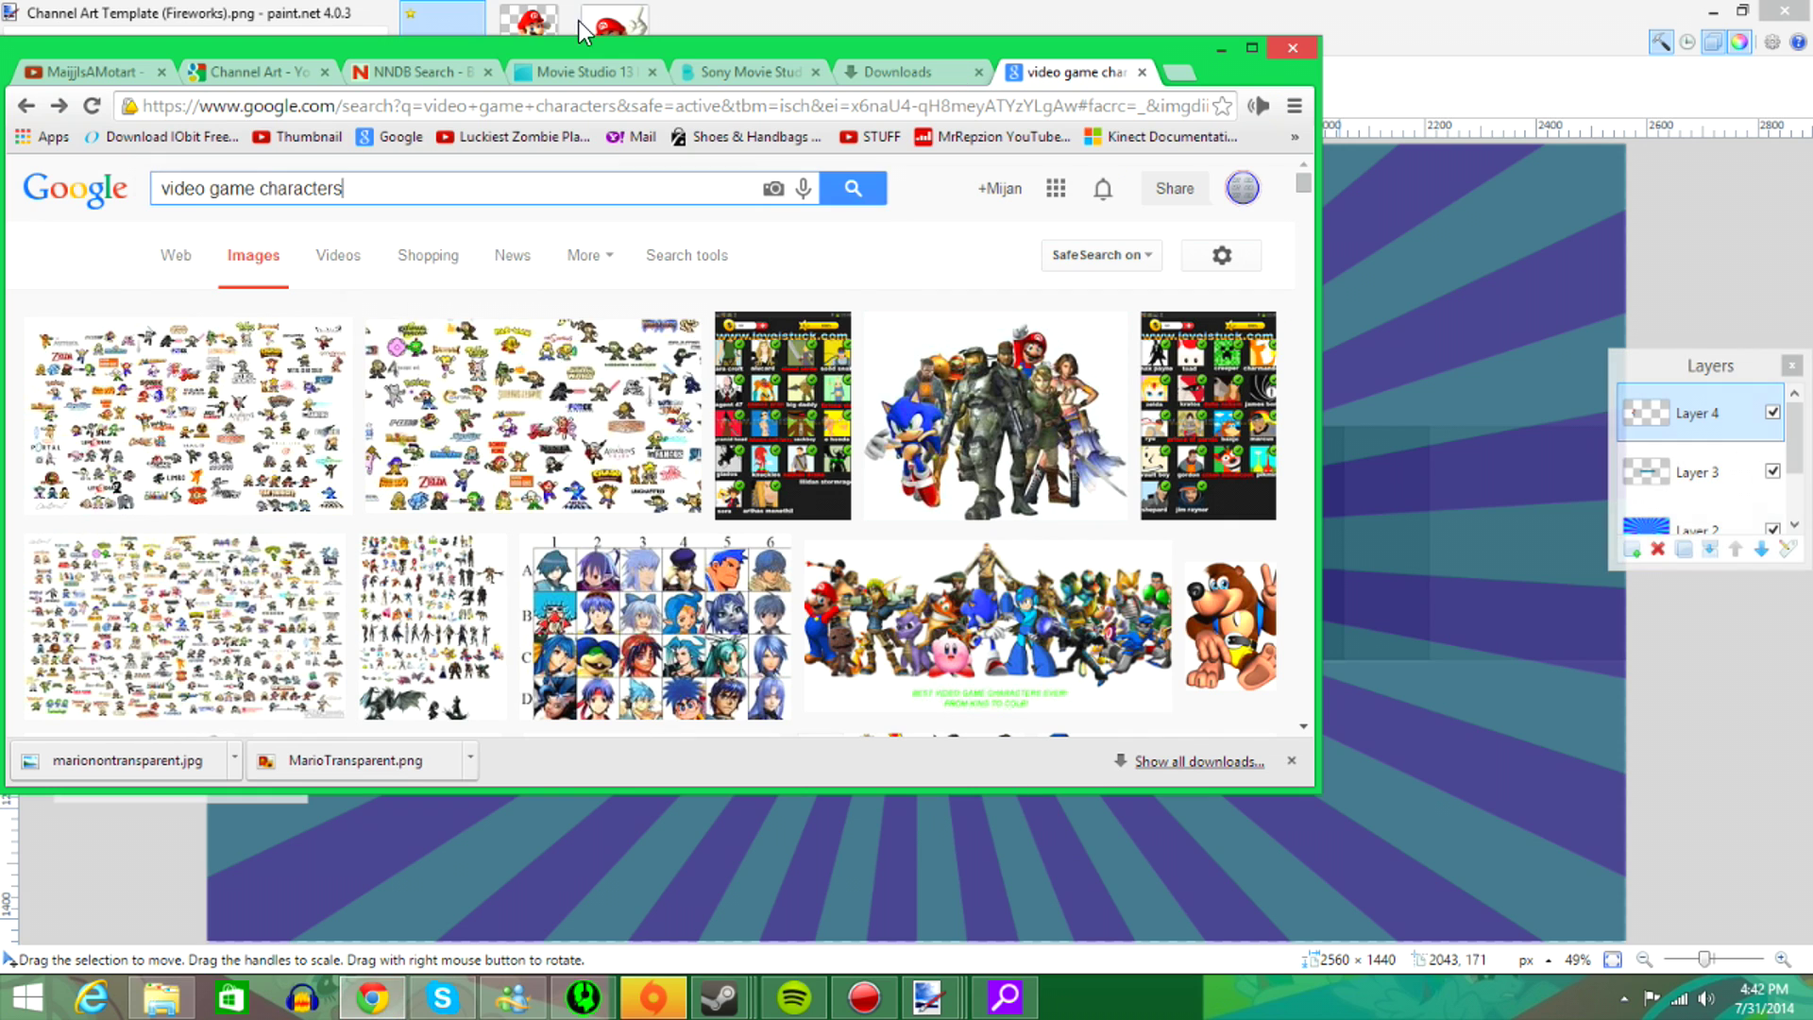
click(1155, 94)
text(minecraft.novaskin.me)
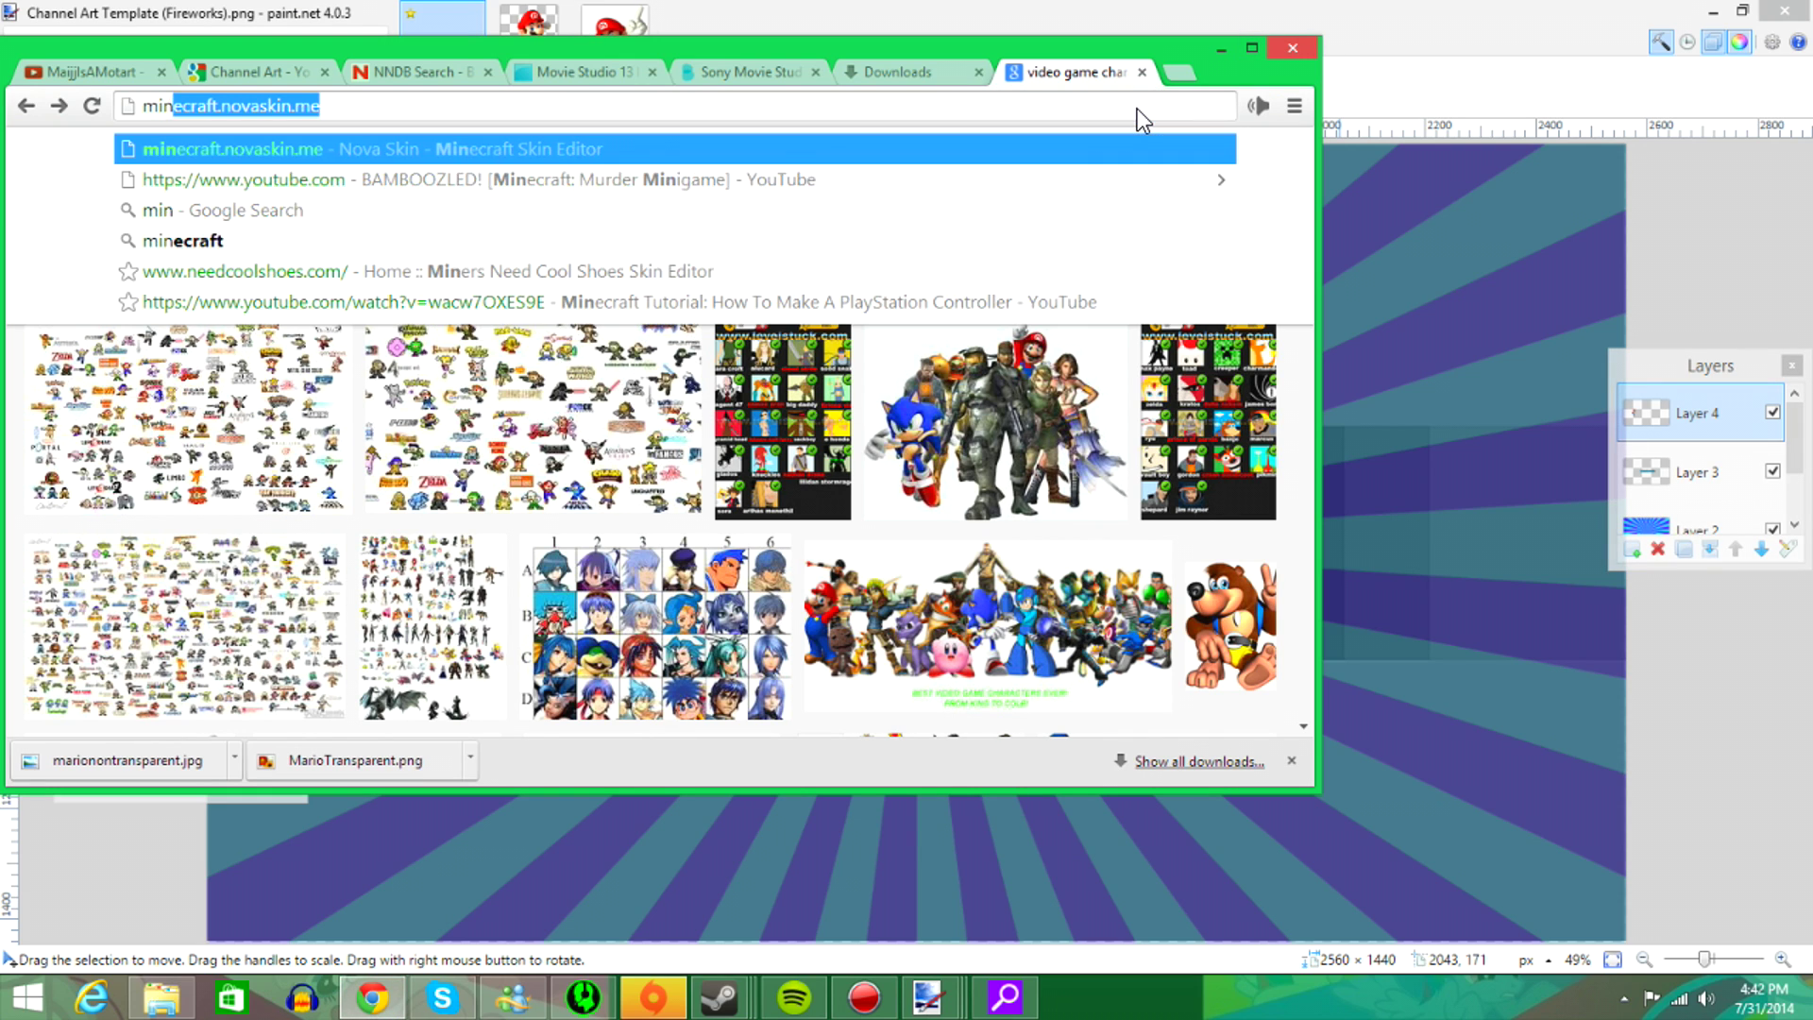
key(Return)
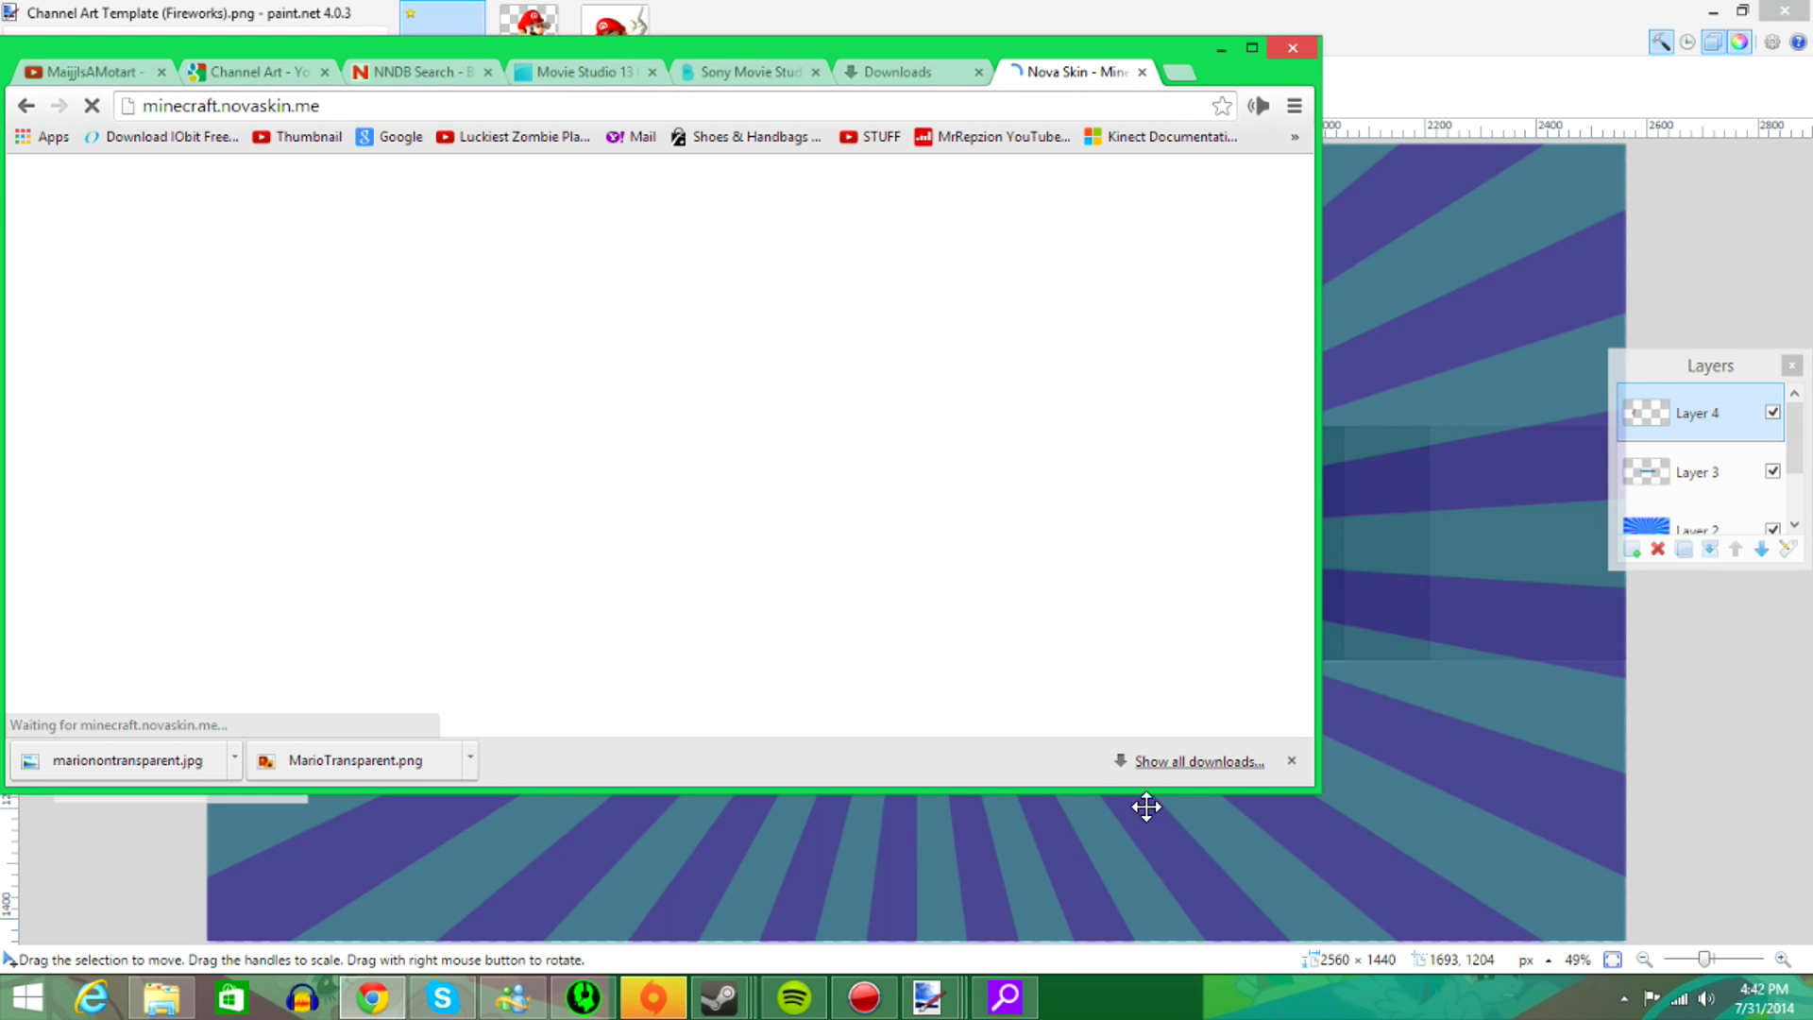
click(1291, 761)
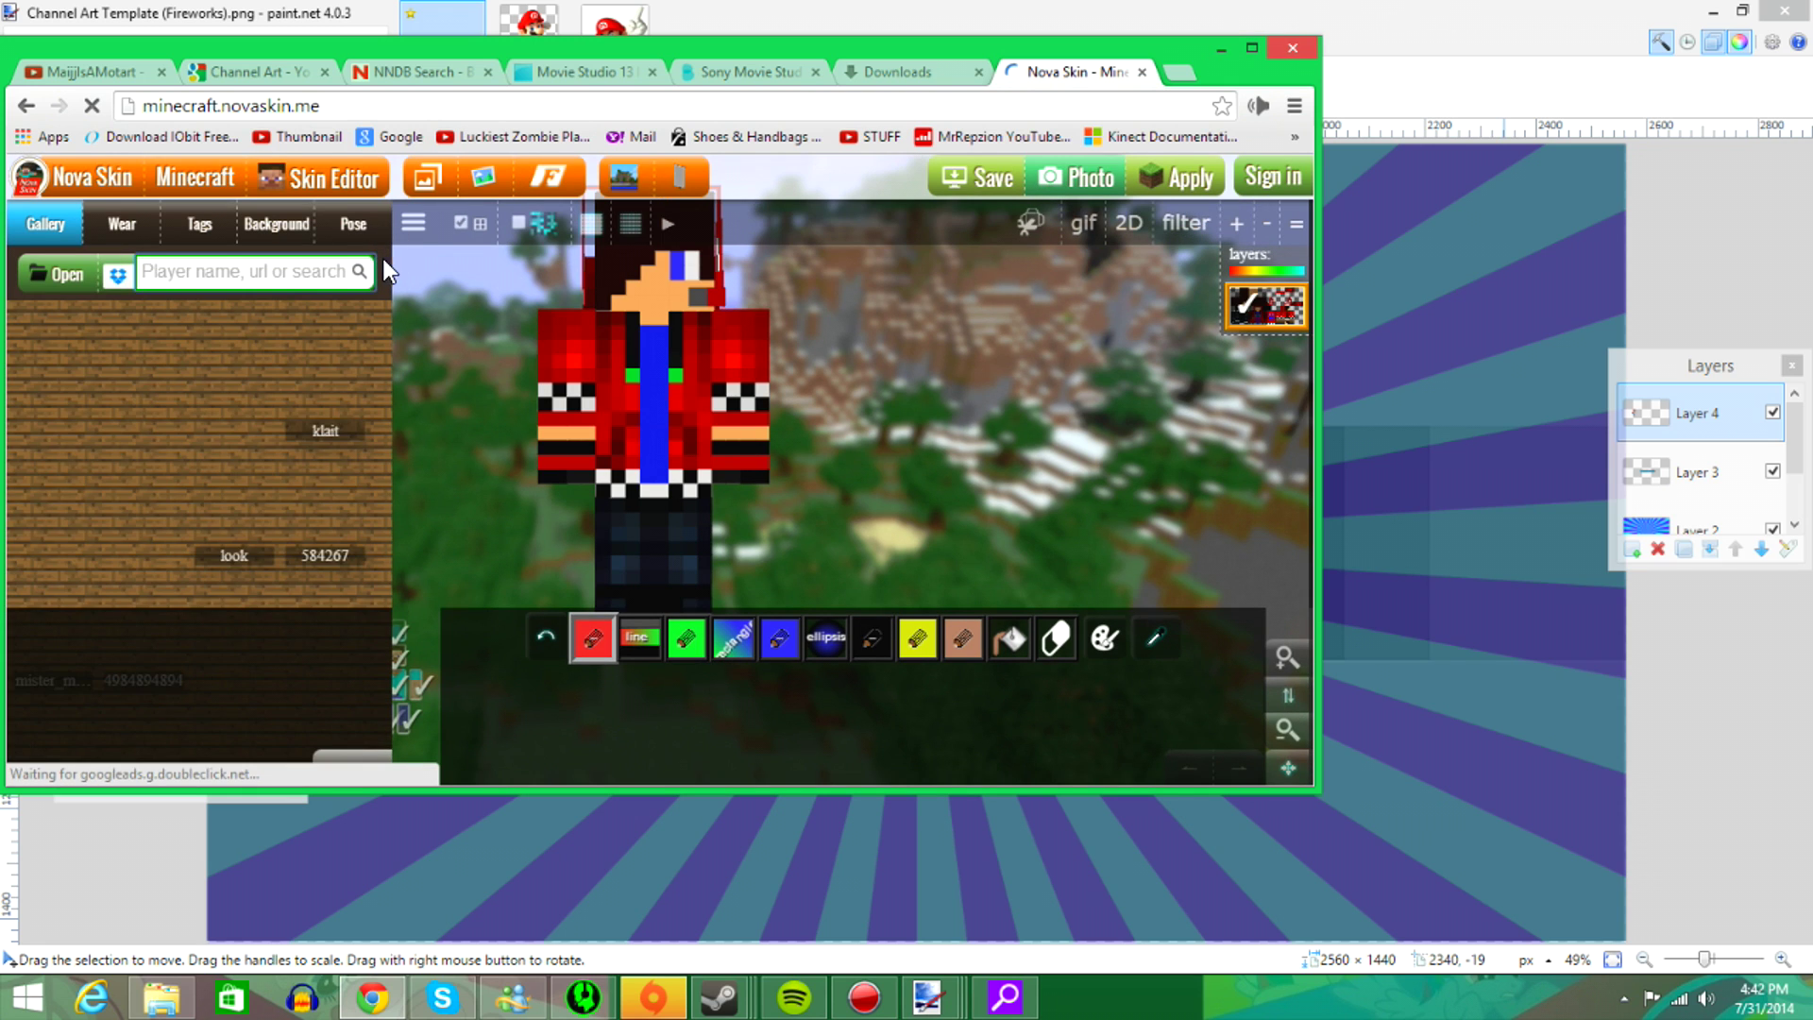
text(Maijjik)
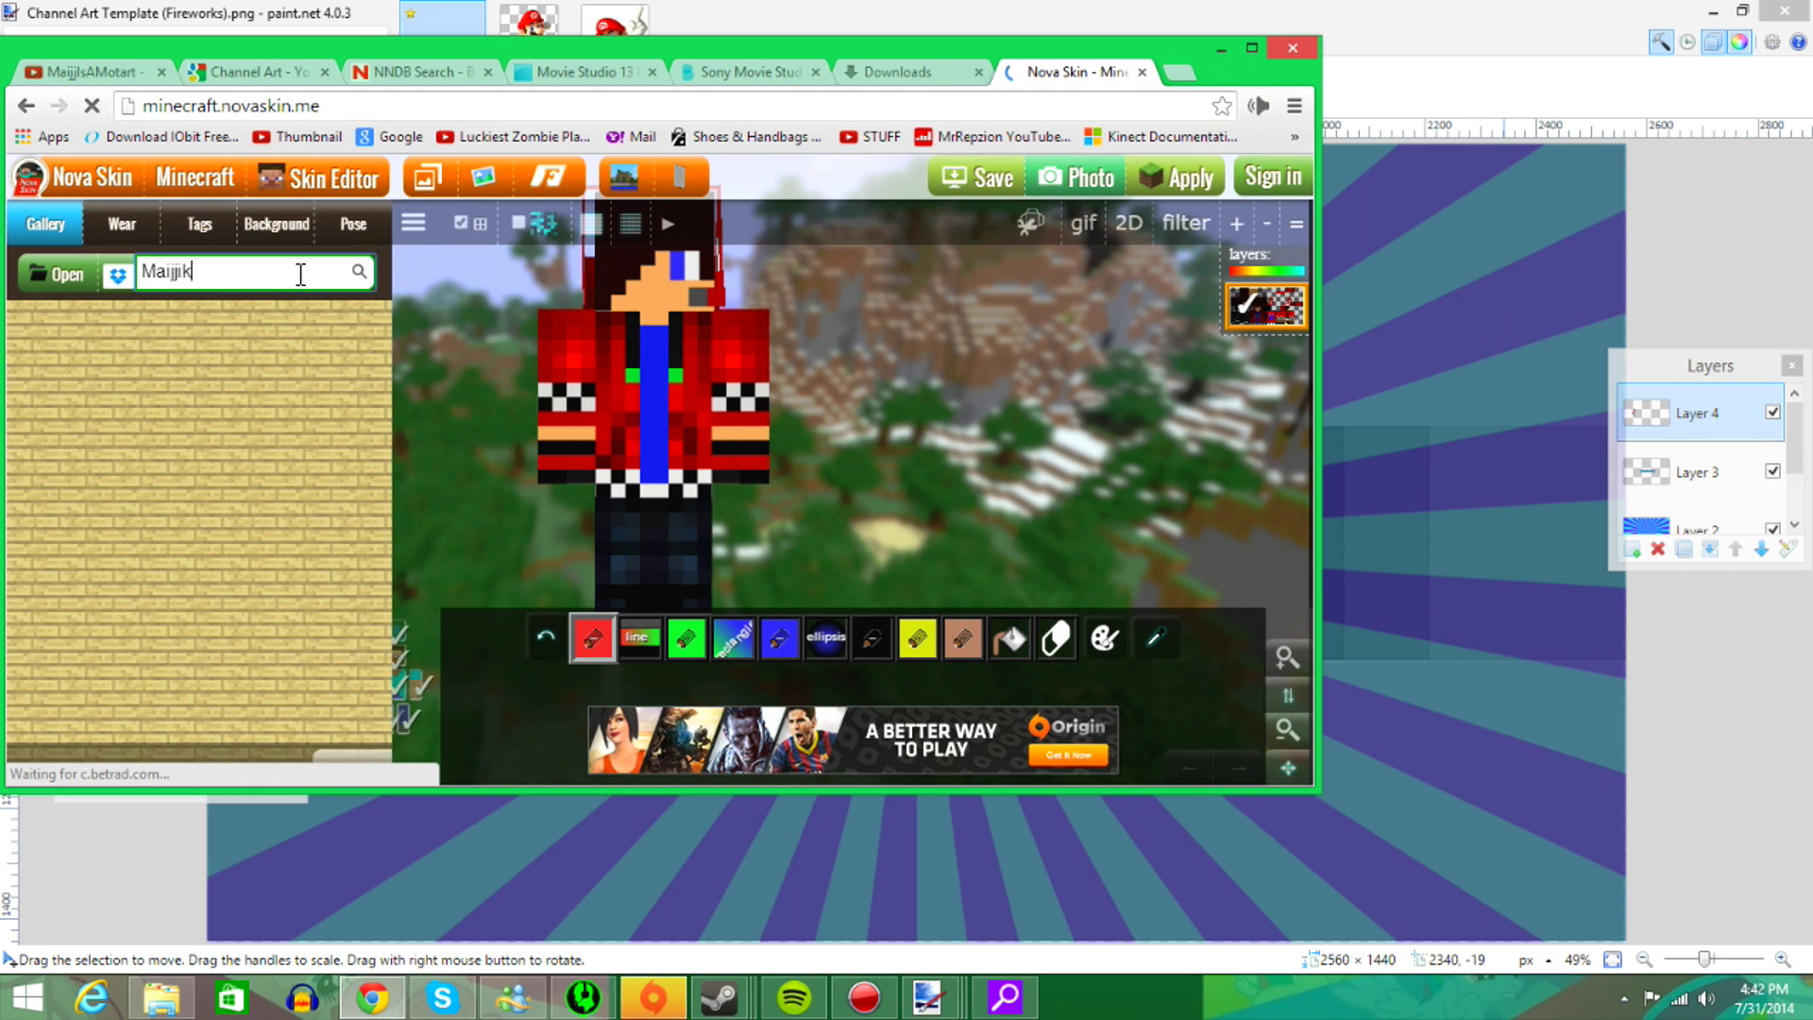
text(alMotart)
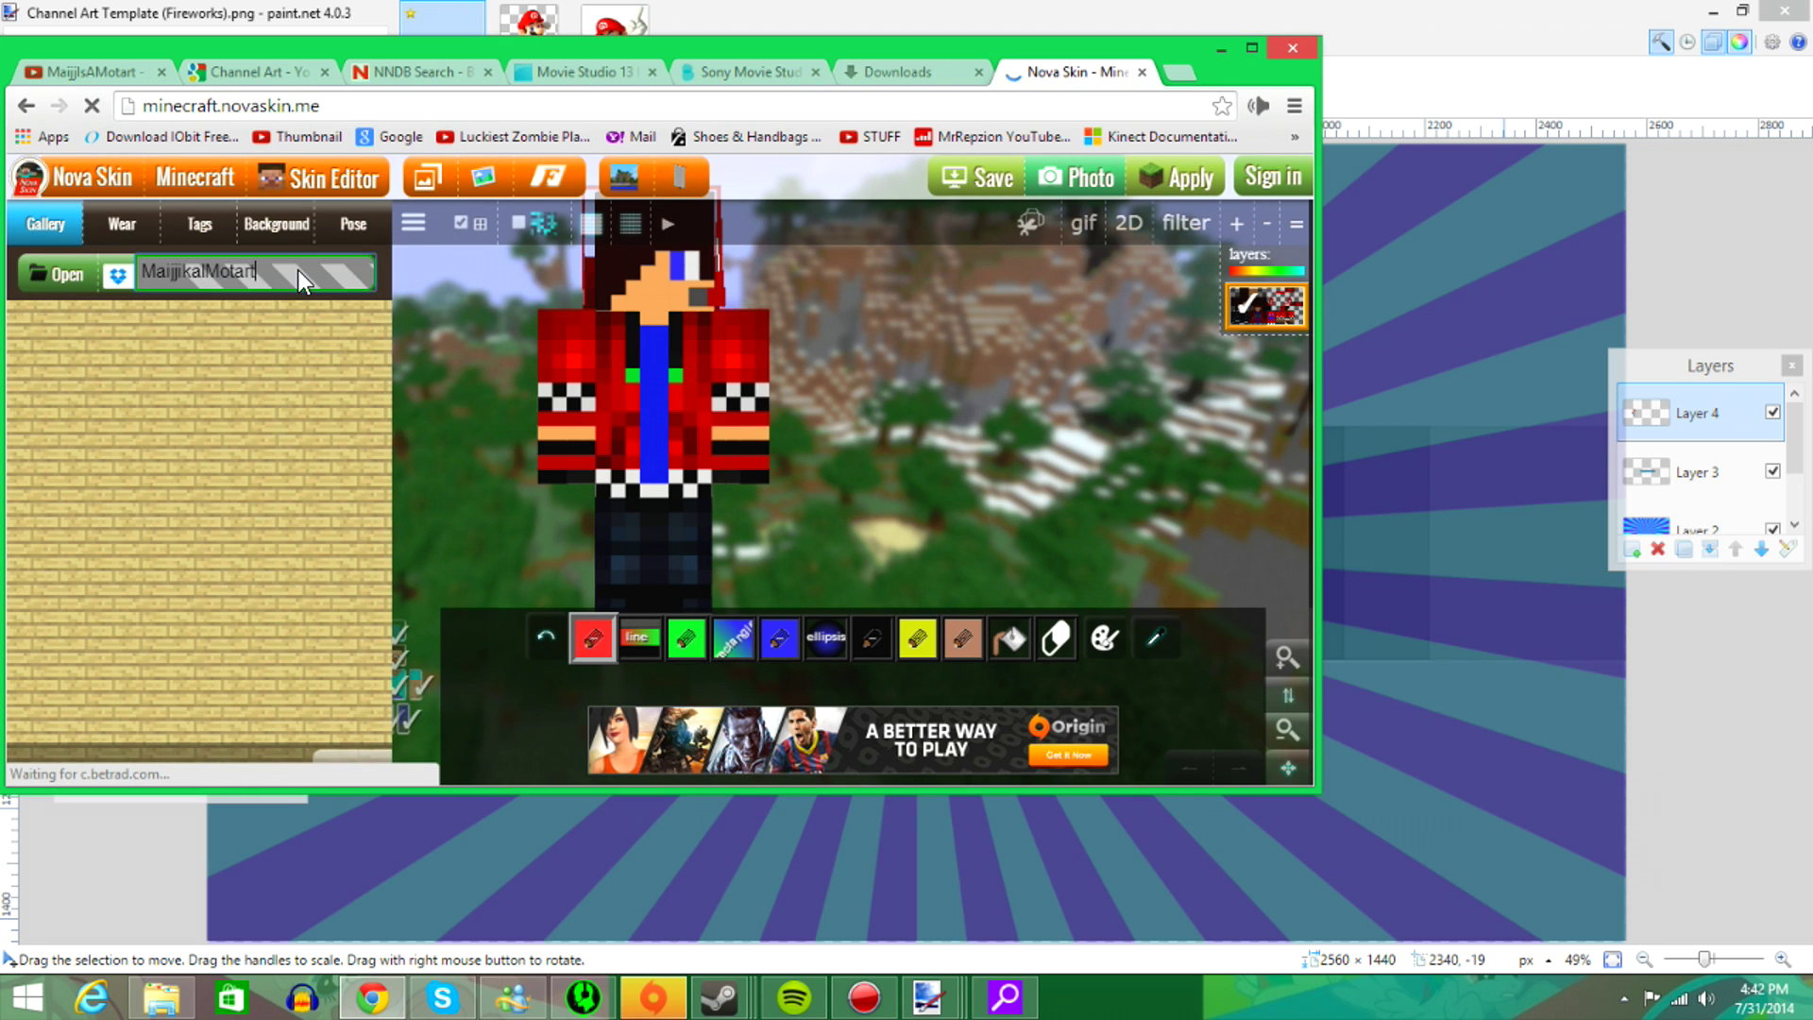
click(279, 319)
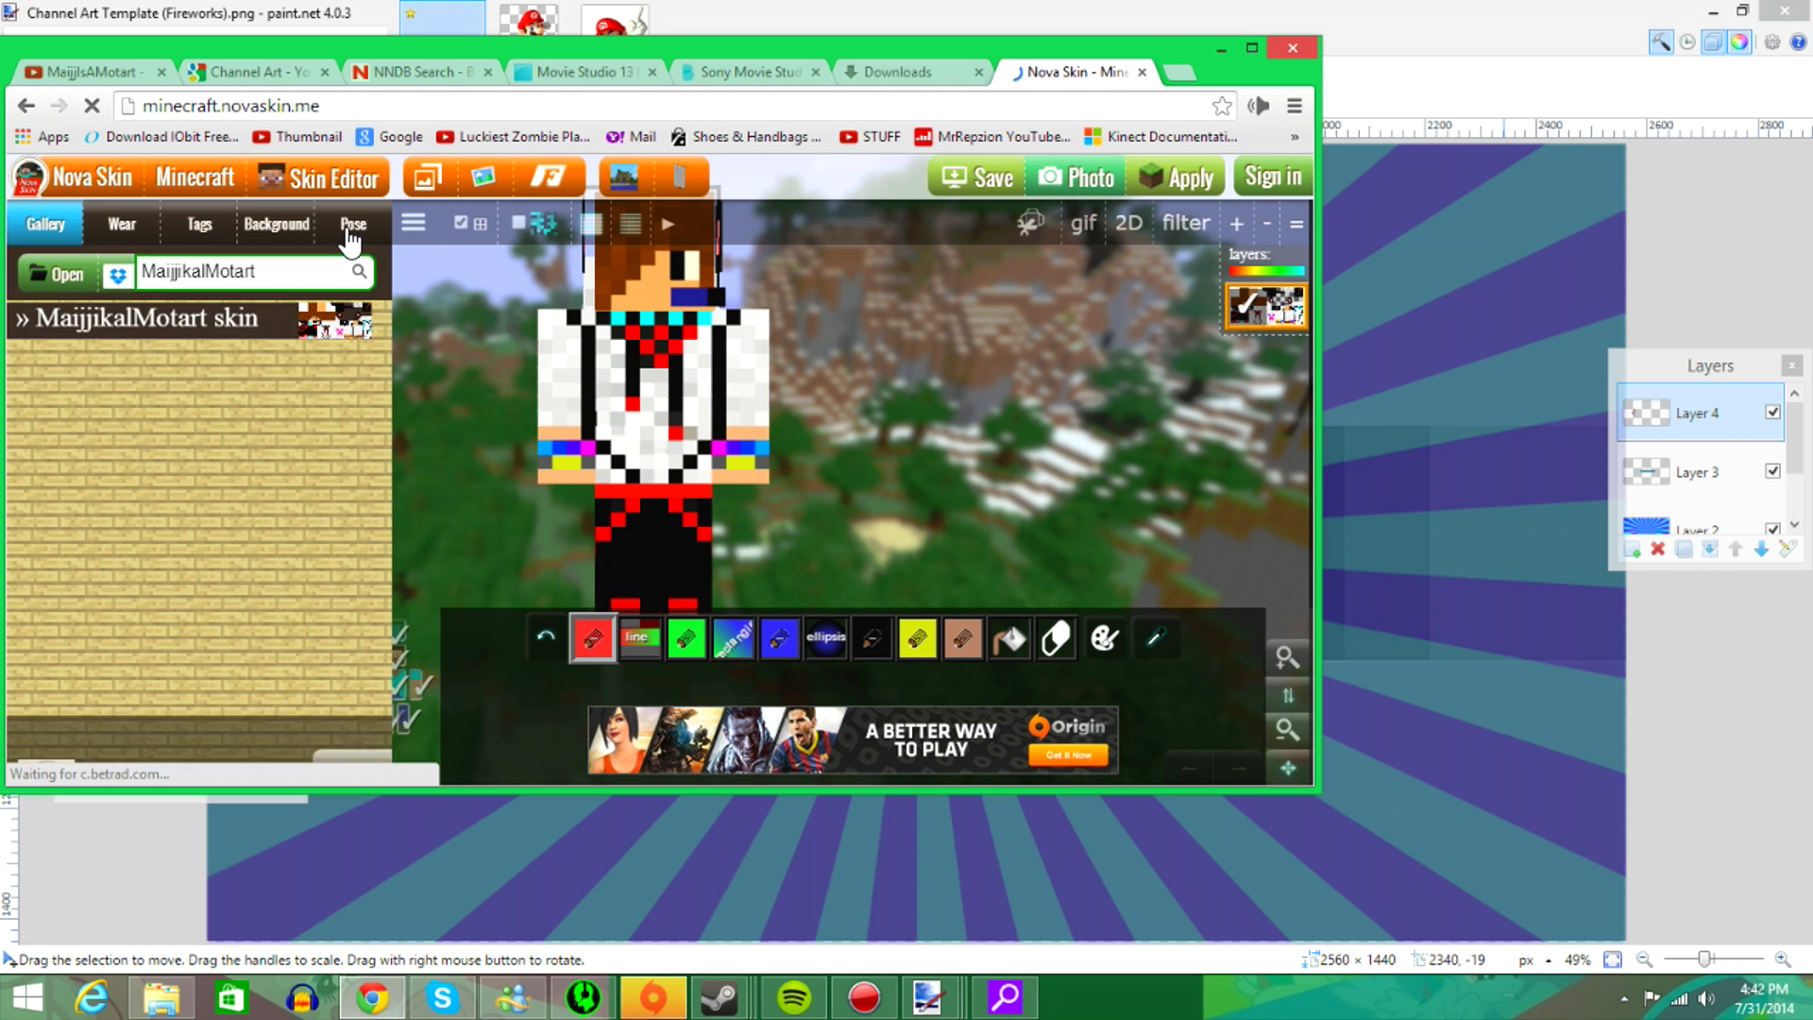
- Give the posed character a diamond sword to hold in the left hand
click(349, 229)
scroll(340, 388, down, 3)
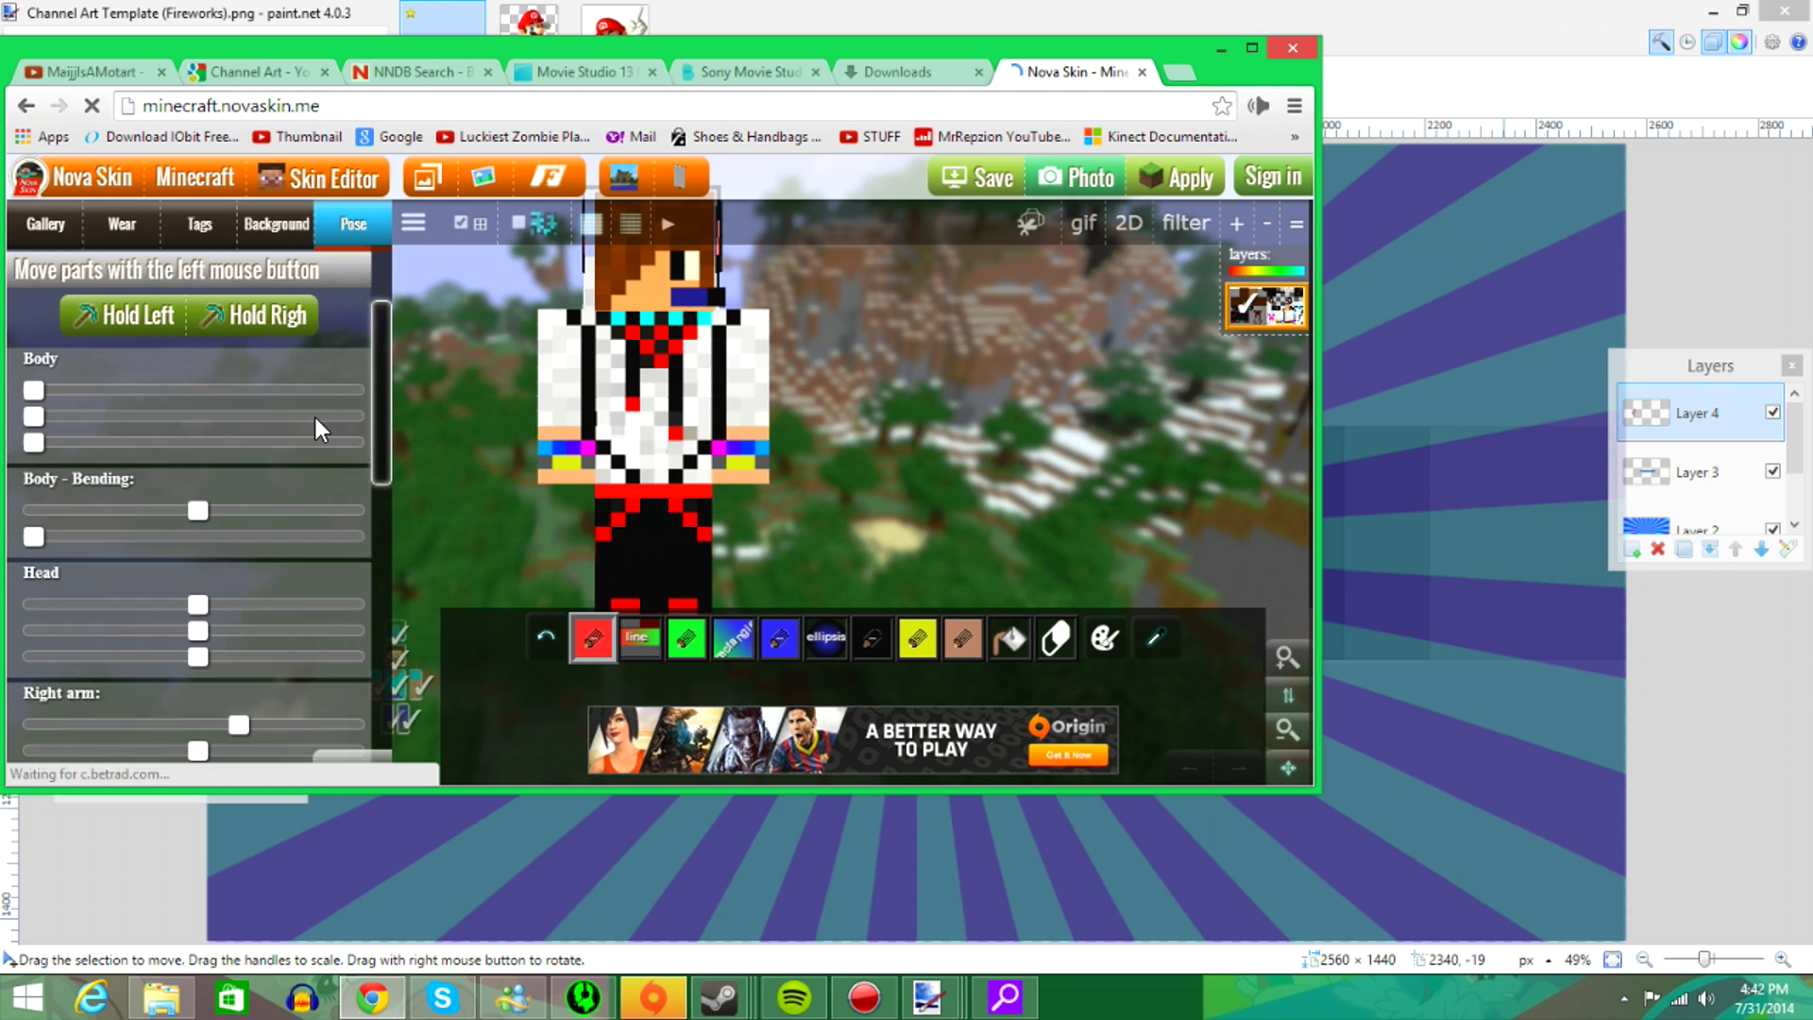
click(127, 314)
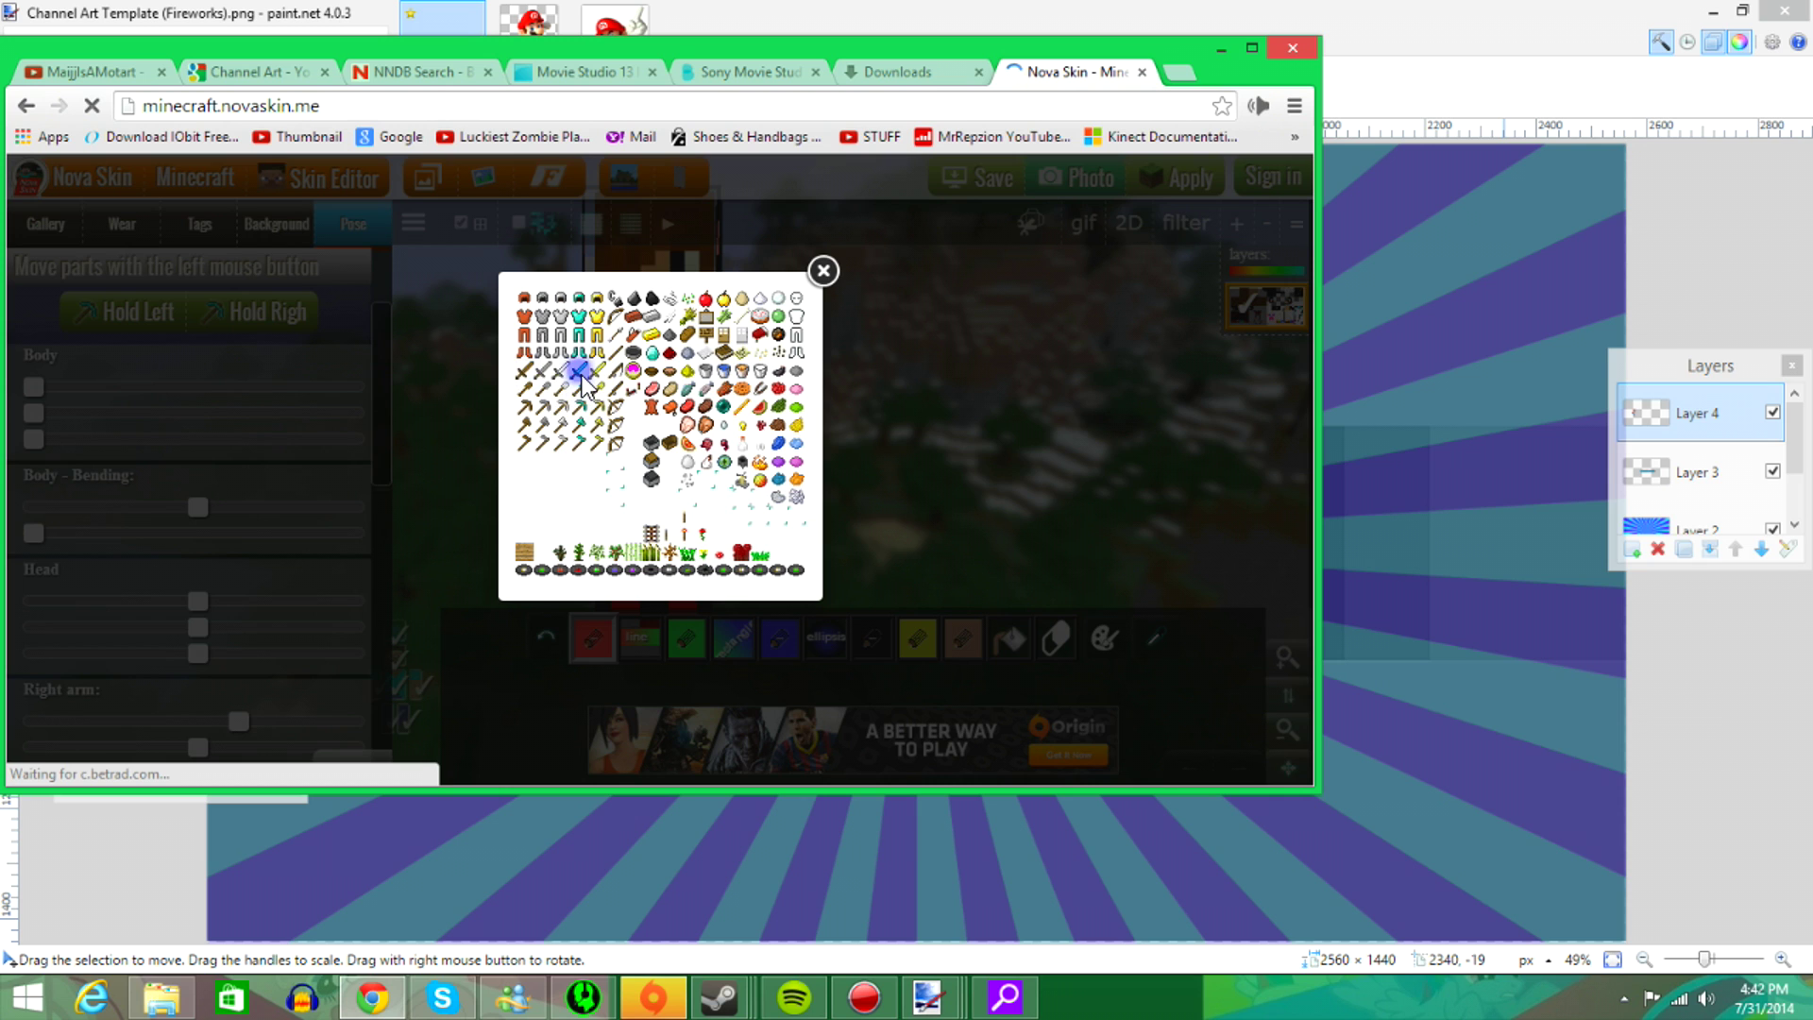
click(408, 378)
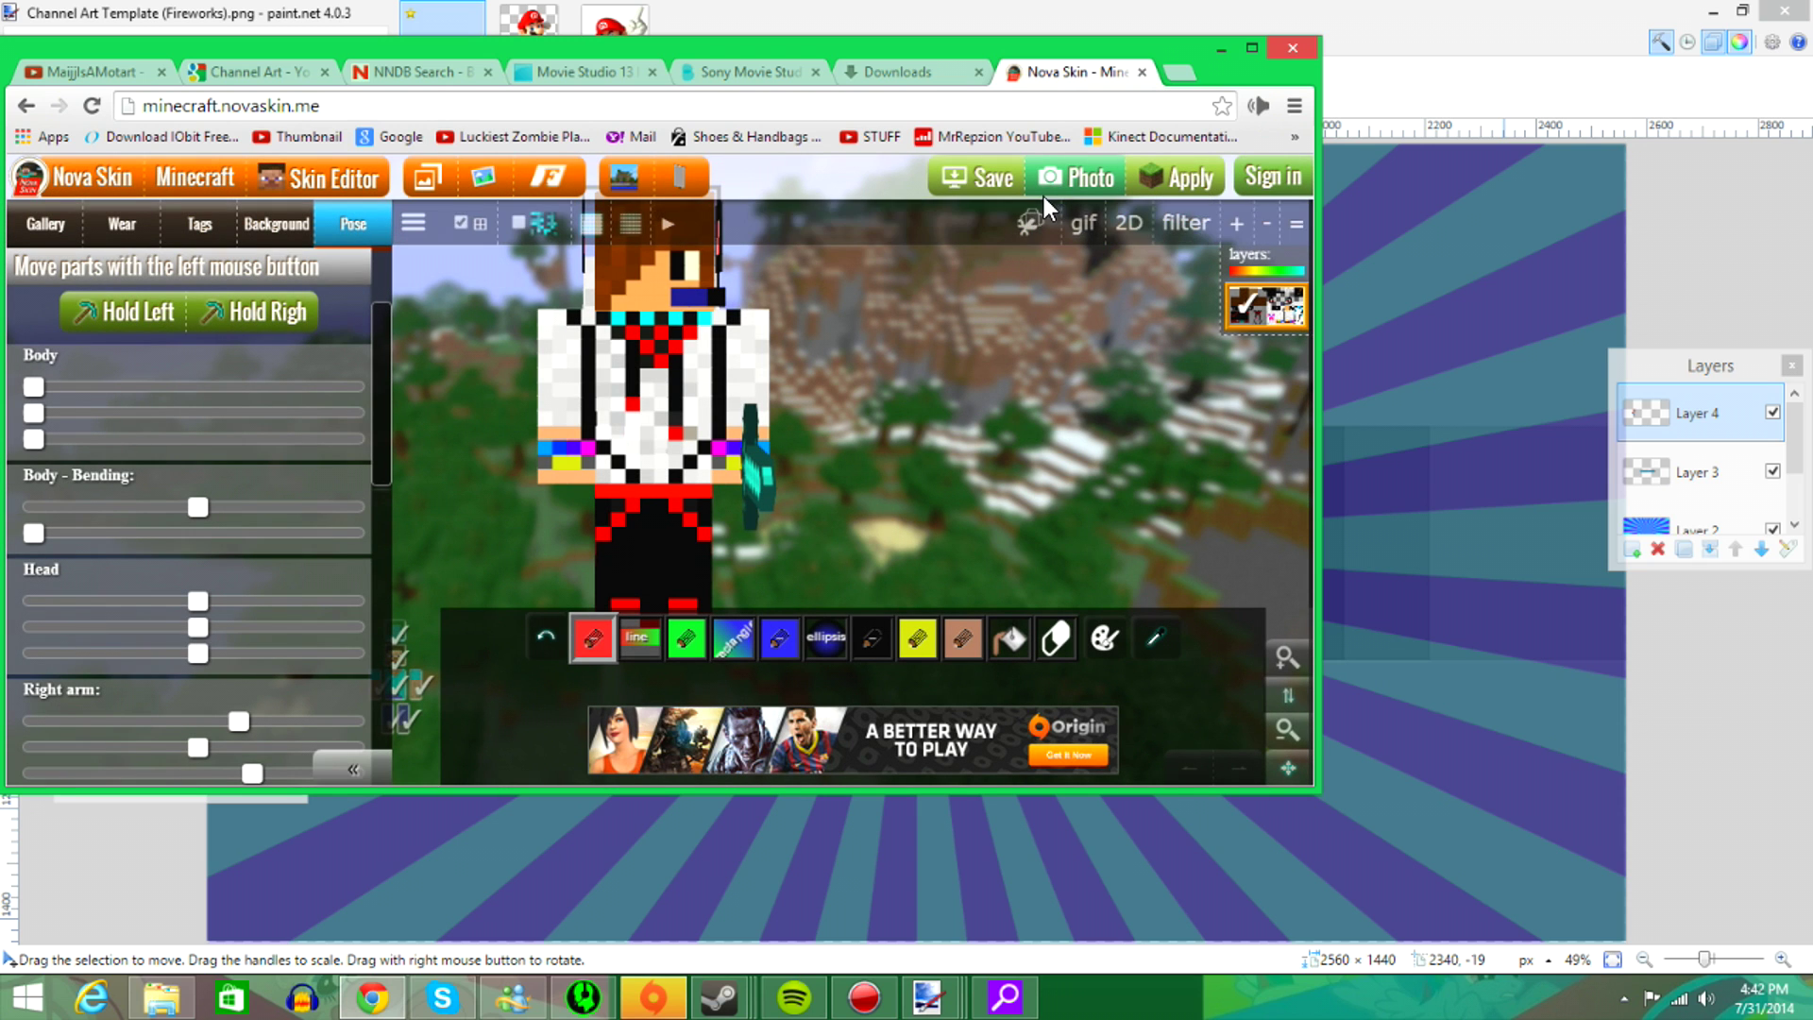
- Generate a photo of the posed character and save it as metut.png in Downloads
click(1102, 192)
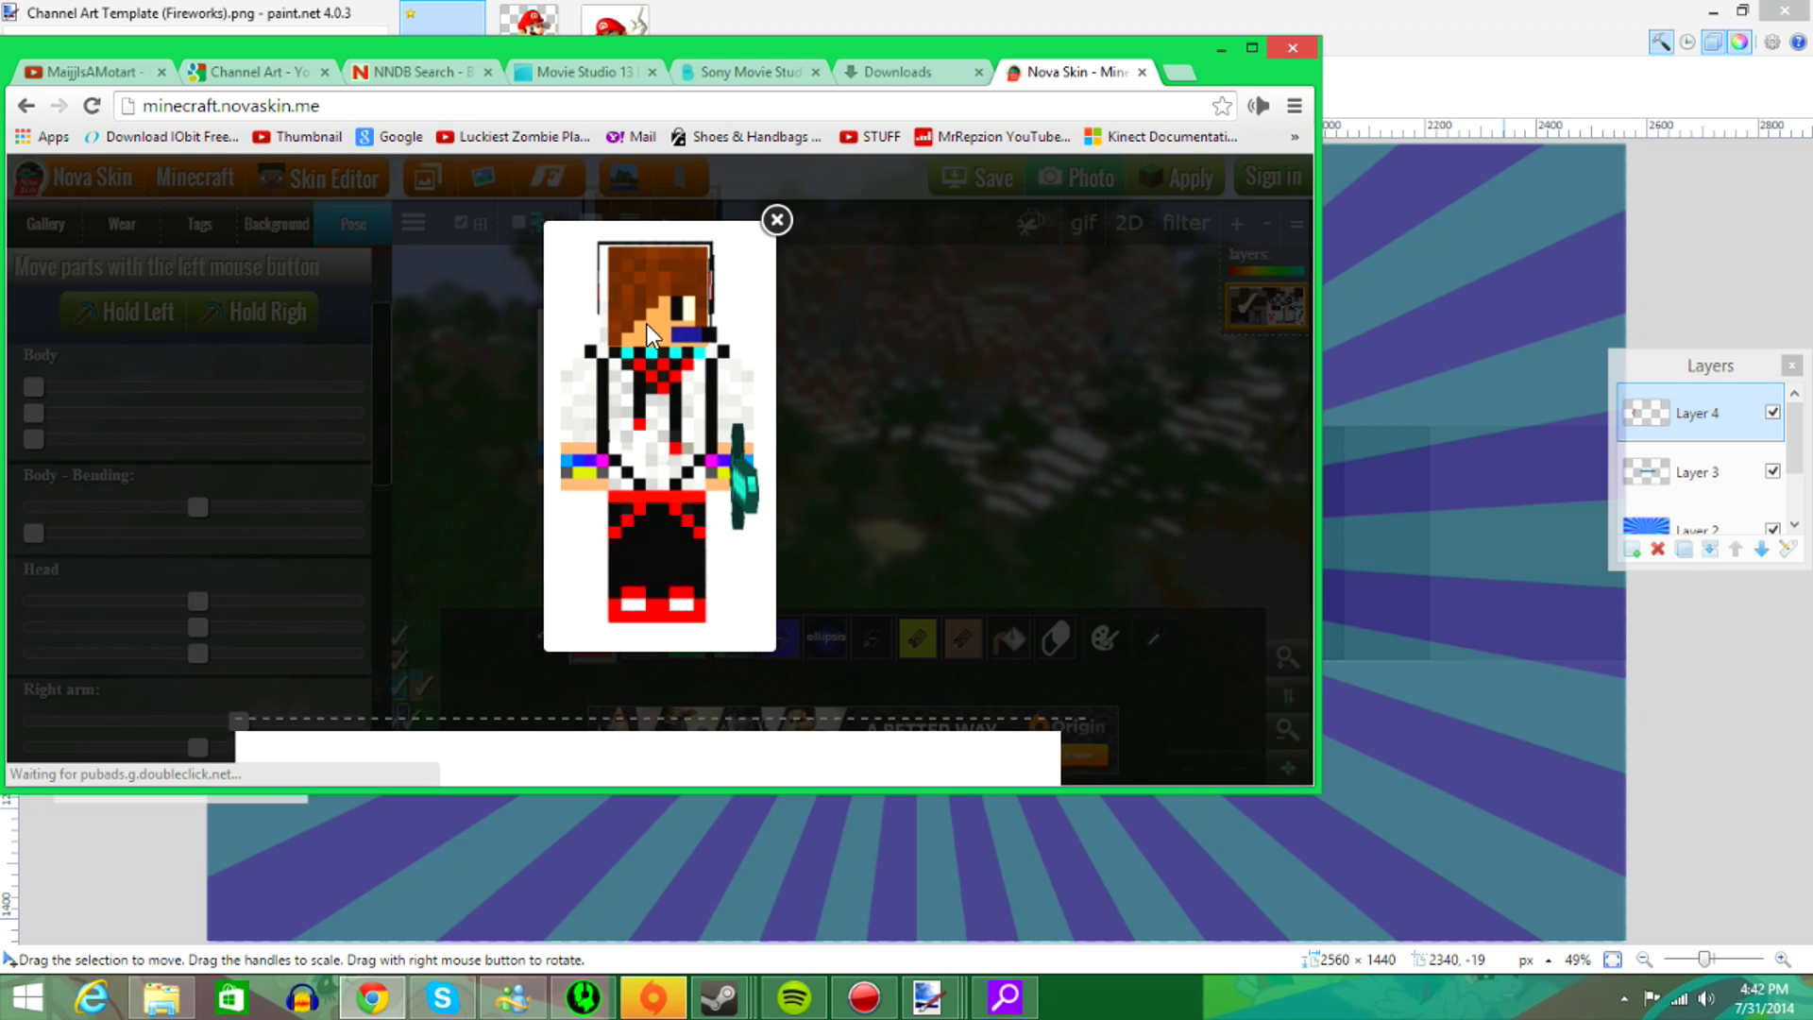
right_click(639, 333)
click(706, 347)
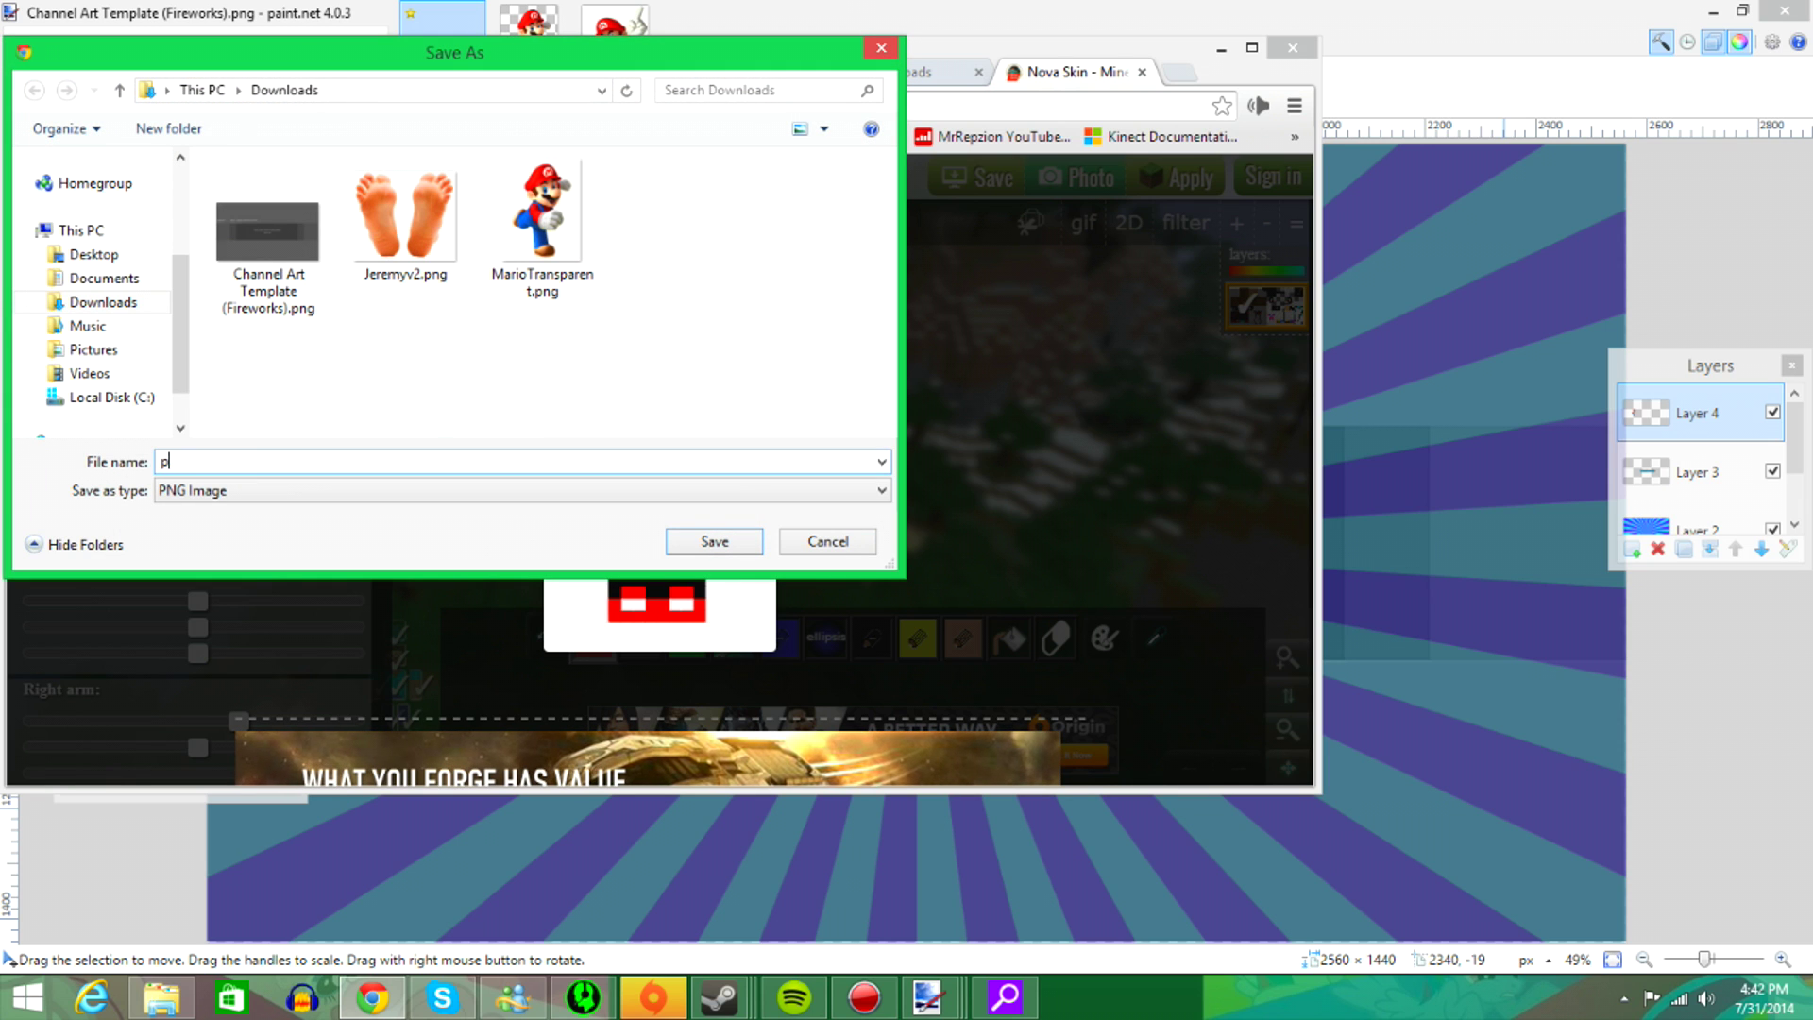
text(metut\)
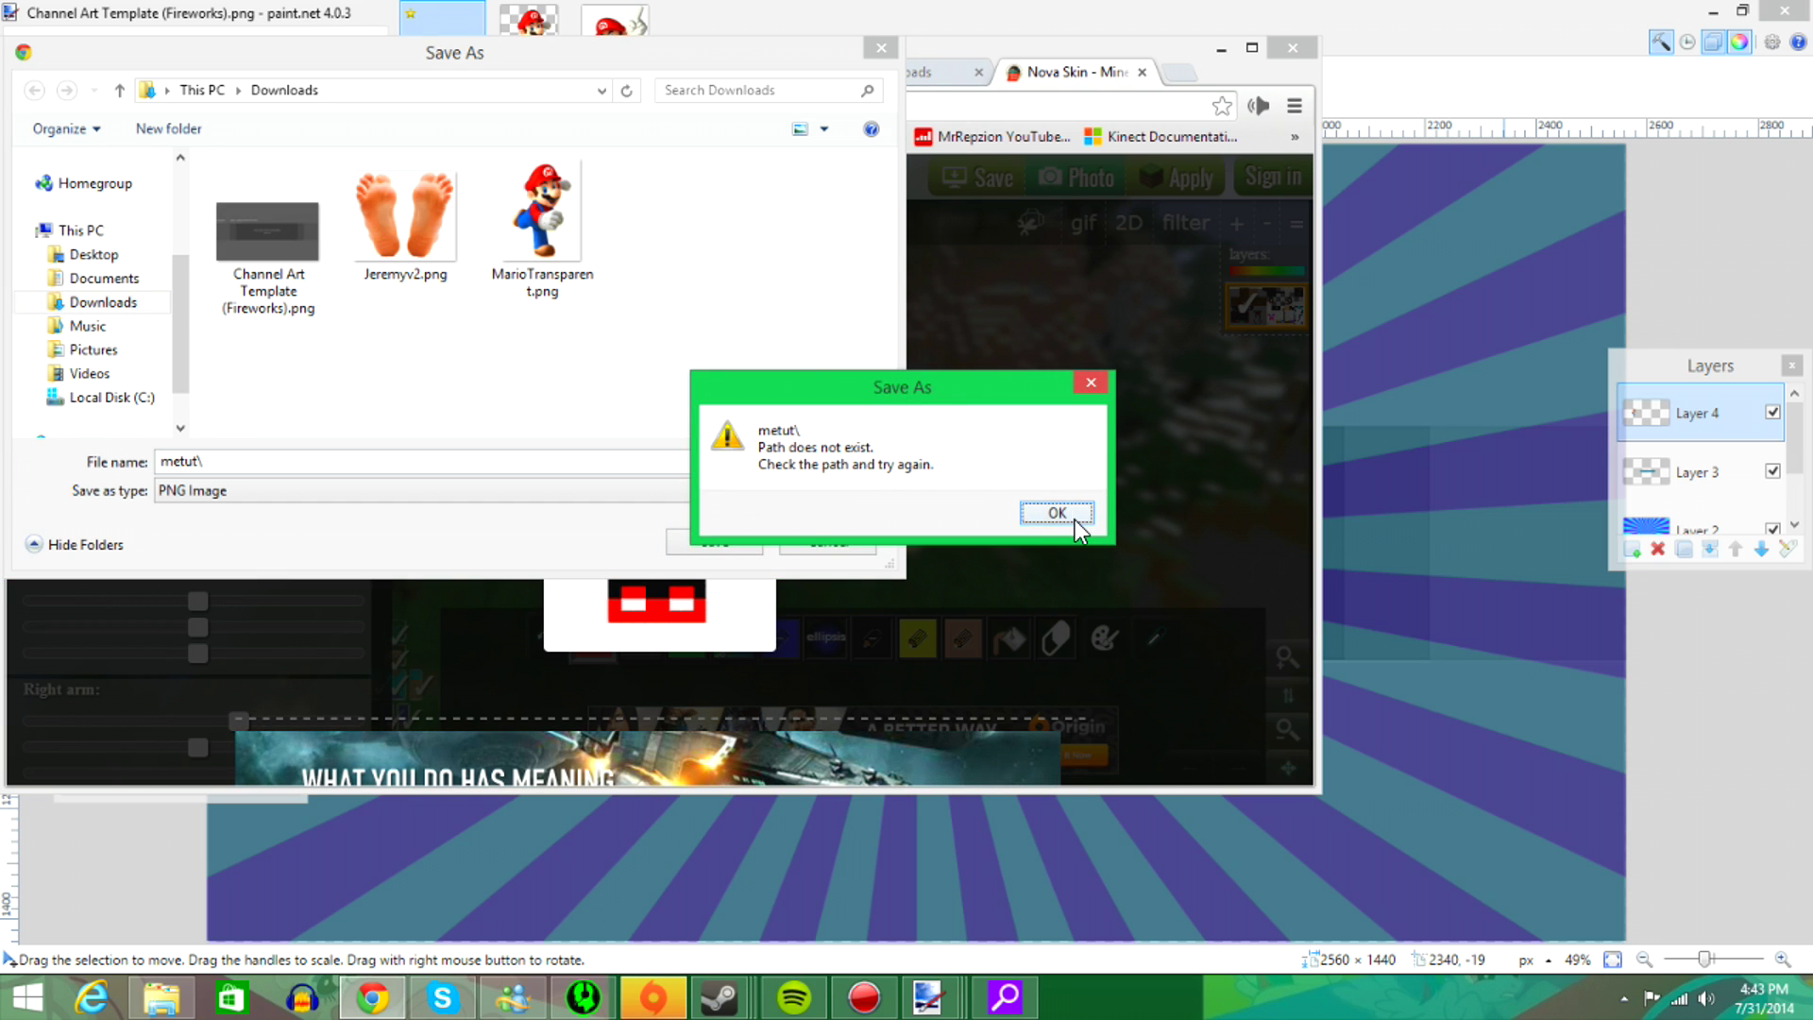
click(1067, 516)
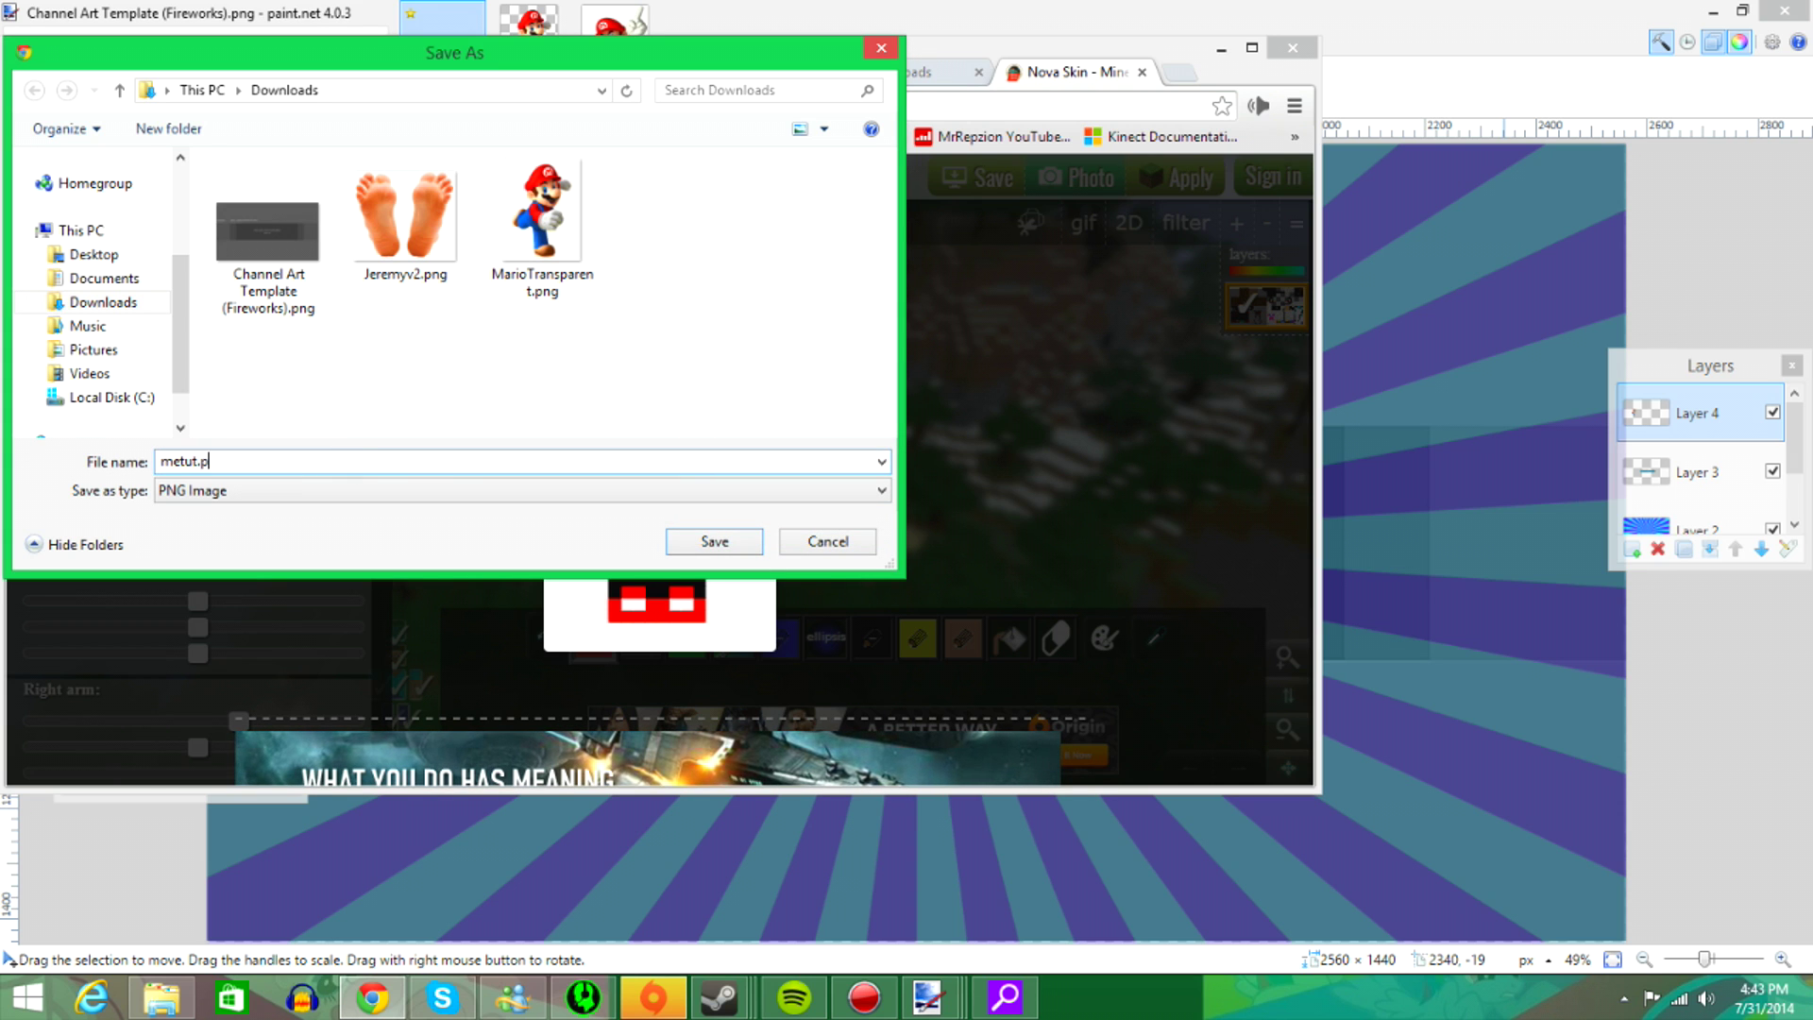
key(Return)
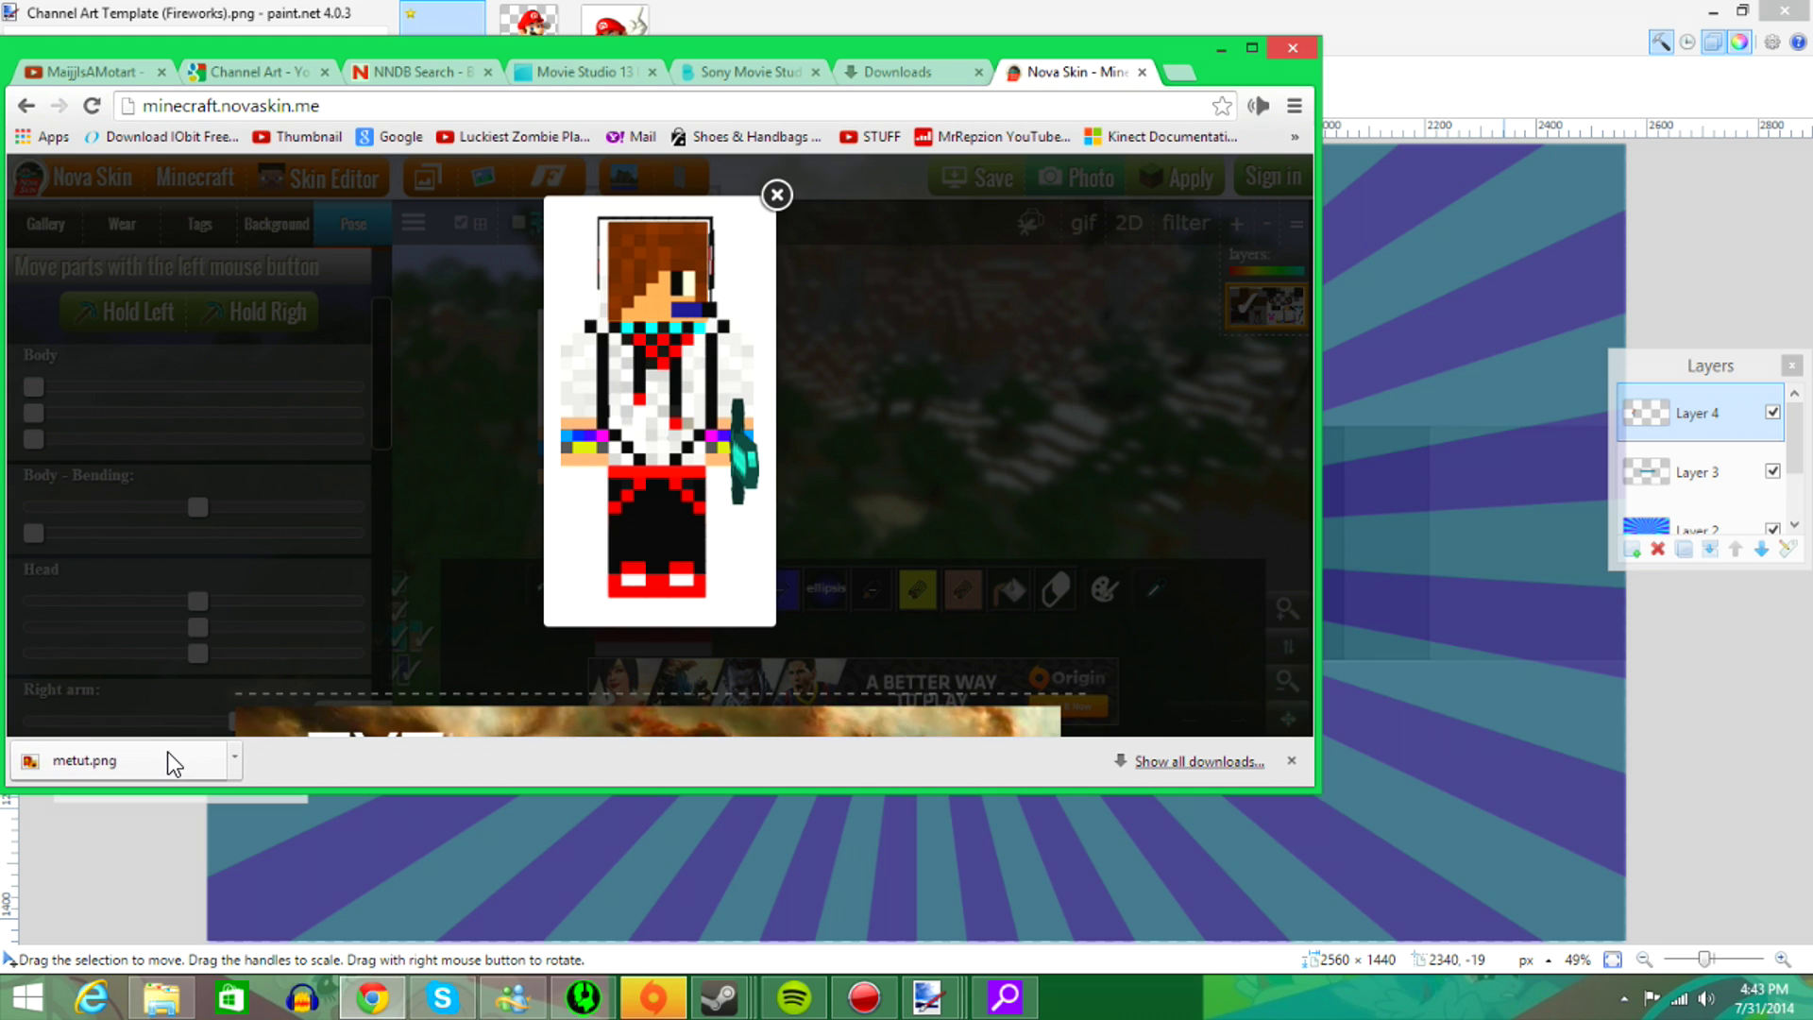
- Switch to paint.net, open the downloaded metut.png there and return to the channel art template image
mouse_move(47, 755)
mouse_down()
mouse_move(1356, 668)
mouse_move(1159, 599)
mouse_up()
click(862, 507)
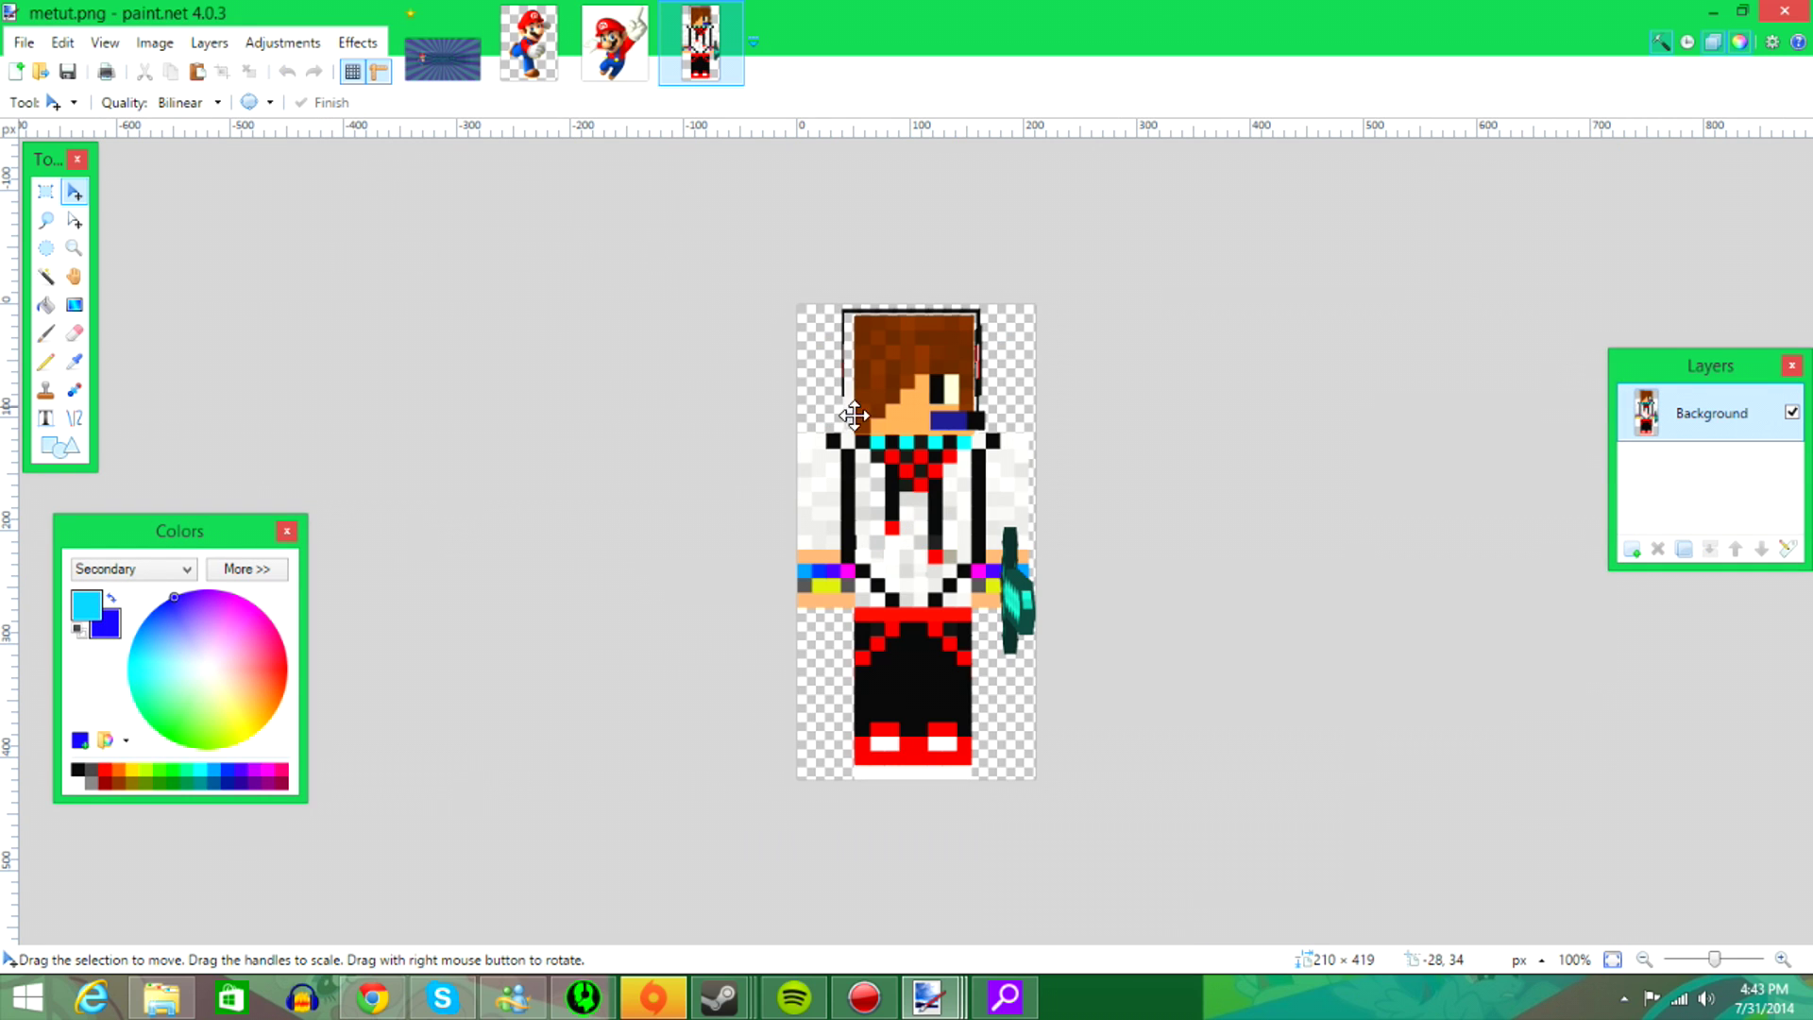
click(415, 43)
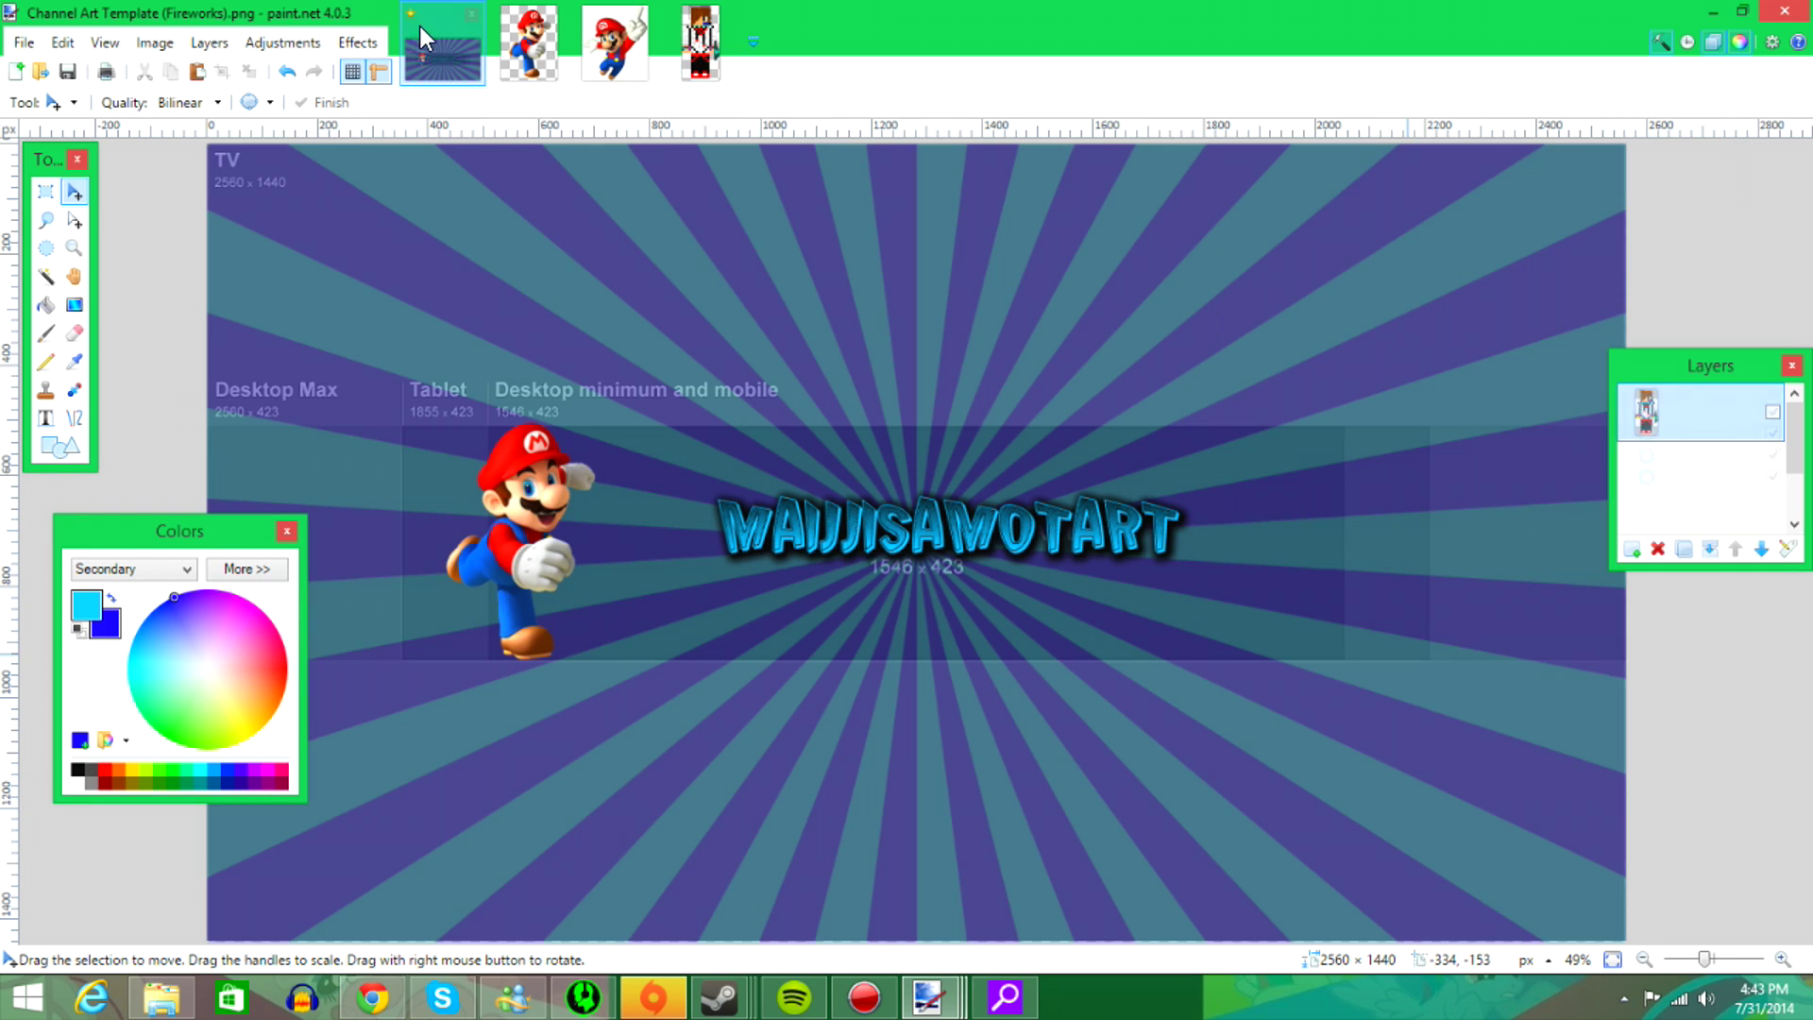
- Paste the character render on a new layer near the canvas centre, move it beneath the channel name layer and scale it to 201 × 404 pixels
click(1636, 553)
key(ctrl+v)
drag(311, 216, 892, 493)
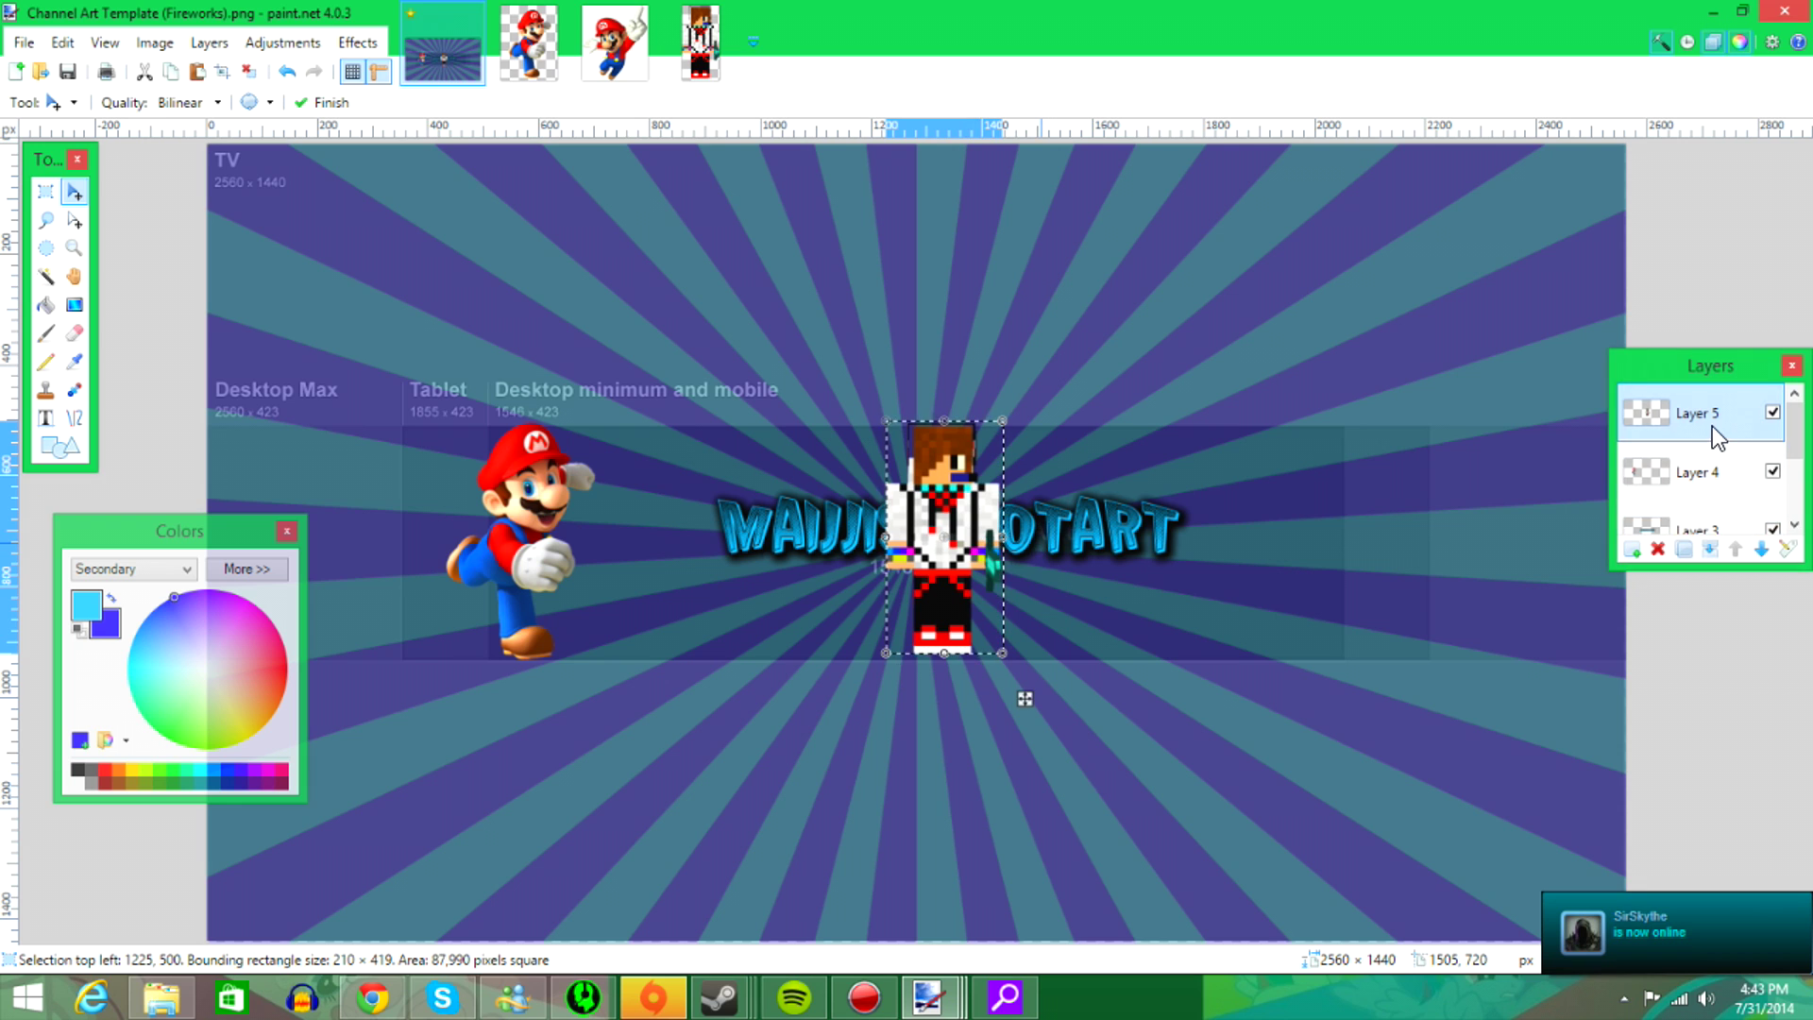
drag(1717, 436, 1675, 459)
drag(991, 432, 995, 432)
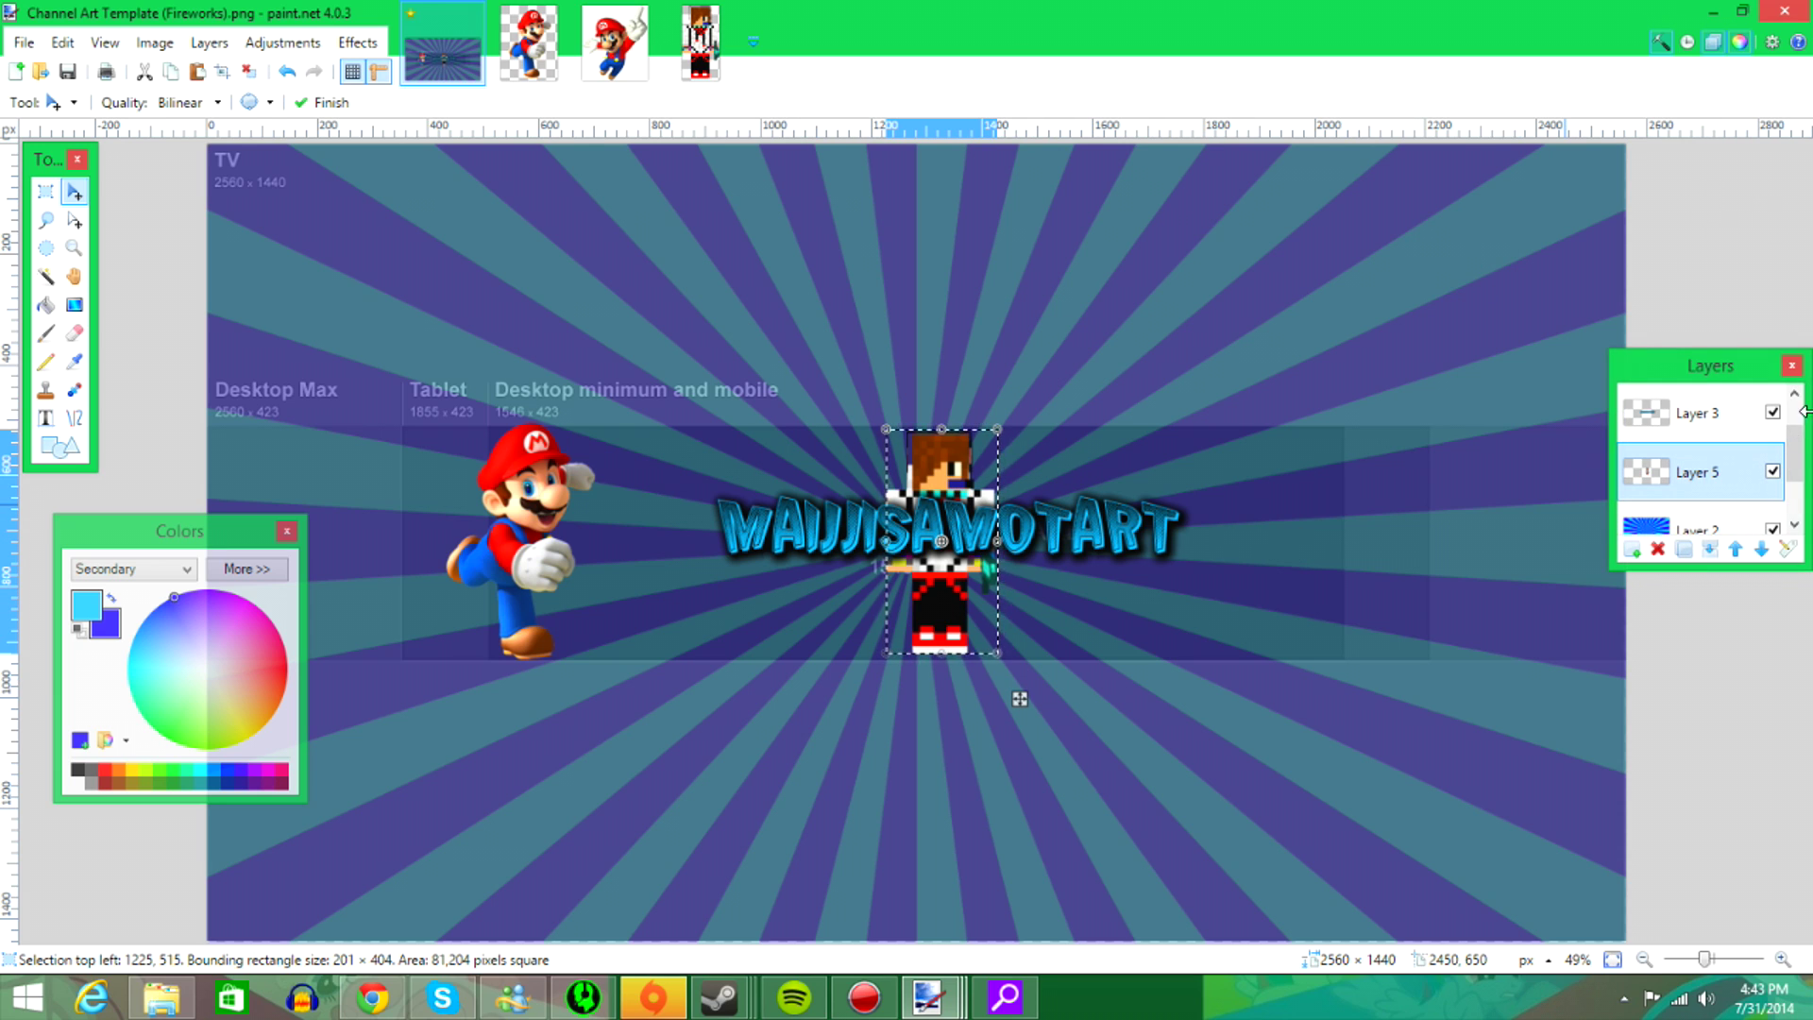
- Set the light-ray background layer to full opacity, reselect the character's layer and clear the selection
scroll(1799, 446, down, 2)
double_click(1647, 480)
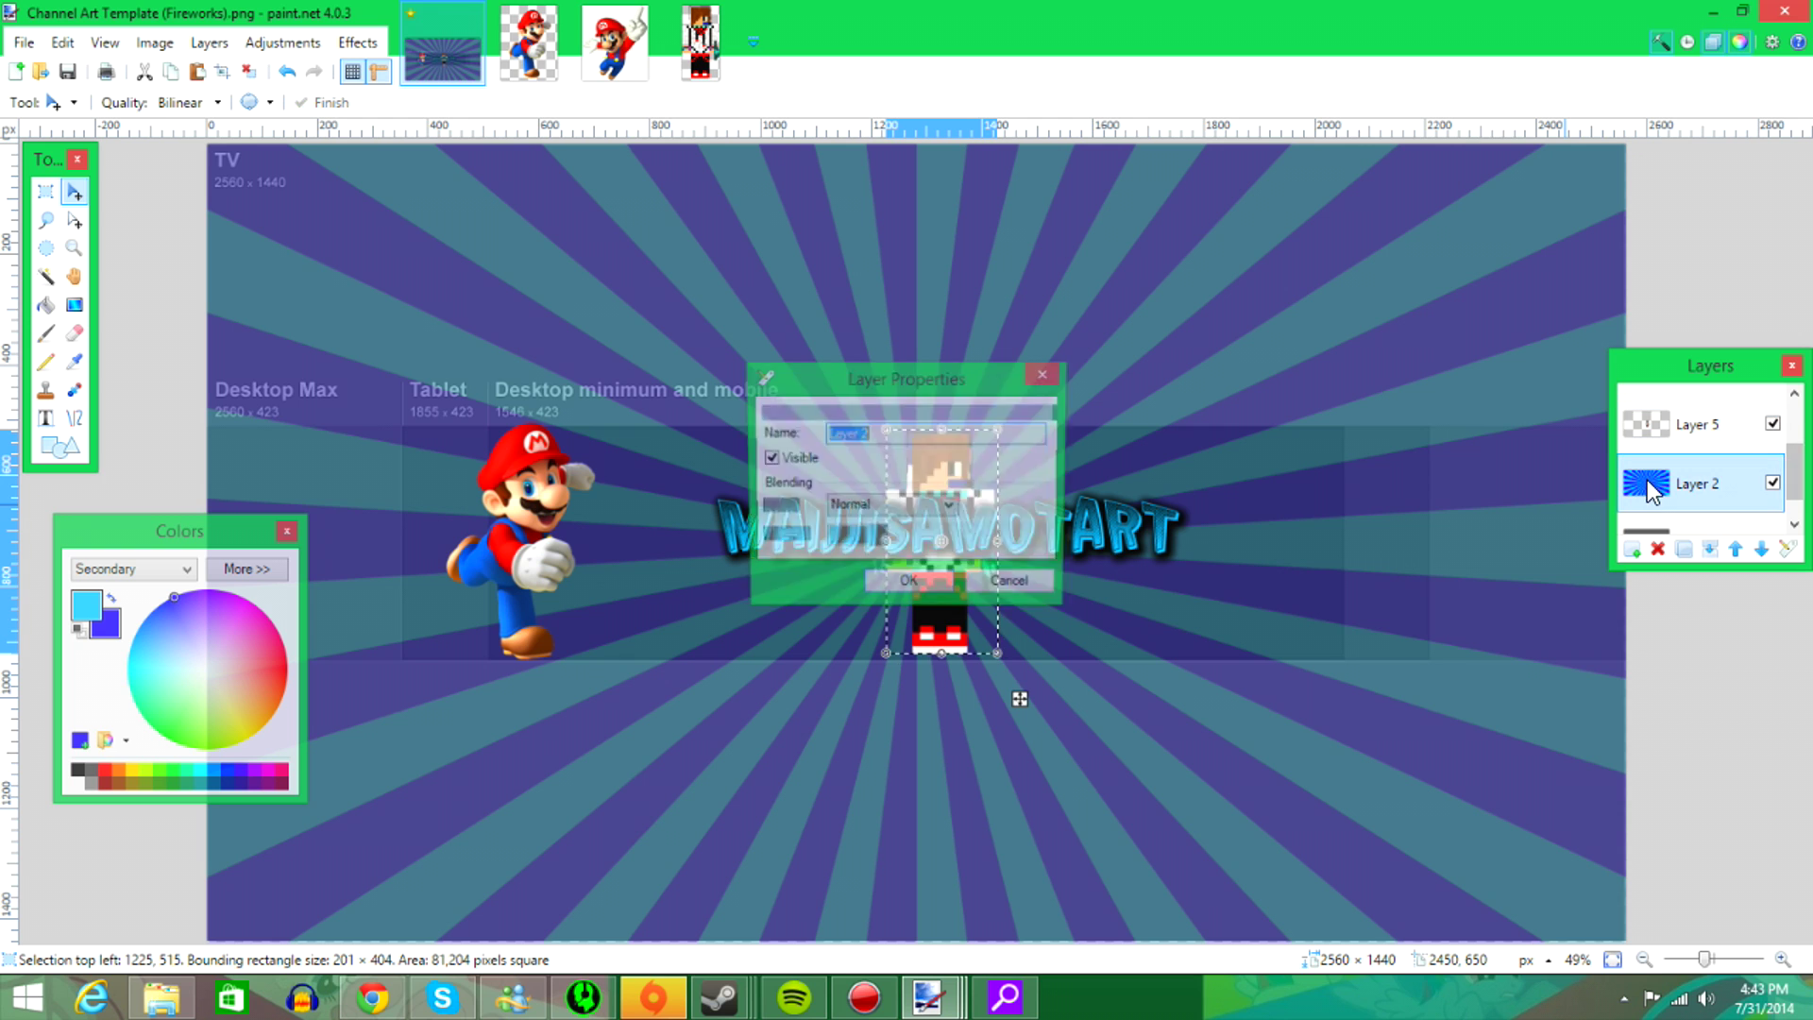
drag(955, 534, 1084, 536)
click(904, 587)
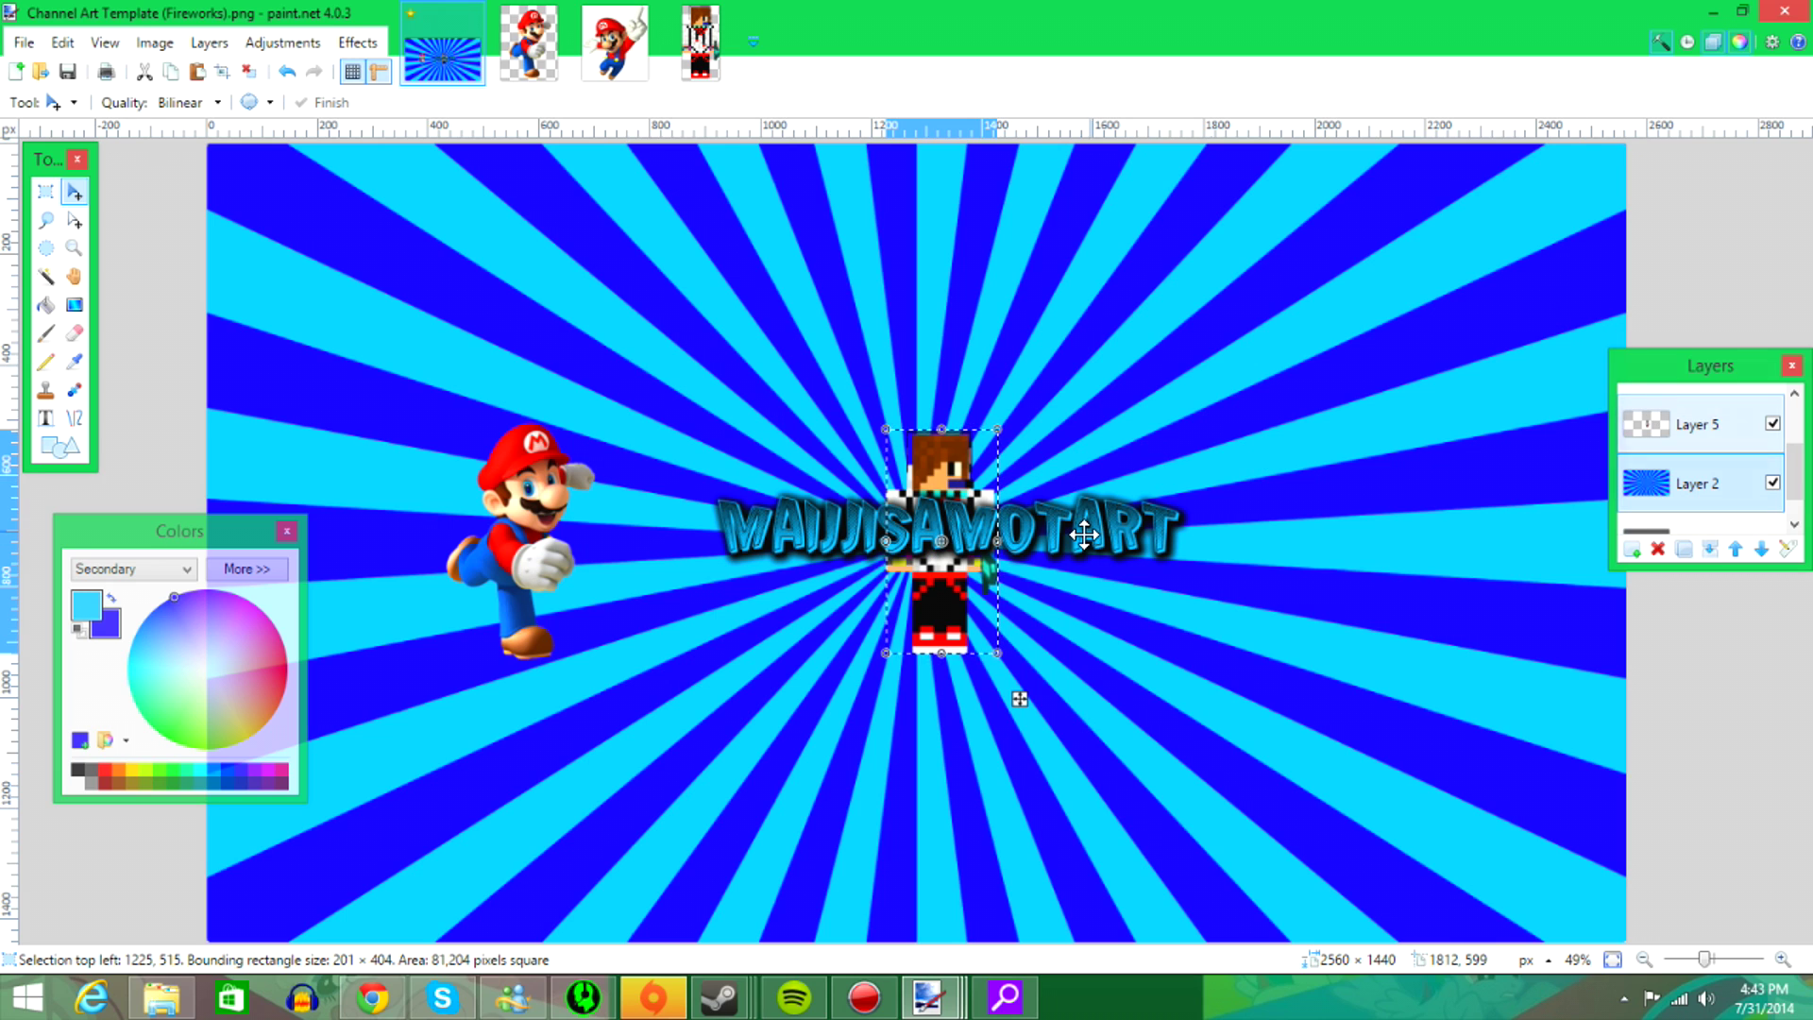
click(1697, 424)
key(ctrl+d)
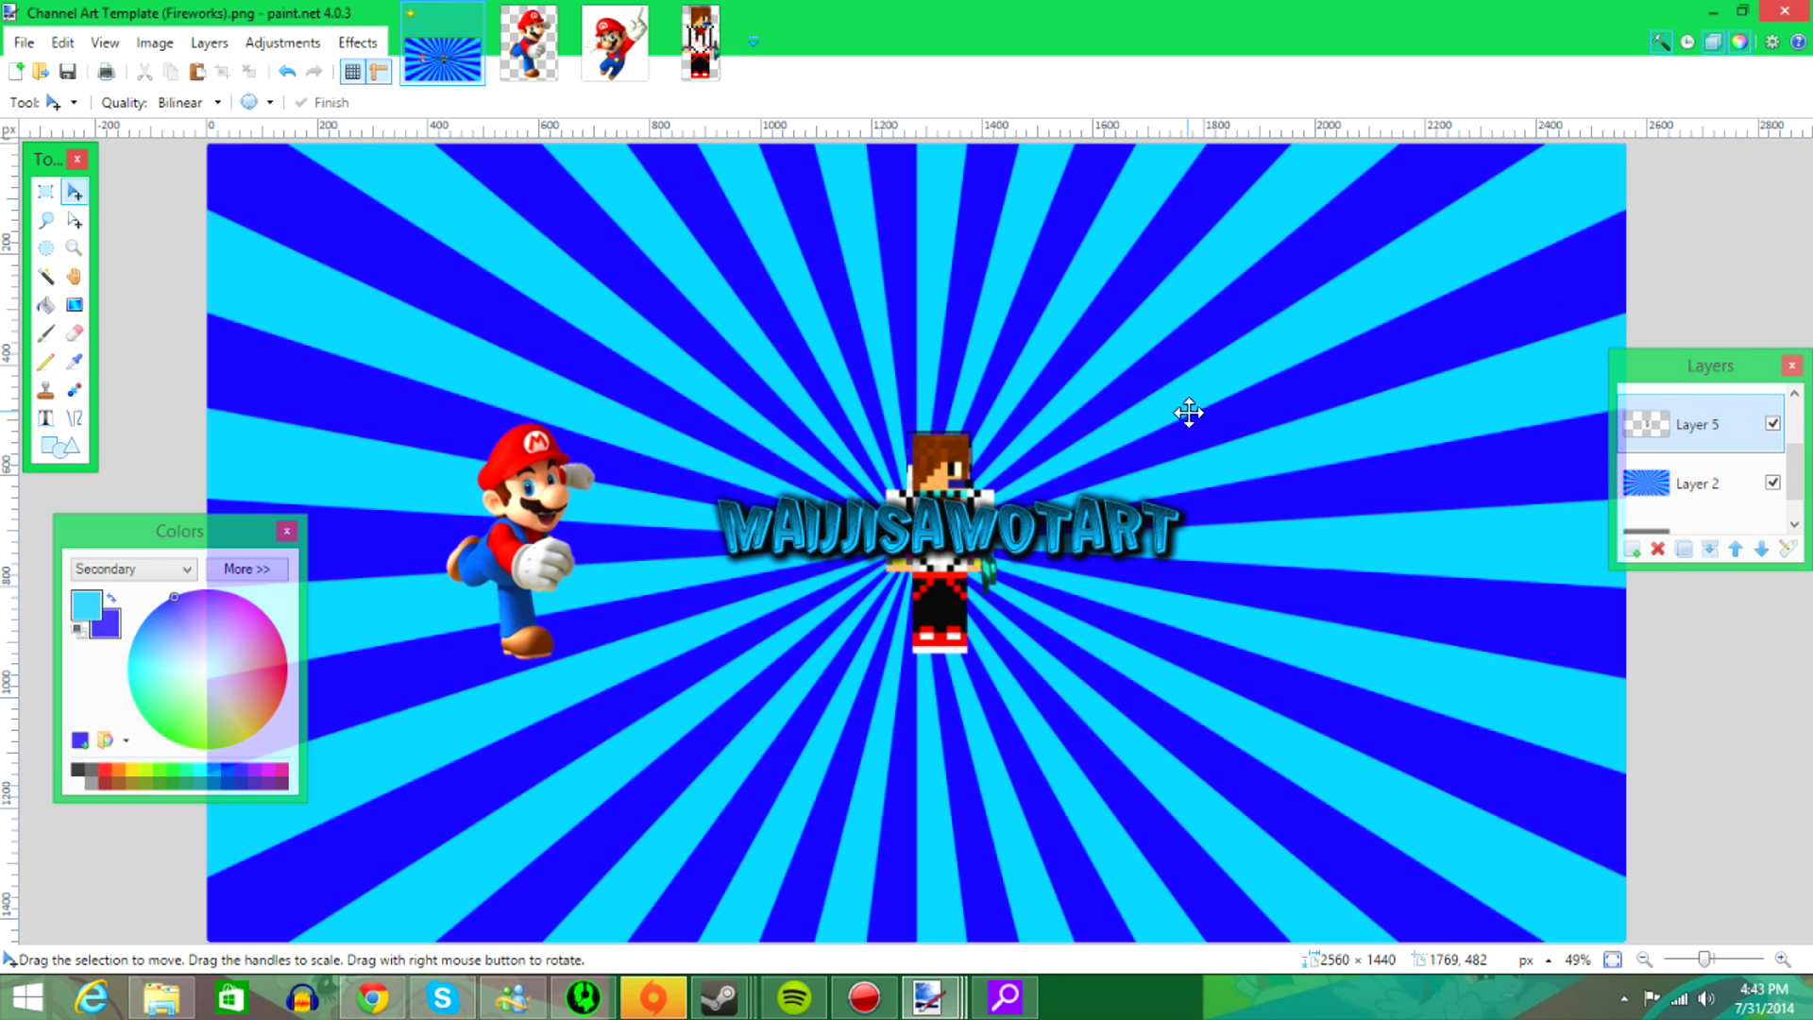
- Save the artwork to the Desktop as feet.png, a flattened 32-bit PNG, and close paint.net
click(23, 43)
click(81, 227)
click(921, 661)
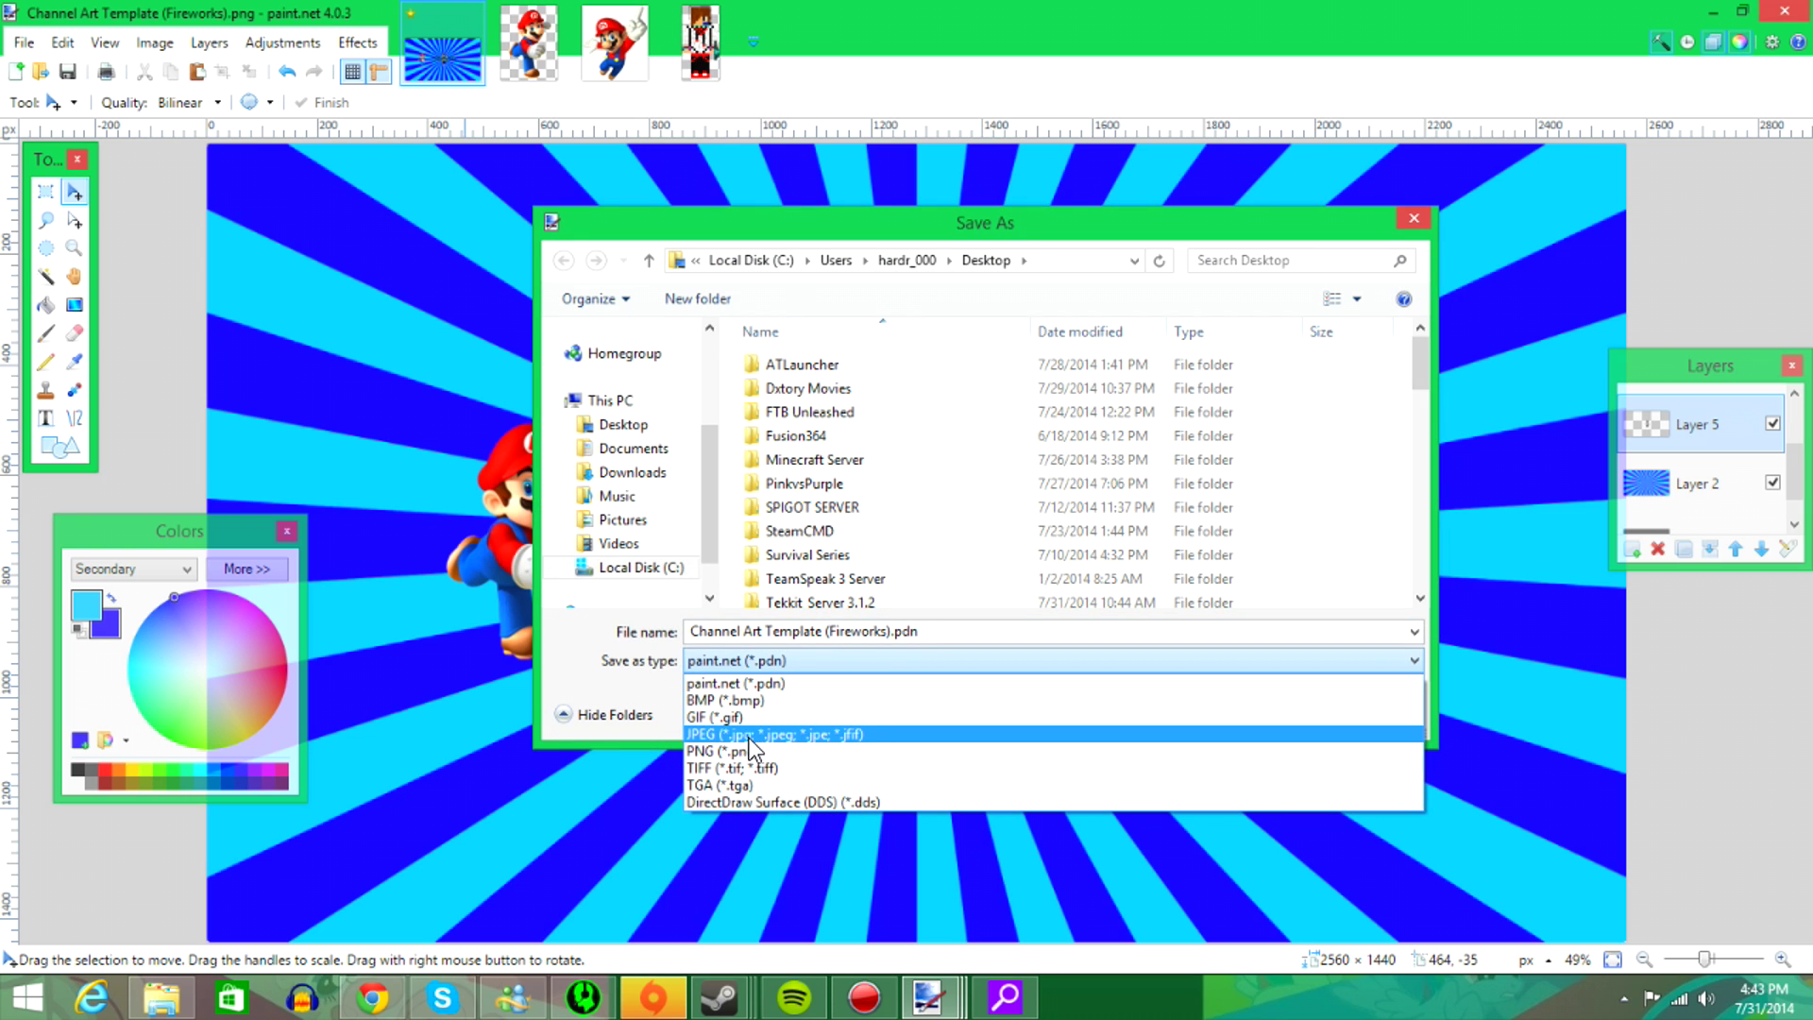
click(750, 750)
click(893, 631)
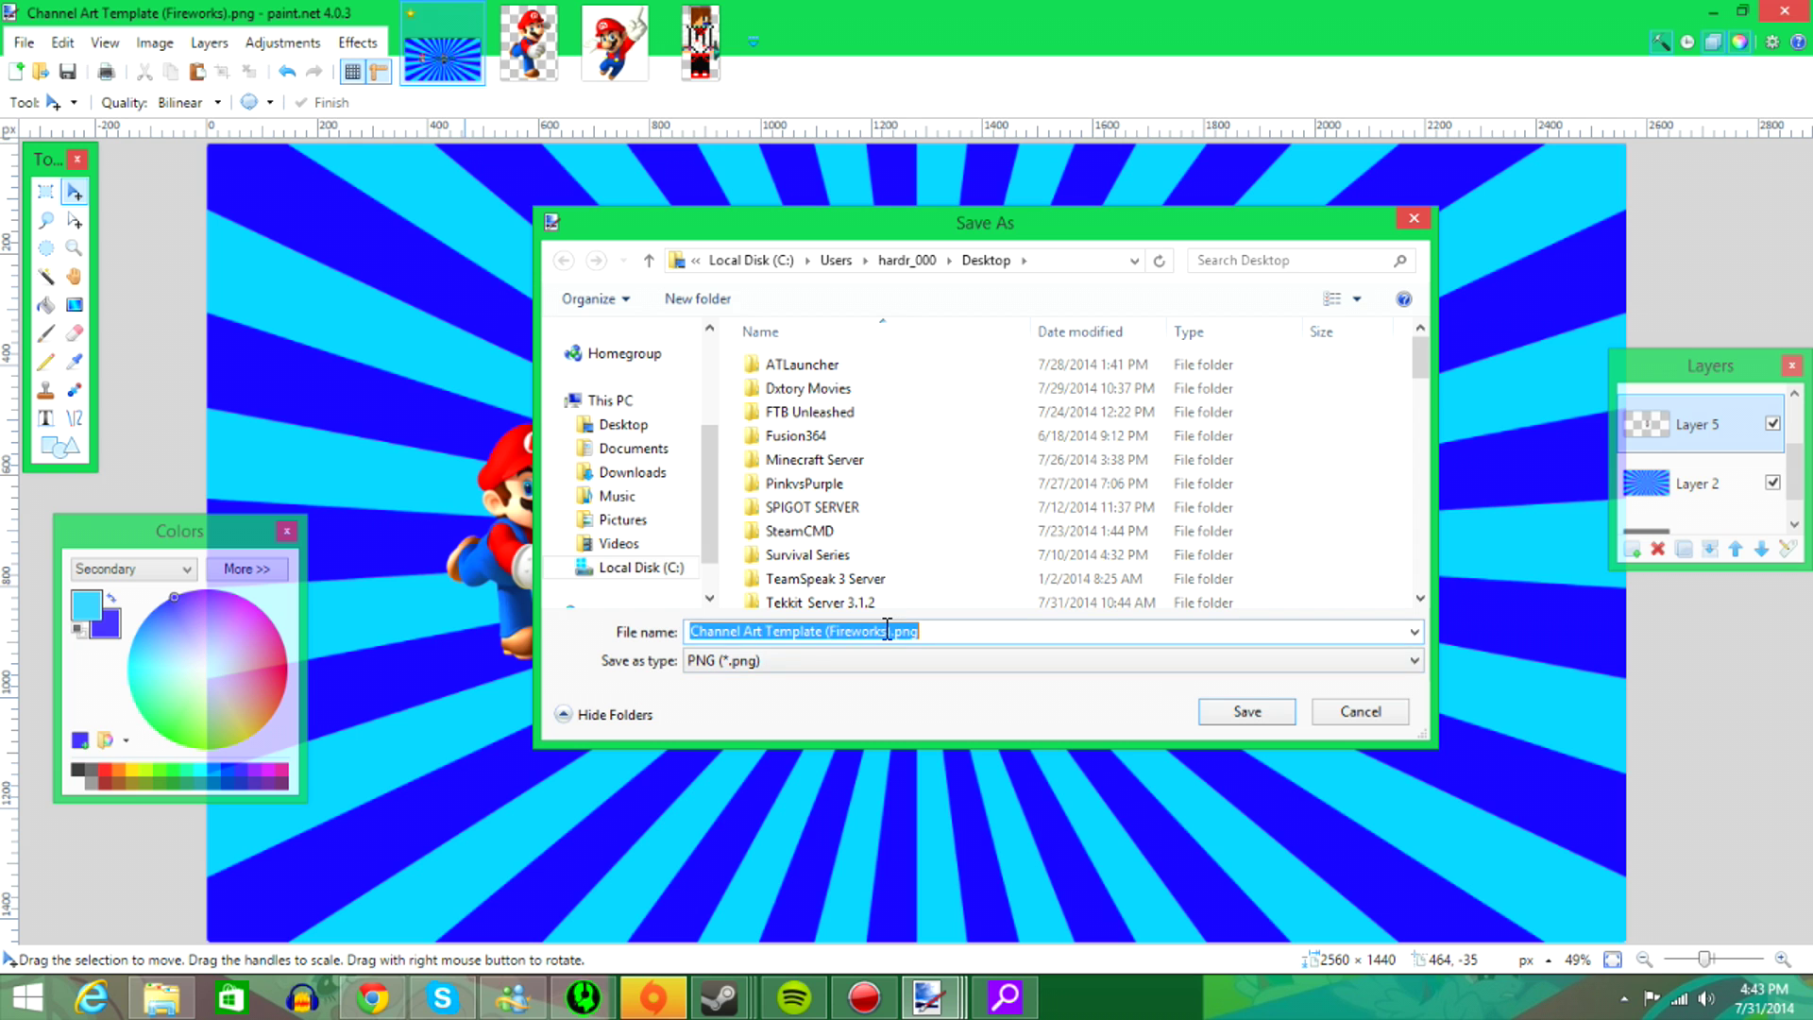
drag(893, 631, 153, 601)
key(BackSpace)
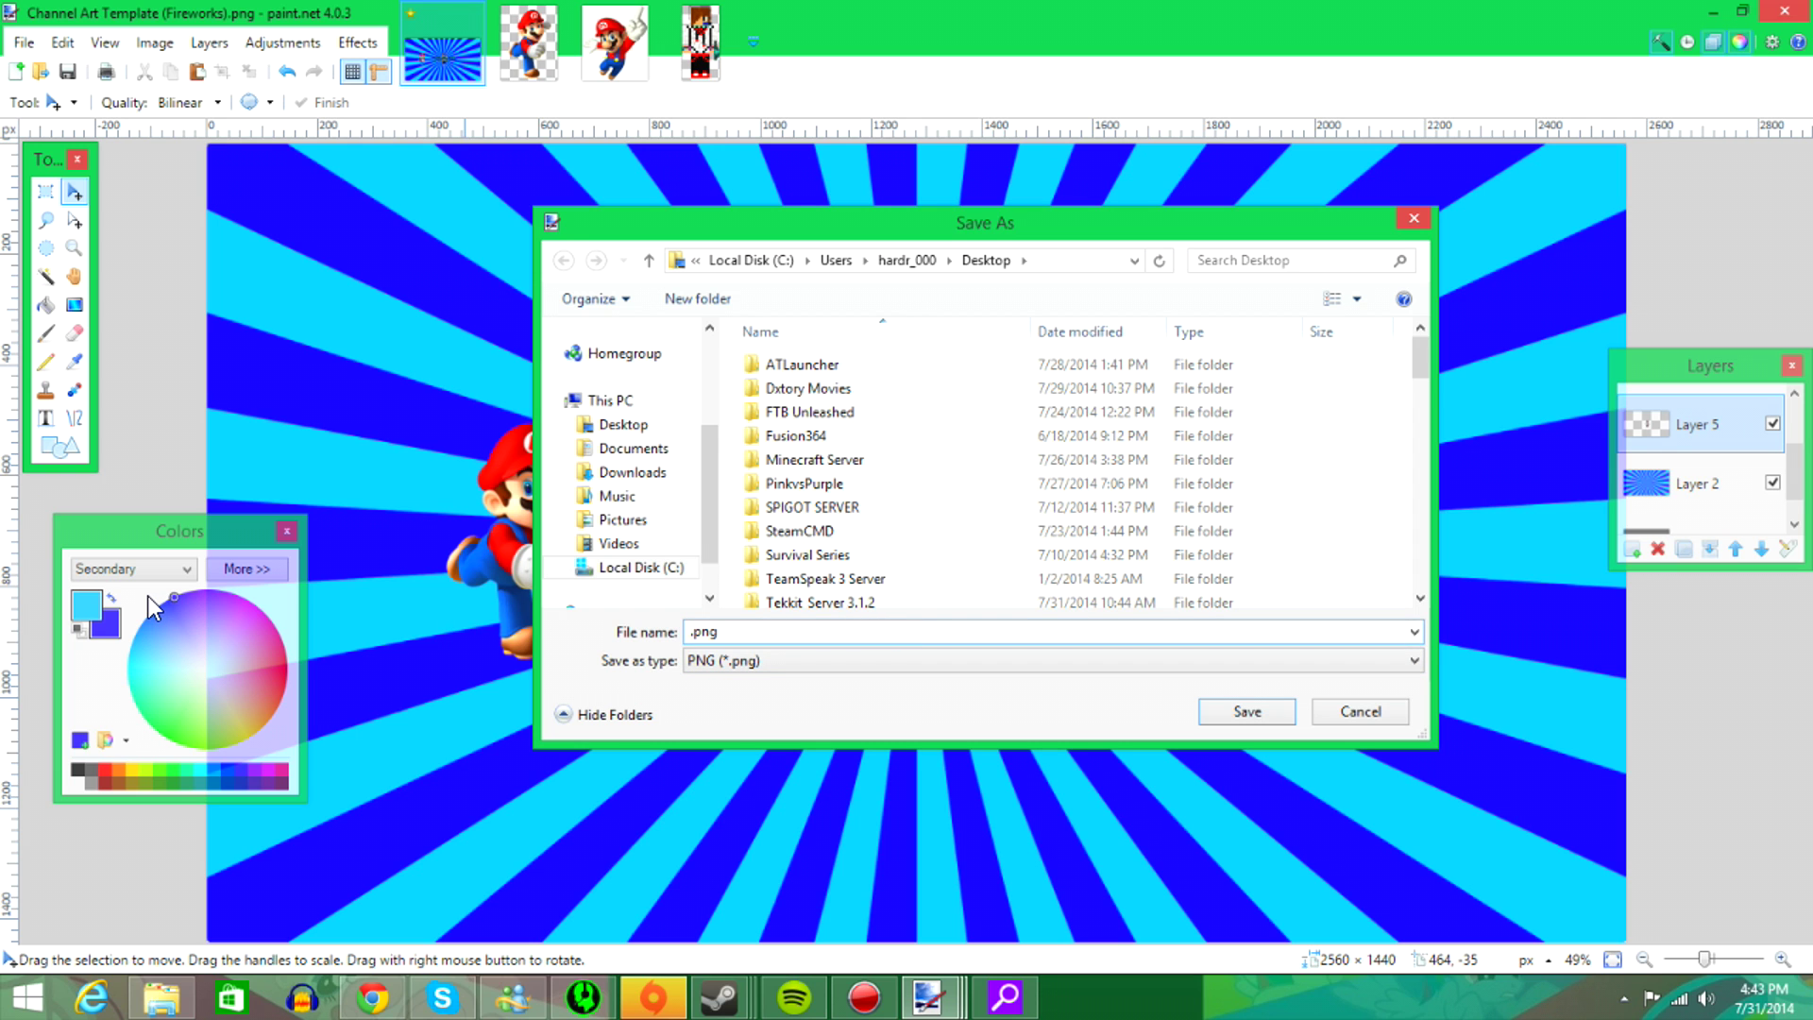
text(Test)
key(Return)
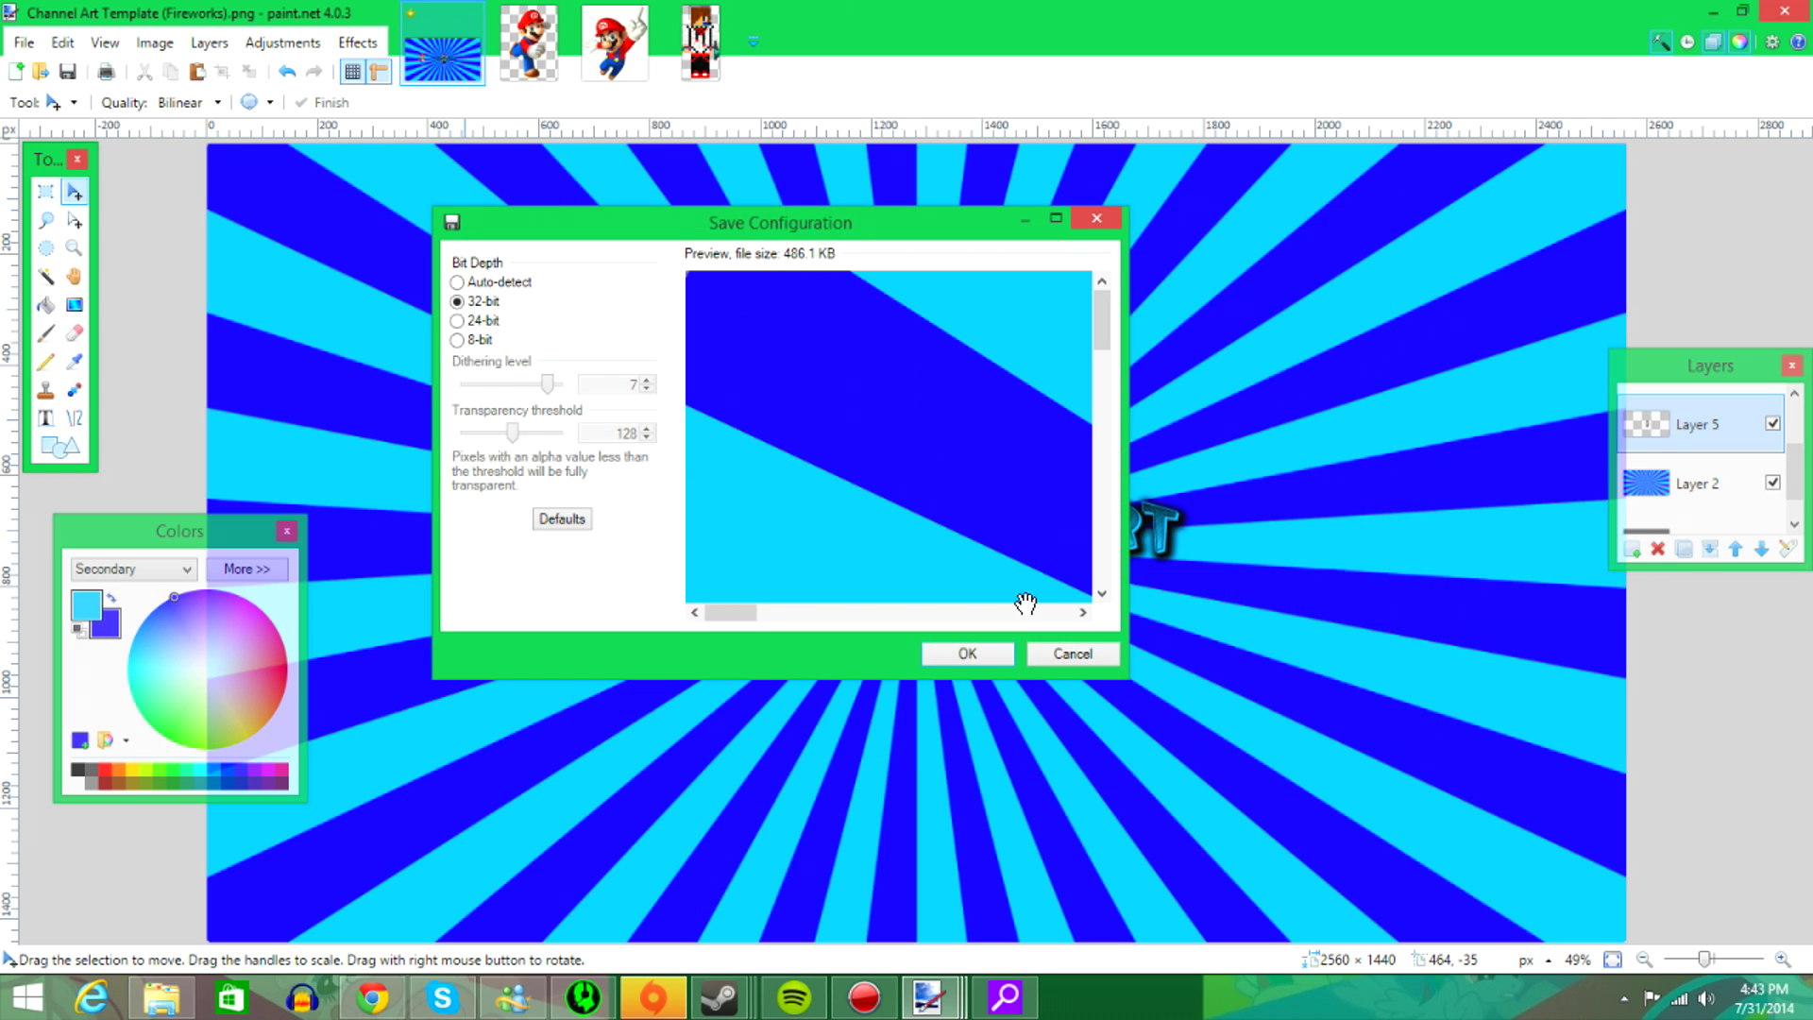
click(992, 669)
click(940, 545)
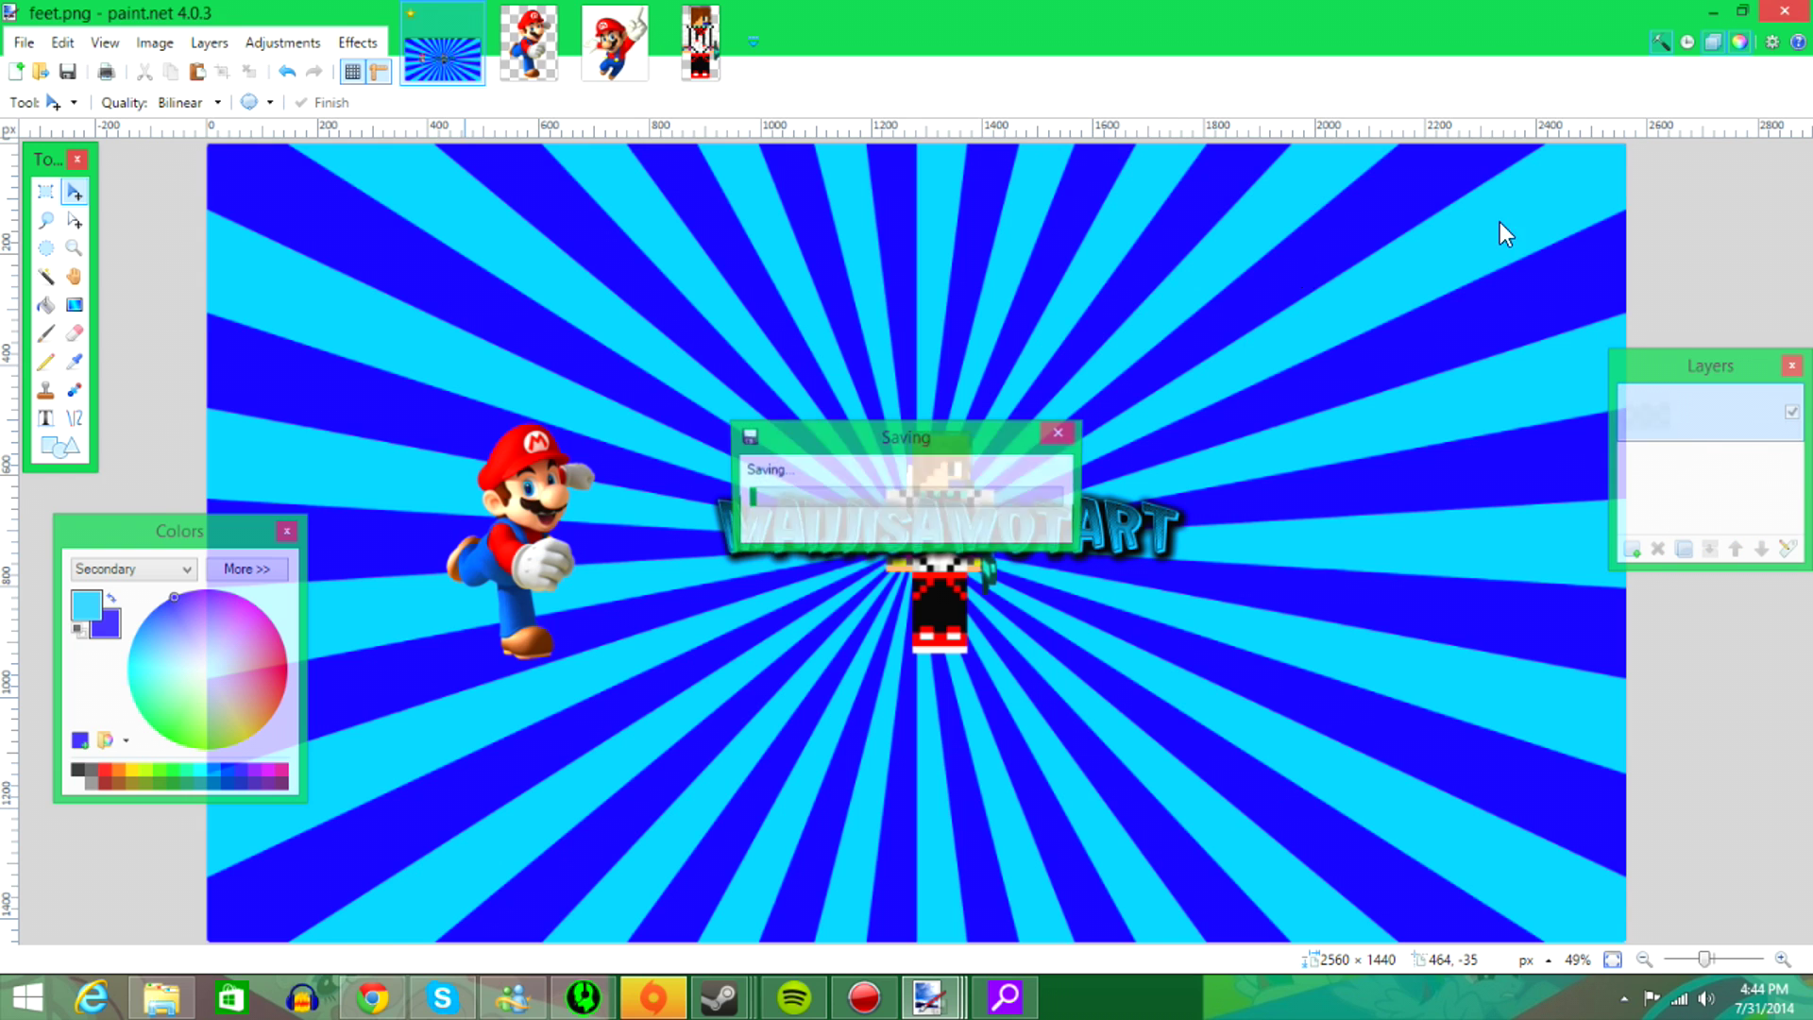
click(1791, 8)
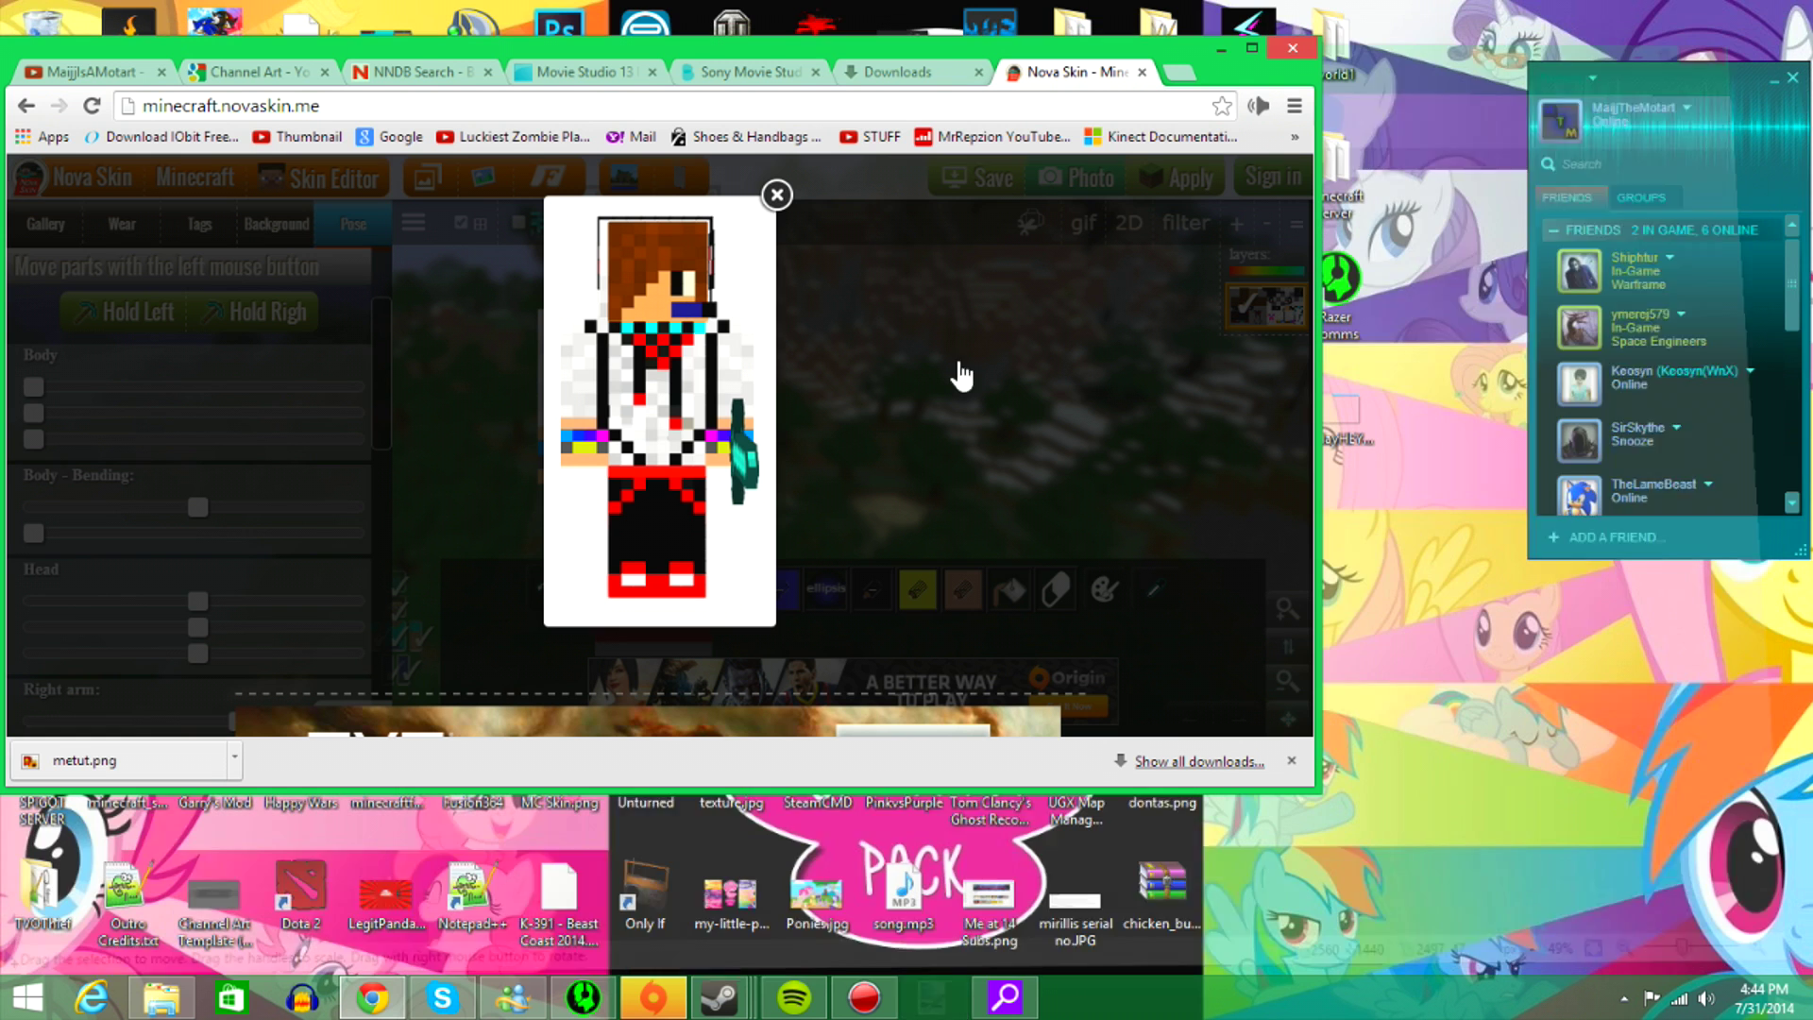
- Dismiss Chrome's download bar and run a web search for youtube
click(1290, 761)
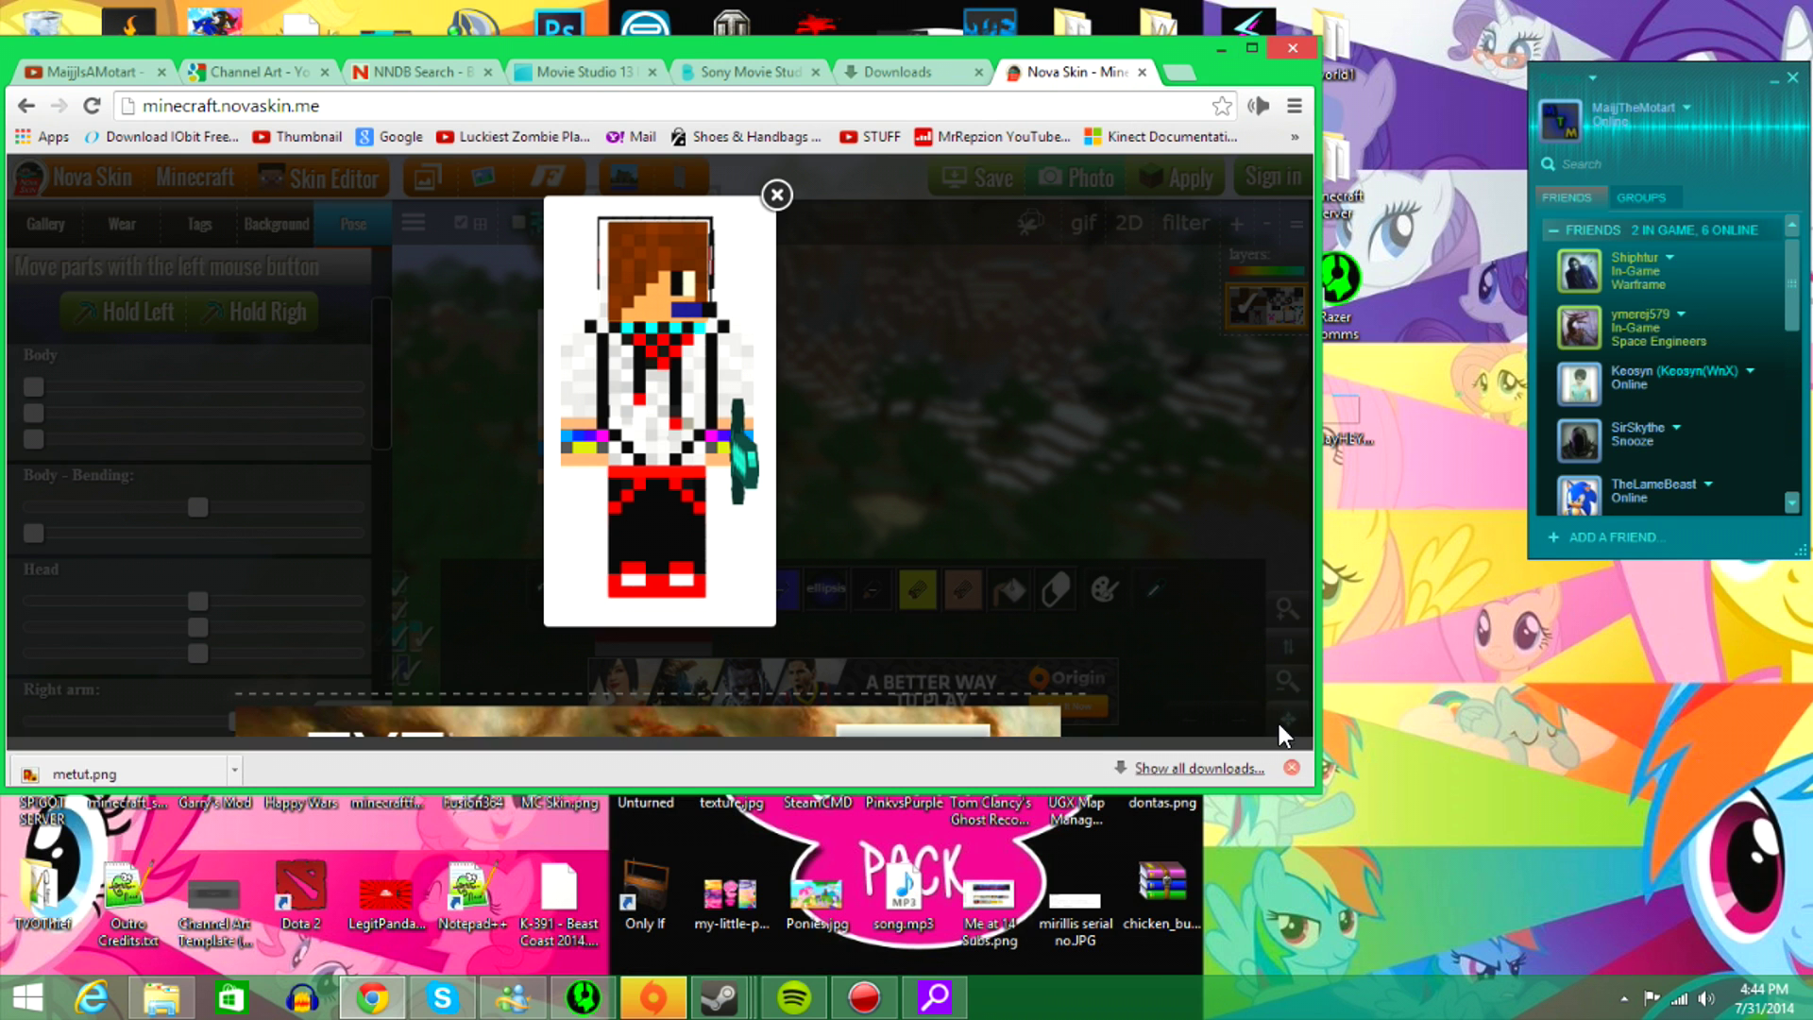
click(1046, 105)
key(BackSpace)
text(youtube)
key(Return)
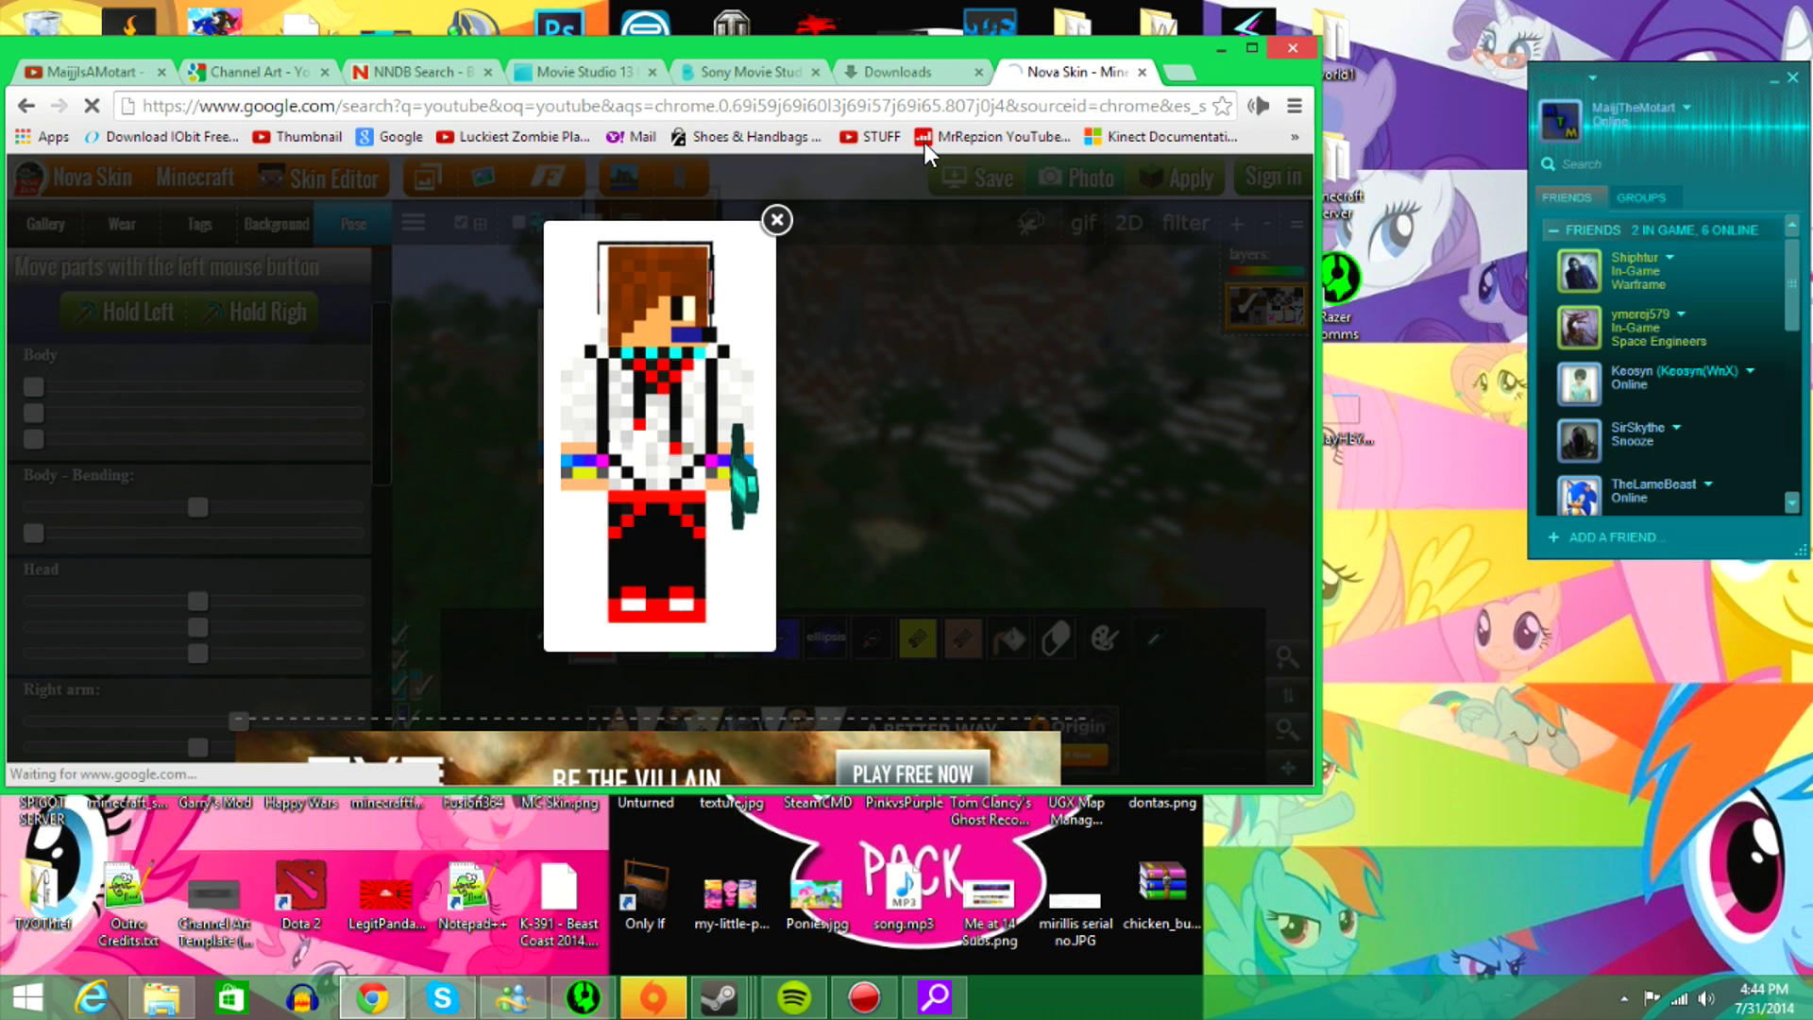
- Return to the YouTube channel page, close the Nova Skin tab and reopen the channel art editor
click(90, 70)
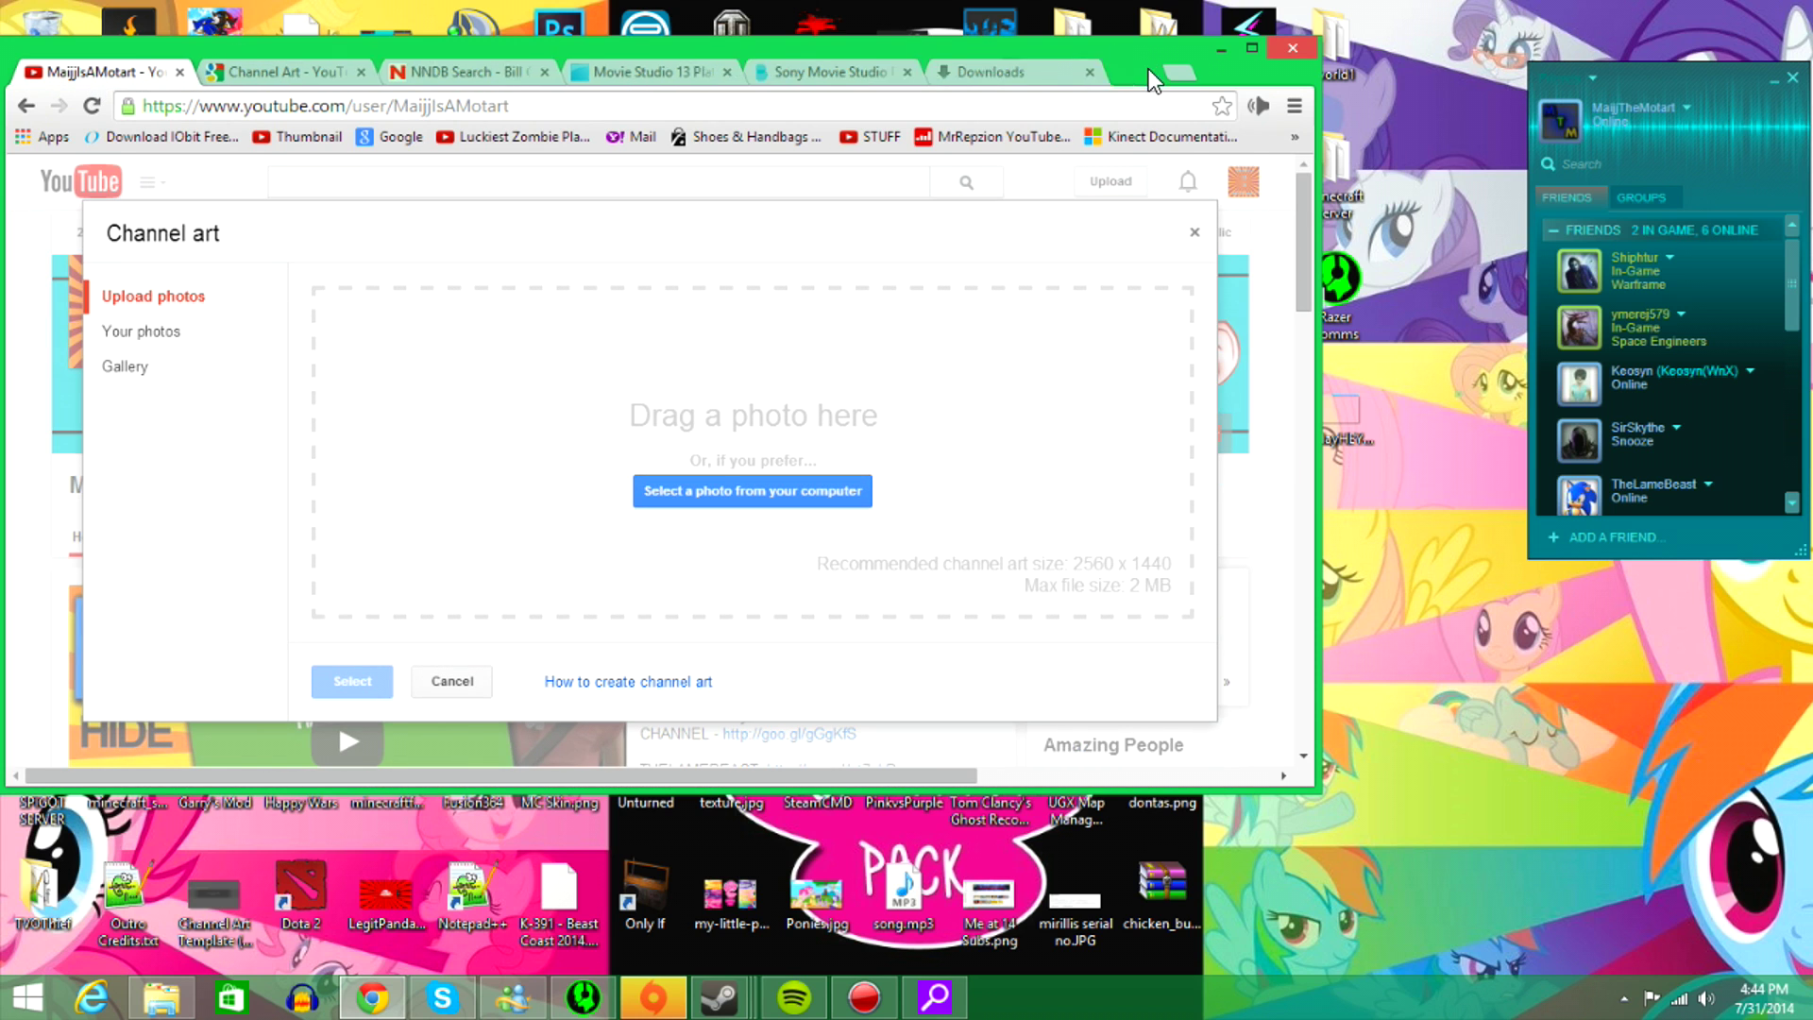
click(1142, 71)
click(1196, 234)
click(1232, 273)
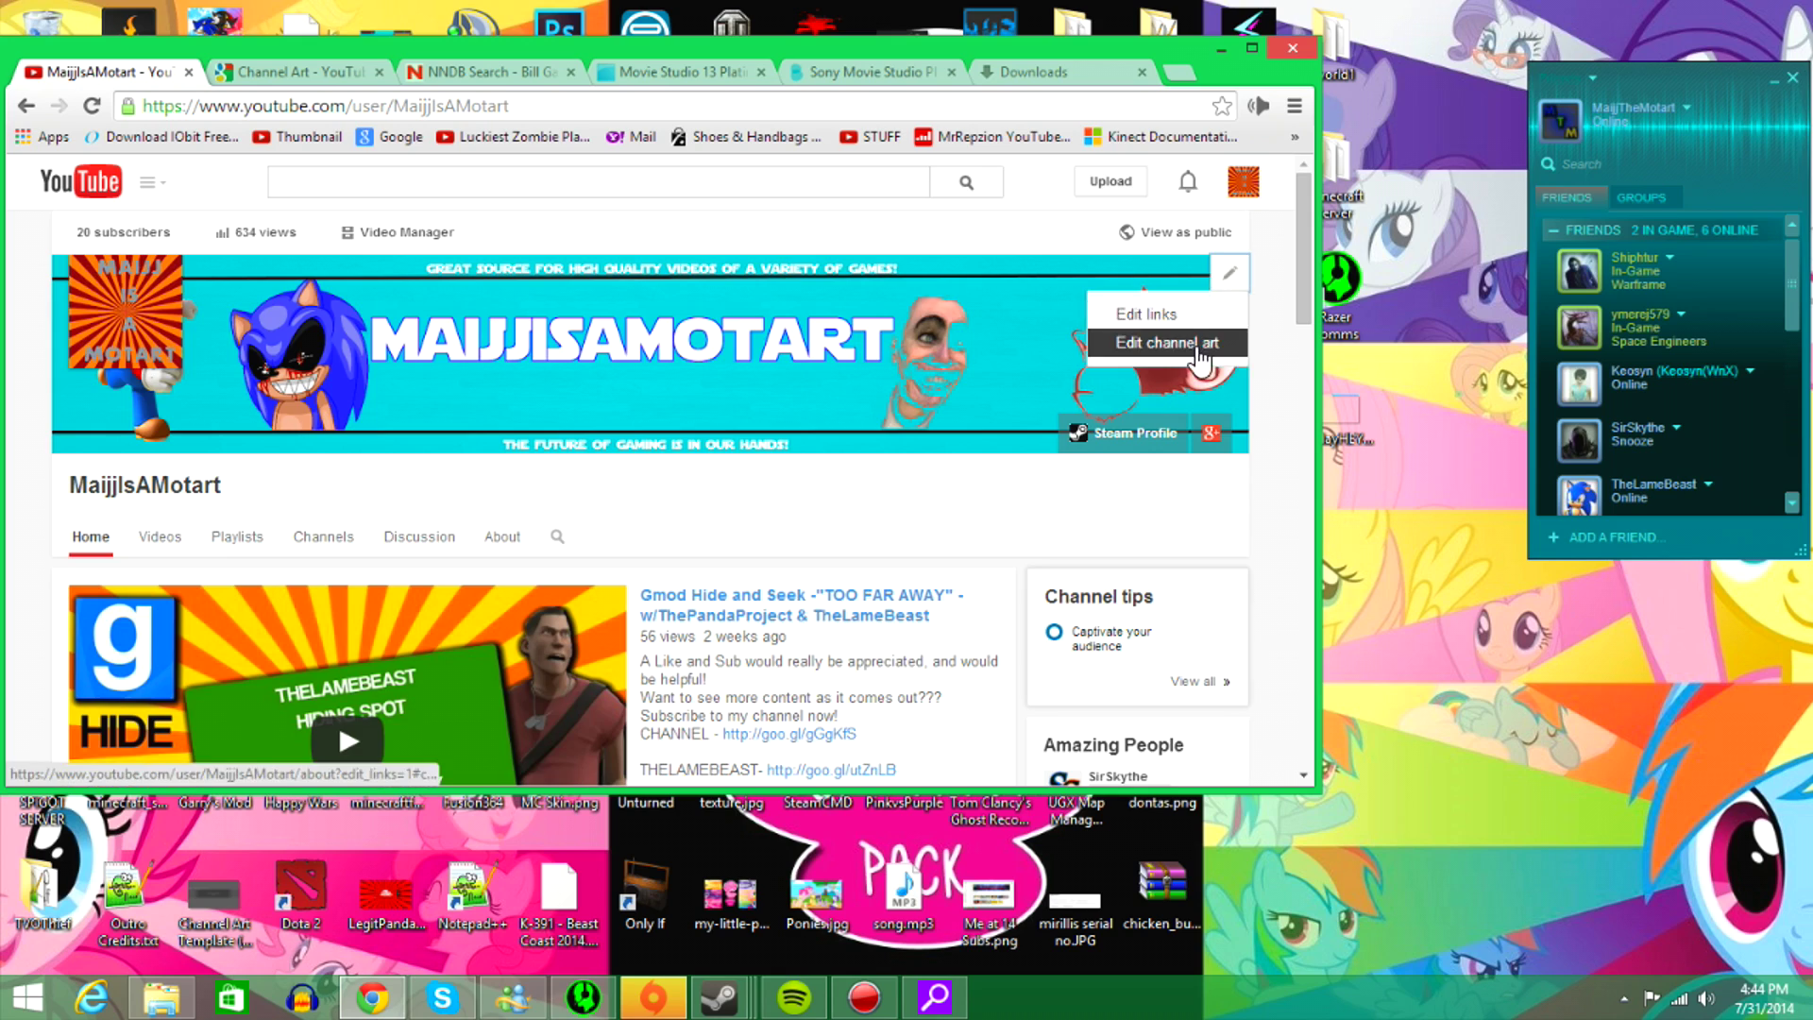
click(1166, 340)
- Reposition the browser window to expose the desktop and upload feet.png as the channel art
drag(1245, 81, 1144, 351)
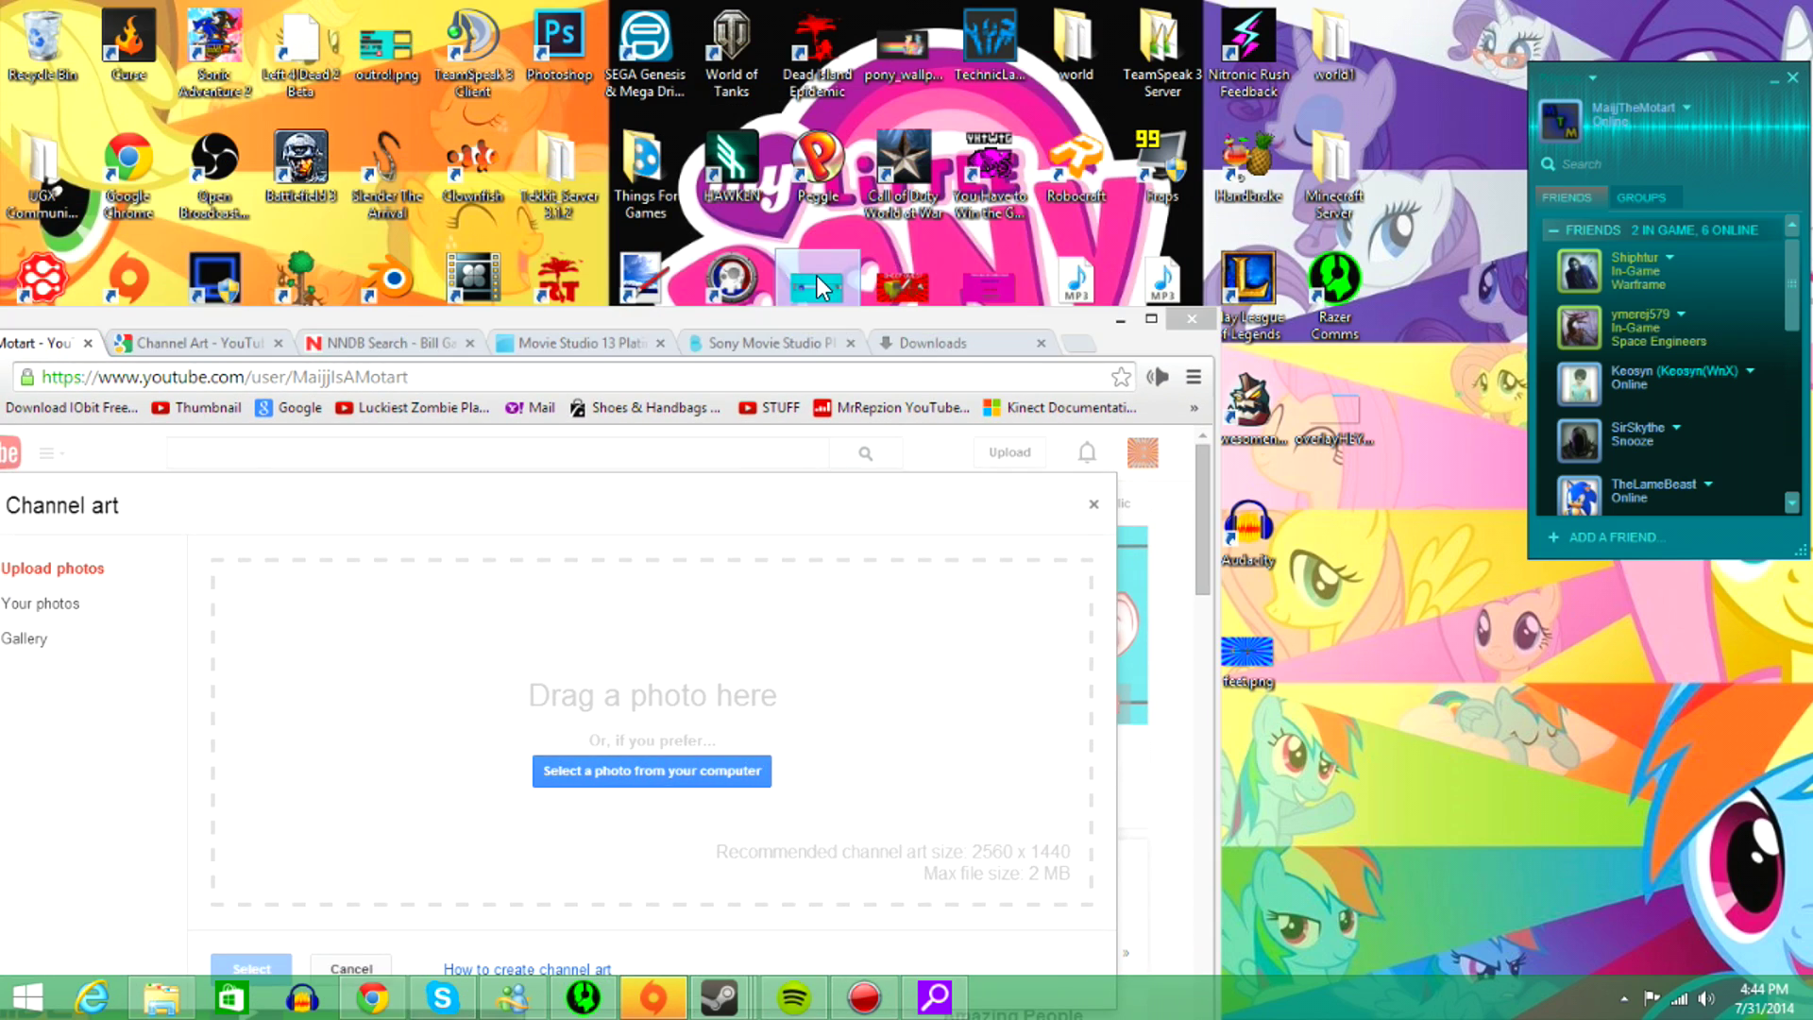
double_click(817, 283)
click(1785, 13)
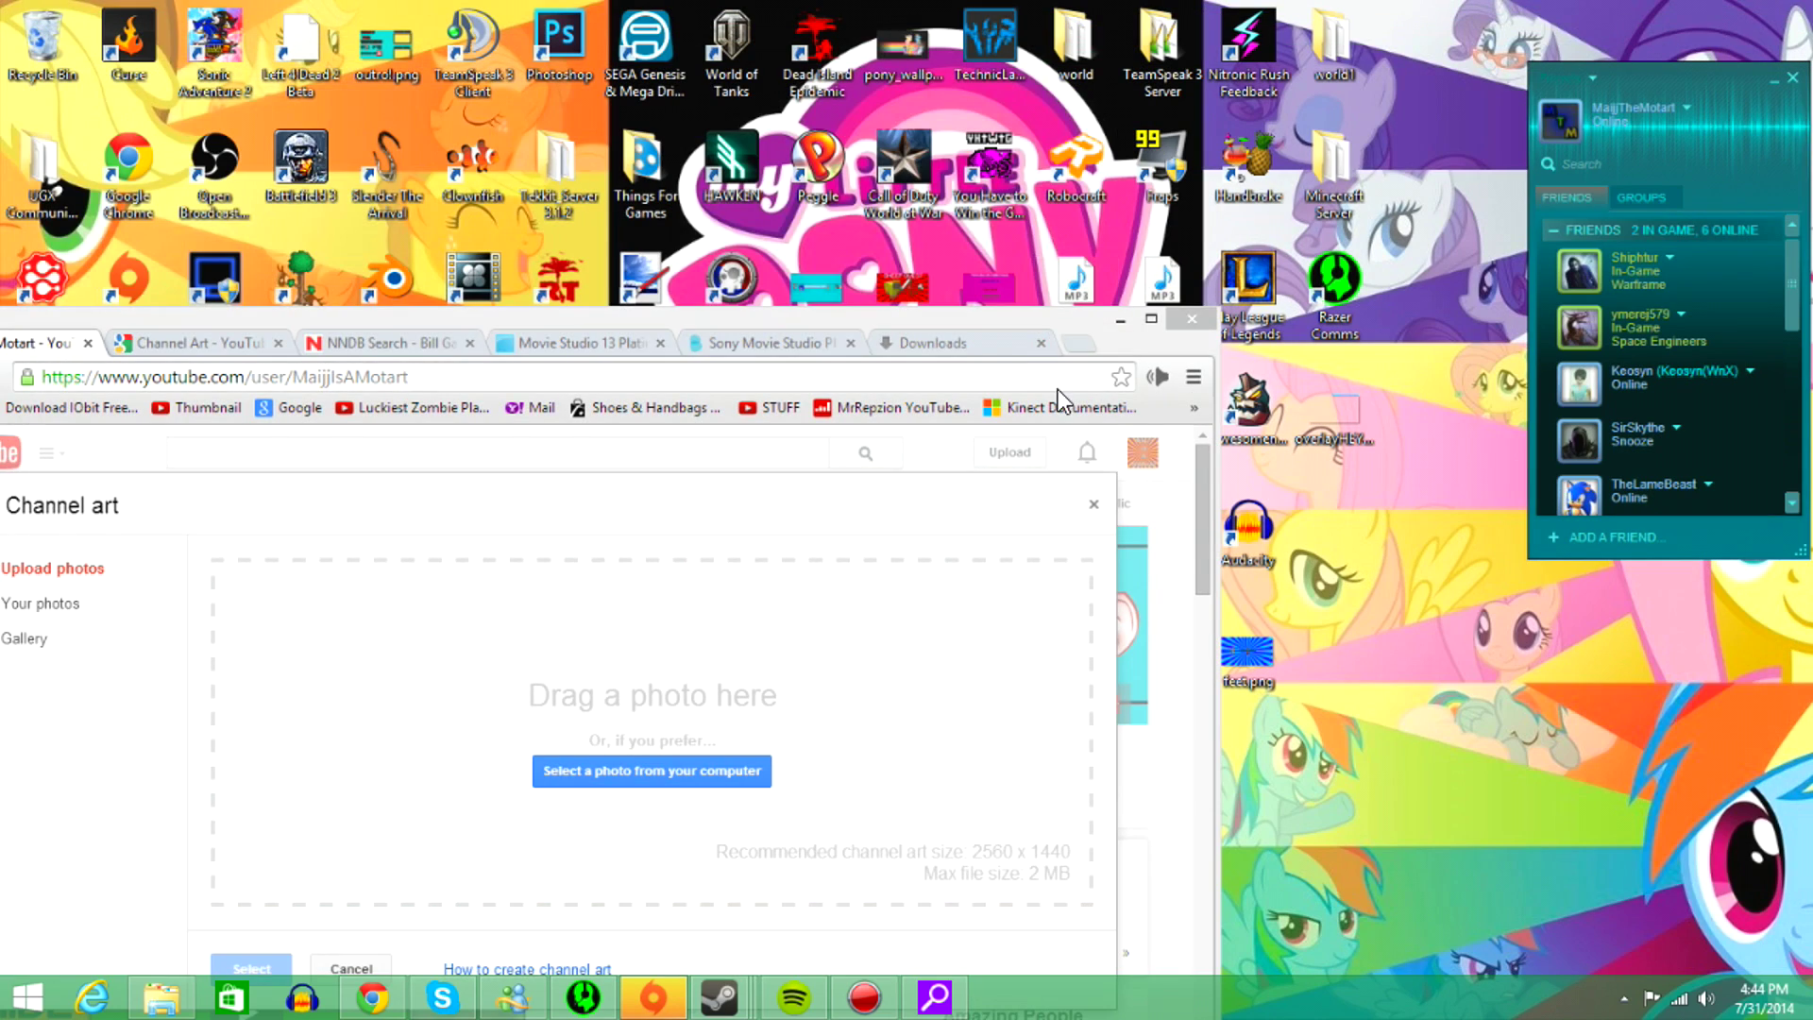
drag(1119, 300, 1131, 125)
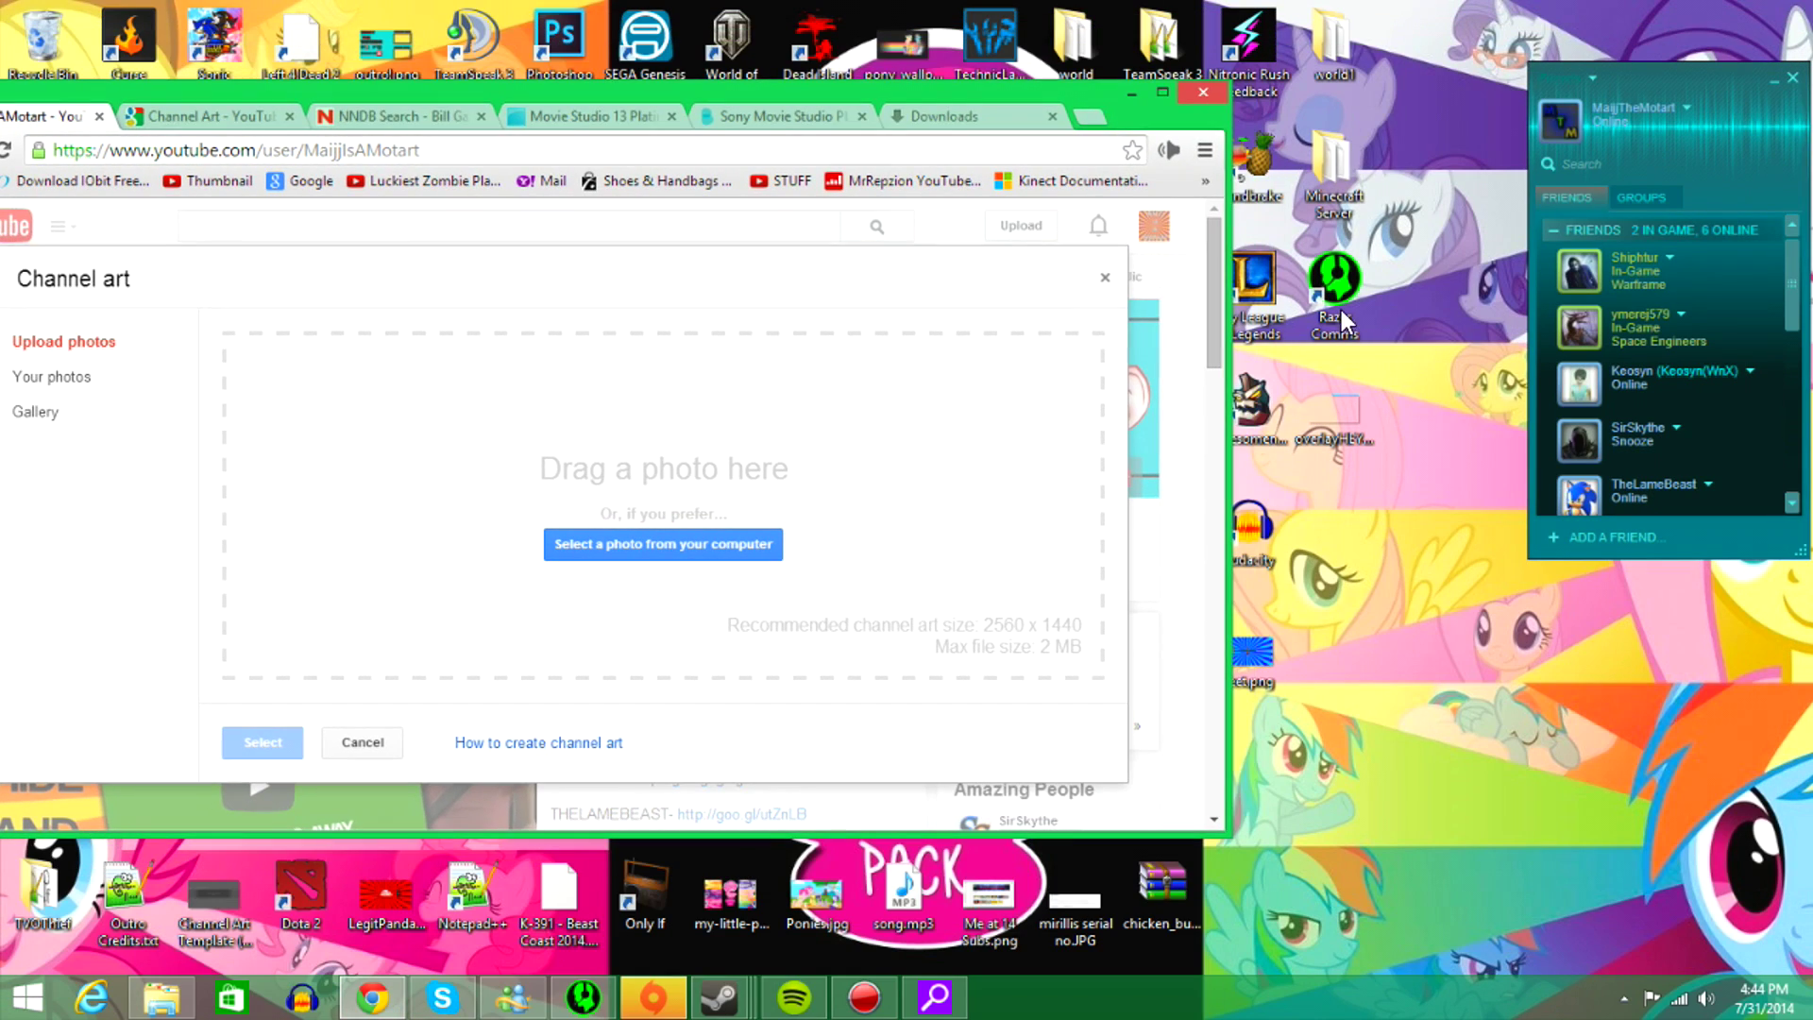
drag(1248, 652, 568, 519)
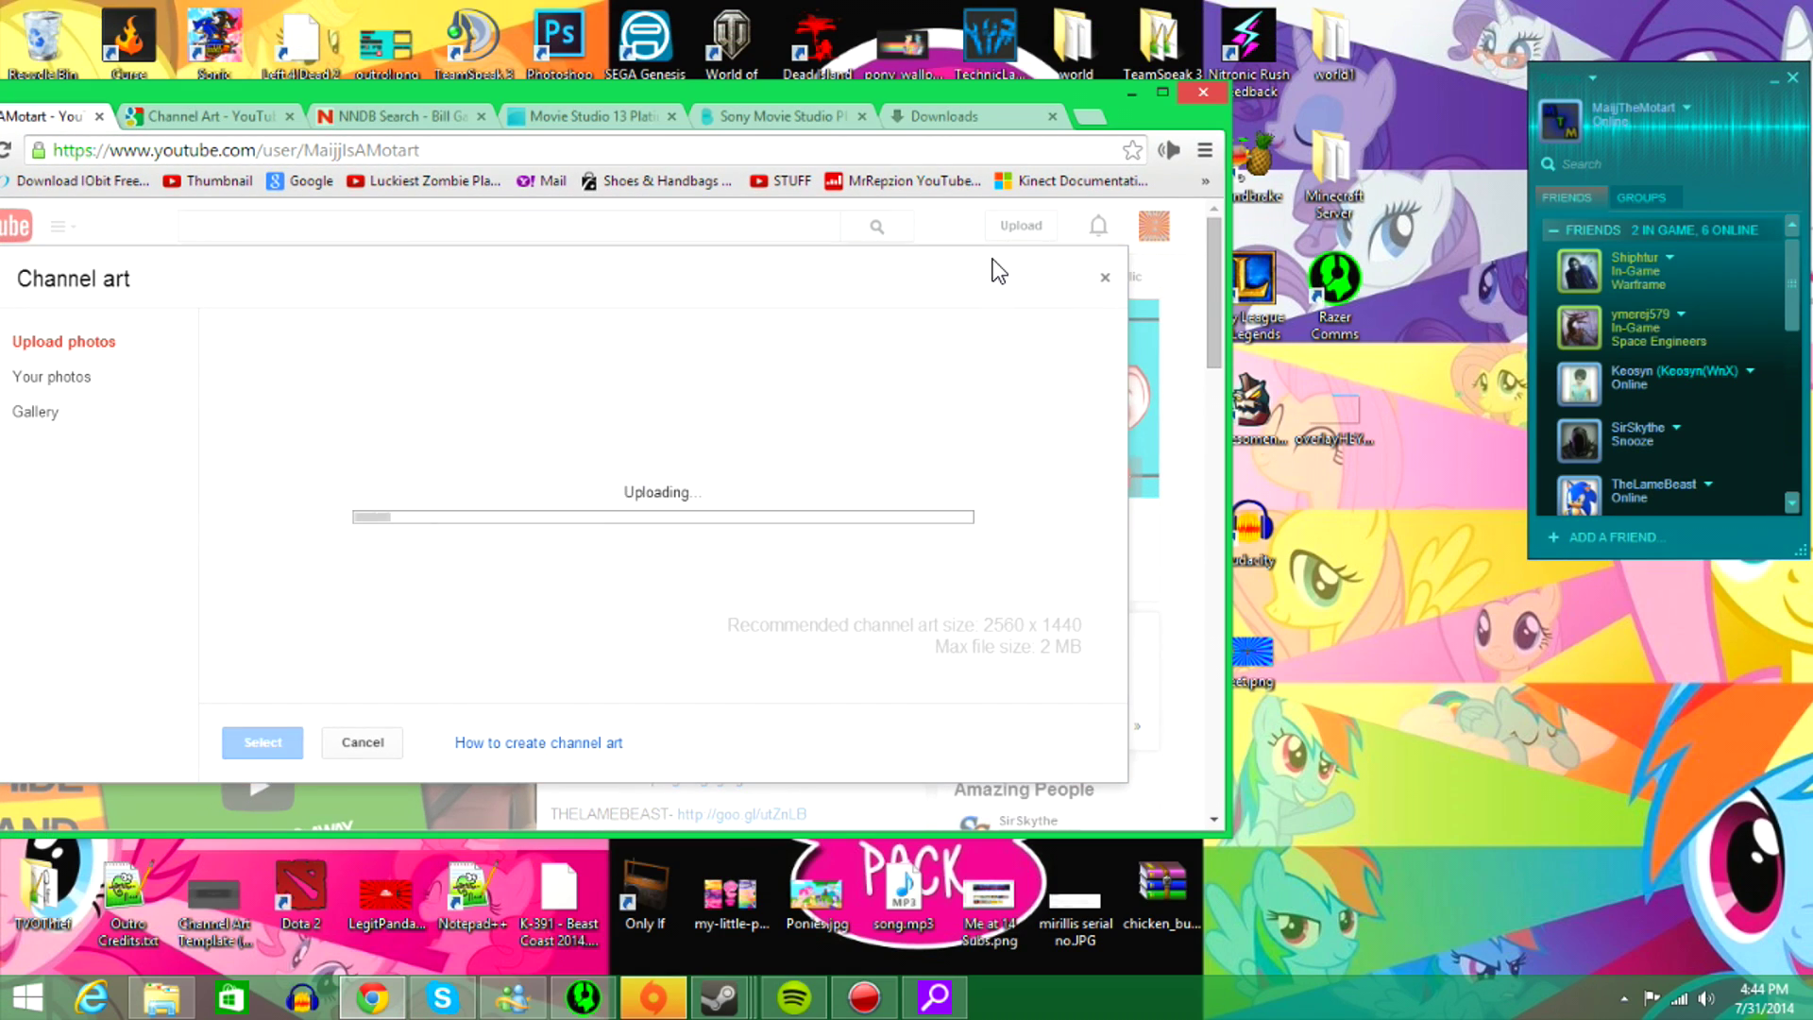
- Apply the uploaded image as the channel art and maximize the browser to display the new banner
drag(1160, 104, 1368, 112)
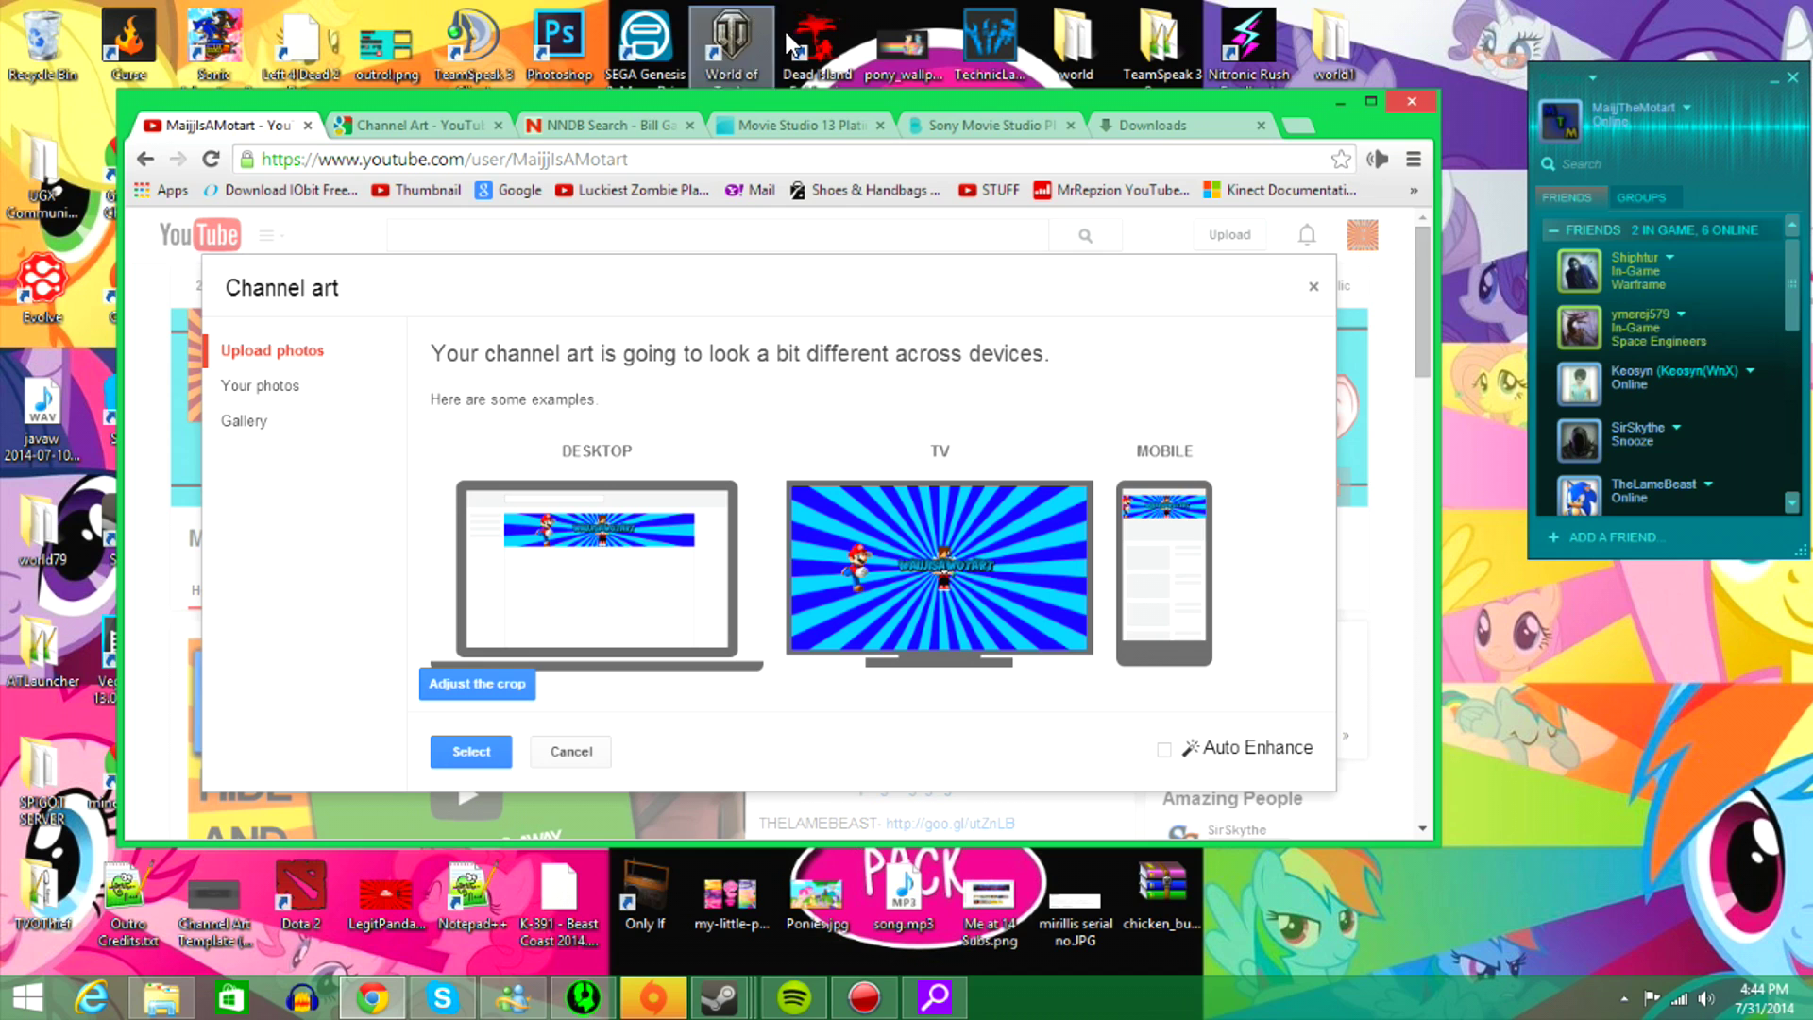
click(471, 751)
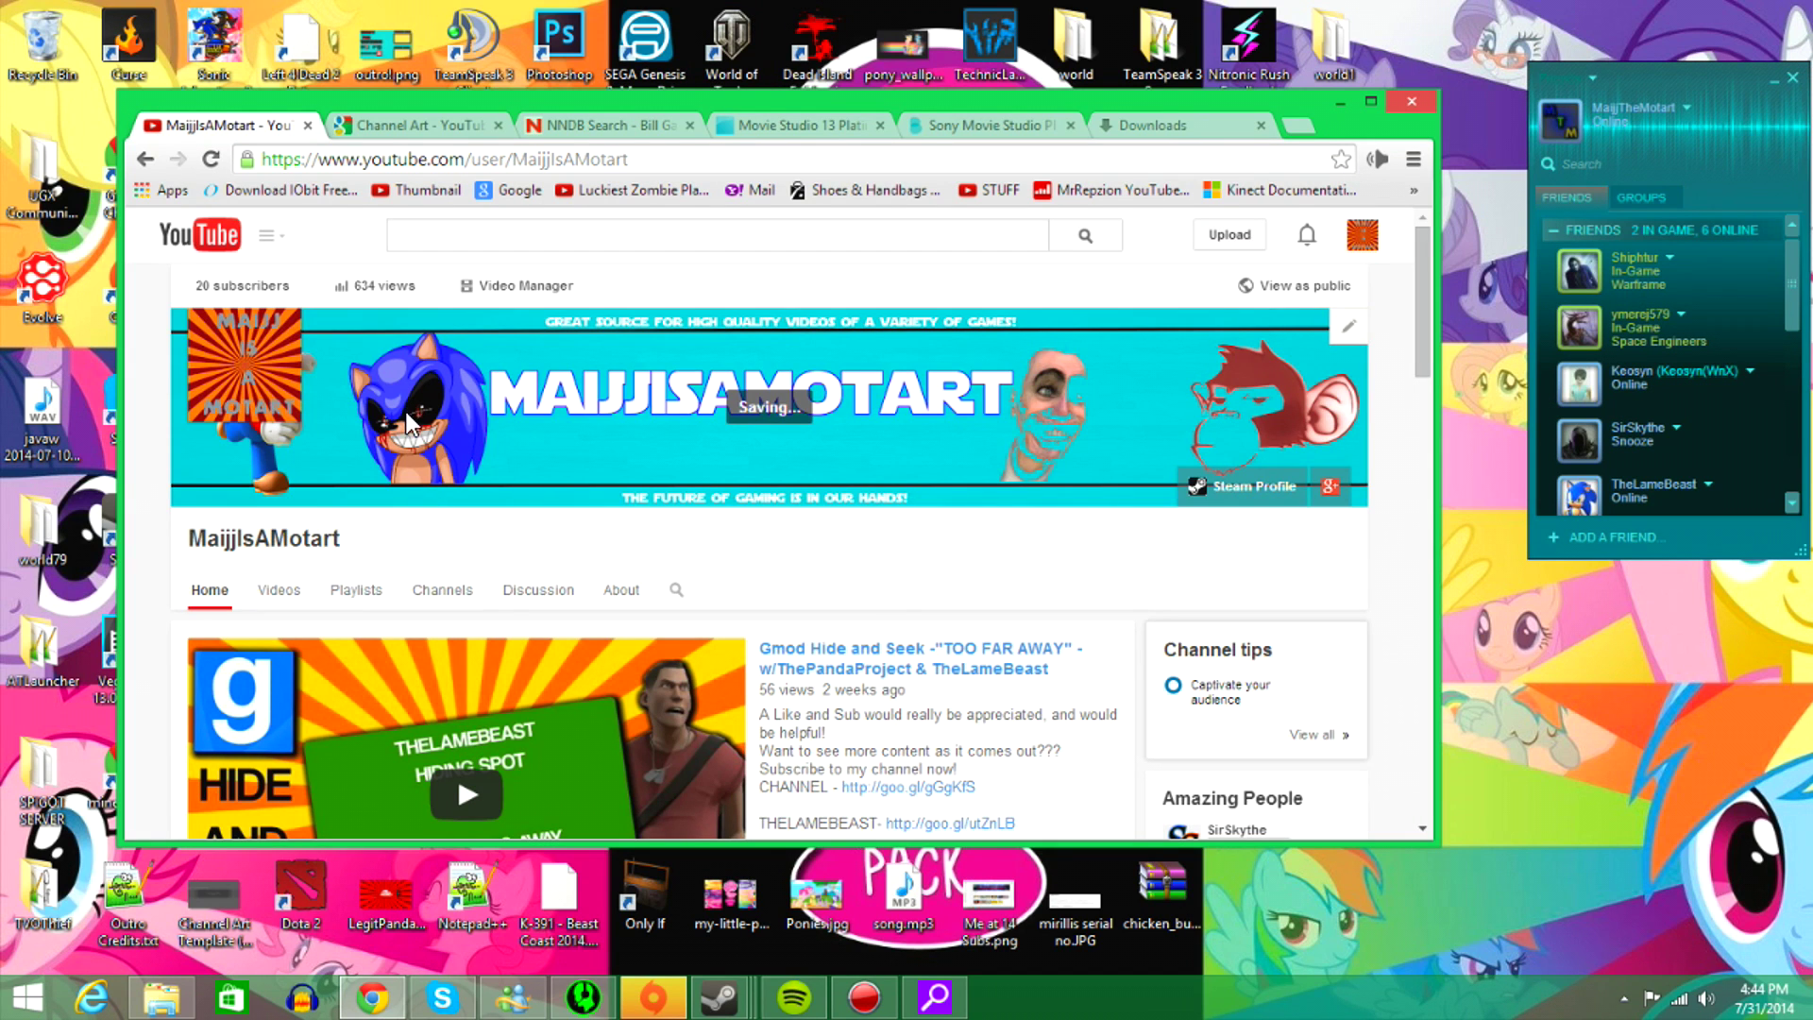
drag(1387, 124, 1376, 81)
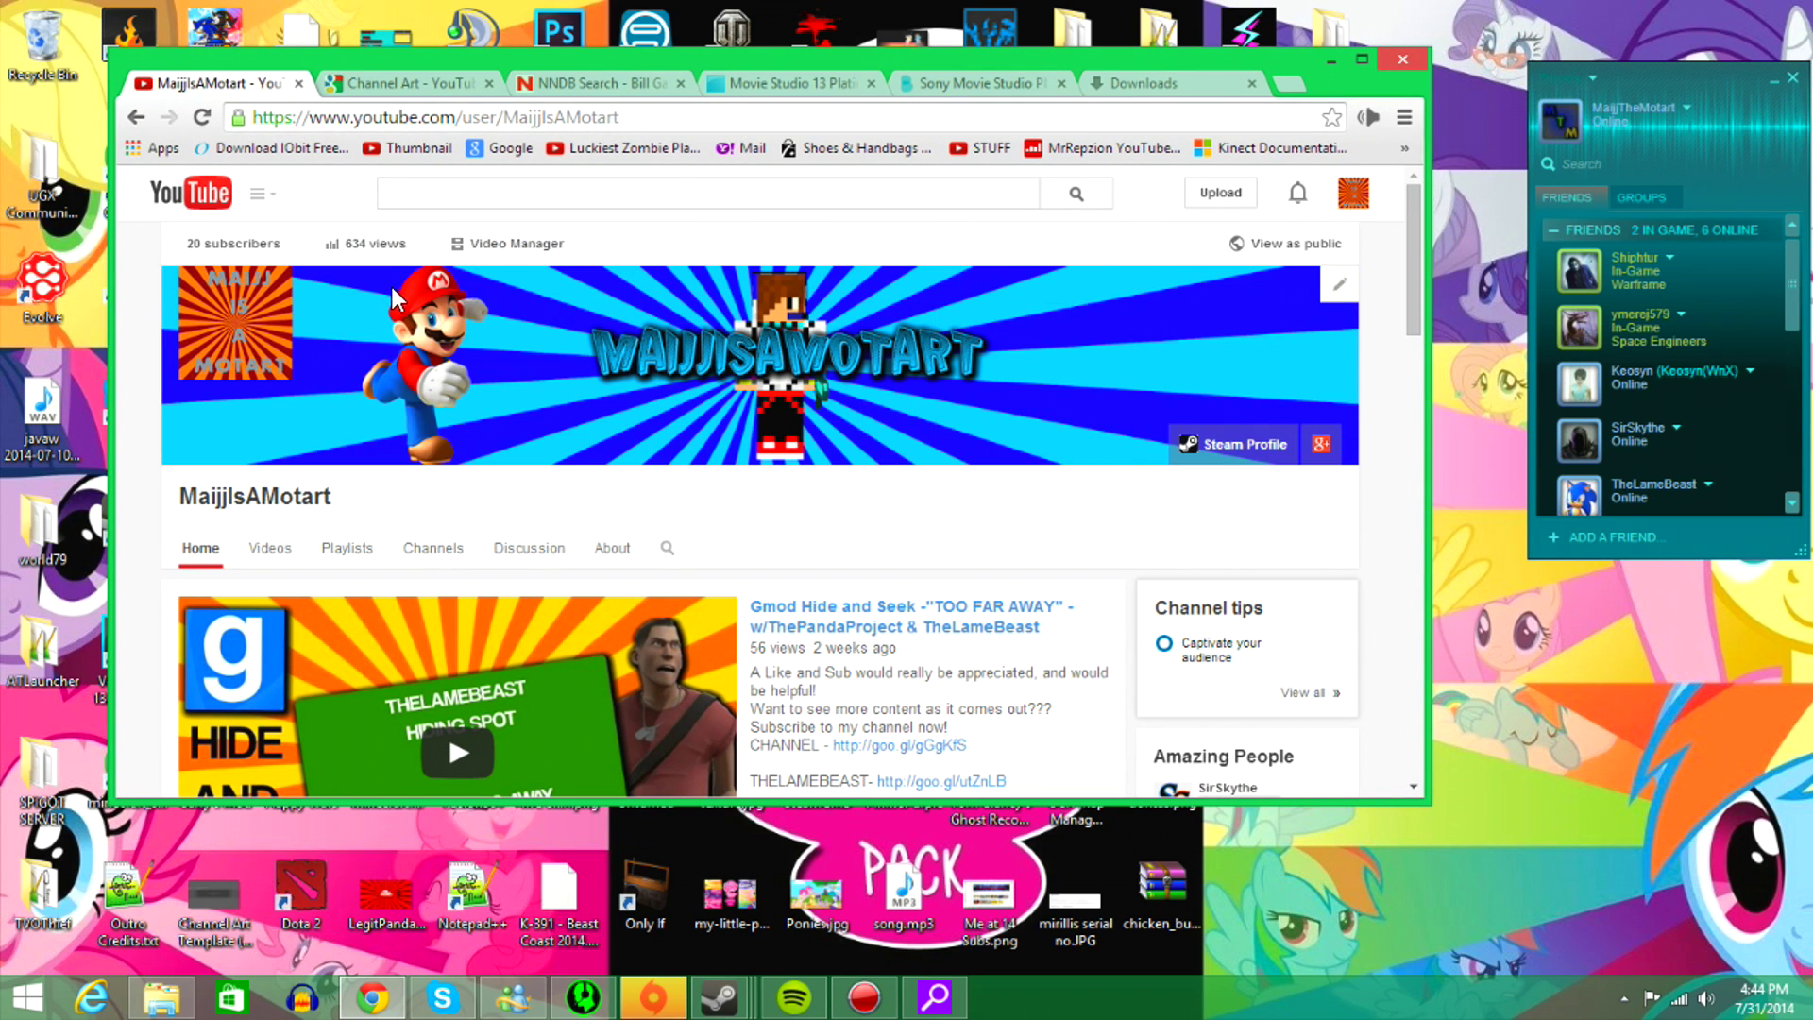
click(1361, 58)
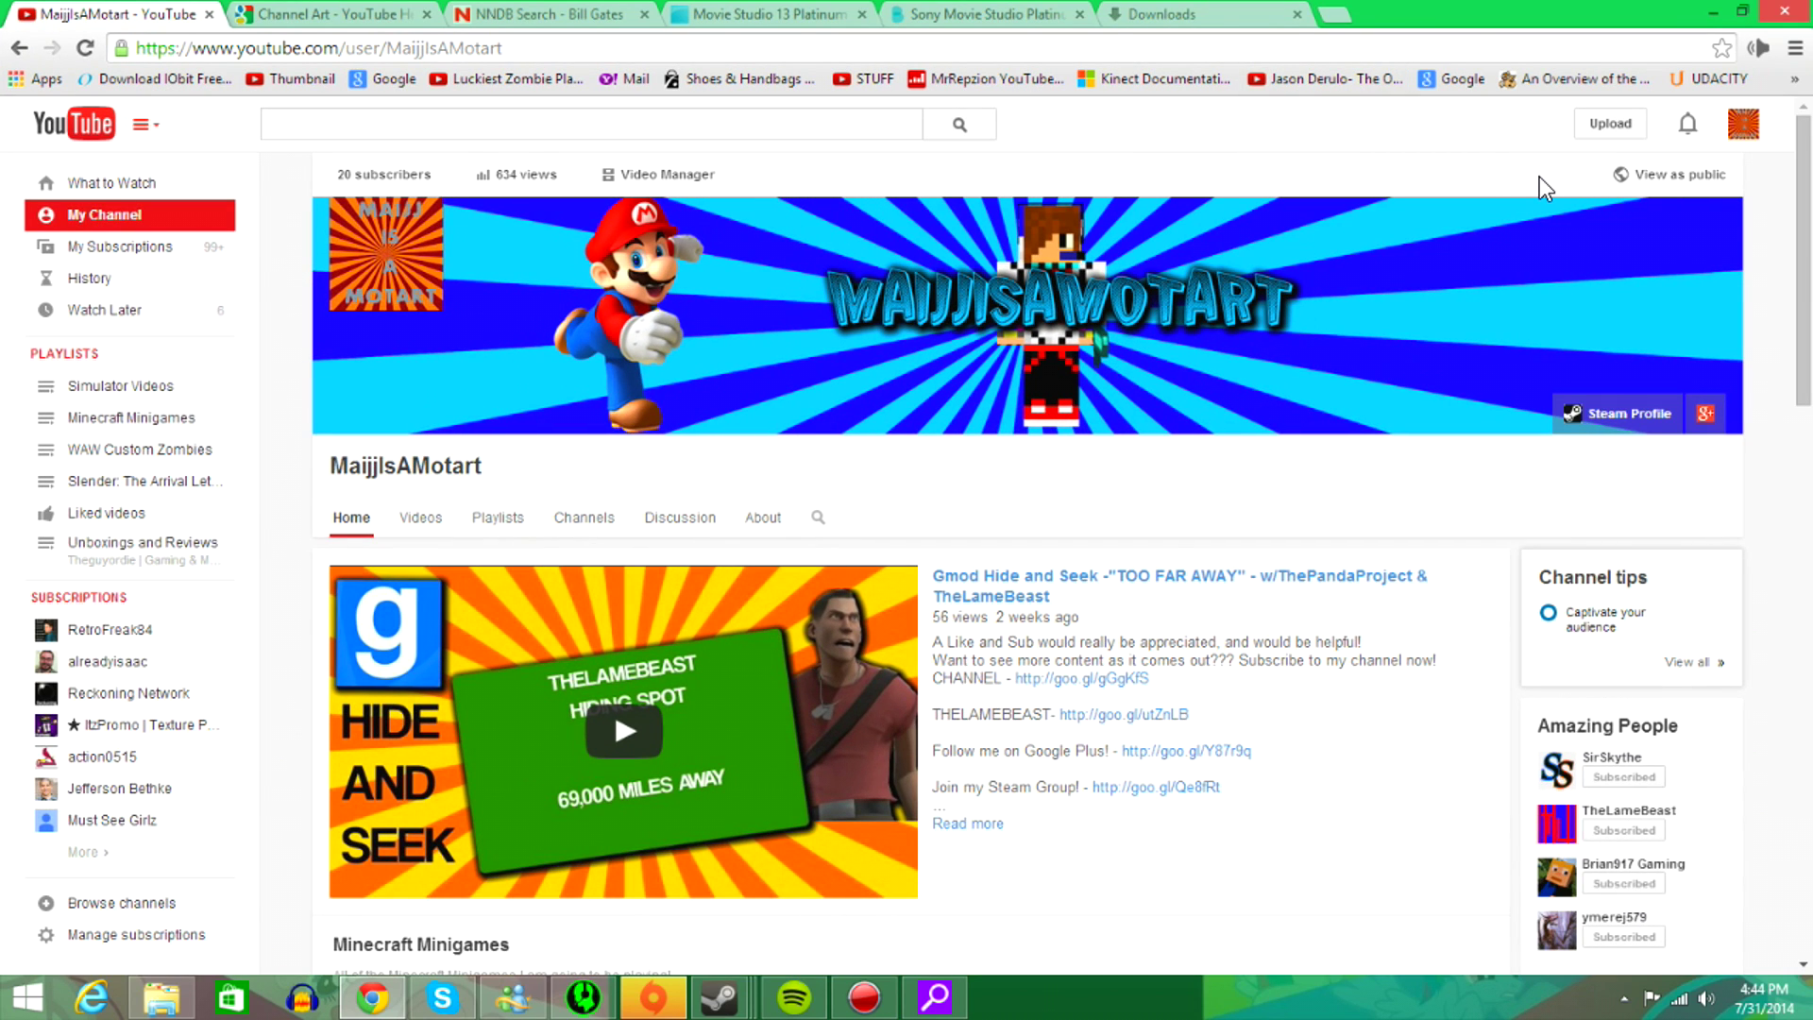
- Reopen the channel art editor to examine the desktop, TV and mobile previews in a restored browser window
click(1722, 222)
click(1690, 283)
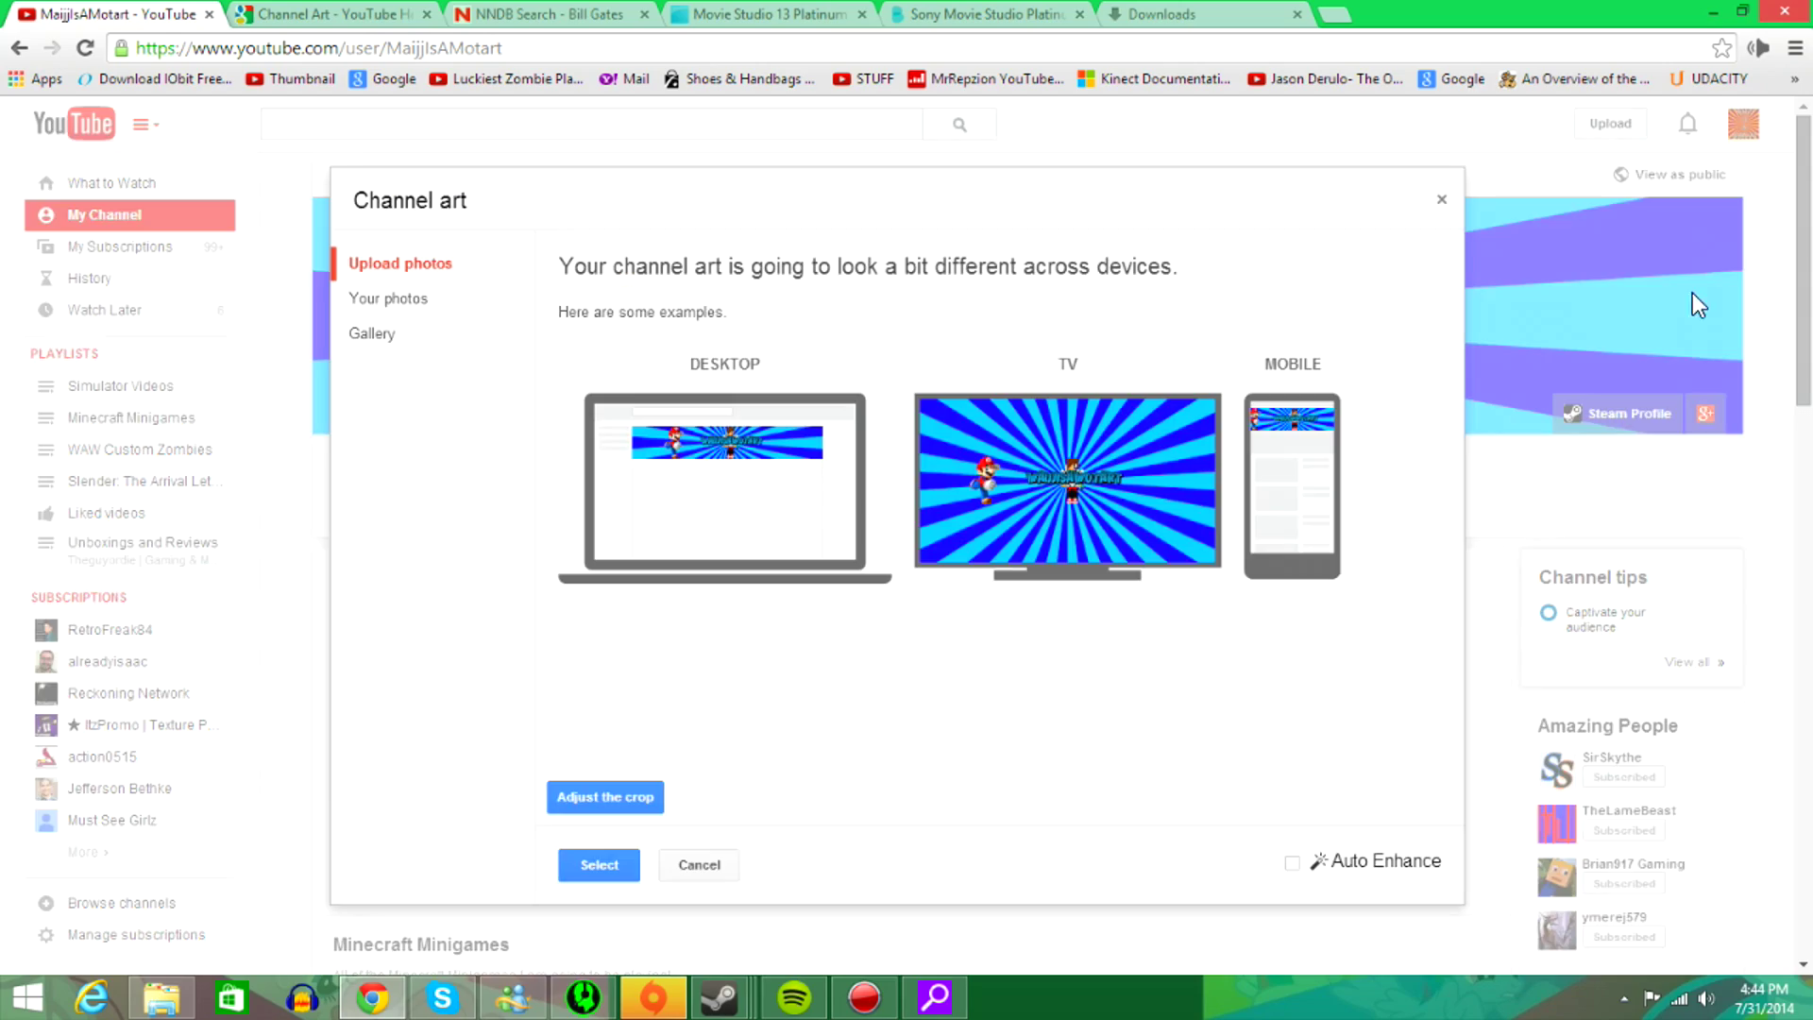
click(1739, 13)
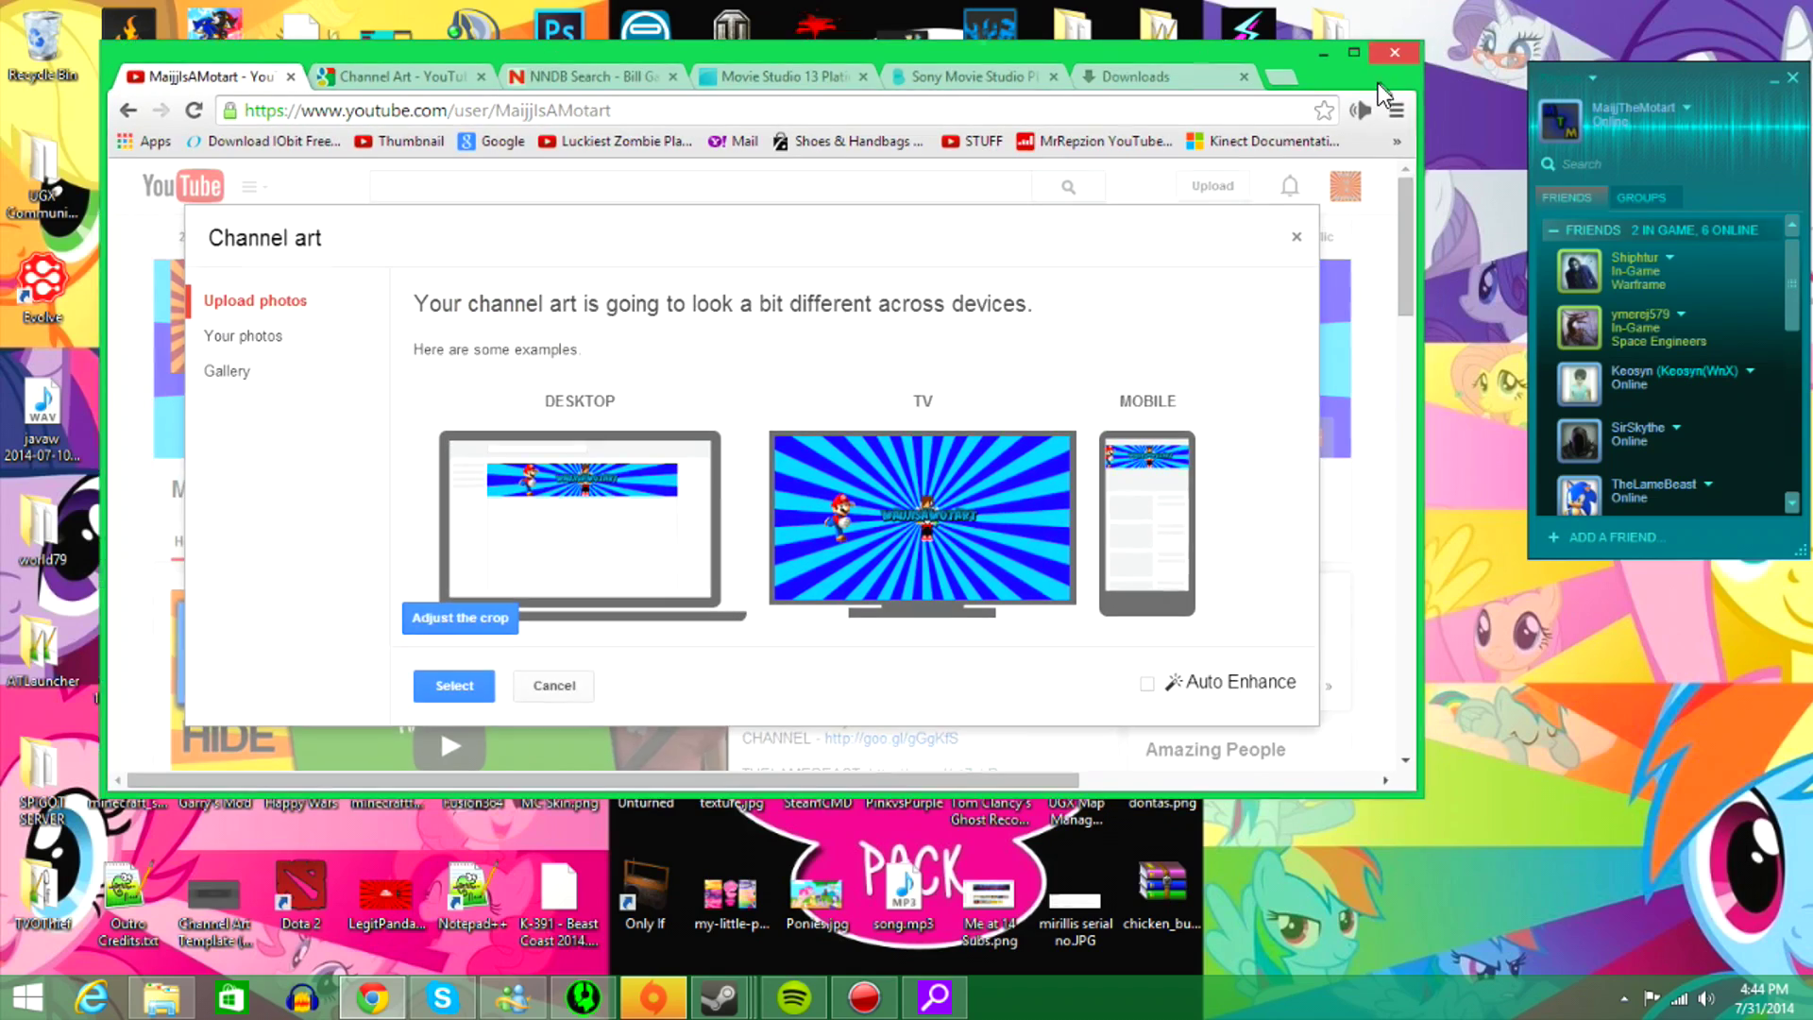
drag(1335, 81, 1257, 164)
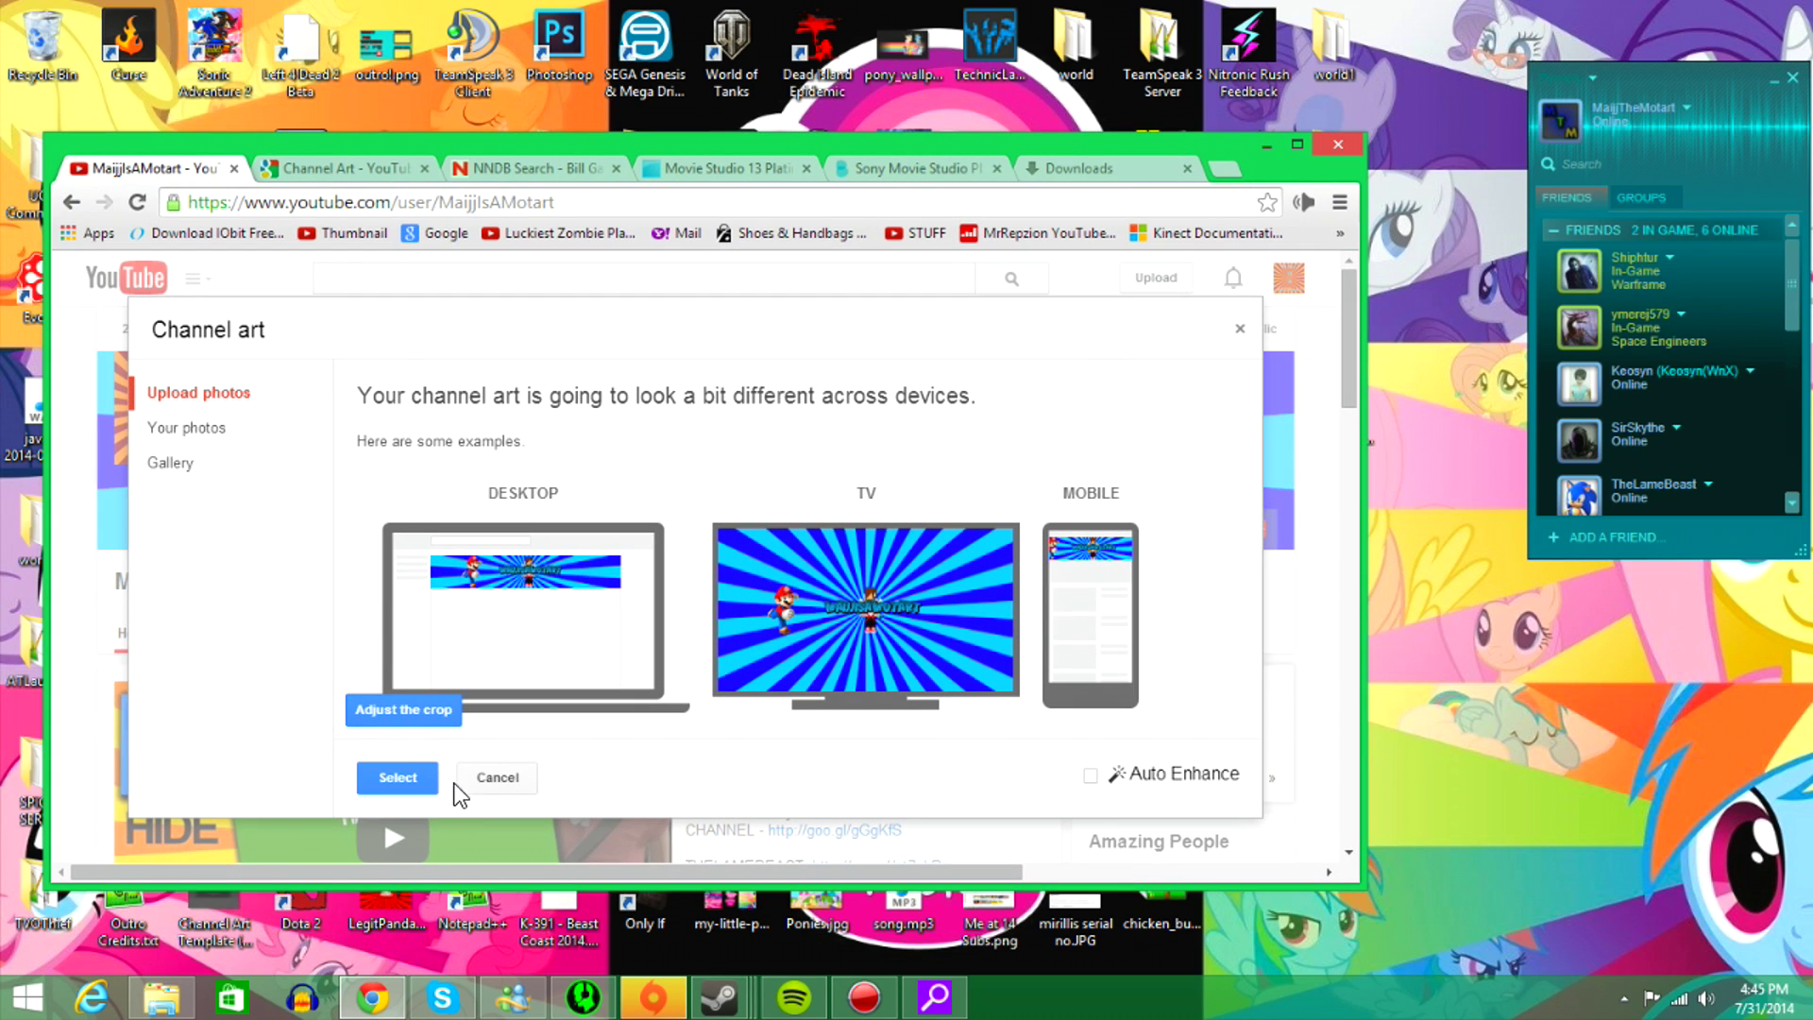